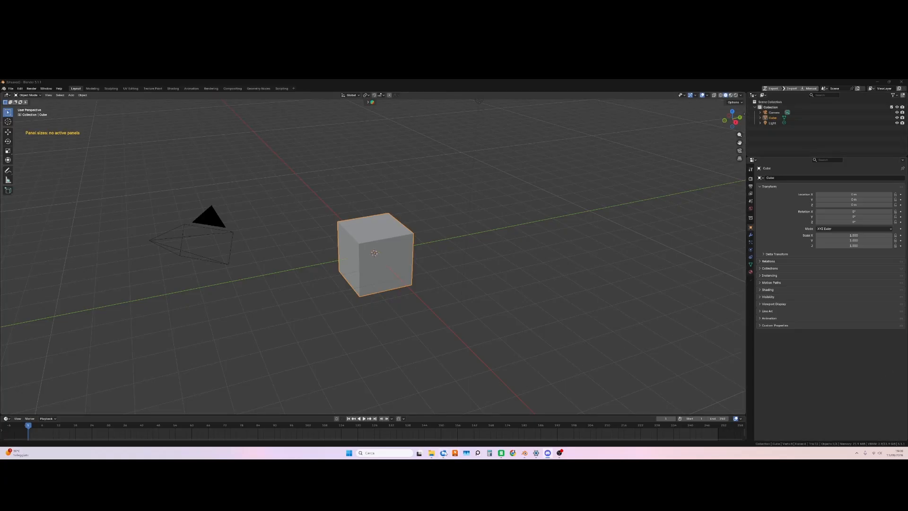
# Launch the Deckbox Generator shortcut from the DeckBoxGenerator folder on the desktop
pyautogui.moveTo(432, 456)
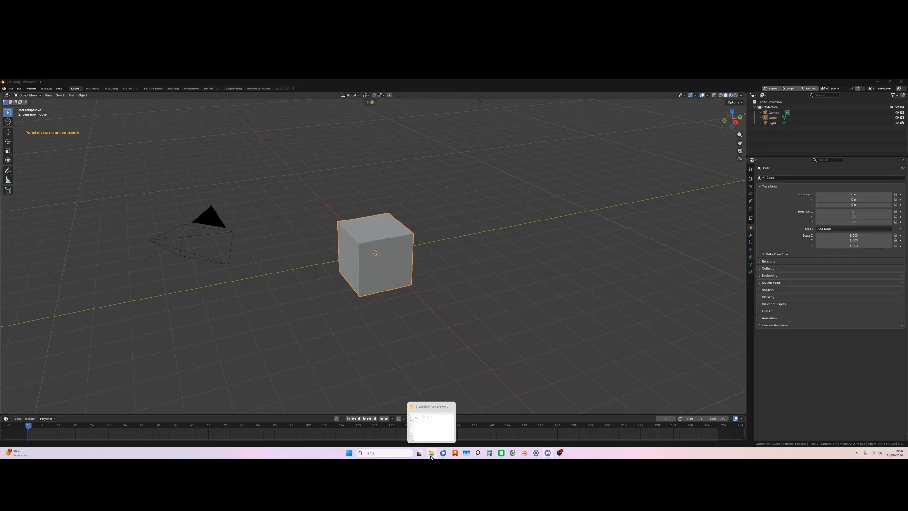
pyautogui.click(432, 457)
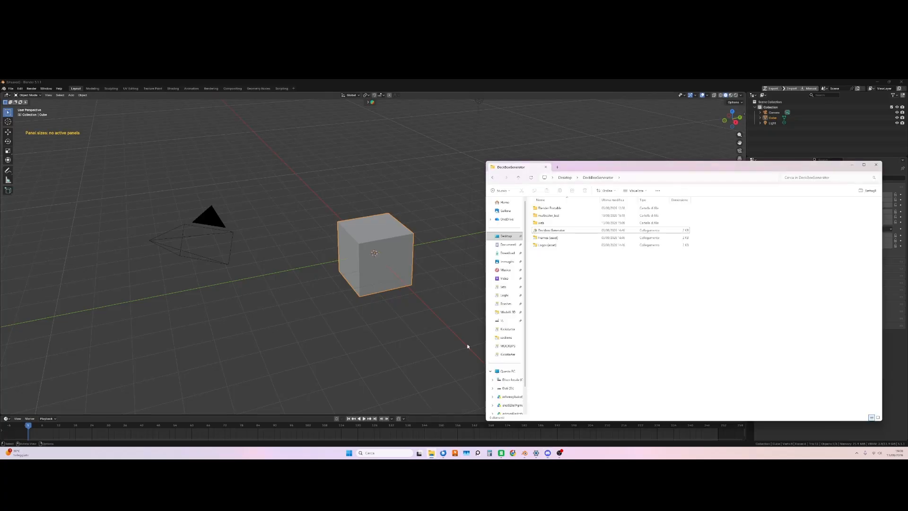
pyautogui.click(553, 231)
pyautogui.doubleClick(554, 231)
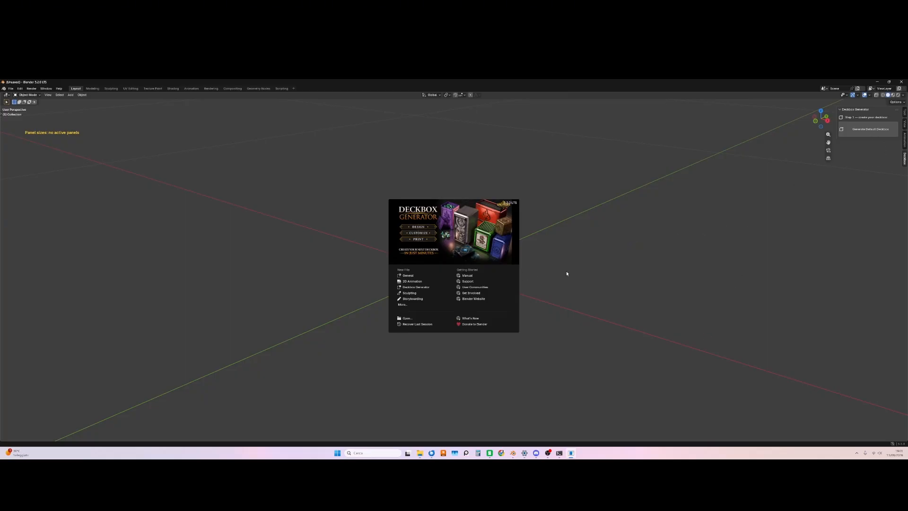
# Dismiss the splash screen and generate the default deckbox
pyautogui.click(420, 452)
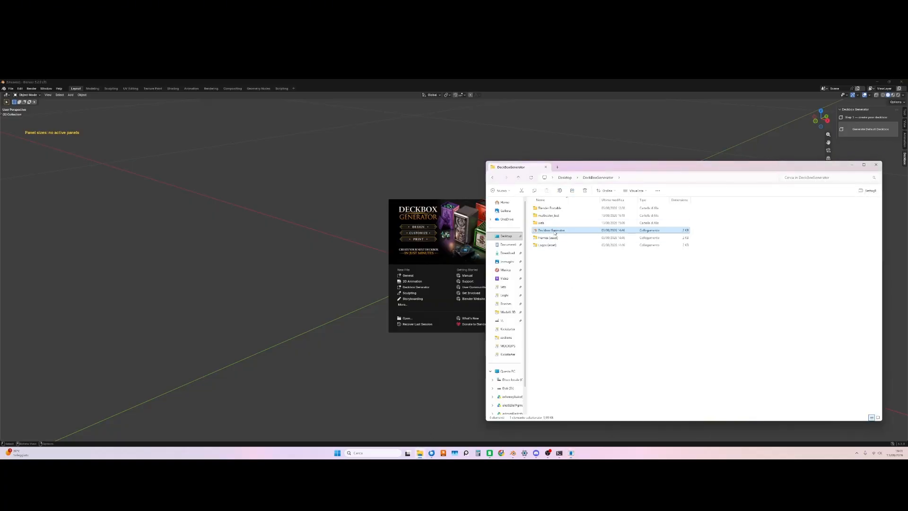
pyautogui.click(453, 167)
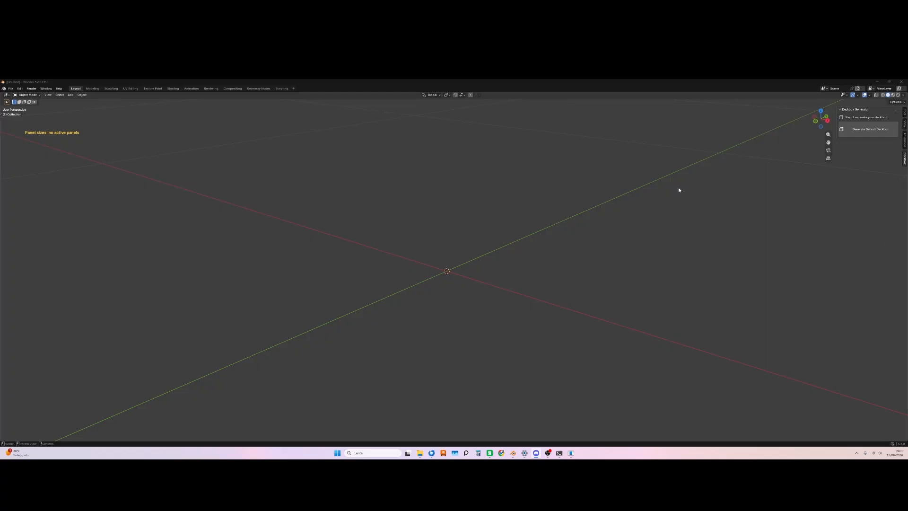
pyautogui.click(852, 131)
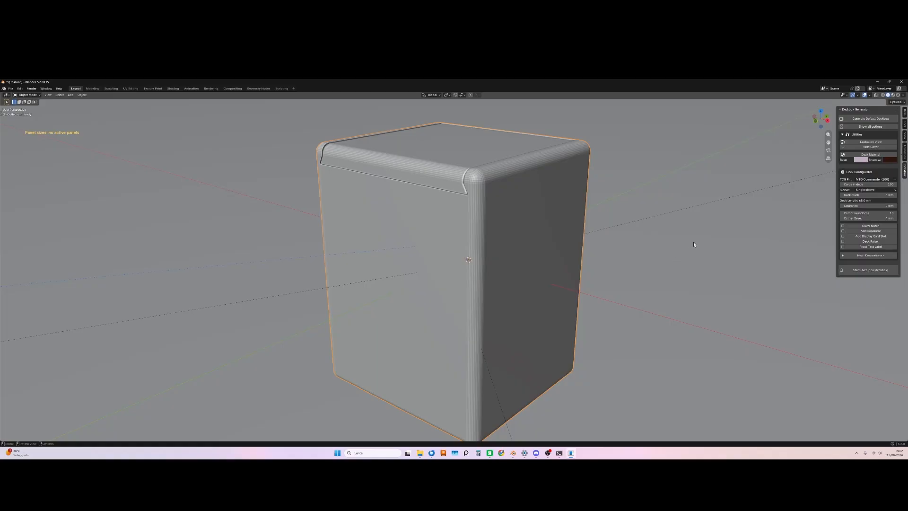
# Inspect the generated deckbox up close and from afar, preview it in Rendered shading, and return to Solid shading
pyautogui.moveTo(680, 239)
pyautogui.mouseDown(button='middle')
pyautogui.moveTo(669, 251)
pyautogui.moveTo(636, 251)
pyautogui.moveTo(647, 210)
pyautogui.moveTo(688, 229)
pyautogui.moveTo(624, 249)
pyautogui.moveTo(699, 239)
pyautogui.moveTo(663, 241)
pyautogui.mouseUp(button='middle')
pyautogui.scroll(-8, 659, 239)
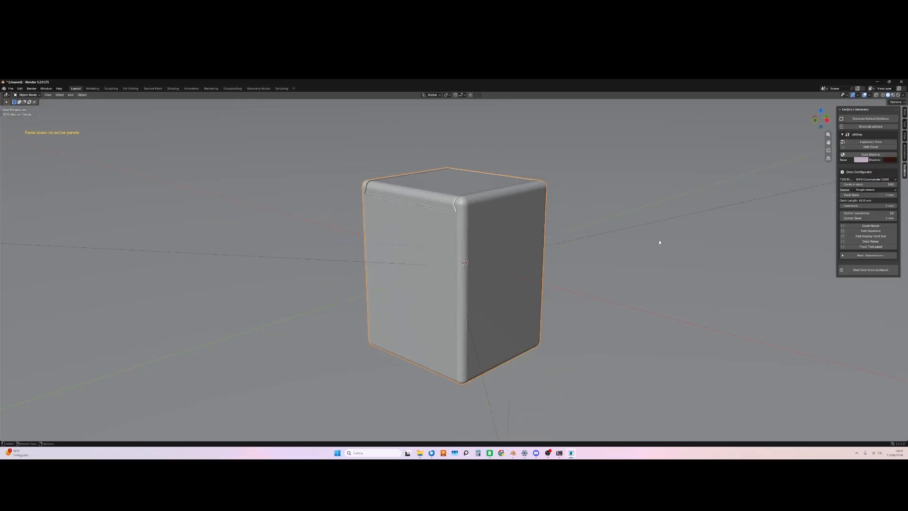
pyautogui.scroll(8, 638, 244)
pyautogui.scroll(-5, 638, 244)
pyautogui.scroll(-6, 638, 245)
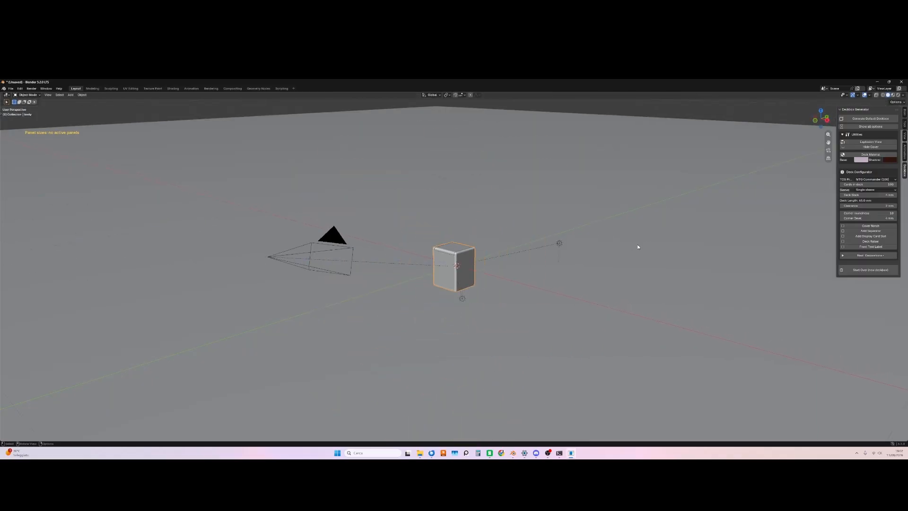
pyautogui.scroll(7, 567, 253)
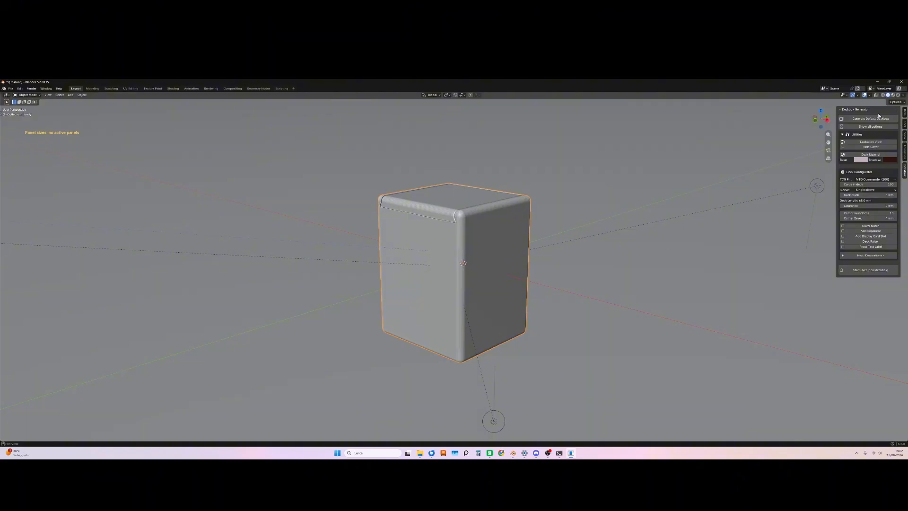
pyautogui.click(898, 95)
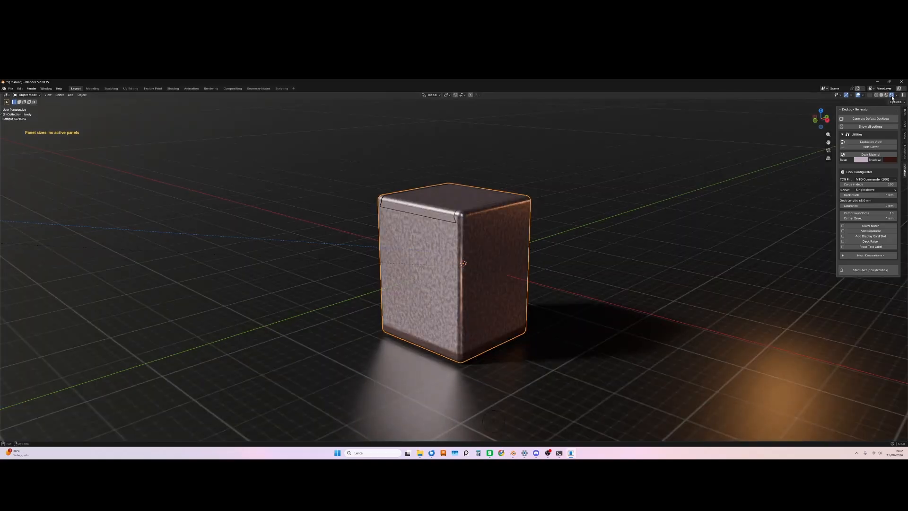
pyautogui.click(882, 95)
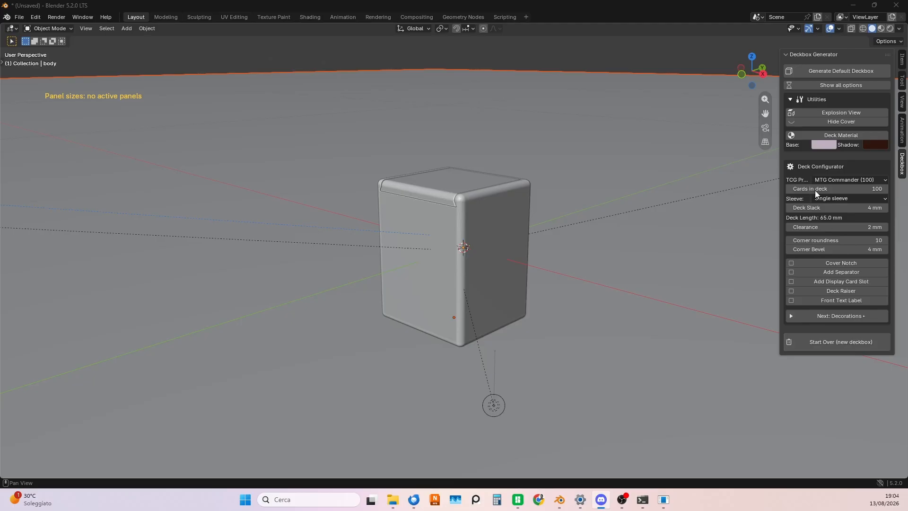
pyautogui.click(790, 99)
pyautogui.click(789, 98)
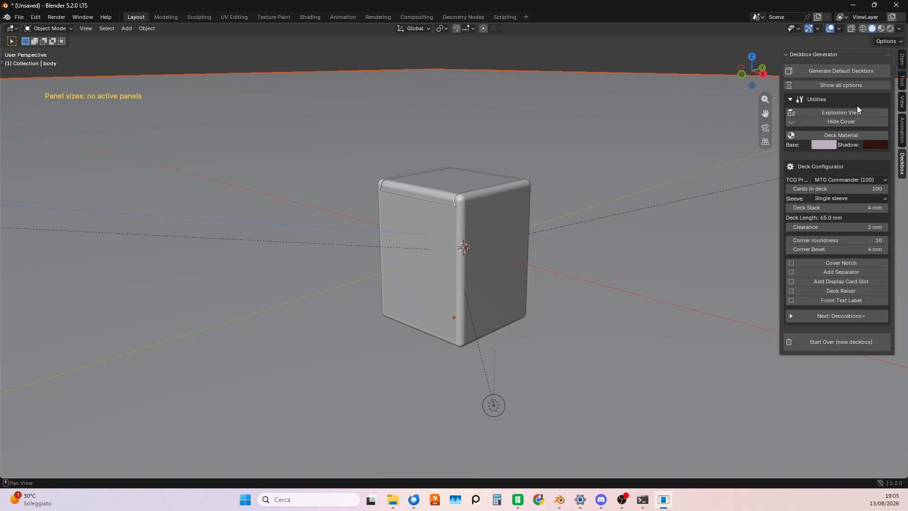
# Try the Pokemon (60) and Yu-Gi-Oh! (40 +Extra) presets on the deckbox, and return to MTG Commander (100)
pyautogui.click(847, 179)
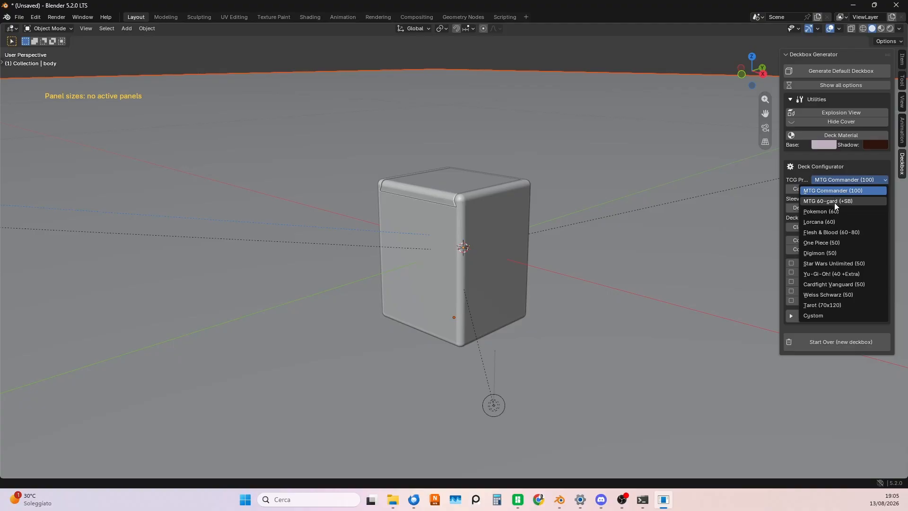
pyautogui.click(833, 213)
pyautogui.click(830, 179)
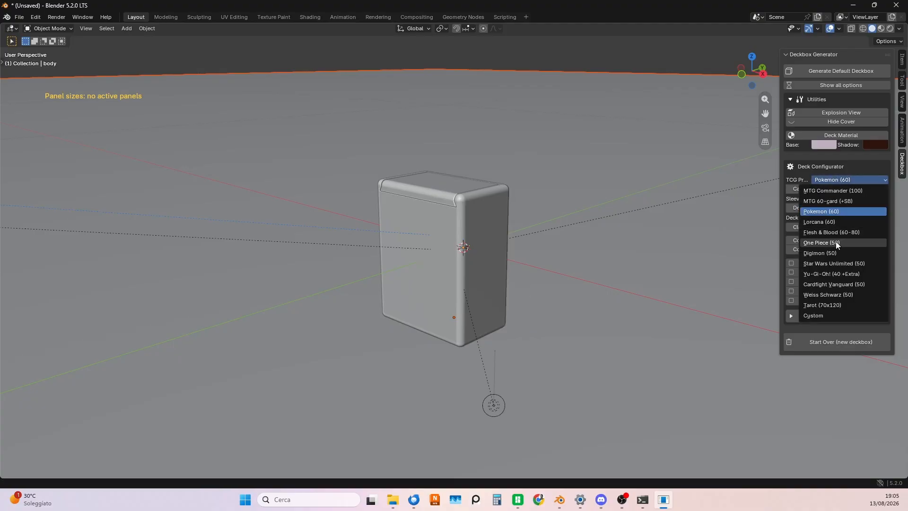
pyautogui.click(832, 274)
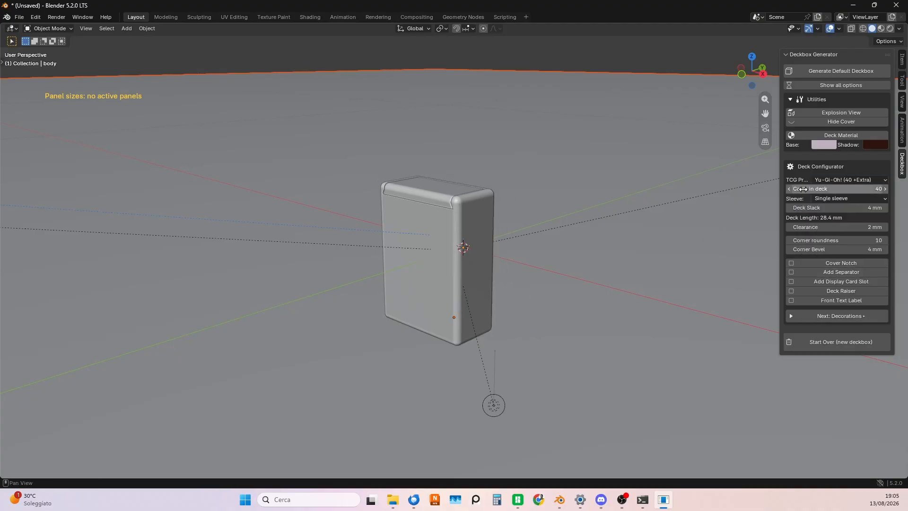
pyautogui.click(854, 179)
pyautogui.click(855, 190)
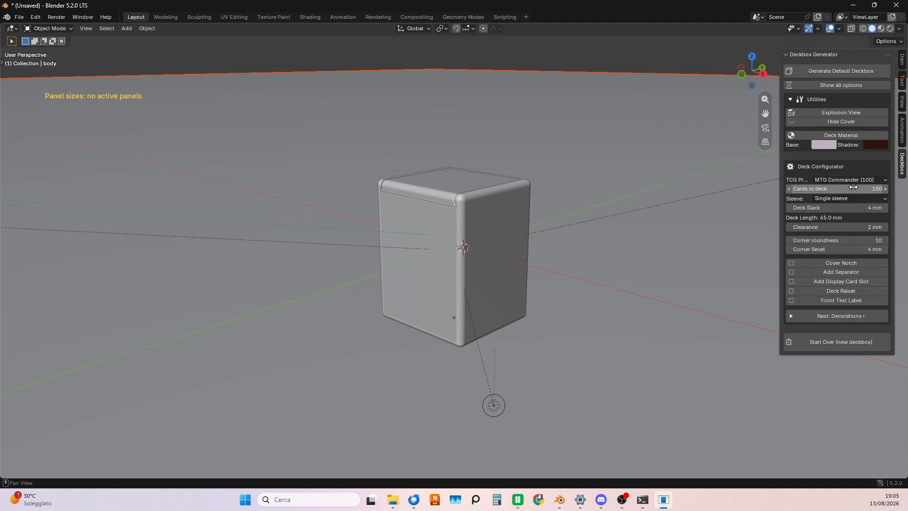
# Try the Custom preset with card width 80 mm and card height 100 mm, and switch back to MTG Commander (100)
pyautogui.click(853, 180)
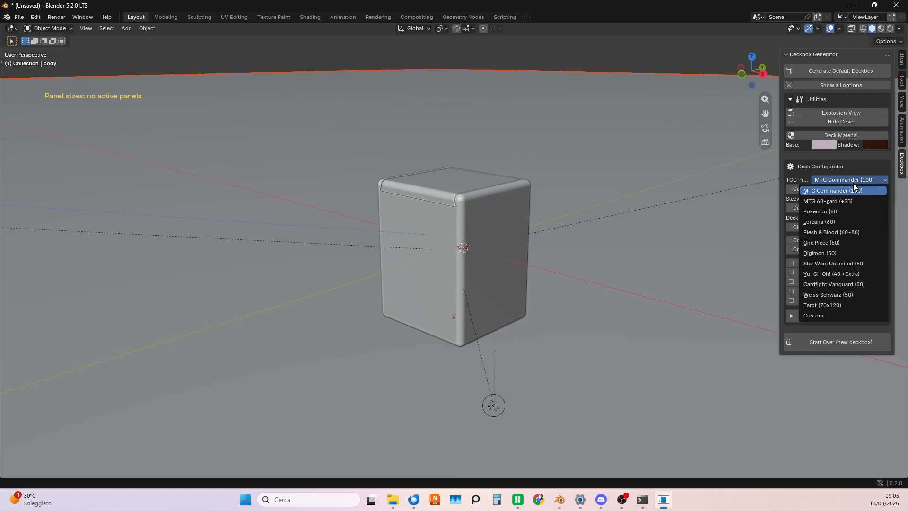
pyautogui.click(813, 315)
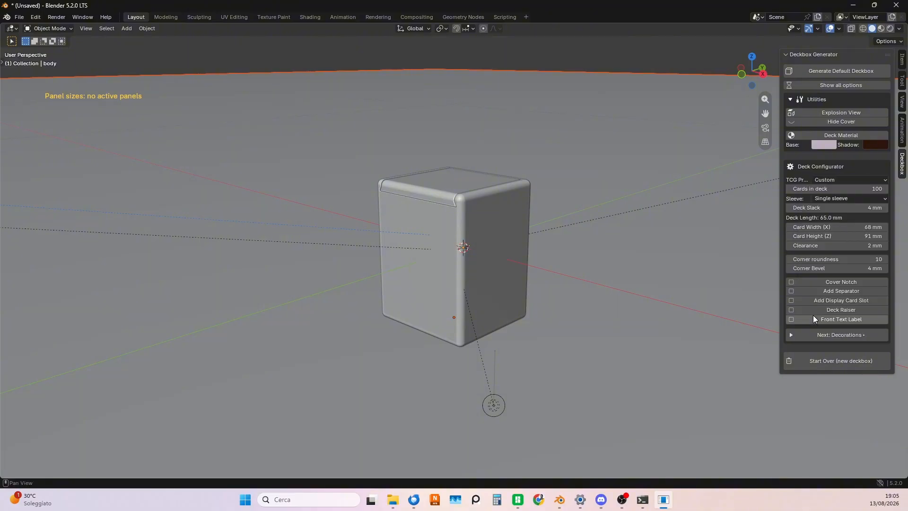
pyautogui.click(857, 228)
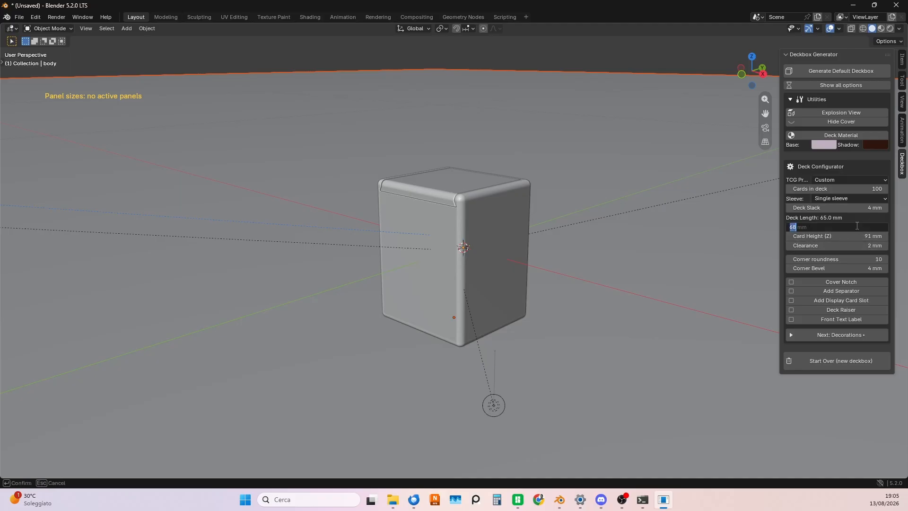
pyautogui.write('80')
pyautogui.press('Return')
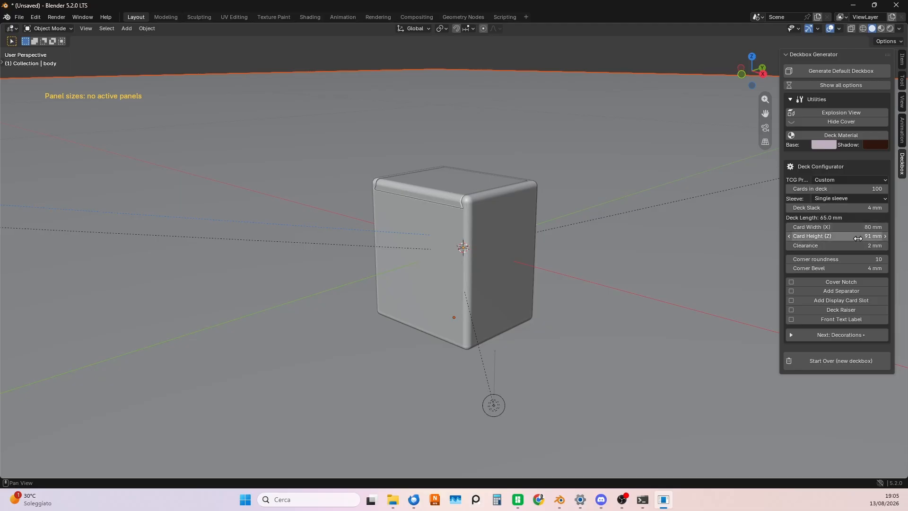
pyautogui.click(859, 237)
pyautogui.write('100')
pyautogui.press('Return')
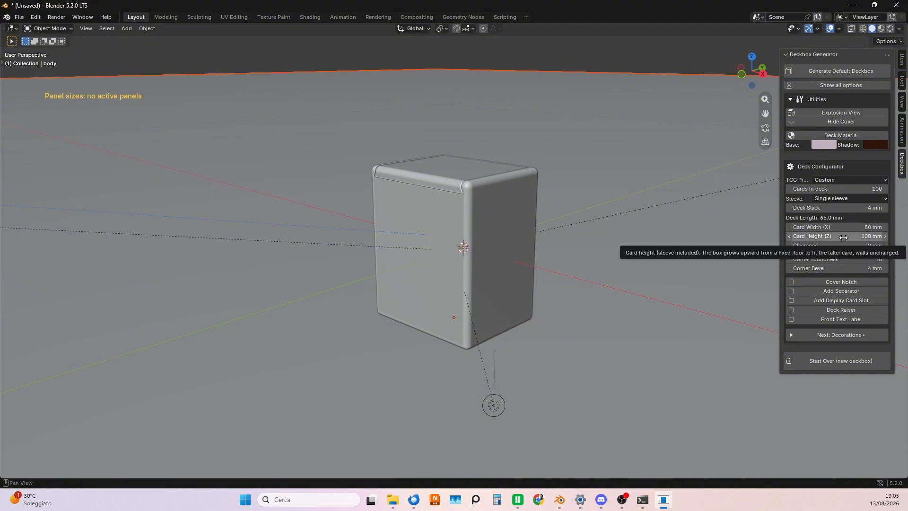
pyautogui.click(844, 181)
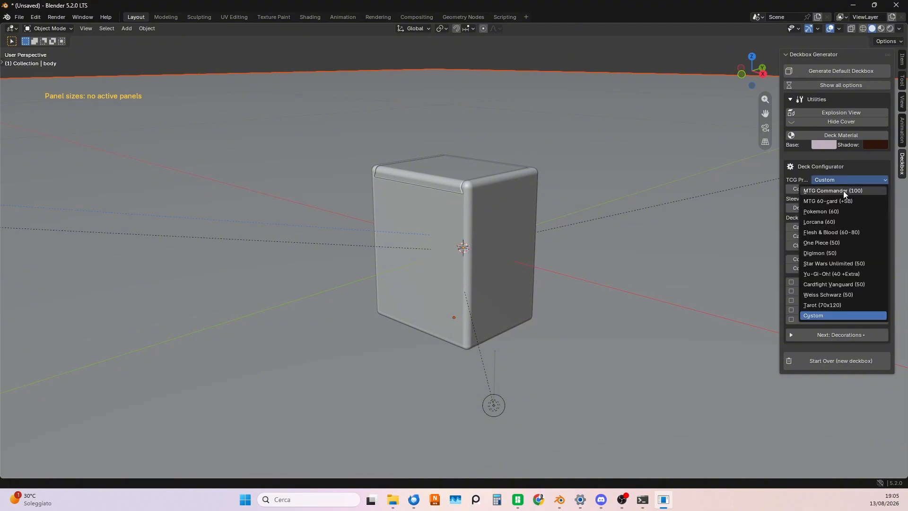
pyautogui.click(844, 191)
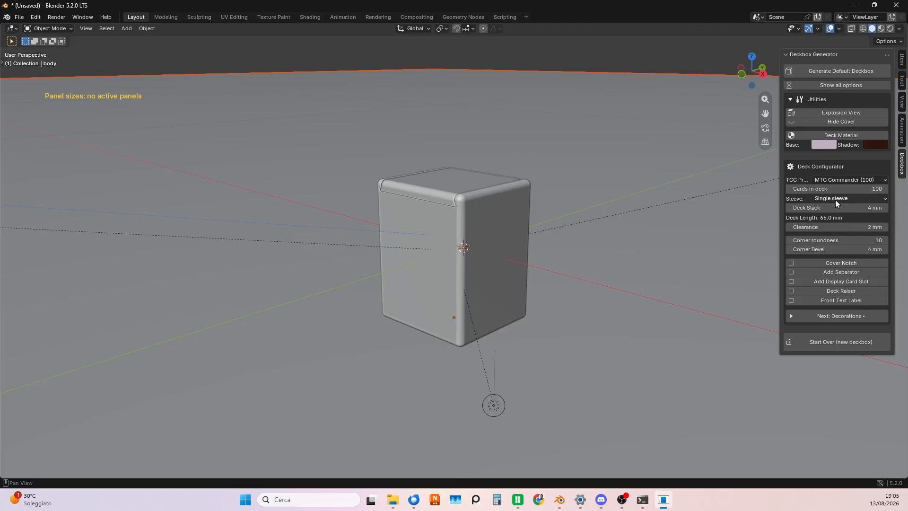
# Set the sleeve type to Double sleeve and hide the cover to expose the deckbox interior
pyautogui.click(835, 199)
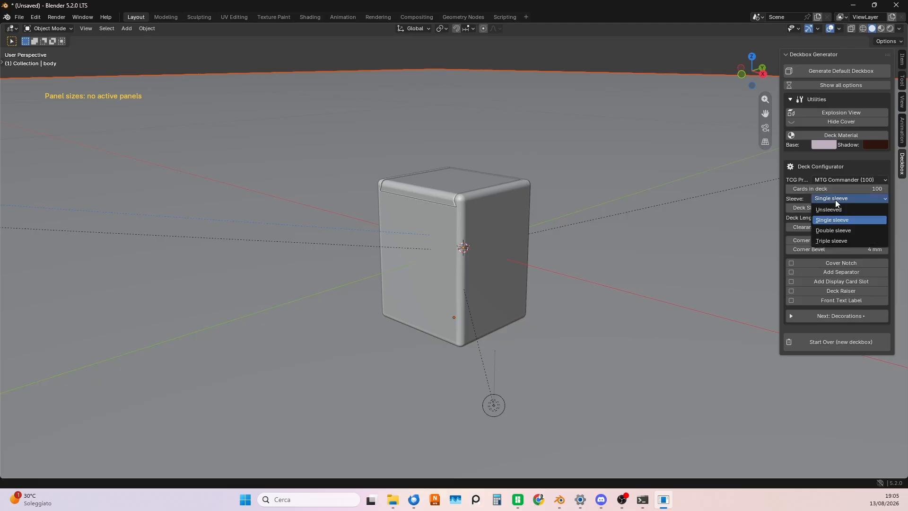
pyautogui.click(841, 230)
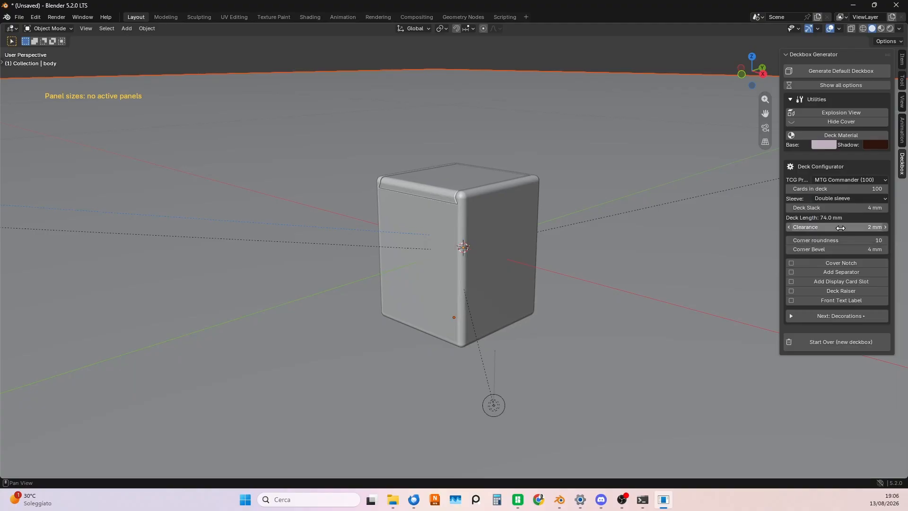
pyautogui.scroll(4, 449, 189)
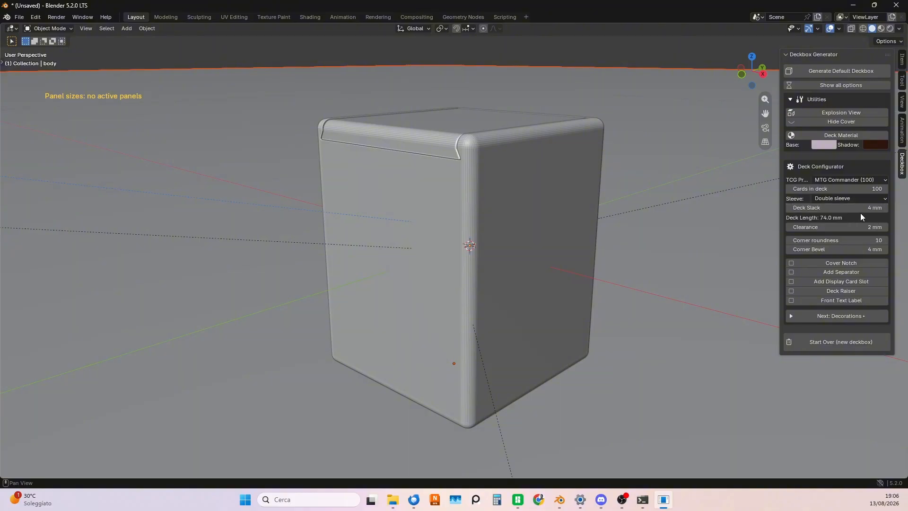
pyautogui.moveTo(672, 234); pyautogui.dragTo(620, 254, button='middle')
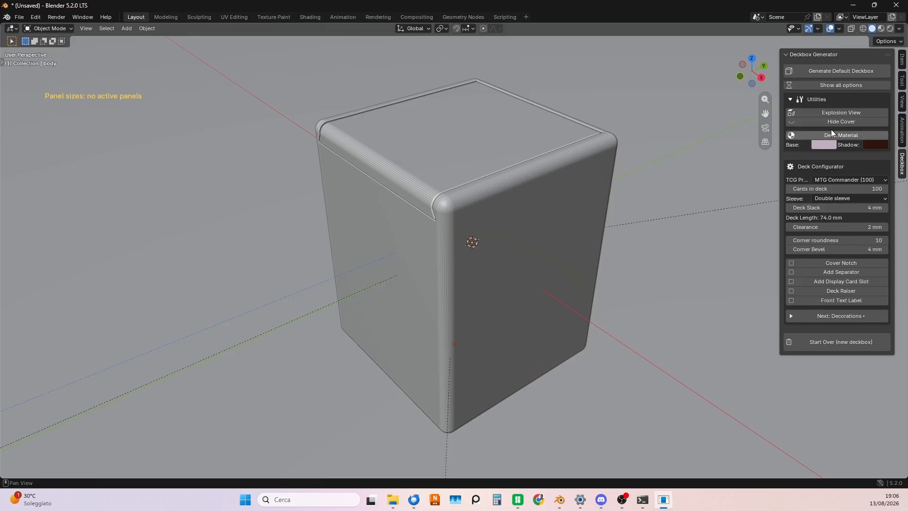
pyautogui.click(848, 123)
pyautogui.moveTo(612, 233); pyautogui.dragTo(620, 283, button='middle')
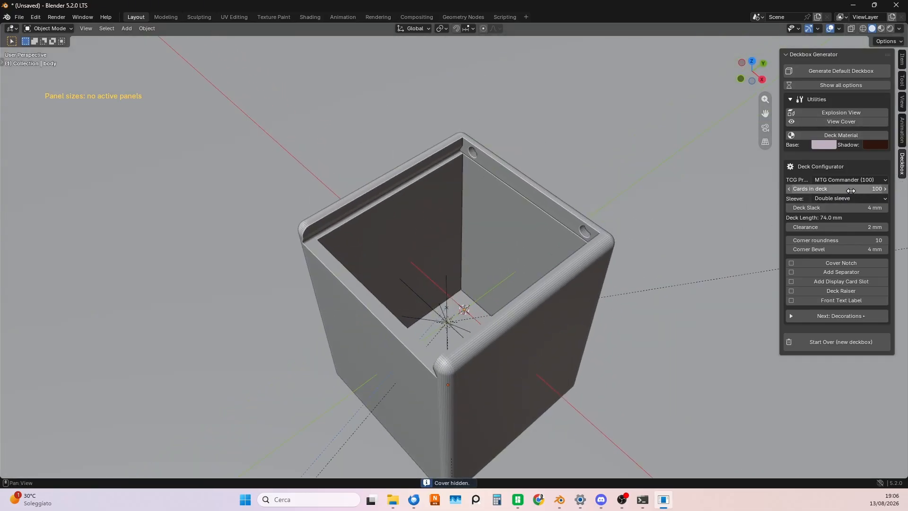
# Set the number of cards in the deck to 120
pyautogui.click(866, 190)
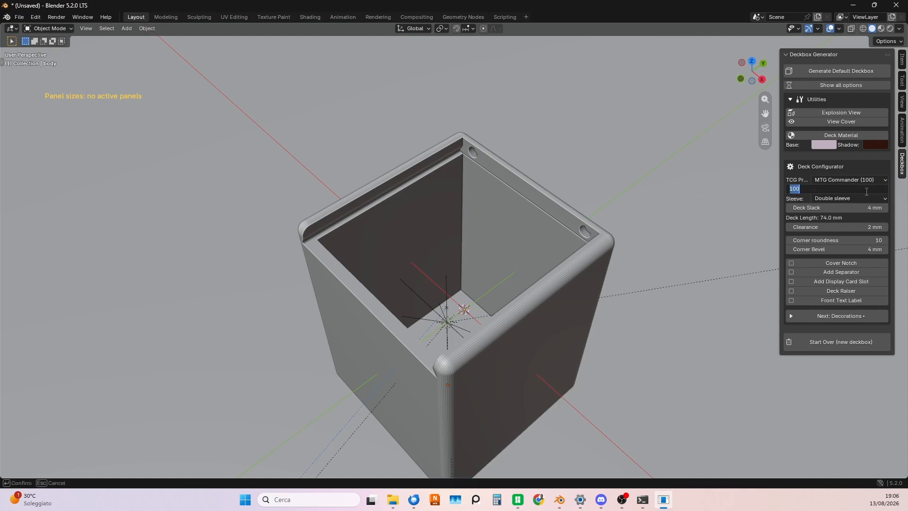
pyautogui.write('120')
pyautogui.press('Return')
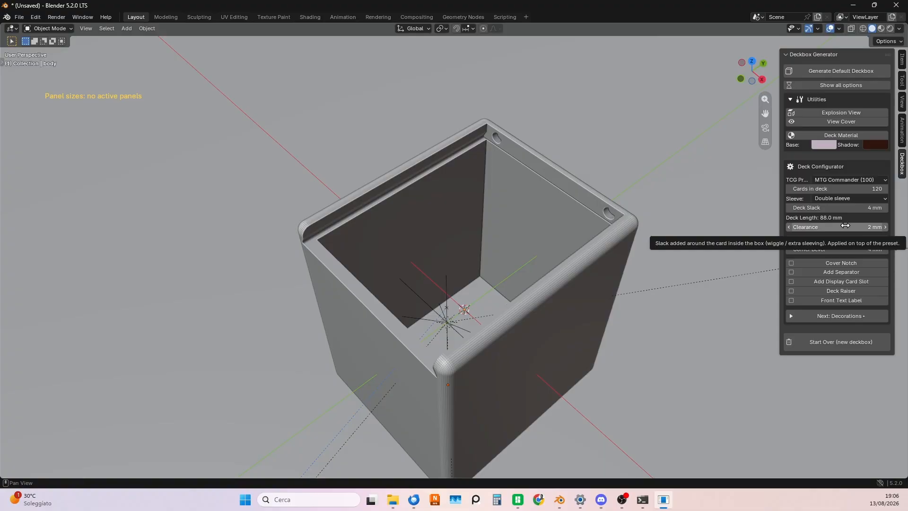
# Add a mesh plane at the 3D cursor and scale it down to slightly larger than the deckbox footprint
pyautogui.scroll(-3, 487, 326)
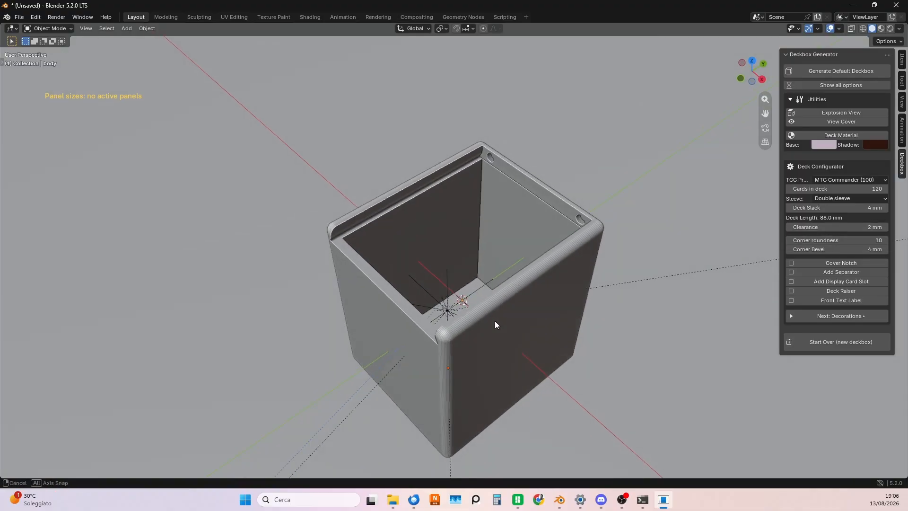
pyautogui.hotkey('shift', 'a')
pyautogui.moveTo(494, 319)
pyautogui.moveTo(492, 295)
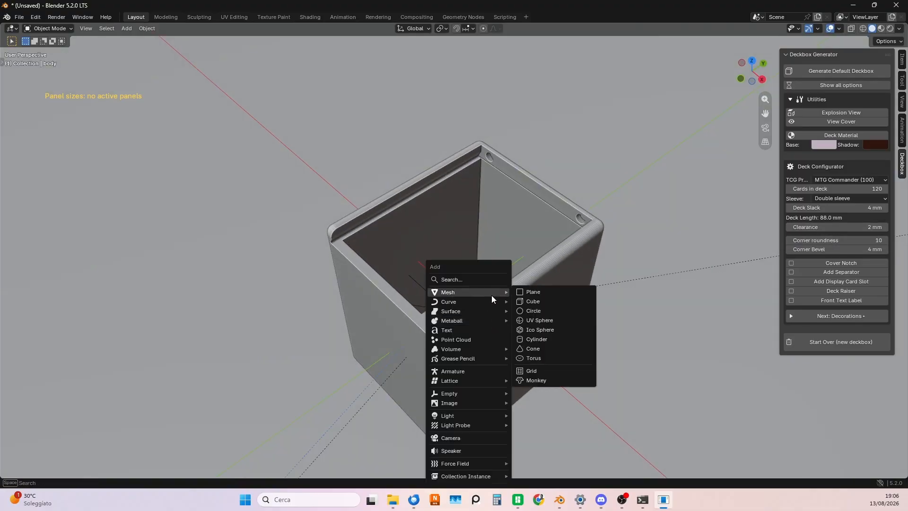
pyautogui.click(542, 295)
pyautogui.scroll(-3, 540, 297)
pyautogui.scroll(-4, 567, 303)
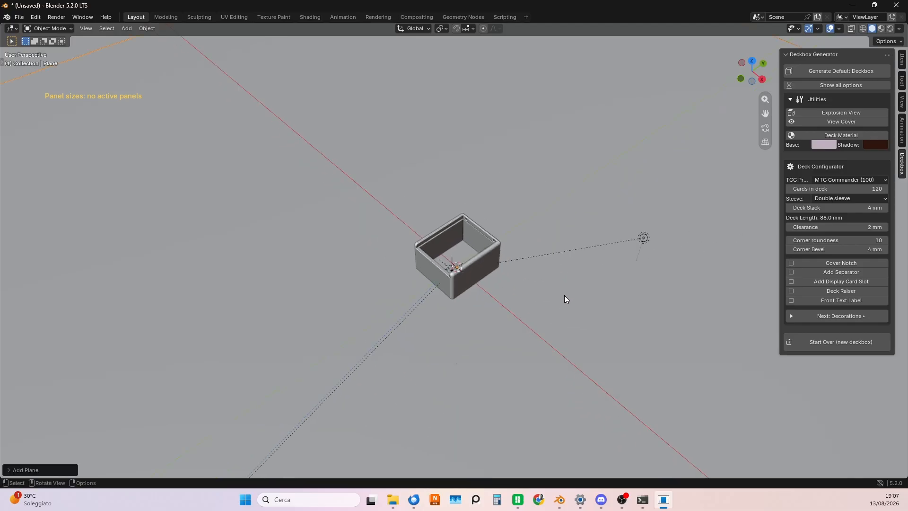
pyautogui.moveTo(564, 295); pyautogui.dragTo(547, 265, button='middle')
pyautogui.press('s')
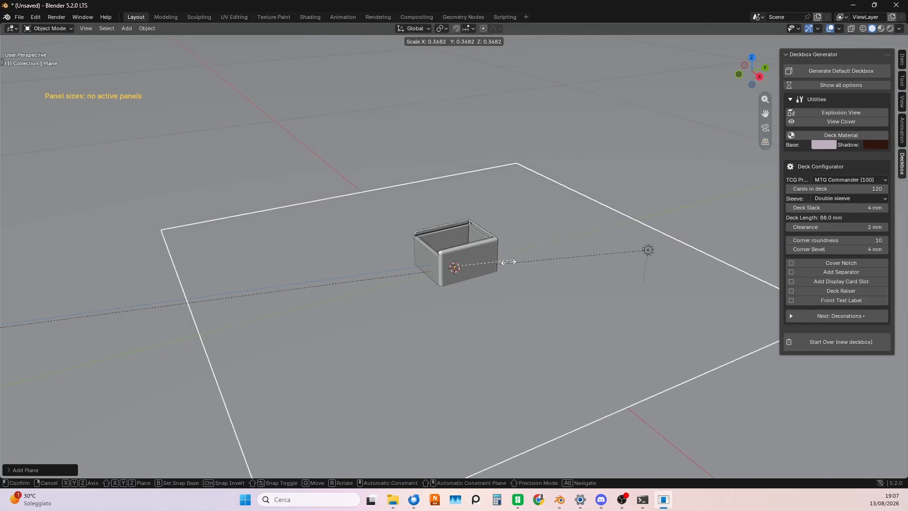
pyautogui.click(464, 280)
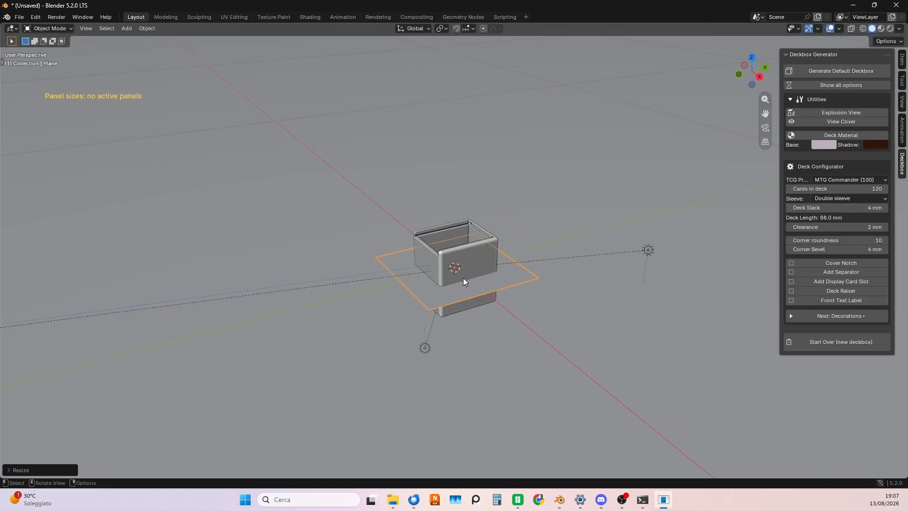
# Rotate the plane 90° about the X axis so it stands upright inside the deckbox
pyautogui.press('r')
pyautogui.press('x')
pyautogui.press('9')
pyautogui.press('0')
pyautogui.press('Return')
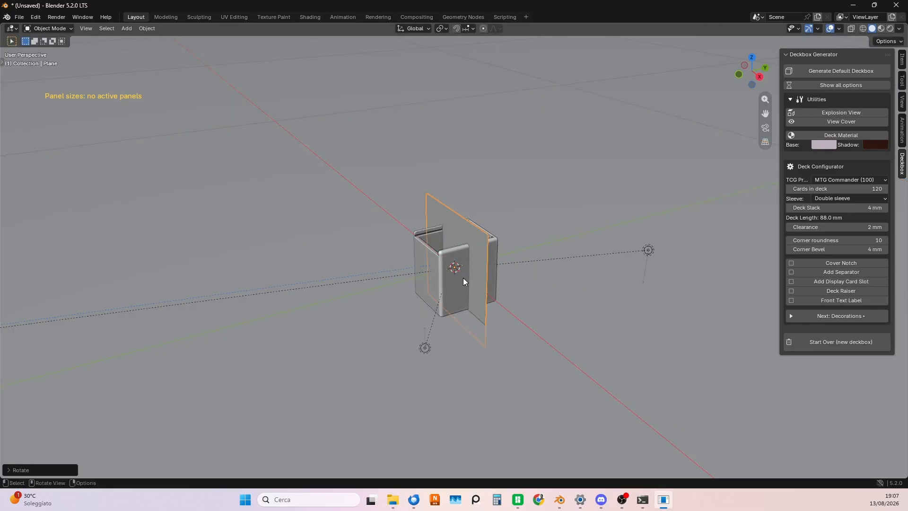
# Set the plane's dimensions to 64 mm in X and 88 mm in Y to represent a card
pyautogui.click(902, 60)
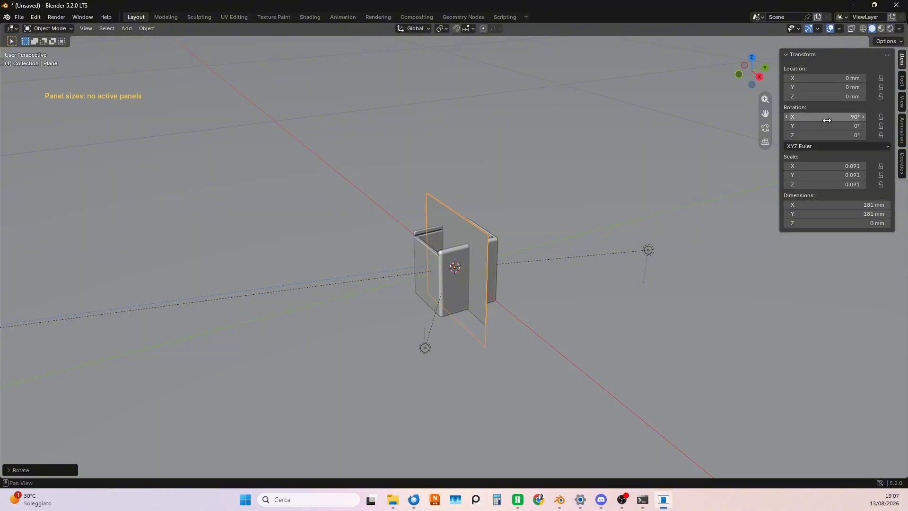
pyautogui.click(861, 204)
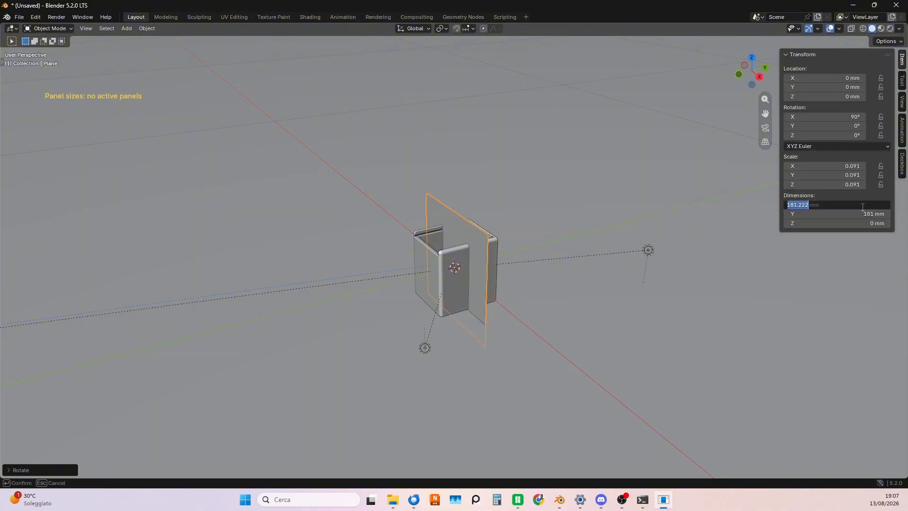
pyautogui.write('64')
pyautogui.press('Return')
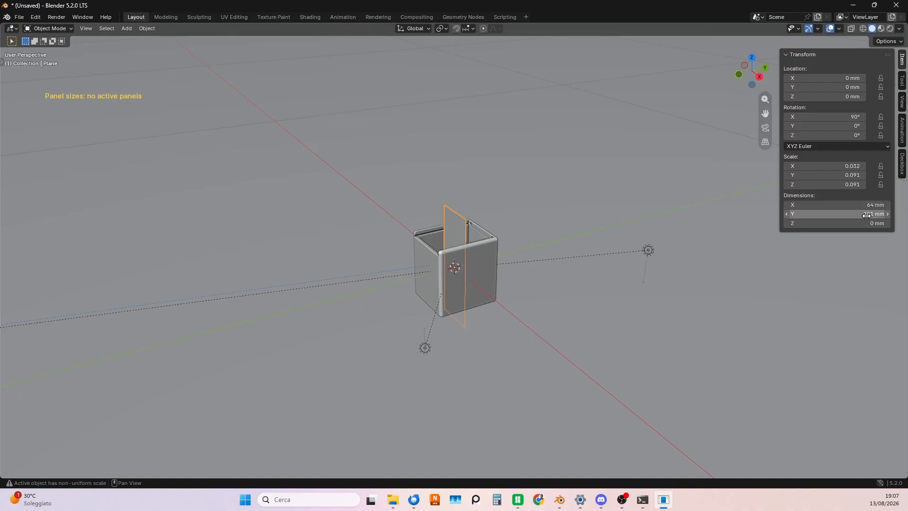
pyautogui.click(868, 216)
pyautogui.press('BackSpace')
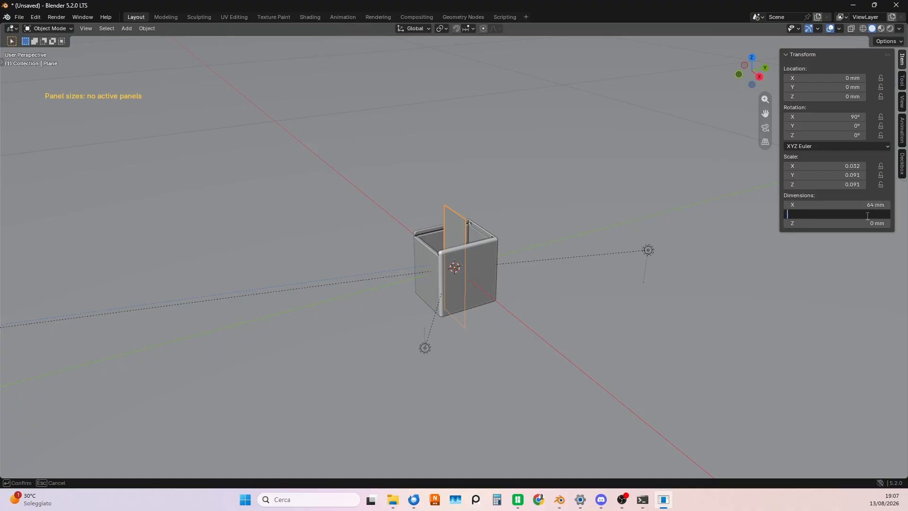
pyautogui.write('88')
pyautogui.press('Return')
pyautogui.click(871, 224)
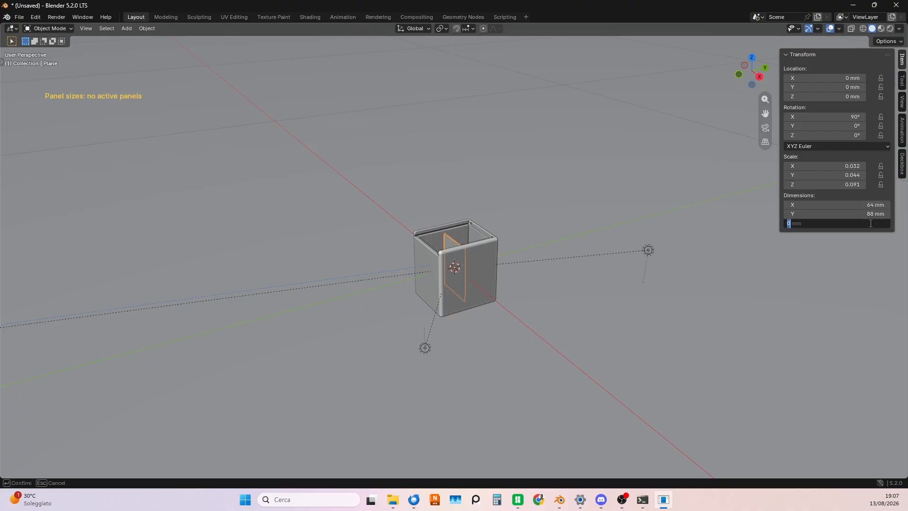
pyautogui.press('Return')
# Examine from several angles how the card-sized plane fits within the deckbox walls and opening
pyautogui.scroll(5, 442, 209)
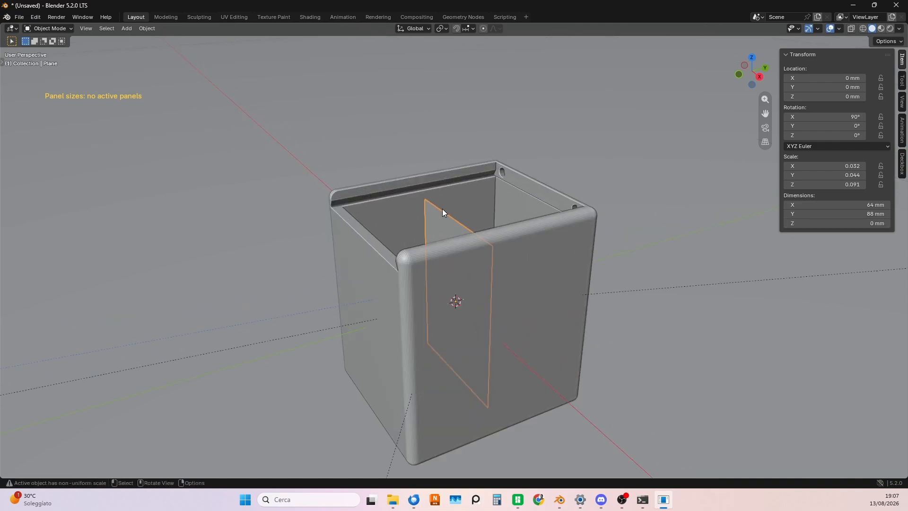
pyautogui.moveTo(443, 208); pyautogui.dragTo(591, 204, button='middle')
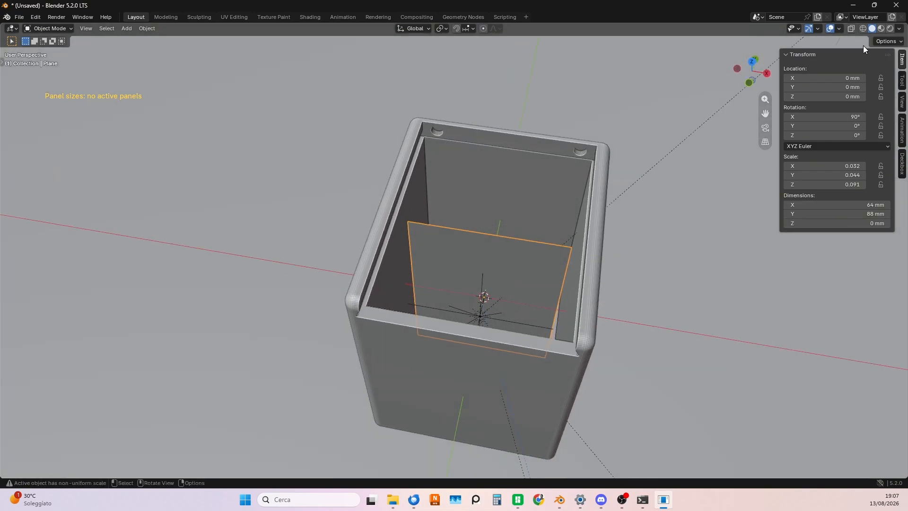
pyautogui.click(902, 166)
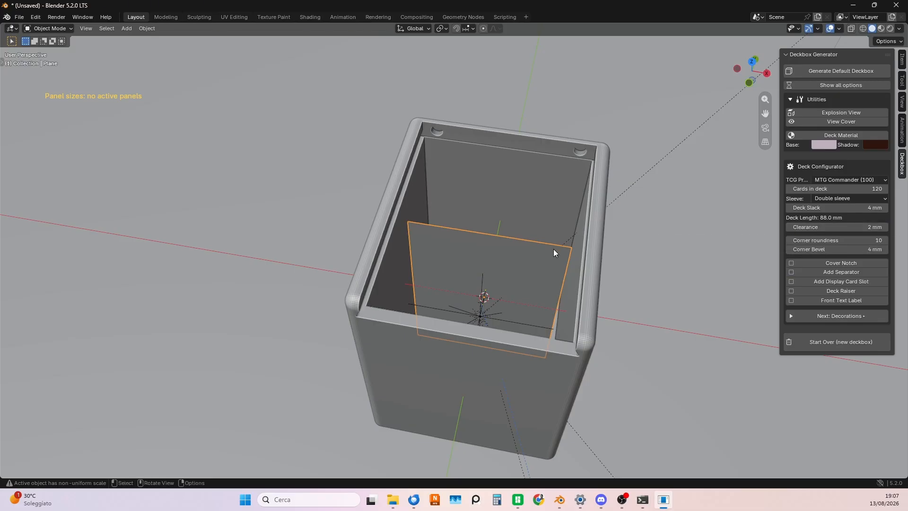
pyautogui.moveTo(554, 249); pyautogui.dragTo(571, 246, button='middle')
pyautogui.scroll(4, 572, 246)
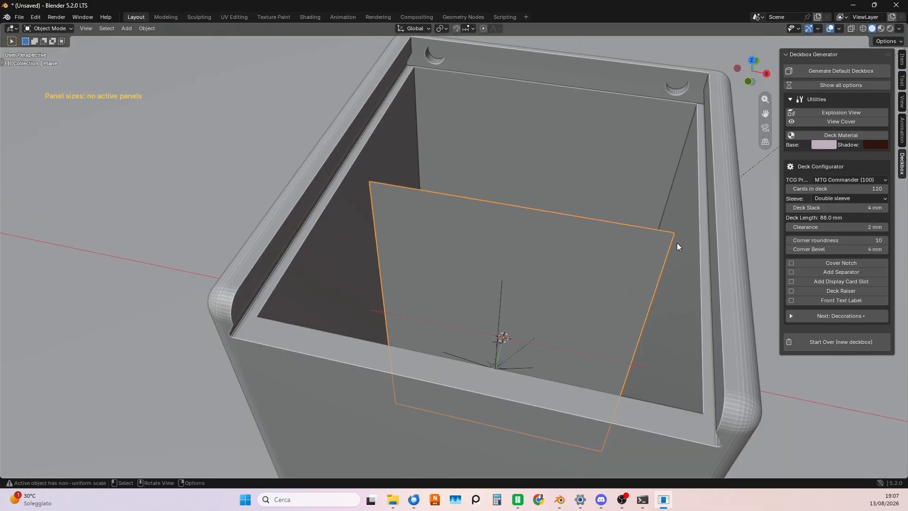
pyautogui.keyDown('shift'); pyautogui.moveTo(695, 243); pyautogui.dragTo(612, 270, button='middle'); pyautogui.keyUp('shift')
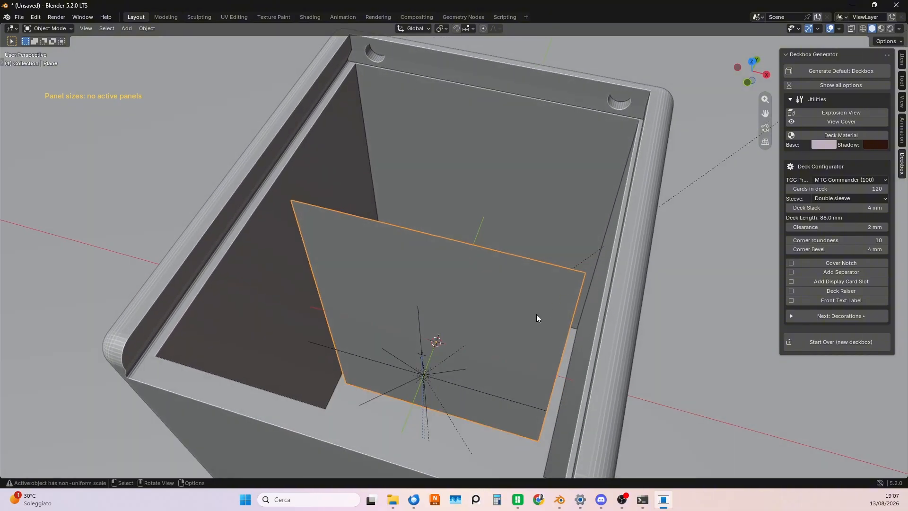
pyautogui.moveTo(405, 299); pyautogui.dragTo(314, 283, button='middle')
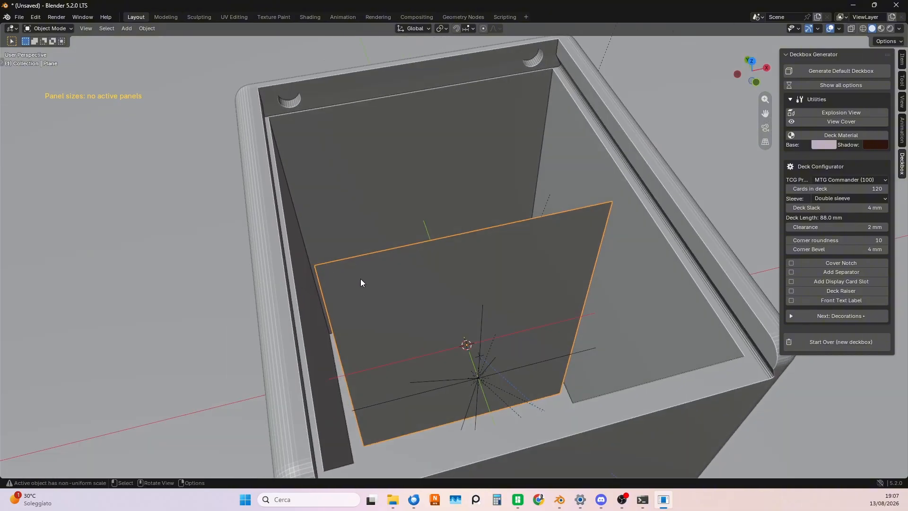
pyautogui.moveTo(527, 272); pyautogui.dragTo(616, 256, button='middle')
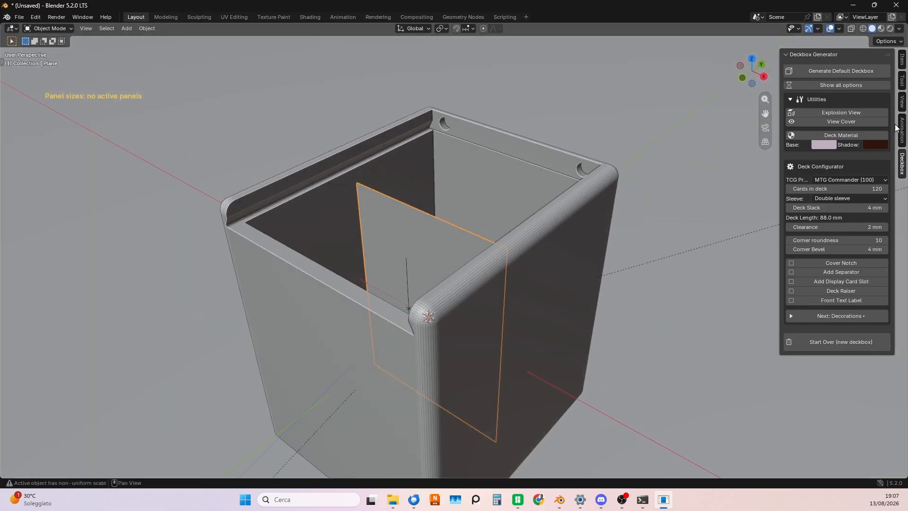
# Toggle the deckbox cover's visibility several times and leave the cover shown
pyautogui.click(841, 122)
pyautogui.click(842, 122)
pyautogui.click(842, 122)
pyautogui.click(842, 122)
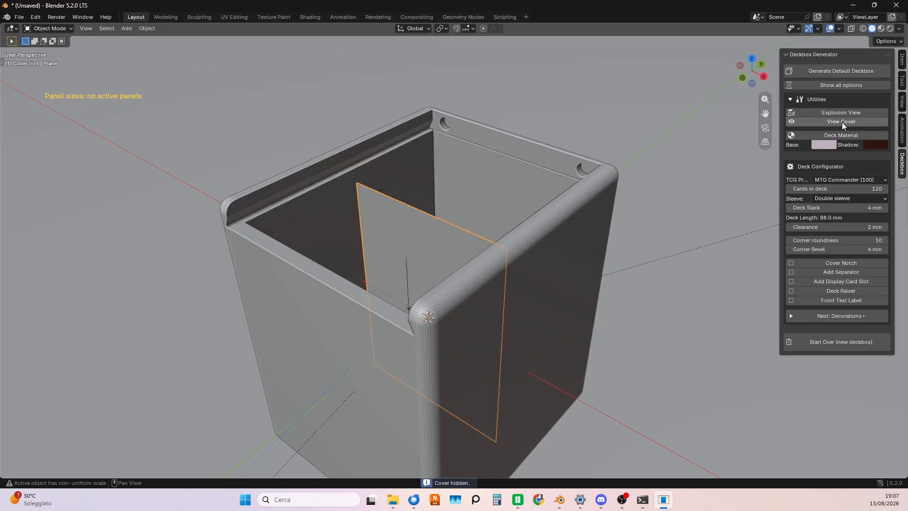
pyautogui.click(841, 122)
pyautogui.click(842, 122)
pyautogui.click(842, 122)
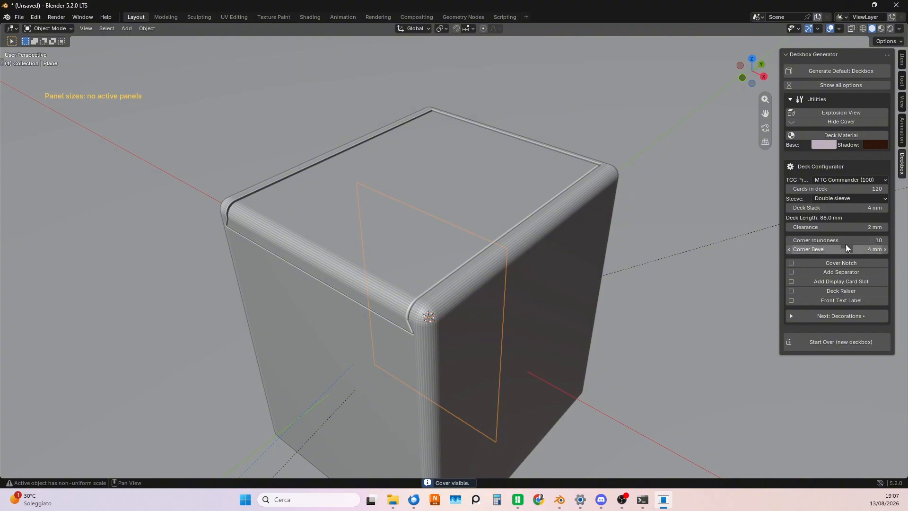
# Try a 1 mm corner bevel, set the bevel to 2.9 mm and the corner roundness to 1, and inspect the chamfered edges
pyautogui.moveTo(591, 277); pyautogui.dragTo(589, 268, button='middle')
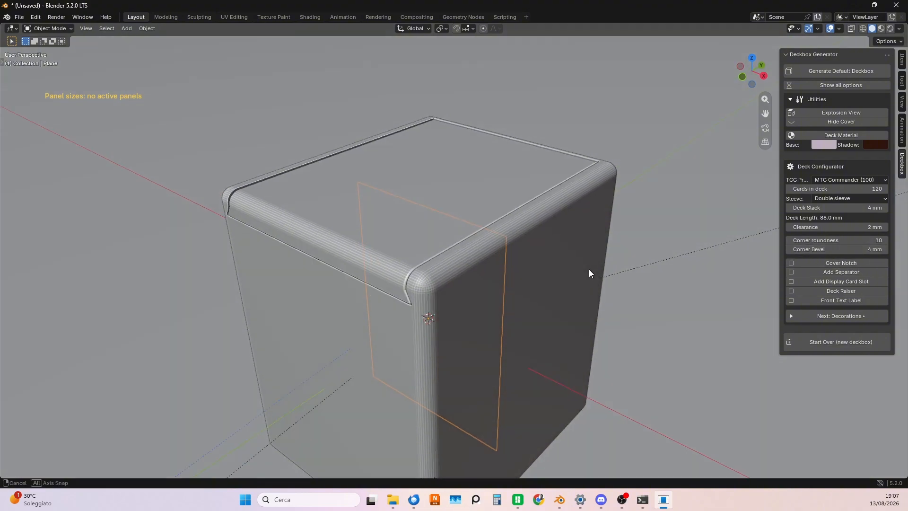
pyautogui.moveTo(853, 250); pyautogui.dragTo(820, 249)
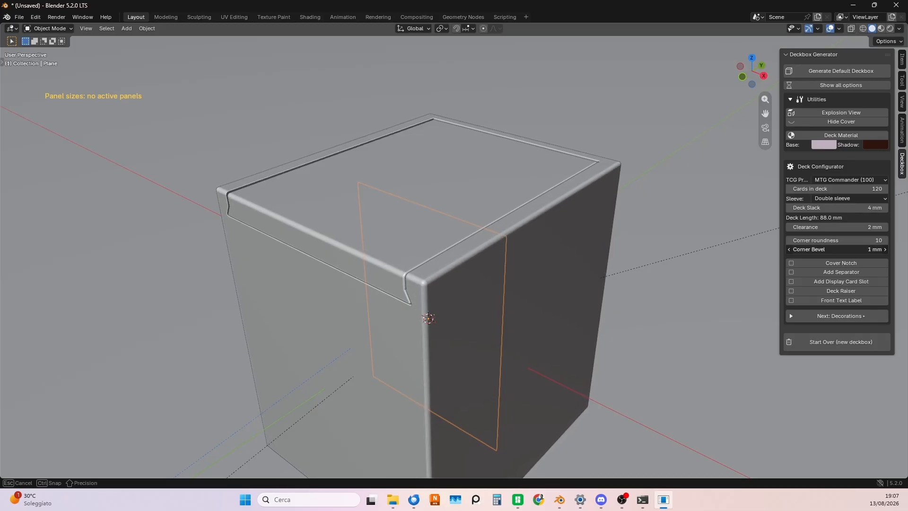
pyautogui.moveTo(818, 250)
pyautogui.mouseDown()
pyautogui.moveTo(842, 249)
pyautogui.moveTo(847, 239)
pyautogui.moveTo(830, 240)
pyautogui.mouseUp()
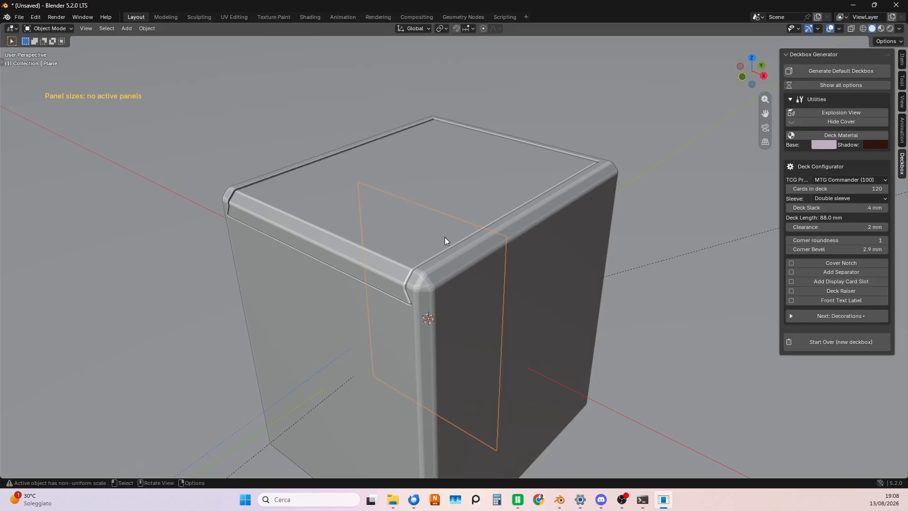
pyautogui.moveTo(466, 276); pyautogui.dragTo(487, 270, button='middle')
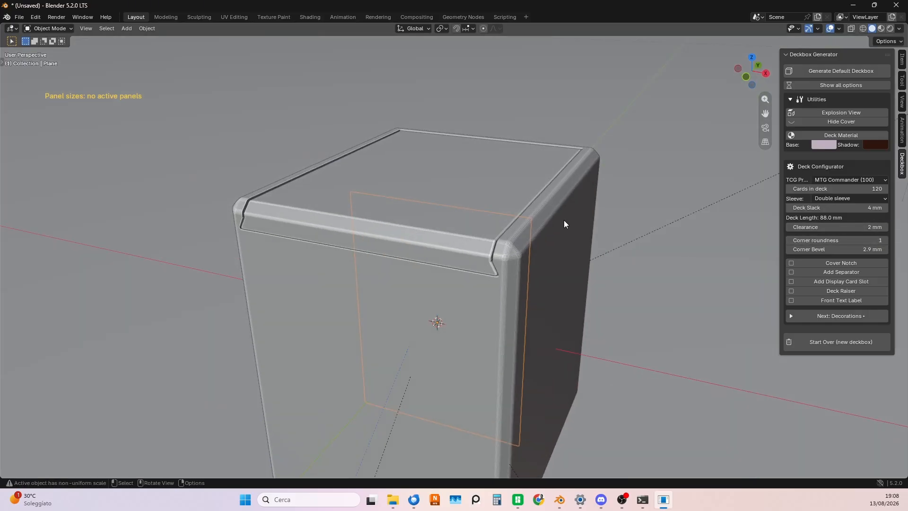
pyautogui.scroll(3, 533, 220)
pyautogui.scroll(-5, 621, 203)
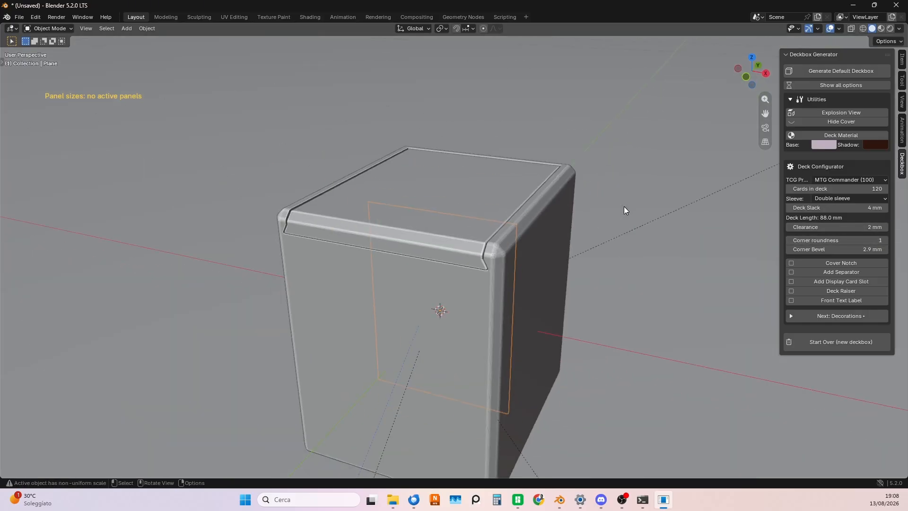
pyautogui.moveTo(559, 228); pyautogui.dragTo(537, 231, button='middle')
# Set the deckbox's corner roundness to 10
pyautogui.click(847, 241)
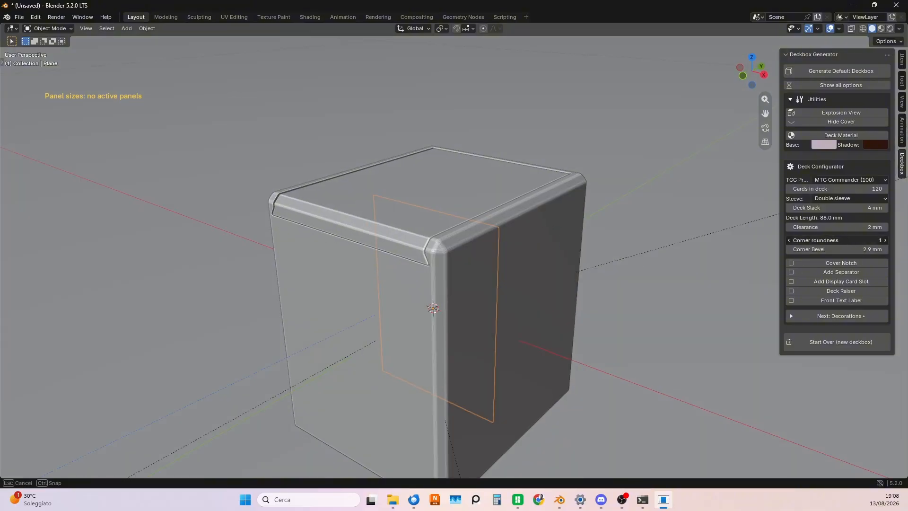
pyautogui.write('0')
pyautogui.press('Return')
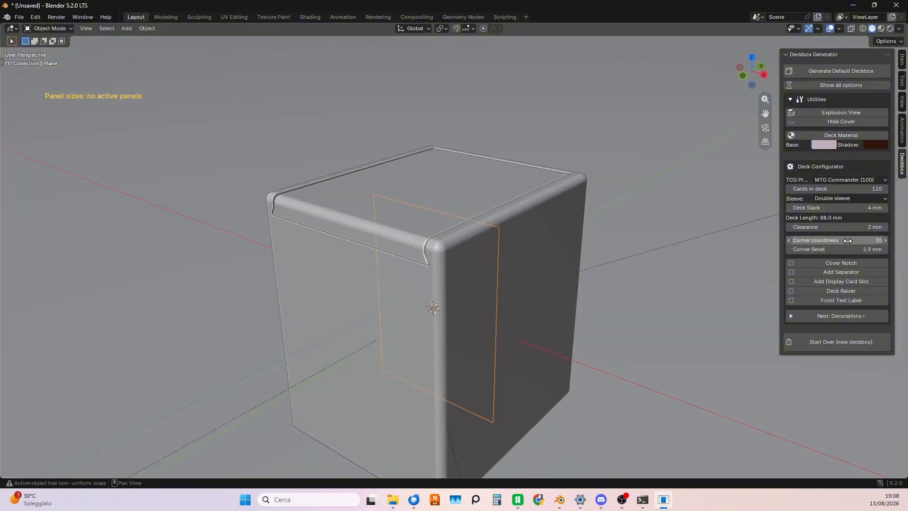
# Deselect the card plane and enable the cover notch on the deckbox lid
pyautogui.moveTo(632, 254); pyautogui.dragTo(615, 274, button='middle')
pyautogui.scroll(-1, 634, 257)
pyautogui.keyDown('shift'); pyautogui.moveTo(609, 220); pyautogui.dragTo(625, 249, button='middle'); pyautogui.keyUp('shift')
pyautogui.click(676, 297)
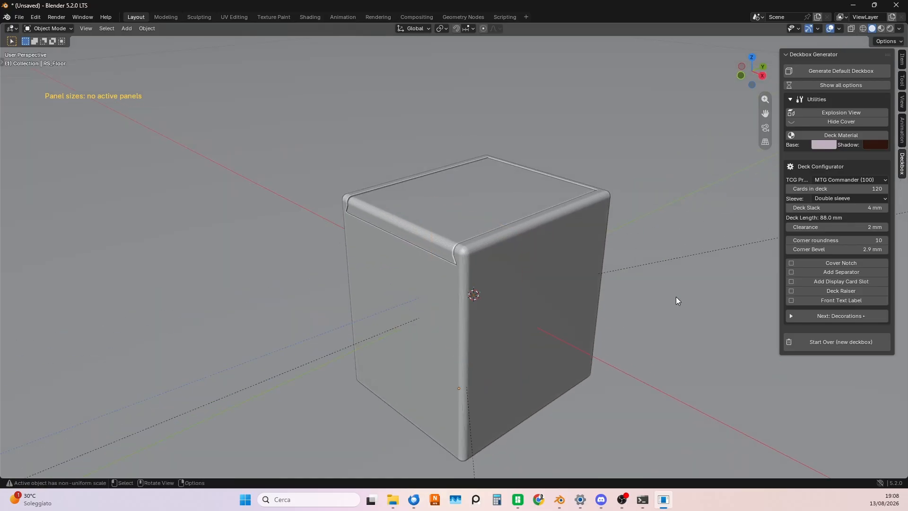
pyautogui.click(816, 262)
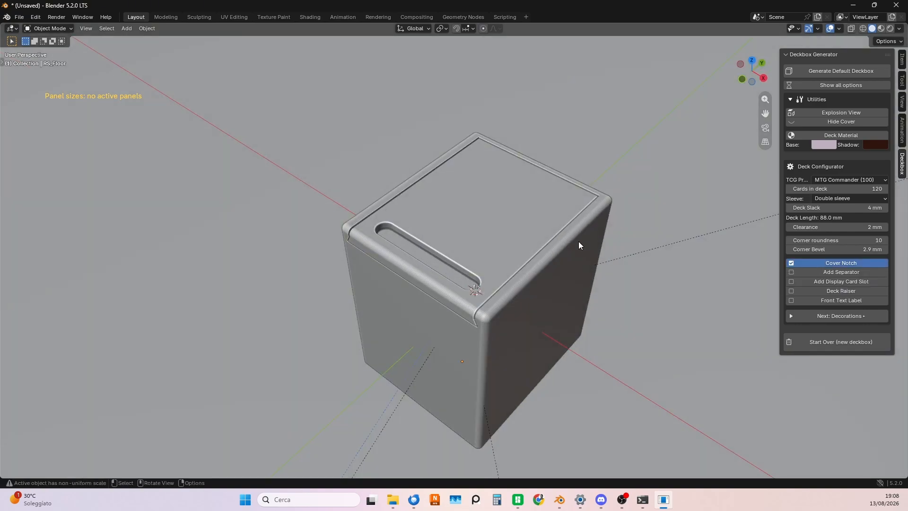
pyautogui.moveTo(630, 306); pyautogui.dragTo(626, 285, button='middle')
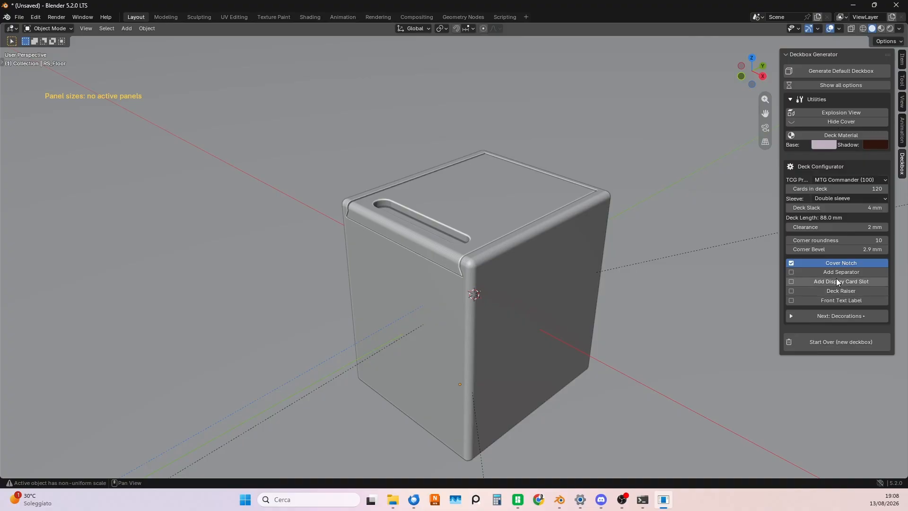
# Hide the cover and delete the card-sized reference plane from inside the deckbox
pyautogui.click(840, 121)
pyautogui.moveTo(595, 226); pyautogui.dragTo(520, 242, button='middle')
pyautogui.click(461, 251)
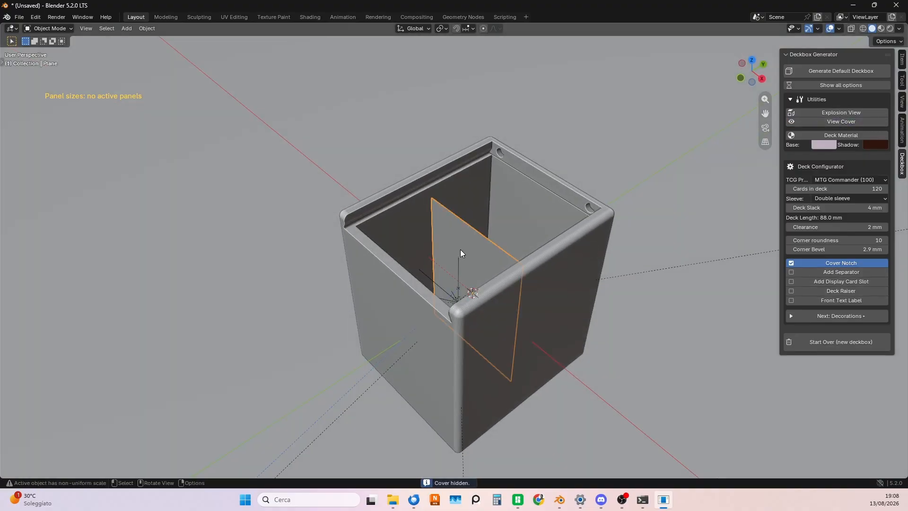
pyautogui.press('g')
pyautogui.click(118, 203)
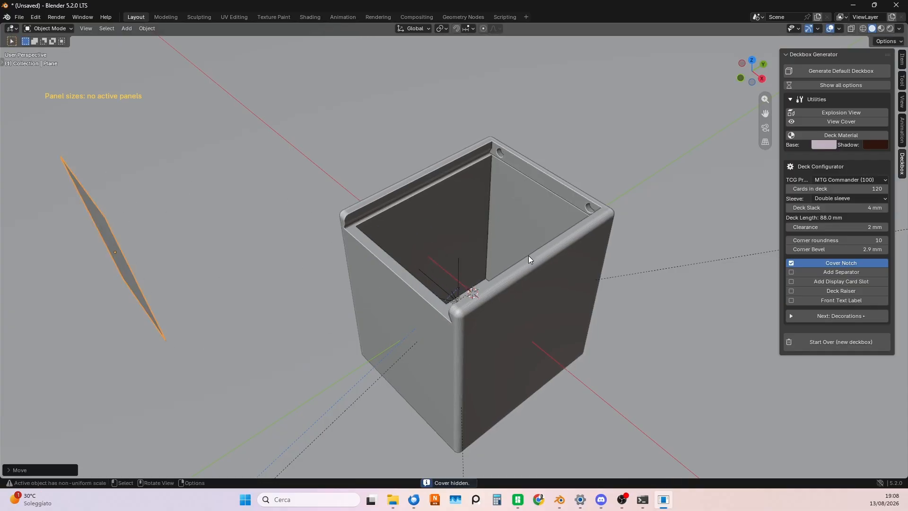
pyautogui.press('x')
pyautogui.click(353, 232)
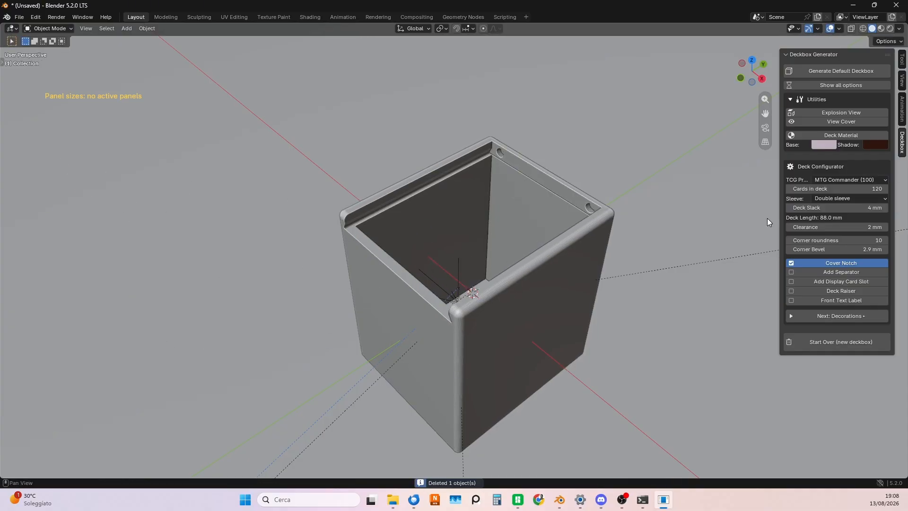
pyautogui.click(622, 500)
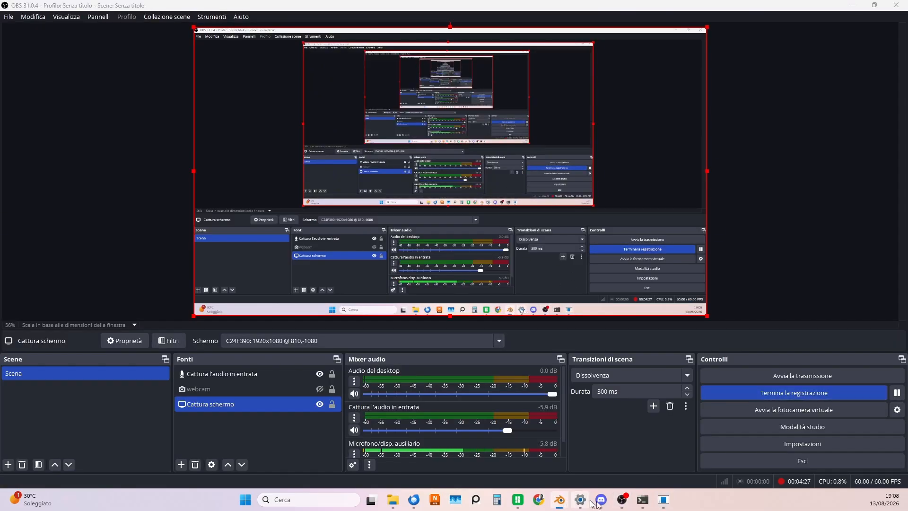
pyautogui.click(559, 500)
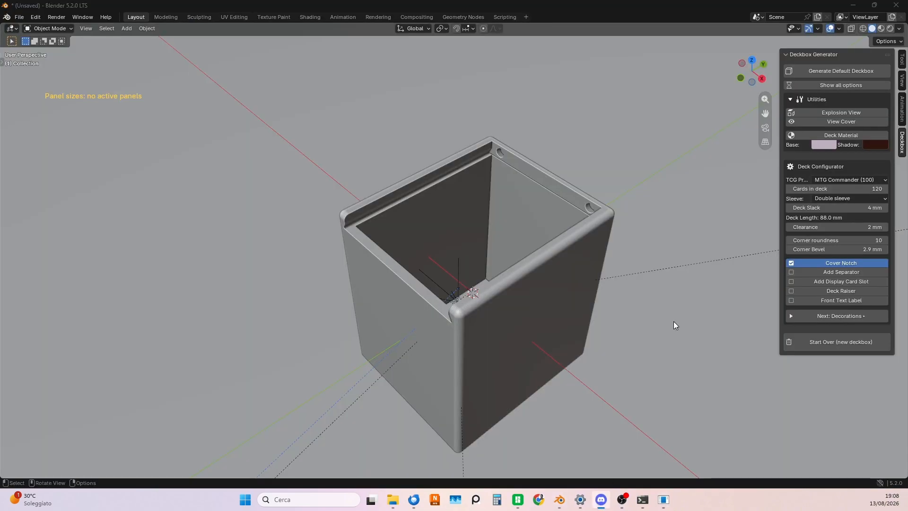
# Add a separator inside the deckbox and set Zone 1 to 25 cards
pyautogui.click(834, 273)
pyautogui.moveTo(752, 269); pyautogui.dragTo(402, 323, button='middle')
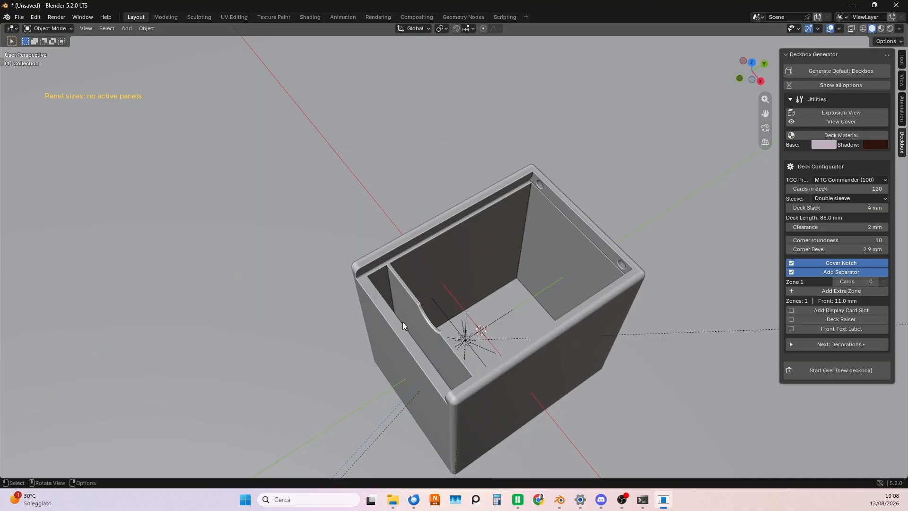
pyautogui.scroll(5, 469, 333)
pyautogui.scroll(-3, 478, 321)
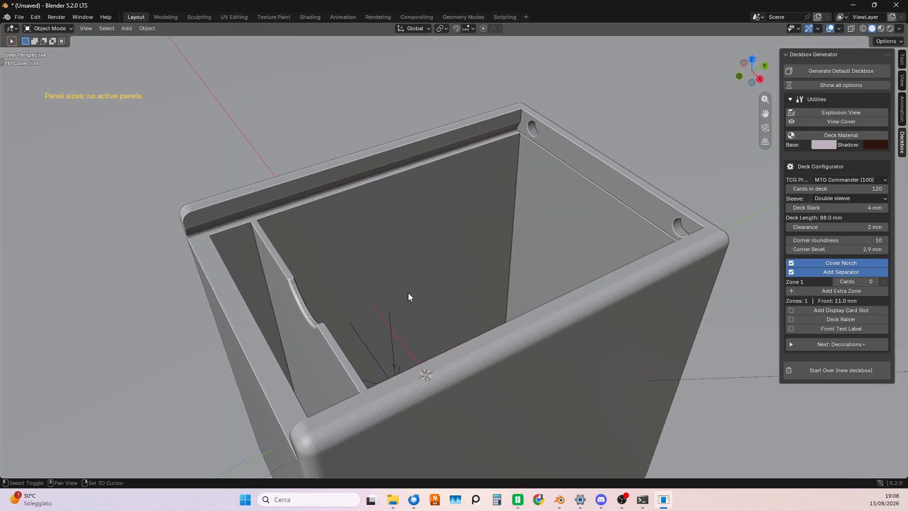
pyautogui.click(857, 281)
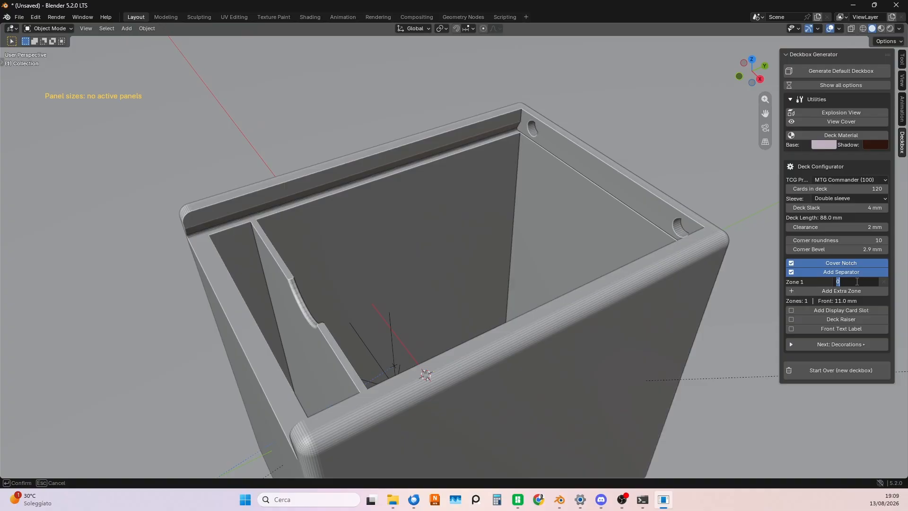
pyautogui.write('25')
pyautogui.press('Return')
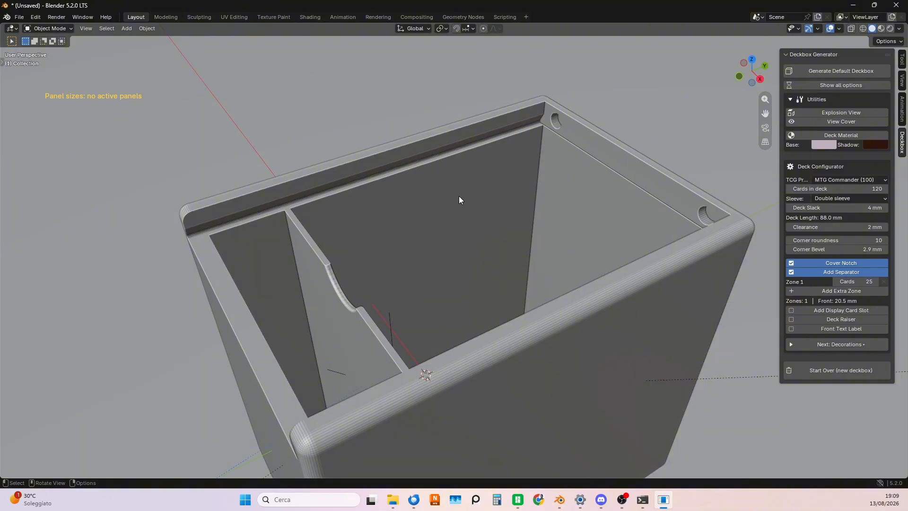
pyautogui.scroll(-2, 645, 263)
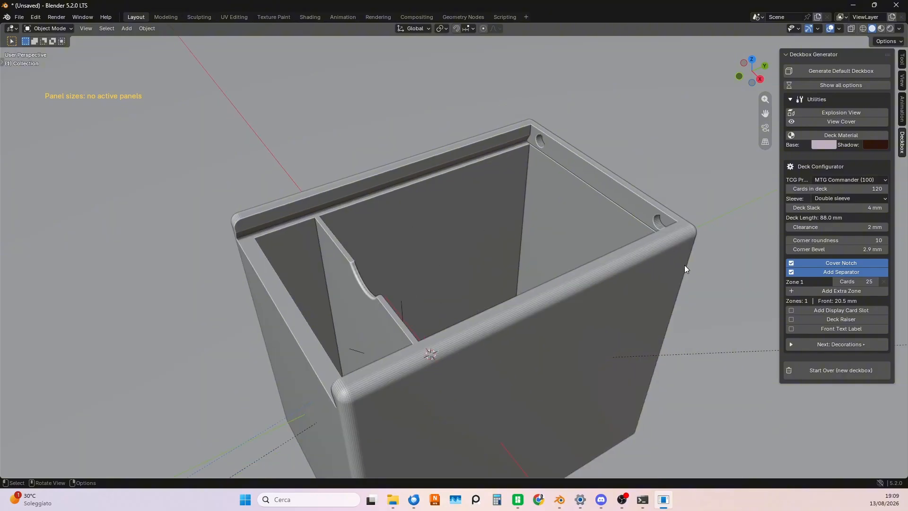
# Add two extra zones to the separator layout and set Zone 2 to 40 cards
pyautogui.click(832, 291)
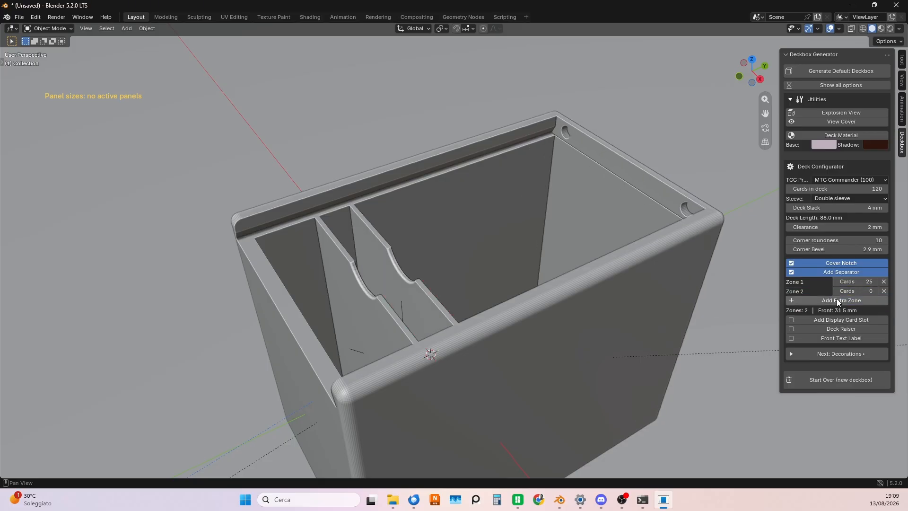
pyautogui.click(837, 301)
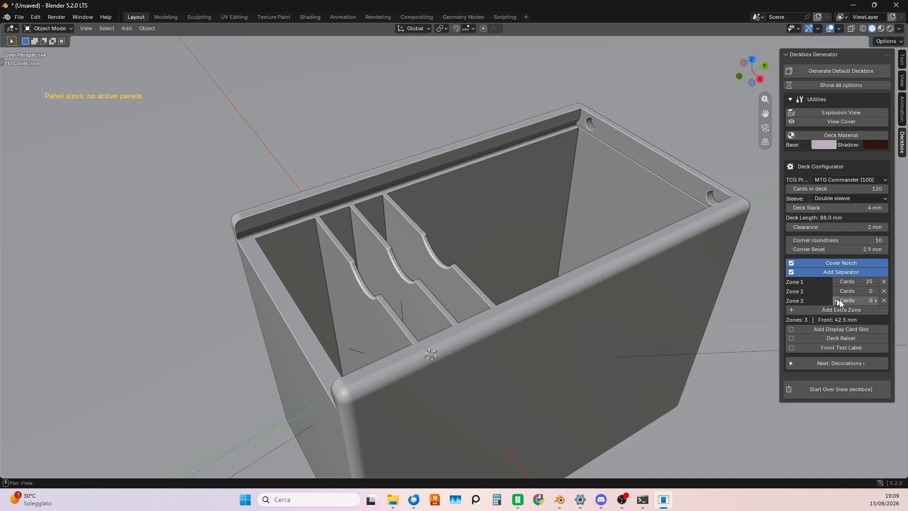
pyautogui.click(863, 291)
pyautogui.write('40')
pyautogui.press('Return')
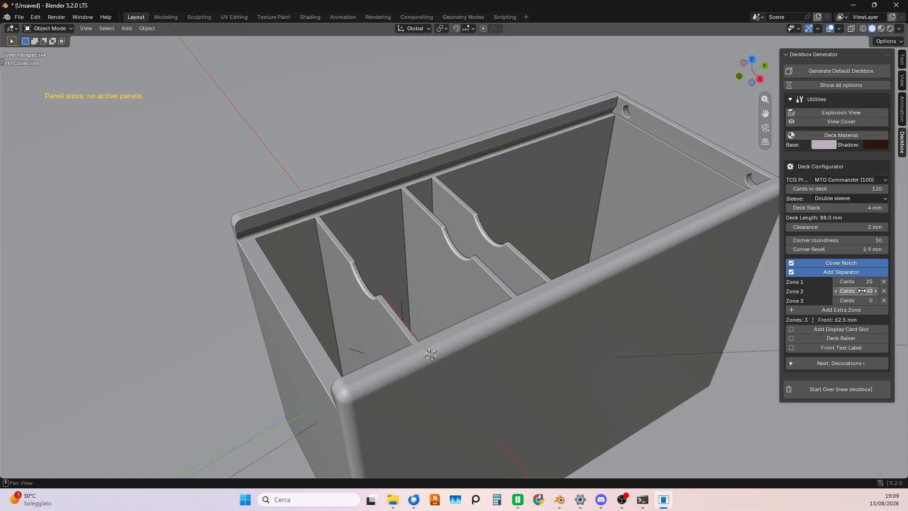
# Set Zone 3 of the separator layout to 20 cards
pyautogui.moveTo(435, 214); pyautogui.dragTo(406, 211, button='middle')
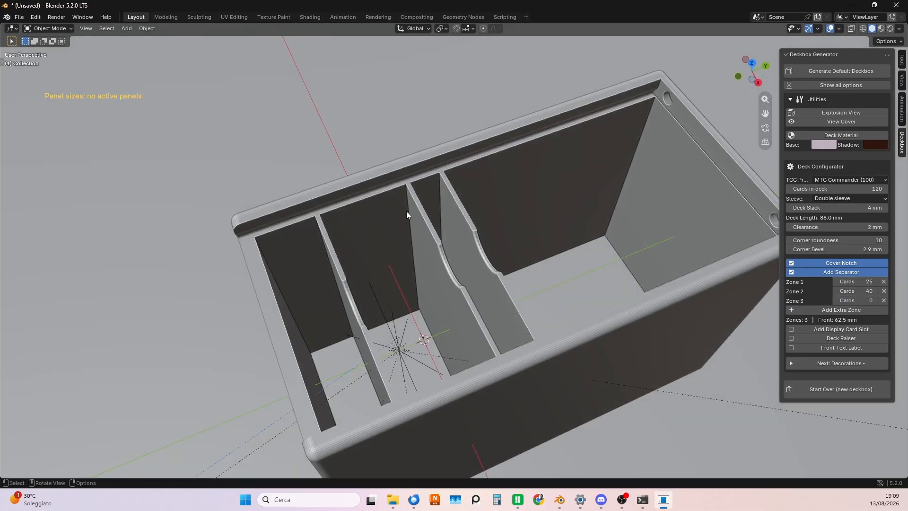
pyautogui.click(852, 301)
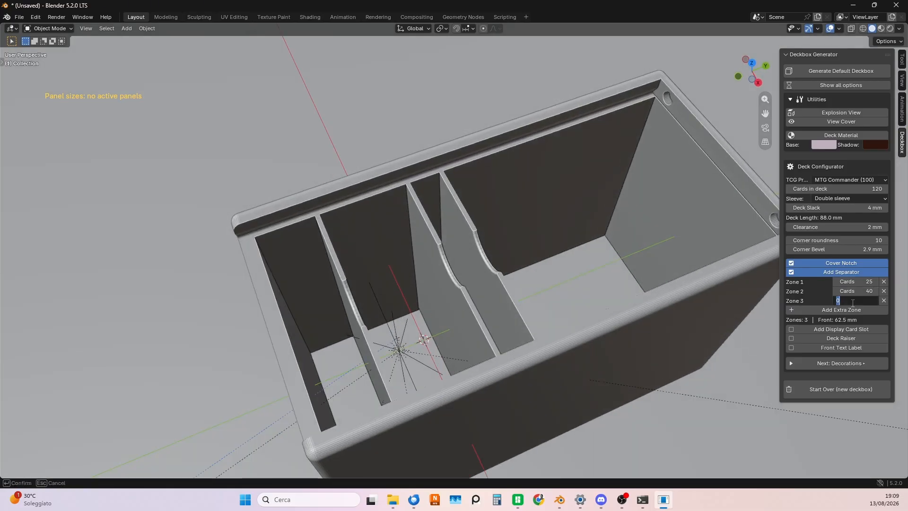
pyautogui.write('20')
pyautogui.press('Return')
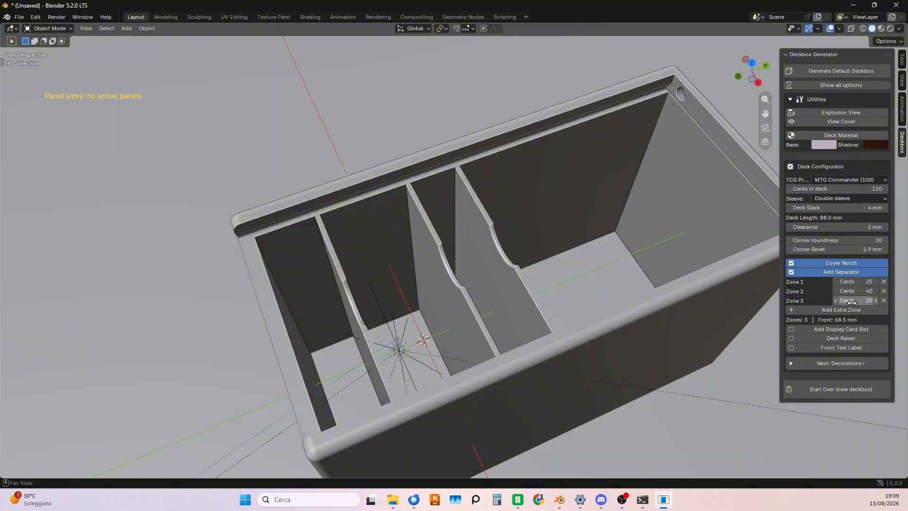
# Remove the extra Zone 3 and Zone 2 from the deckbox's separator layout
pyautogui.click(883, 301)
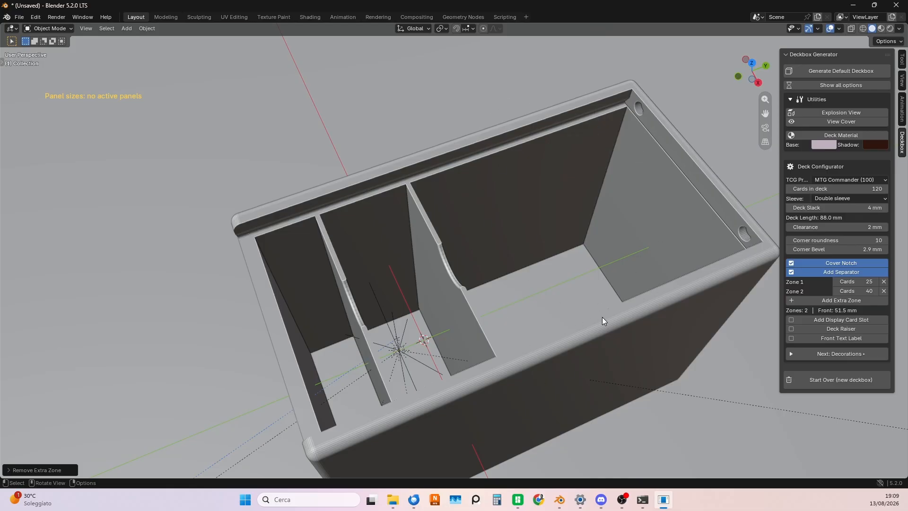
pyautogui.moveTo(553, 316); pyautogui.dragTo(626, 282, button='middle')
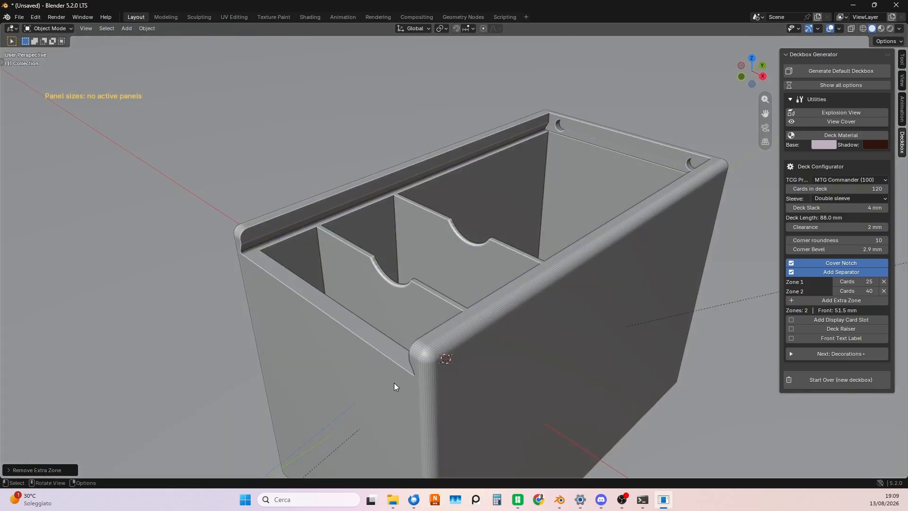
pyautogui.scroll(-2, 393, 382)
pyautogui.moveTo(530, 339); pyautogui.dragTo(686, 261, button='middle')
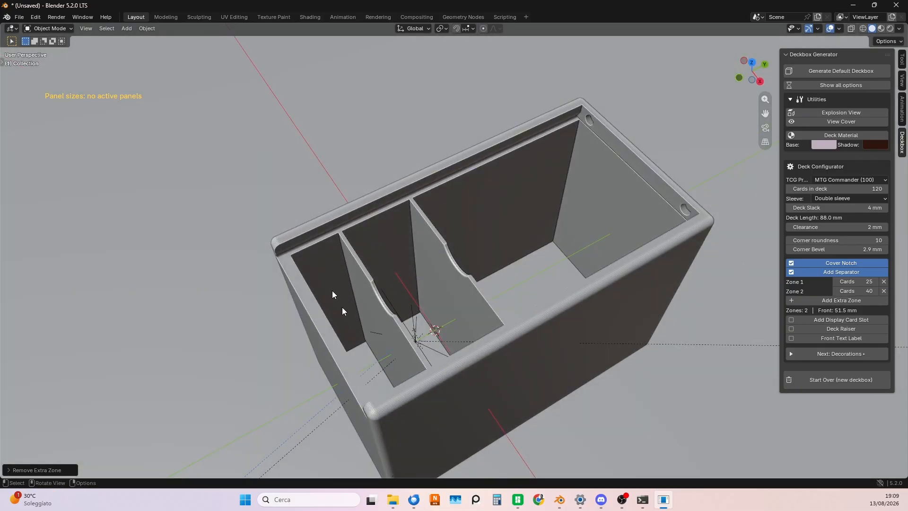
pyautogui.moveTo(604, 314); pyautogui.dragTo(611, 294, button='middle')
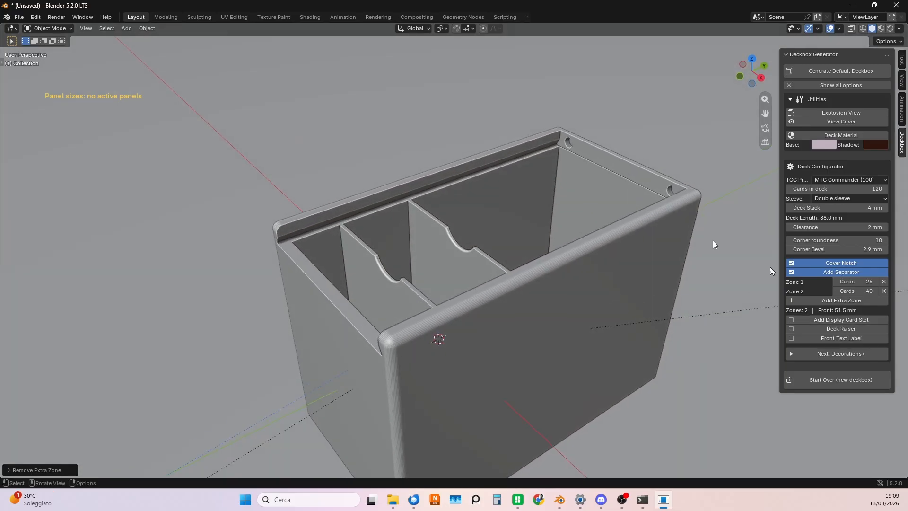
pyautogui.moveTo(562, 213)
pyautogui.mouseDown(button='middle')
pyautogui.moveTo(560, 233)
pyautogui.moveTo(527, 219)
pyautogui.moveTo(571, 216)
pyautogui.moveTo(556, 209)
pyautogui.mouseUp(button='middle')
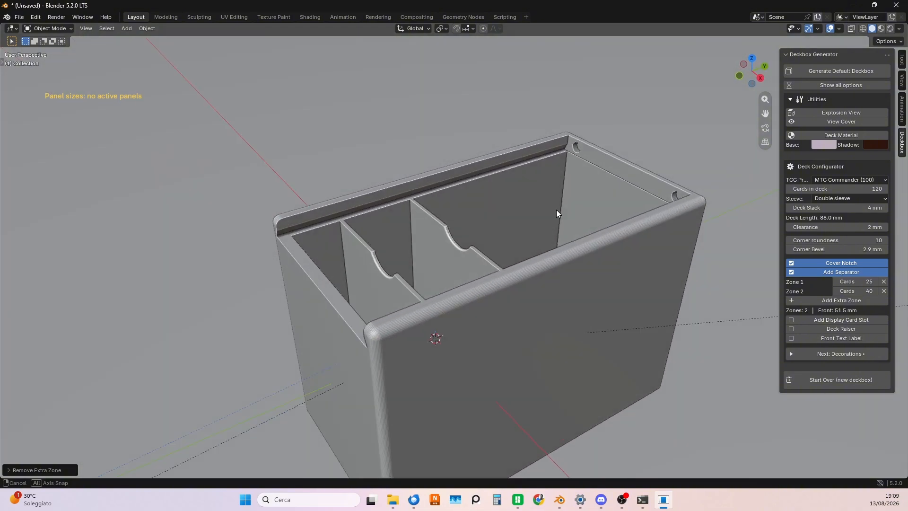
pyautogui.click(883, 291)
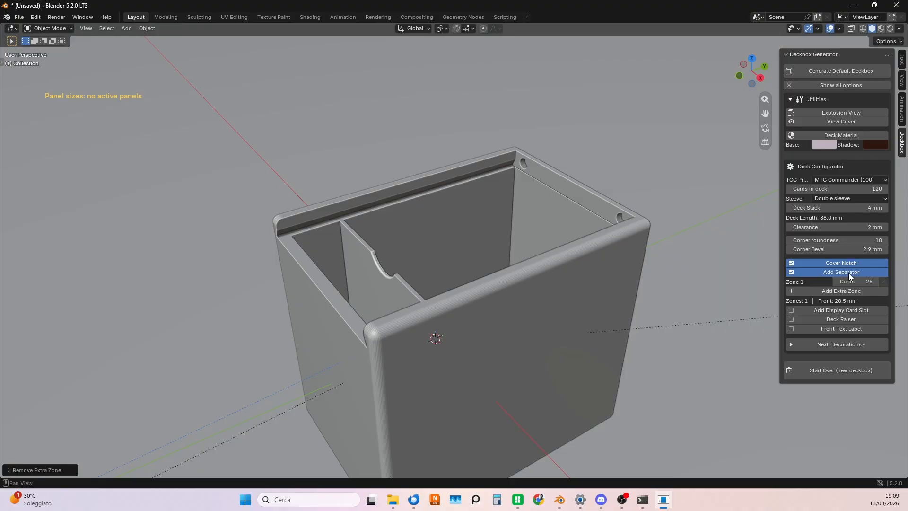
# Set the number of cards in the deck to 100
pyautogui.click(869, 282)
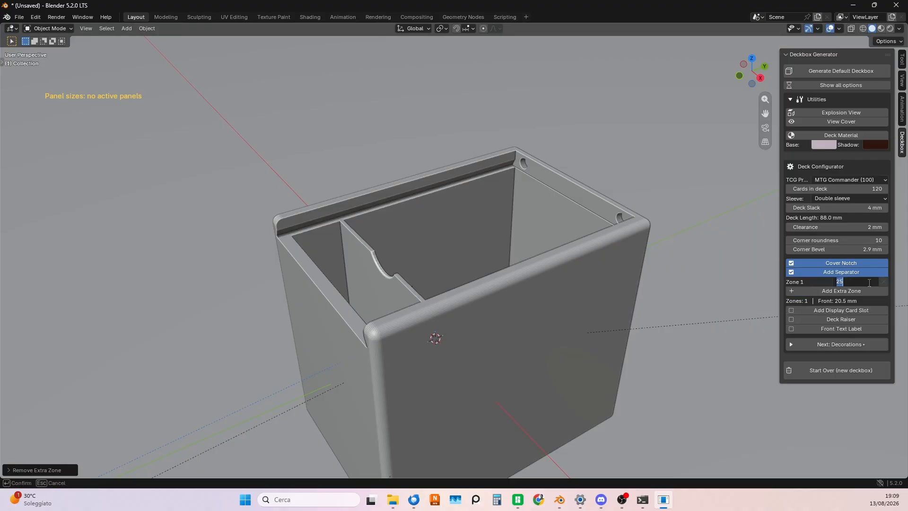
pyautogui.click(866, 188)
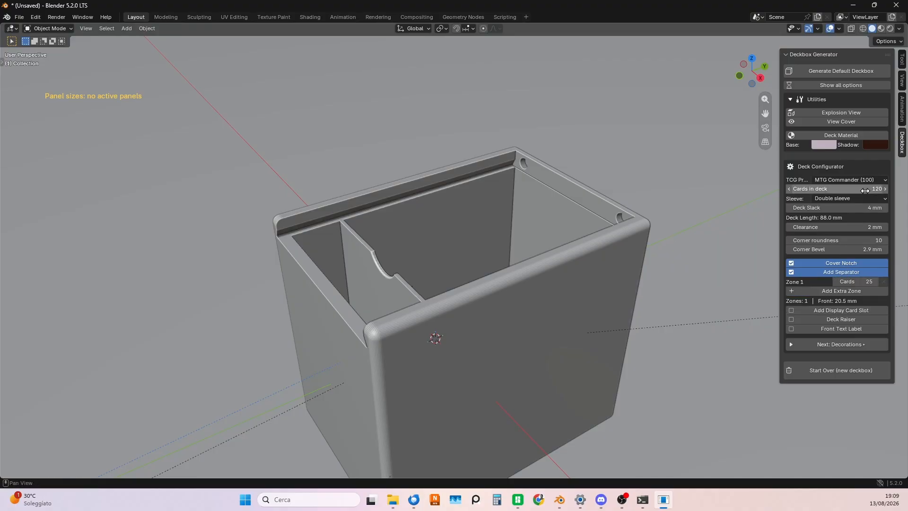
pyautogui.click(866, 188)
pyautogui.write('100')
pyautogui.press('Return')
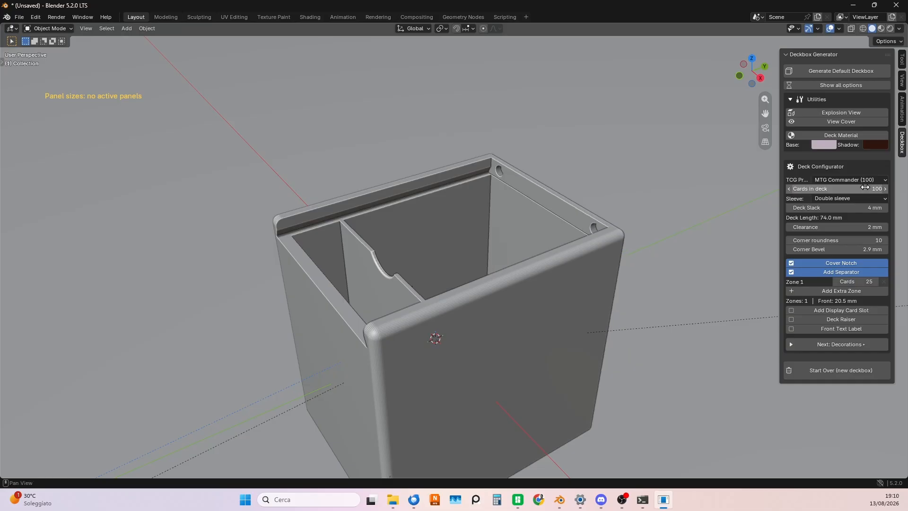
# Show the cover, add a Standard display card slot to the deckbox front, and hide the cover again
pyautogui.click(827, 120)
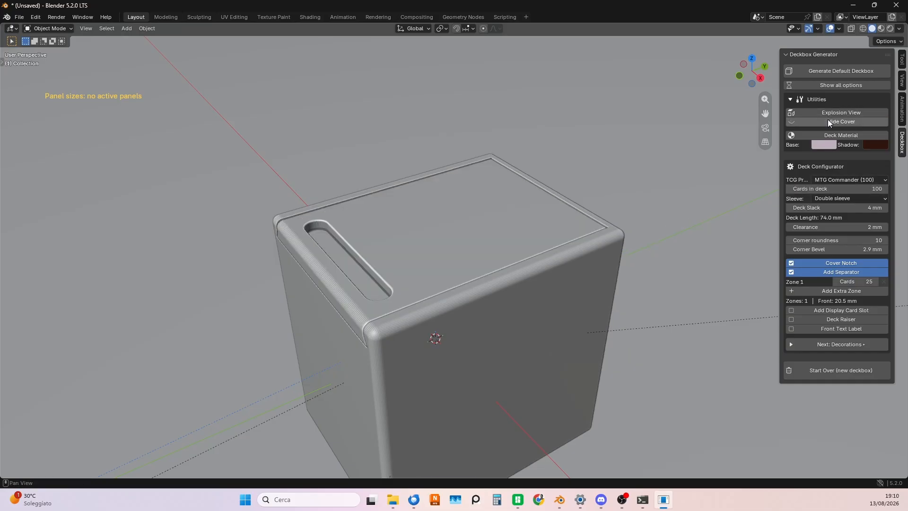
pyautogui.moveTo(532, 264); pyautogui.dragTo(543, 254, button='middle')
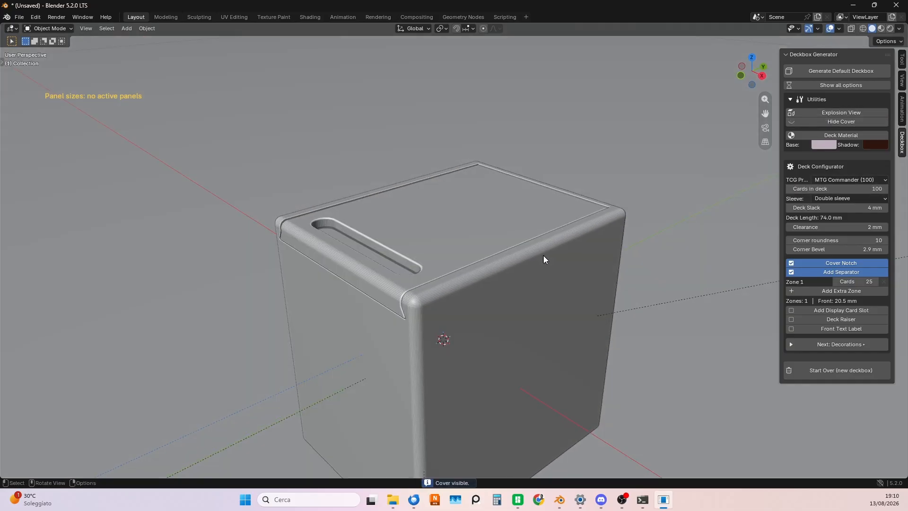
pyautogui.click(792, 311)
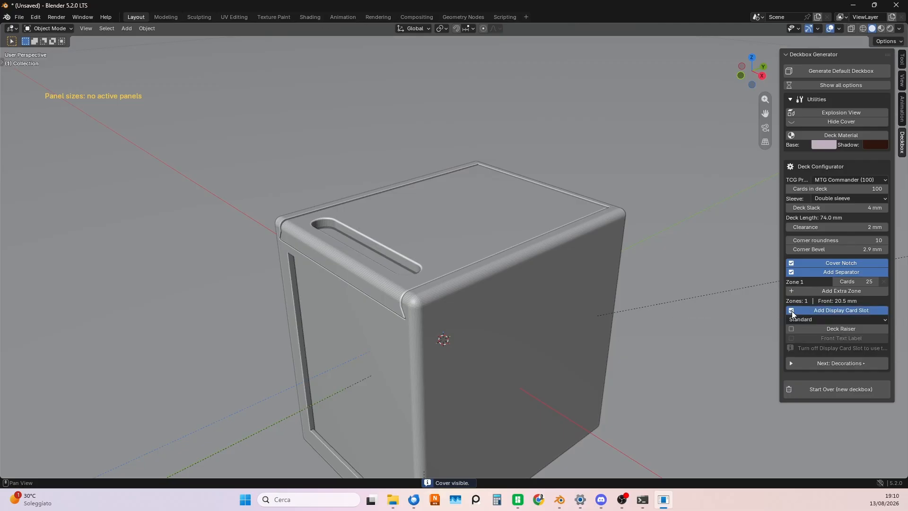
pyautogui.keyDown('shift'); pyautogui.moveTo(553, 375); pyautogui.dragTo(563, 323, button='middle'); pyautogui.keyUp('shift')
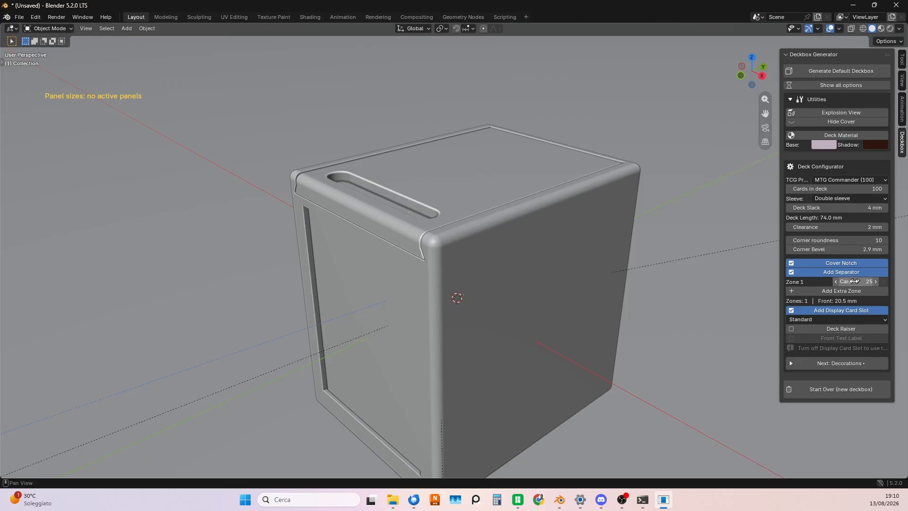
pyautogui.click(861, 121)
pyautogui.moveTo(398, 225); pyautogui.dragTo(388, 260, button='middle')
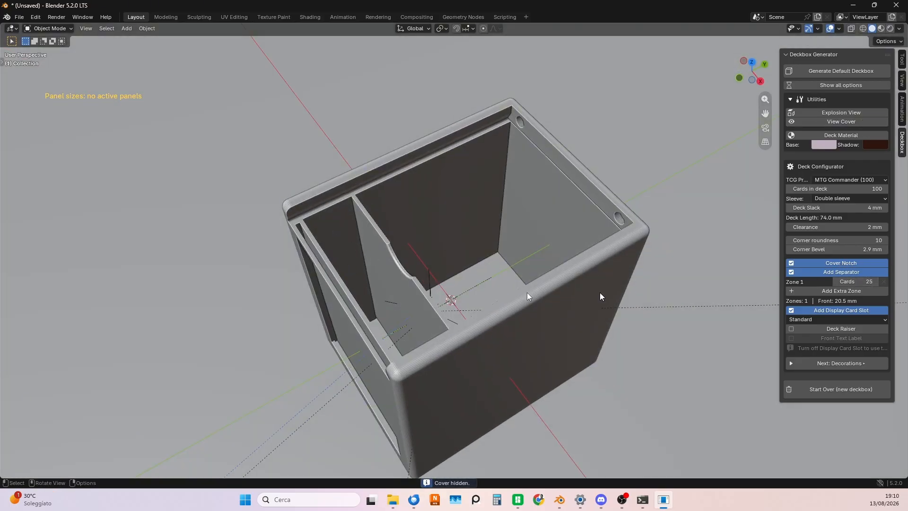
# Set Zone 1 of the separator to 40 cards
pyautogui.click(862, 283)
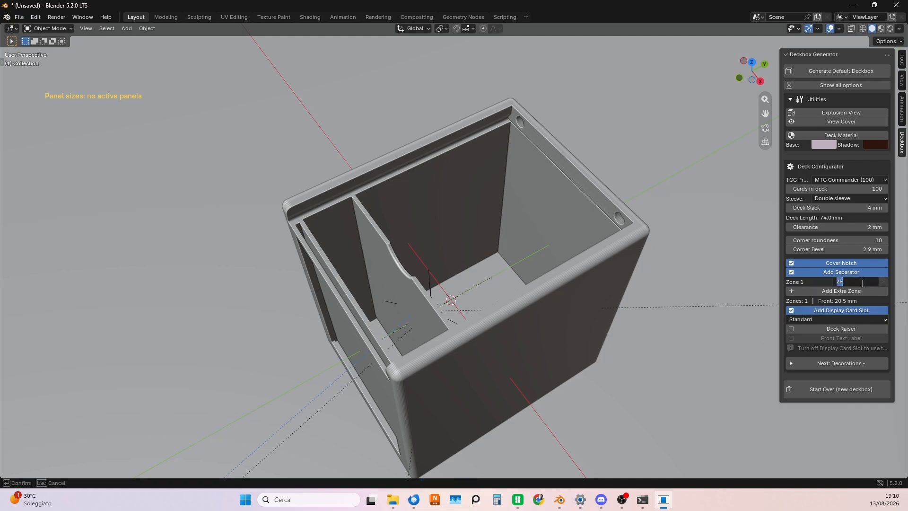
pyautogui.write('40')
pyautogui.press('Return')
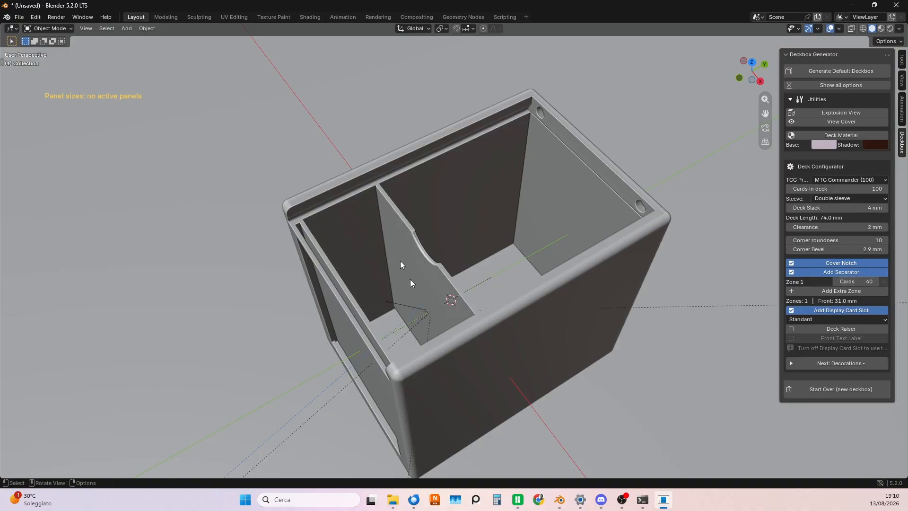
# Set Zone 1 of the separator back to 25 cards
pyautogui.click(857, 282)
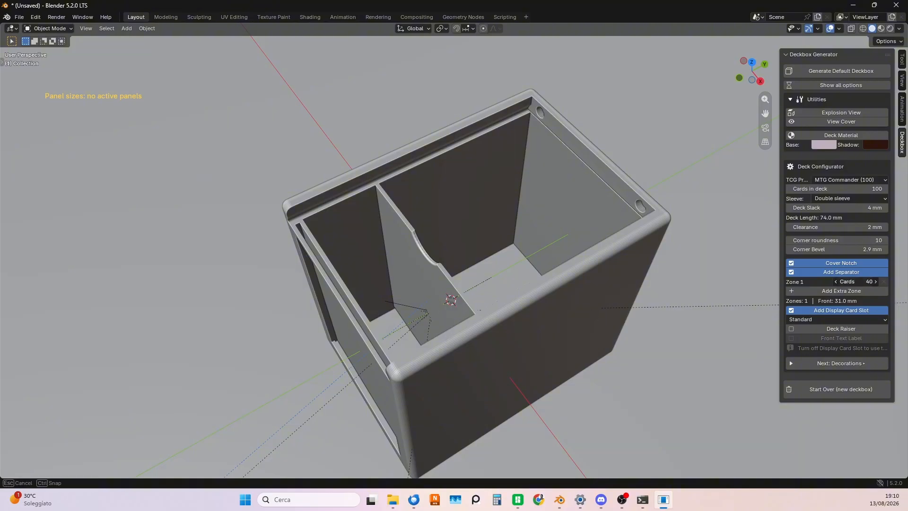
pyautogui.write('25')
pyautogui.press('Return')
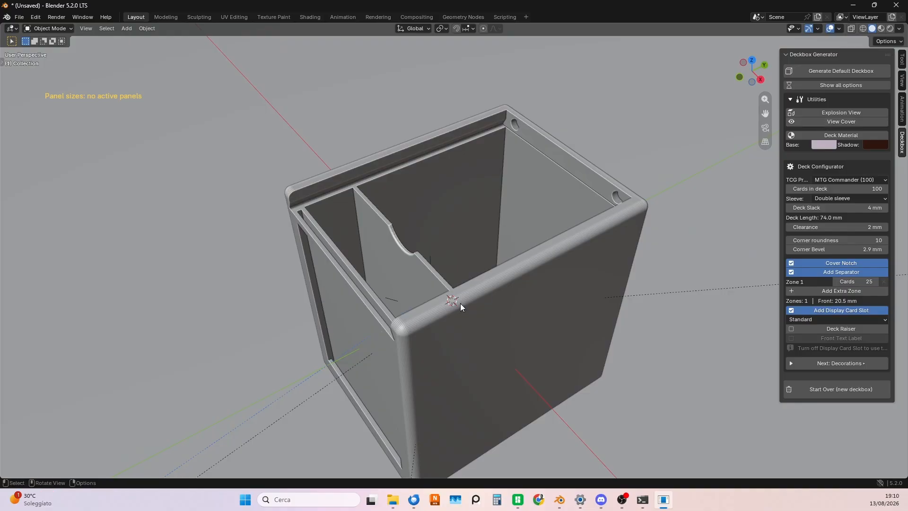
# Change the display card slot type to Top Loader
pyautogui.moveTo(460, 302); pyautogui.dragTo(500, 286, button='middle')
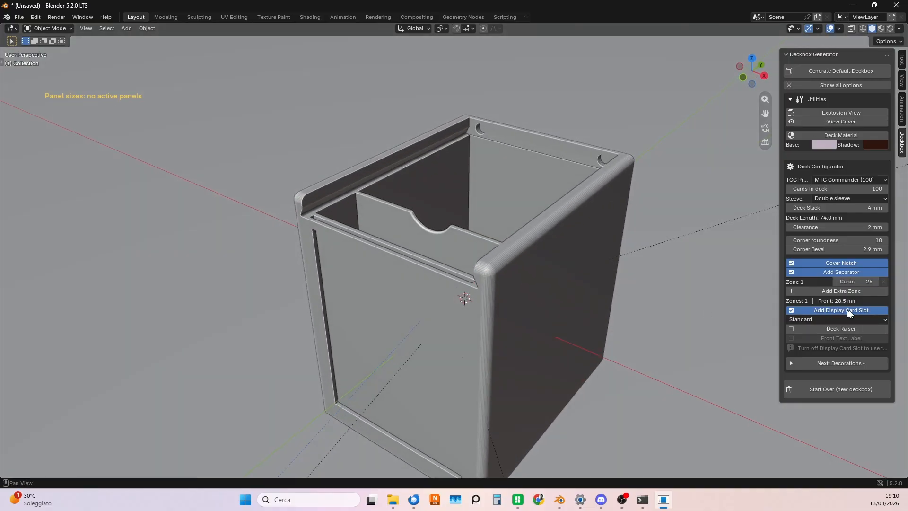
pyautogui.moveTo(441, 295); pyautogui.dragTo(589, 303, button='middle')
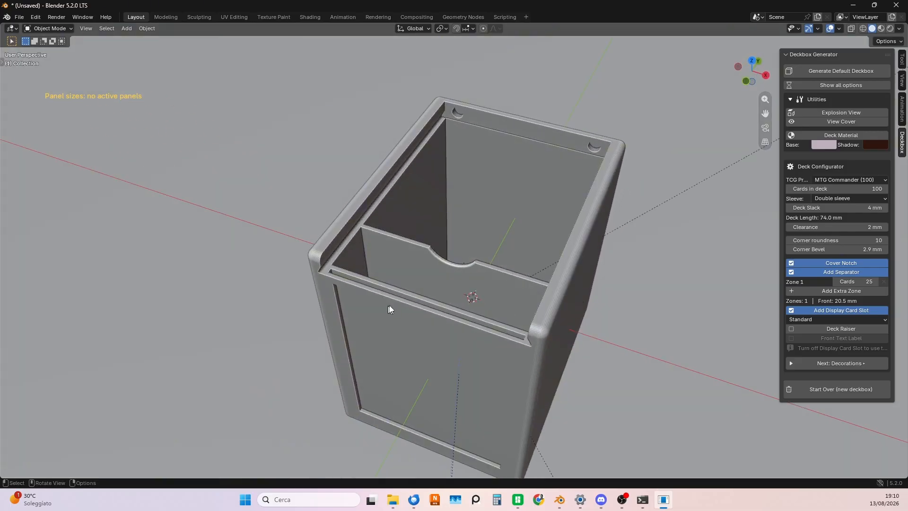
pyautogui.click(802, 320)
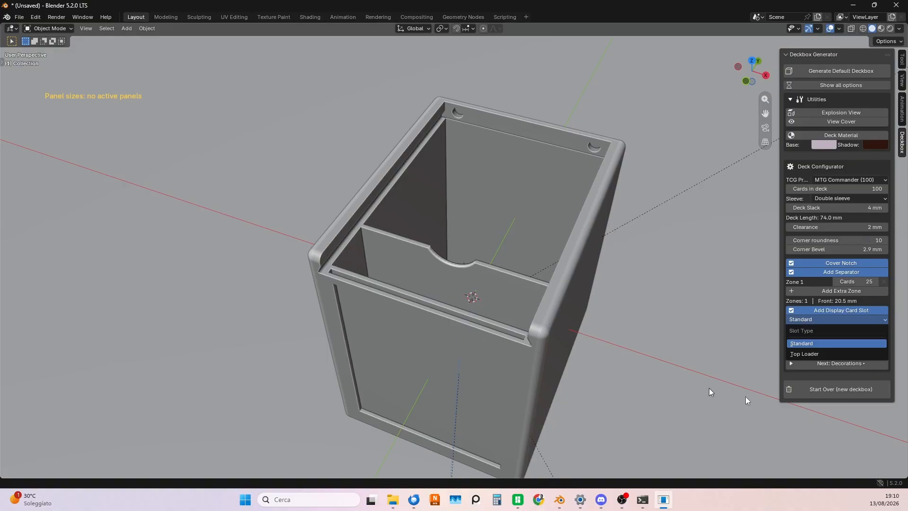
pyautogui.click(840, 341)
pyautogui.click(818, 317)
pyautogui.click(818, 354)
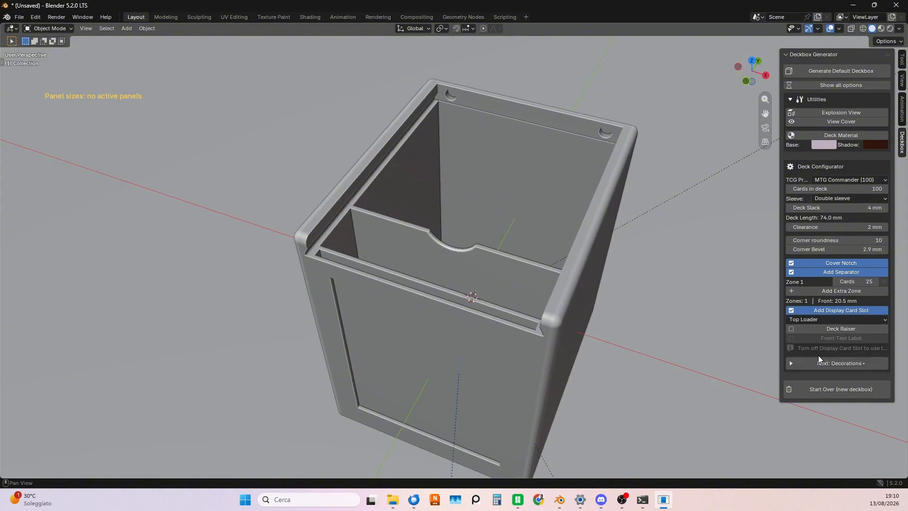
# Examine the Top Loader display slot and the deckbox interior from the front, above and the side
pyautogui.moveTo(507, 328); pyautogui.dragTo(500, 297, button='middle')
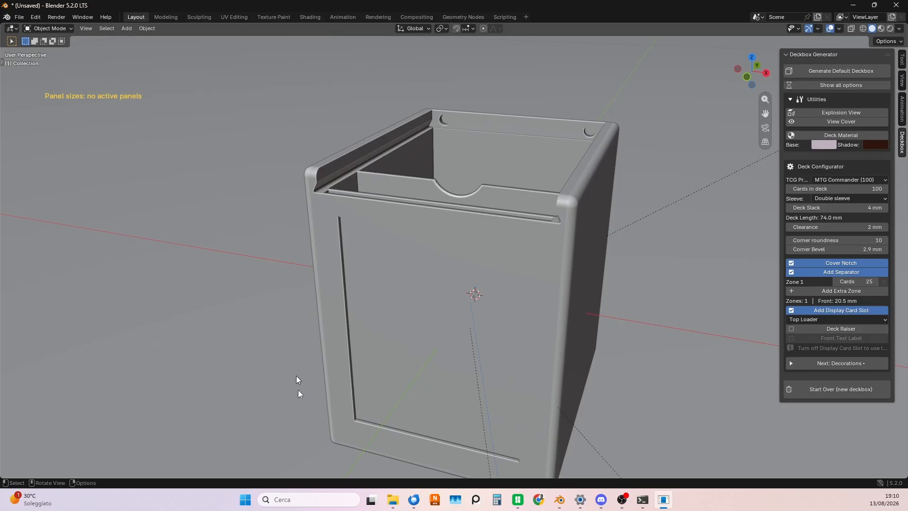
pyautogui.moveTo(549, 215); pyautogui.dragTo(451, 246, button='middle')
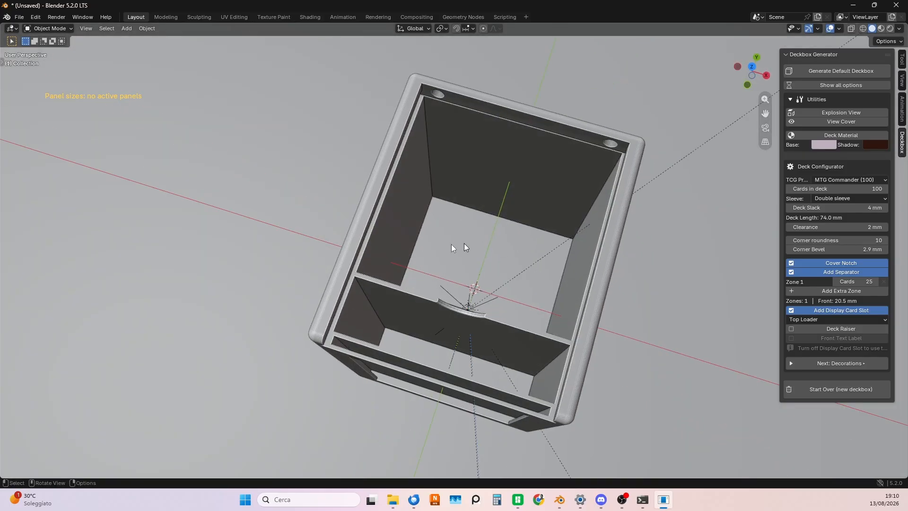
pyautogui.moveTo(597, 269); pyautogui.dragTo(611, 271, button='middle')
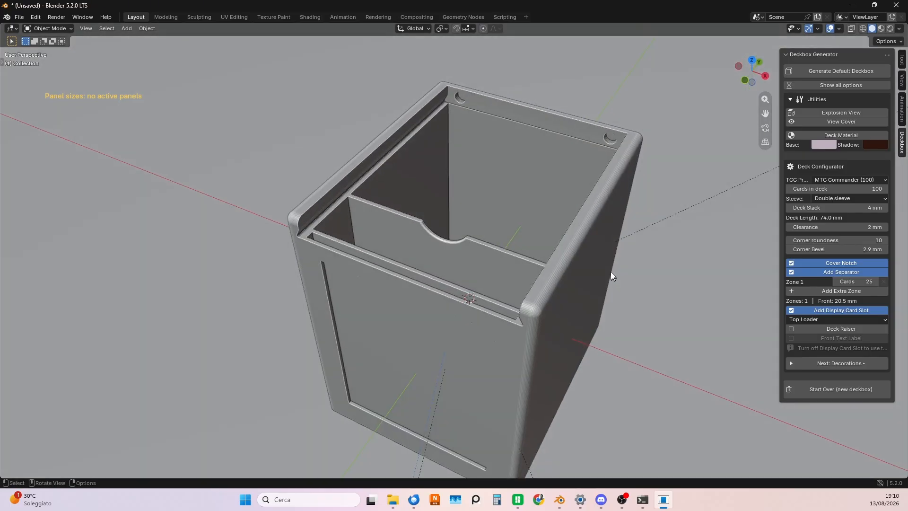
pyautogui.moveTo(415, 251); pyautogui.dragTo(379, 237, button='middle')
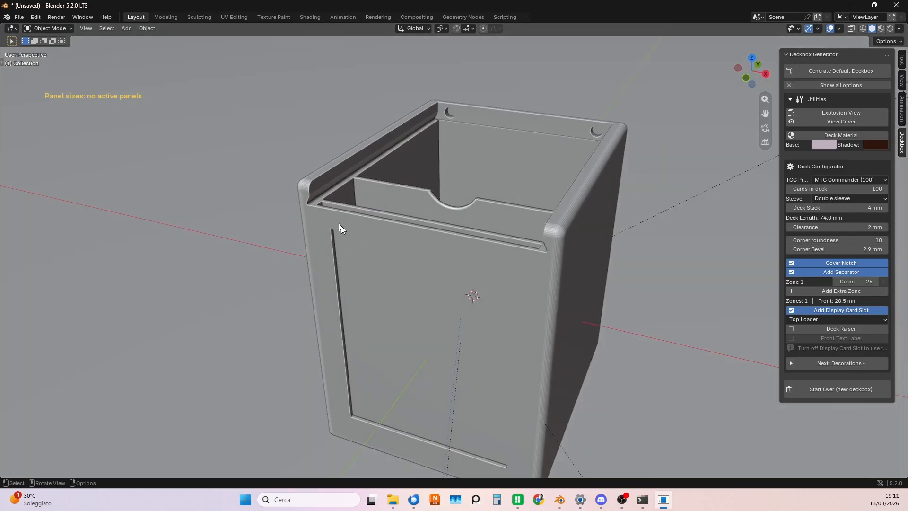
pyautogui.moveTo(523, 246); pyautogui.dragTo(513, 263, button='middle')
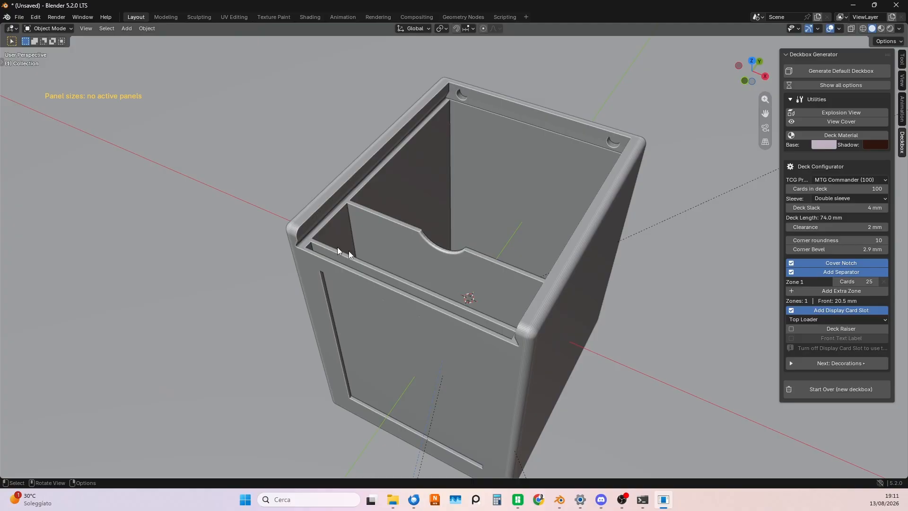
pyautogui.moveTo(473, 336); pyautogui.dragTo(496, 340, button='middle')
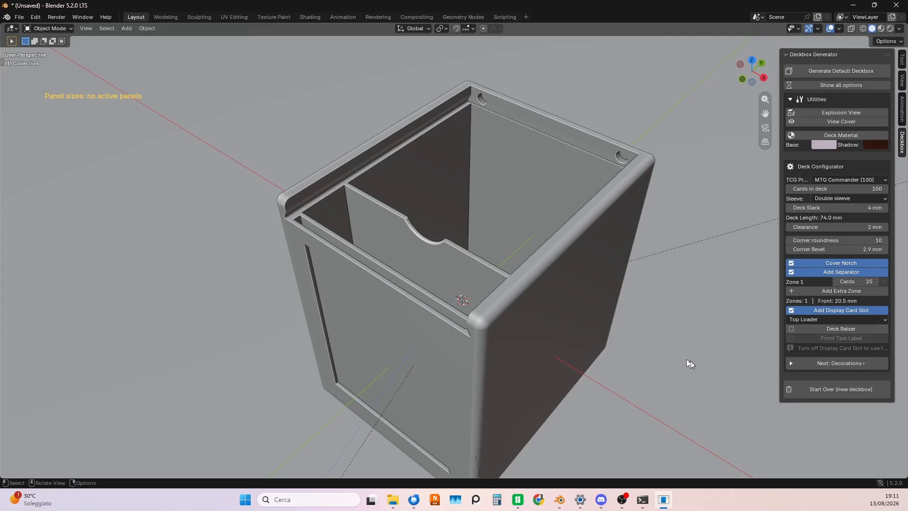
pyautogui.scroll(-2, 669, 351)
pyautogui.moveTo(665, 347); pyautogui.dragTo(657, 327, button='middle')
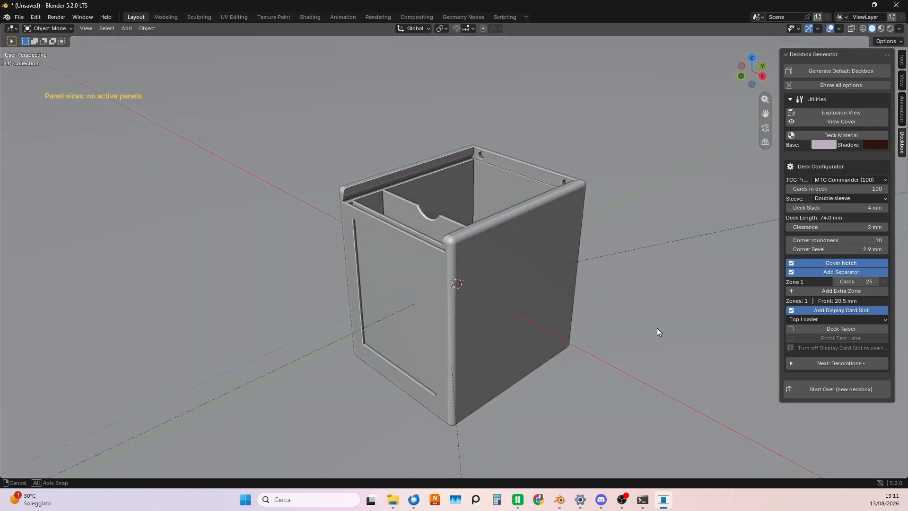
# Open the side panel decoration settings and review the available panel modes, leaving Separate inserts selected
pyautogui.click(791, 365)
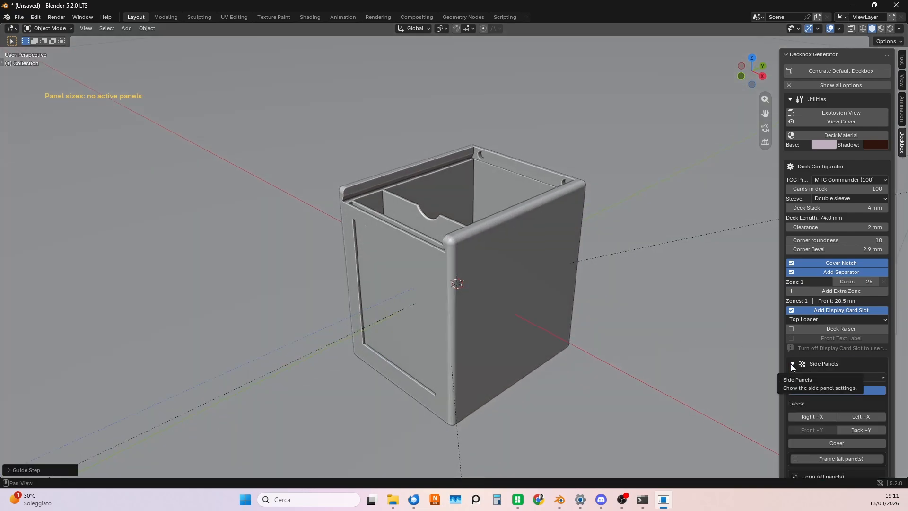
pyautogui.scroll(-2, 791, 364)
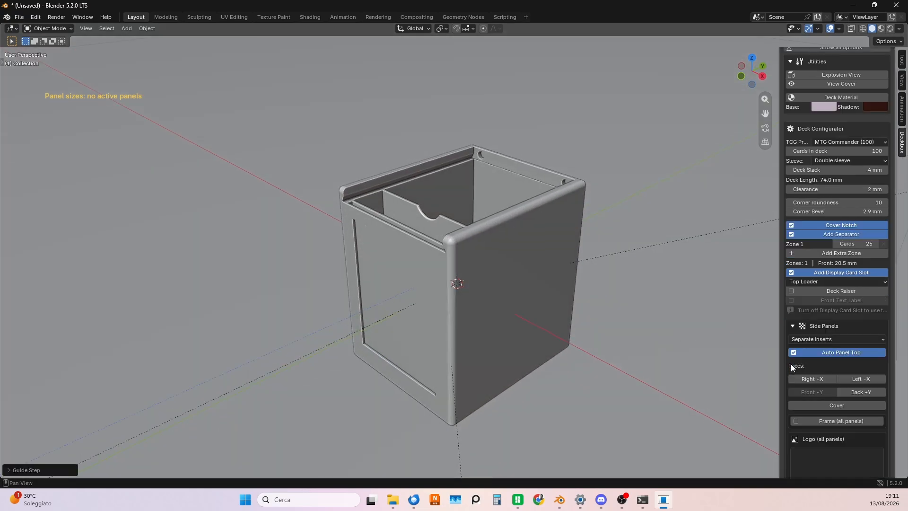
pyautogui.click(833, 339)
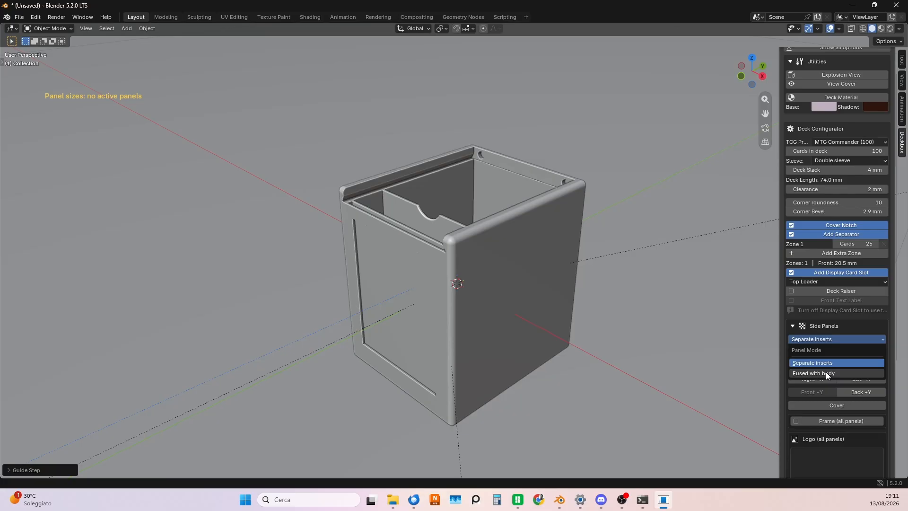
pyautogui.click(833, 326)
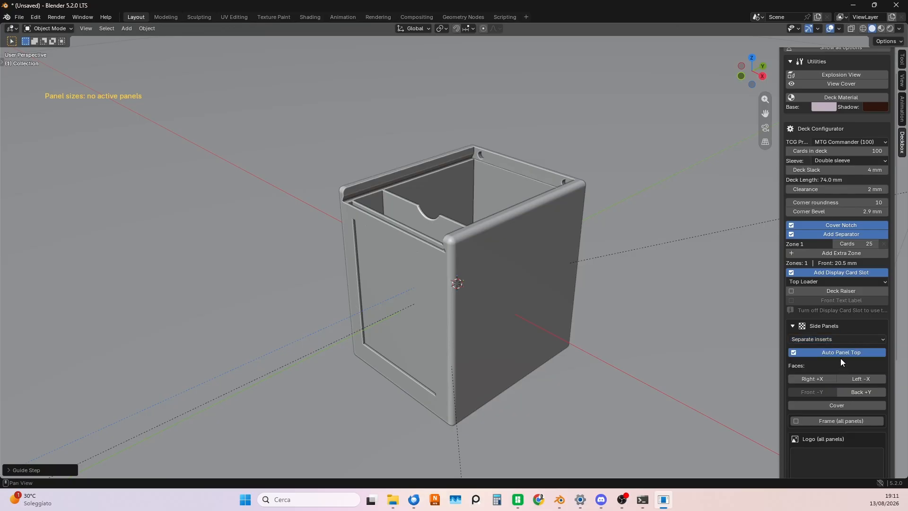
pyautogui.scroll(-3, 841, 359)
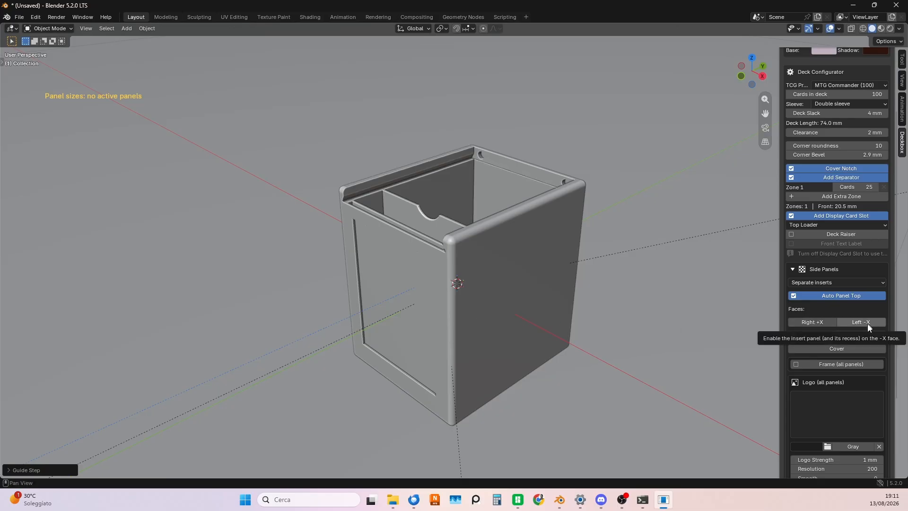
# Enable insert panels on the Right +X and Left -X faces of the deckbox
pyautogui.moveTo(540, 302); pyautogui.dragTo(576, 295, button='middle')
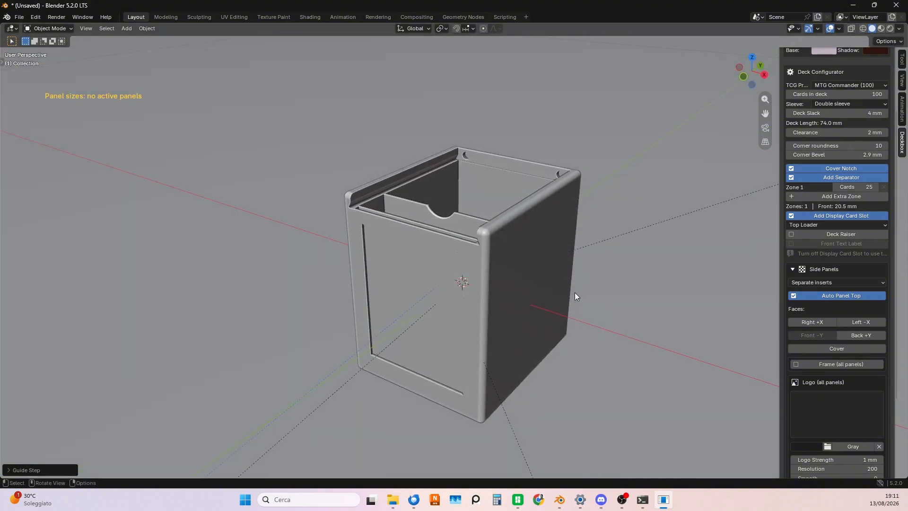
pyautogui.click(812, 323)
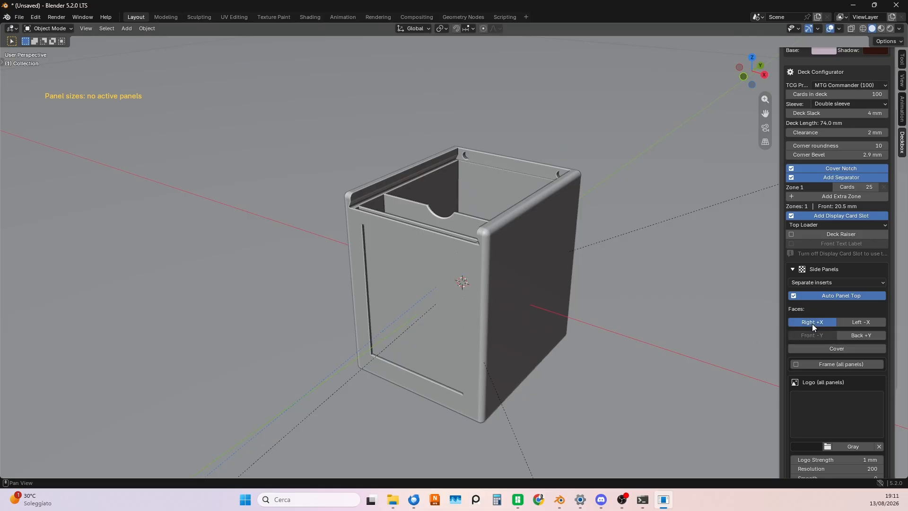
pyautogui.click(859, 325)
pyautogui.scroll(-1, 811, 381)
pyautogui.moveTo(607, 344); pyautogui.dragTo(592, 339, button='middle')
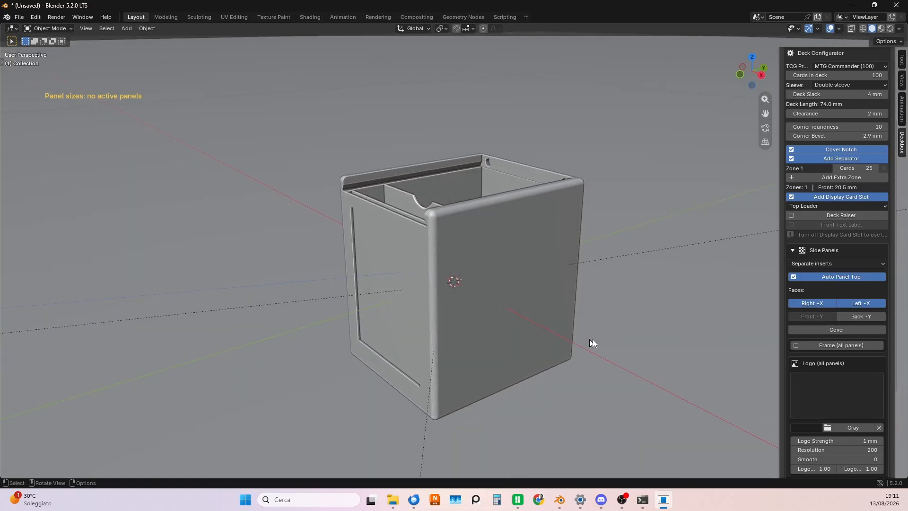
# Turn on the frame for all panels and choose the plain frame image with chamfered corners
pyautogui.click(810, 346)
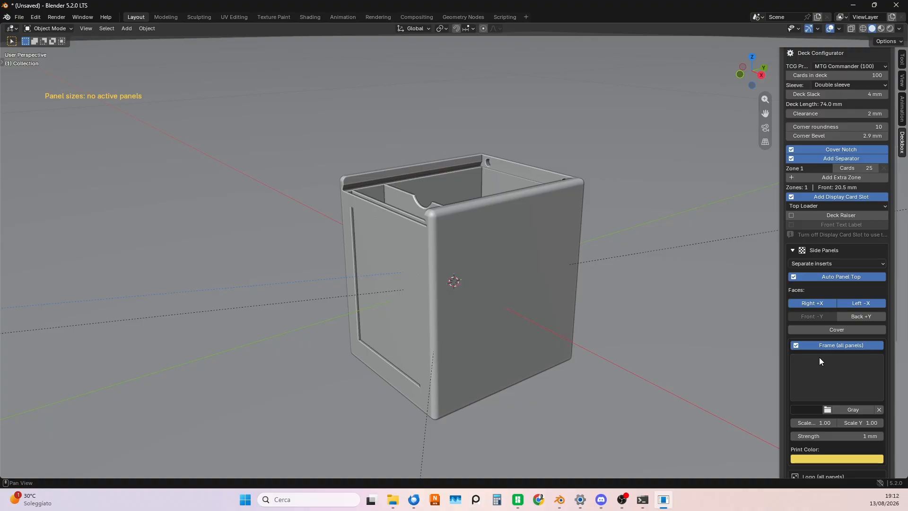
pyautogui.click(827, 377)
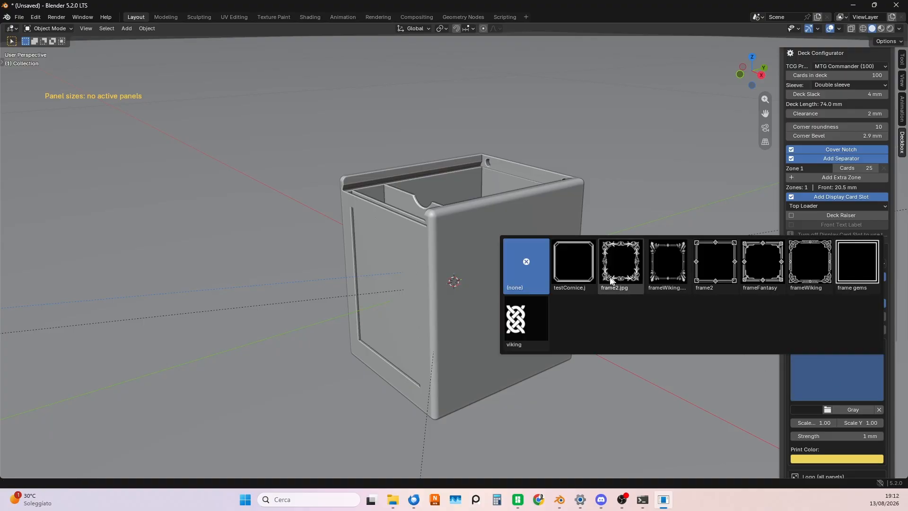
pyautogui.click(810, 367)
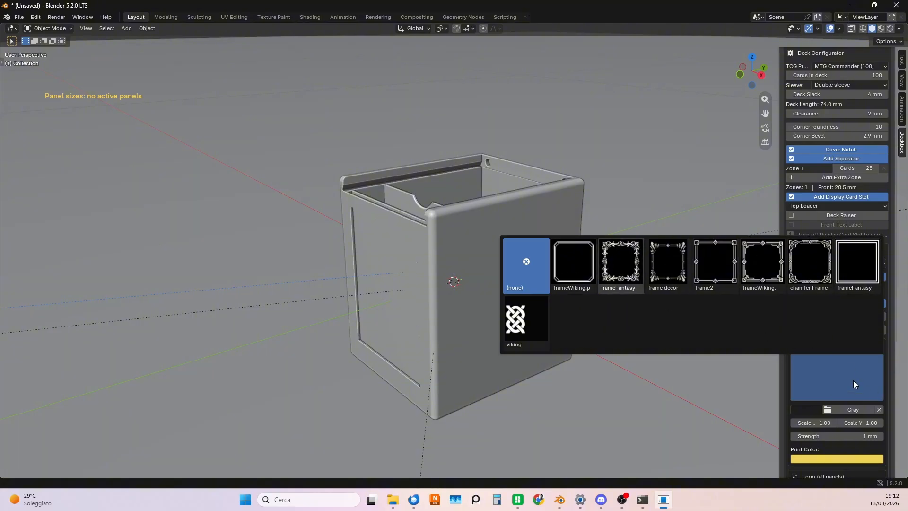
pyautogui.click(845, 368)
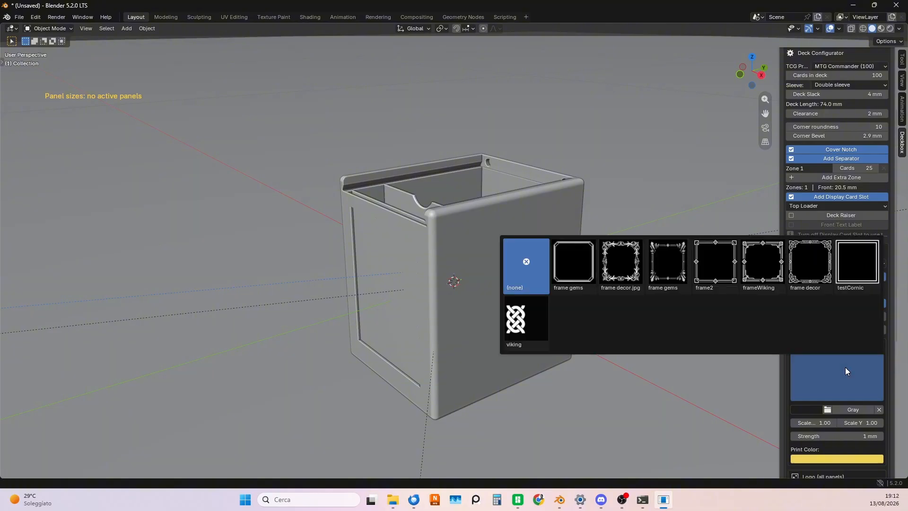
pyautogui.click(580, 260)
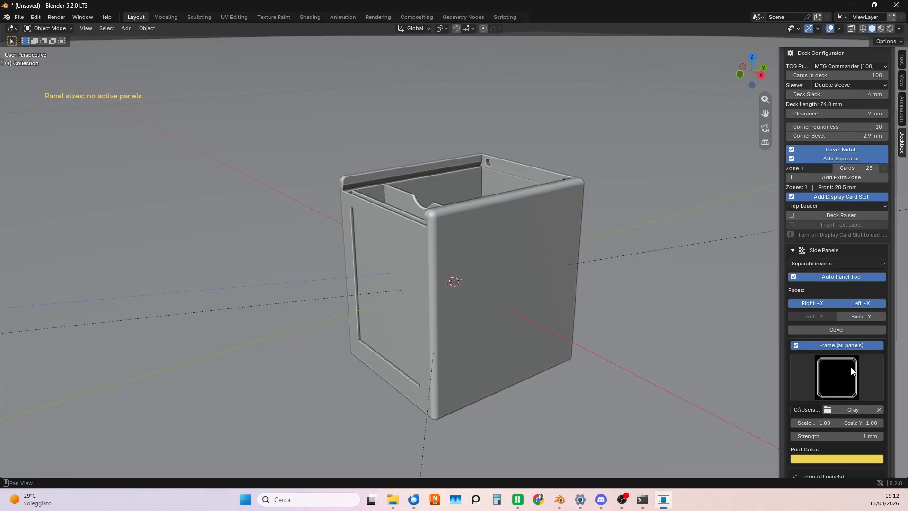
# Choose the hooded mask image as the logo for all panels
pyautogui.scroll(-2, 851, 372)
pyautogui.scroll(-1, 851, 372)
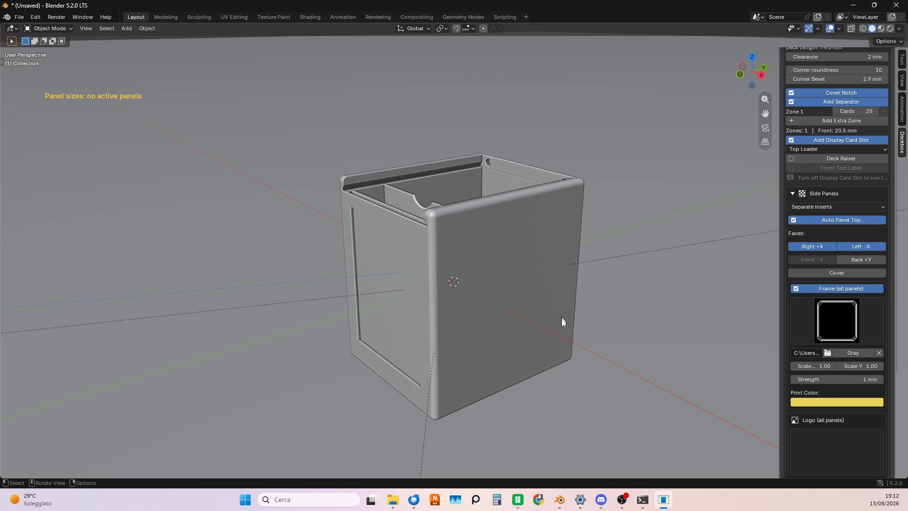
pyautogui.scroll(-5, 831, 269)
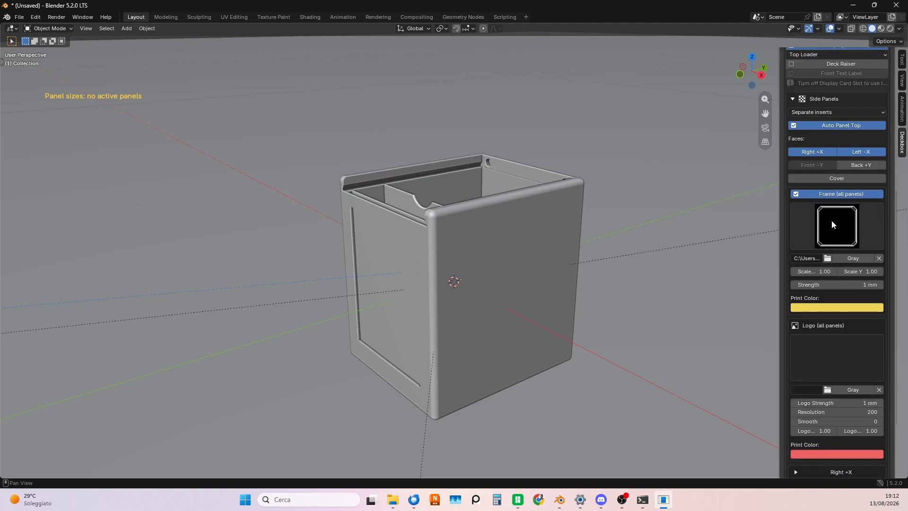
pyautogui.click(839, 360)
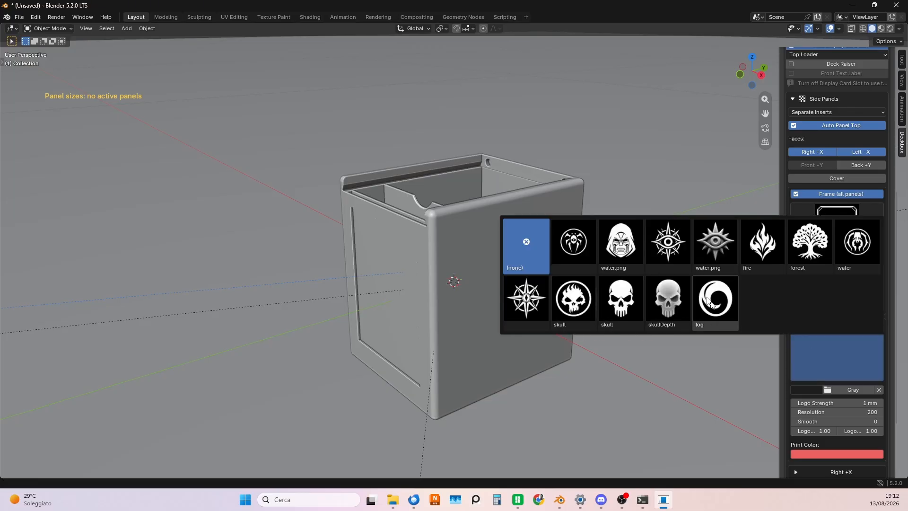
pyautogui.click(621, 246)
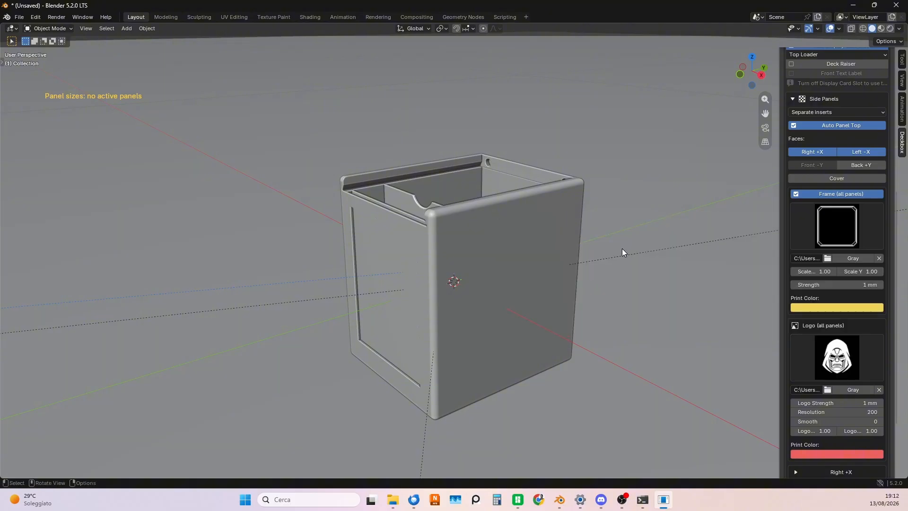
pyautogui.moveTo(538, 256); pyautogui.dragTo(662, 265, button='middle')
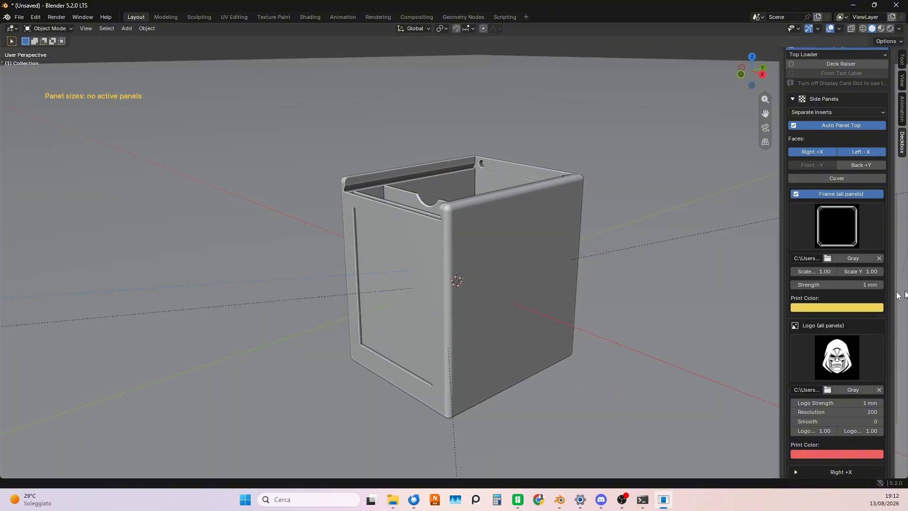
# Generate the side panels with the chosen frame and logo
pyautogui.scroll(-1, 828, 350)
pyautogui.scroll(-2, 827, 350)
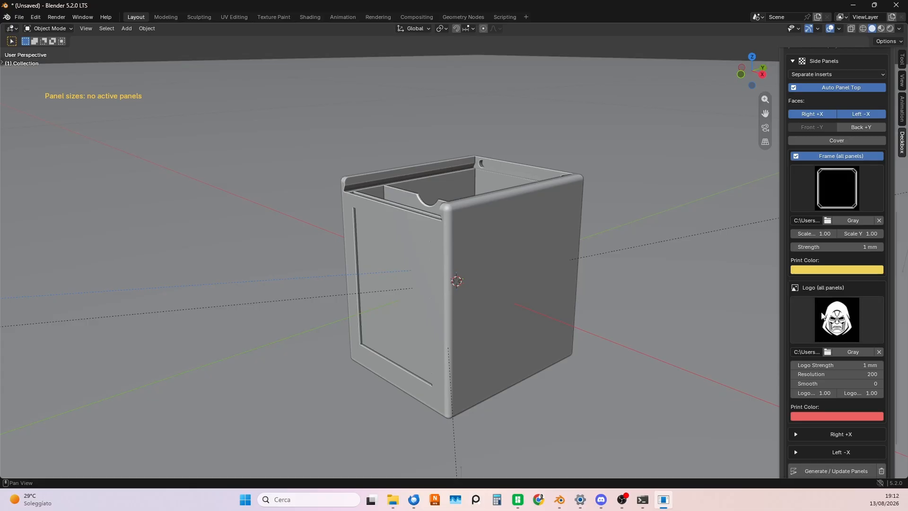
pyautogui.scroll(-2, 837, 378)
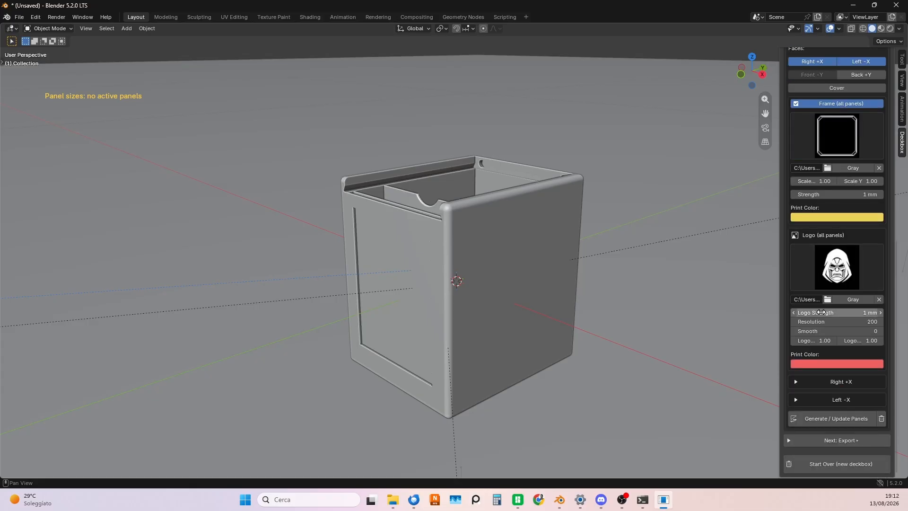
pyautogui.click(811, 418)
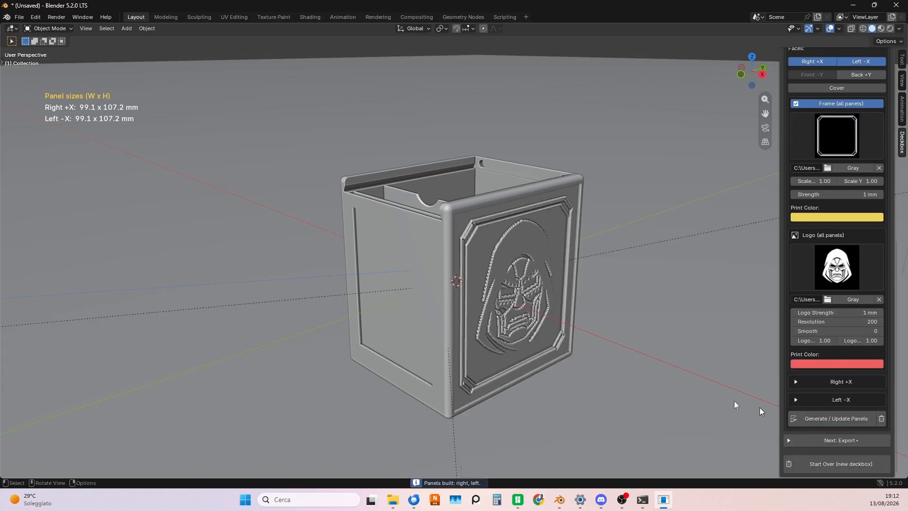
pyautogui.moveTo(734, 401); pyautogui.dragTo(533, 327, button='middle')
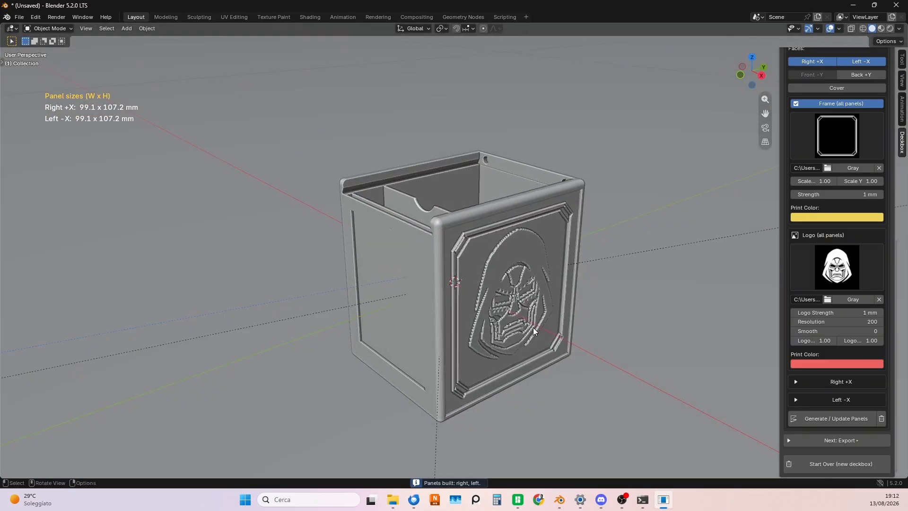
# Try moving the right side panel out of its recess along the global X axis
pyautogui.moveTo(575, 305); pyautogui.dragTo(521, 293, button='middle')
pyautogui.click(480, 285)
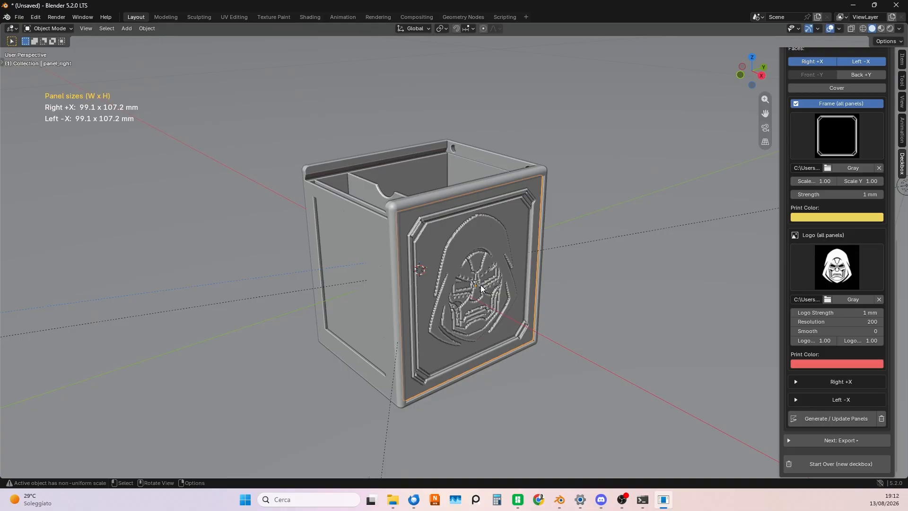
pyautogui.scroll(2, 481, 284)
pyautogui.press('g')
pyautogui.press('x')
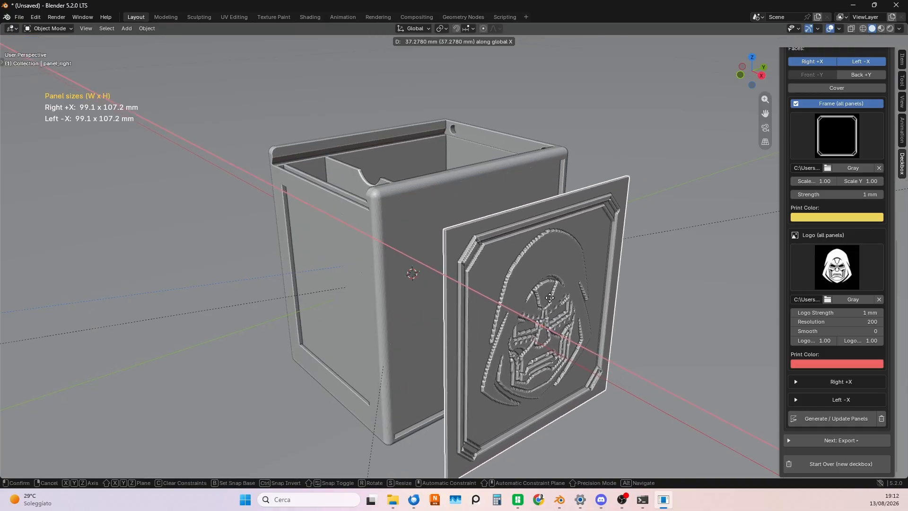
pyautogui.press('Escape')
# Inspect the logo relief on the right panel up close and set the logo resolution to 300
pyautogui.moveTo(485, 336); pyautogui.dragTo(482, 302, button='middle')
pyautogui.scroll(8, 437, 265)
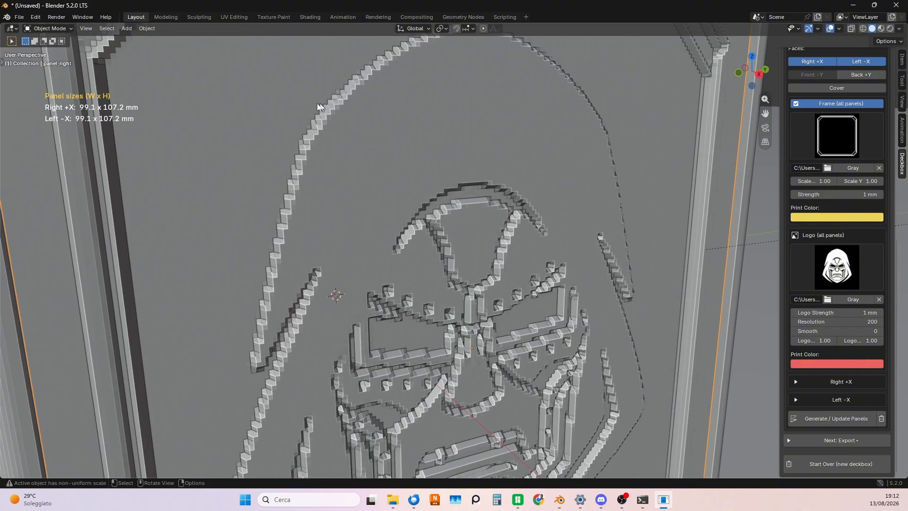
pyautogui.scroll(-7, 298, 331)
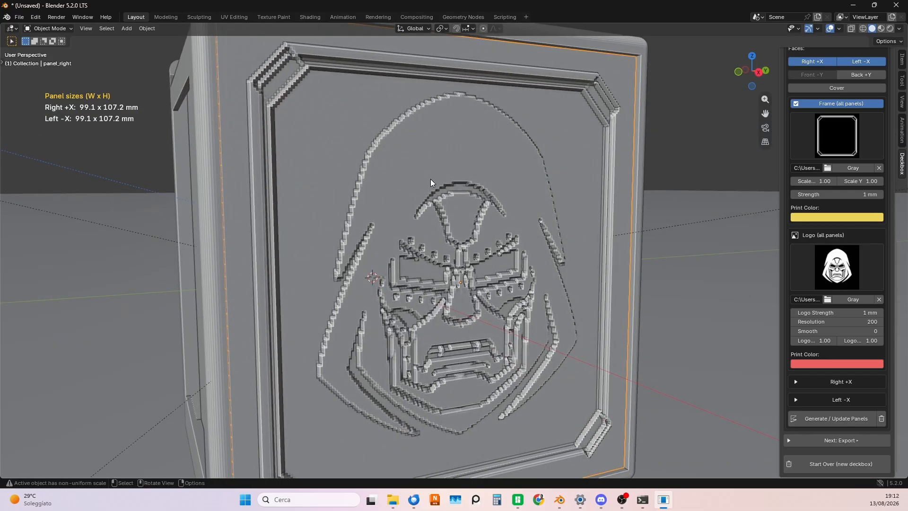
pyautogui.click(848, 320)
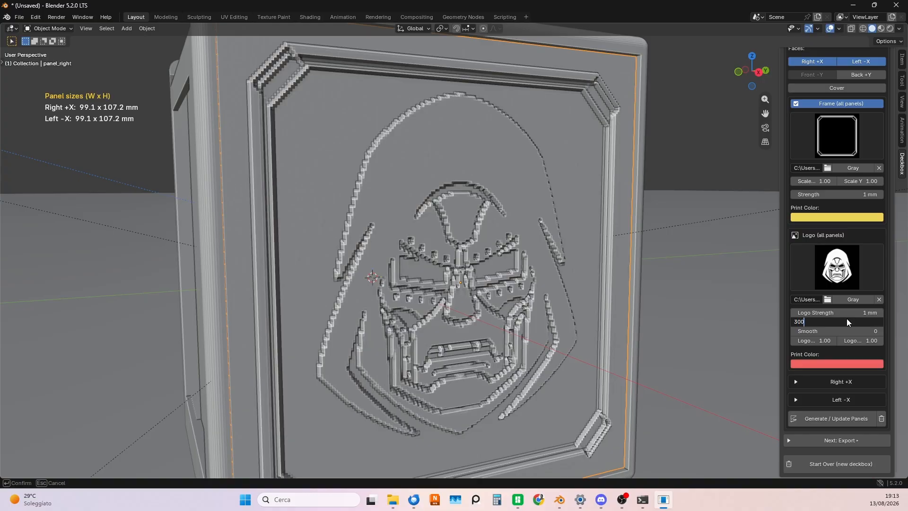
pyautogui.write('300')
pyautogui.press('Return')
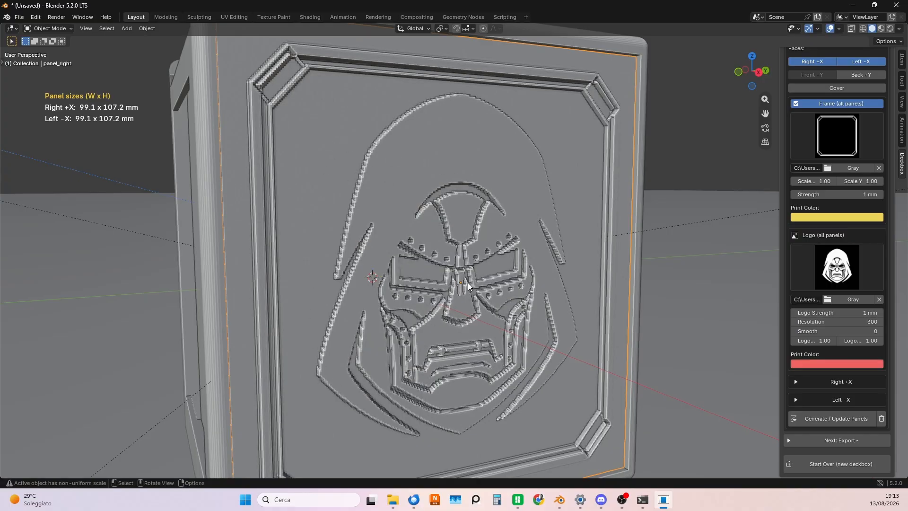
# Set the logo resolution to 400 and its smoothing to 1
pyautogui.click(852, 321)
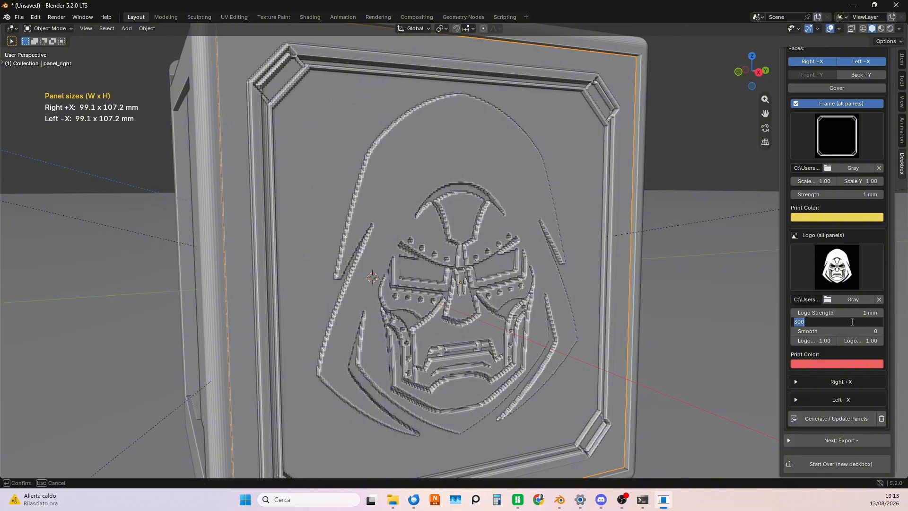
pyautogui.write('400')
pyautogui.press('Return')
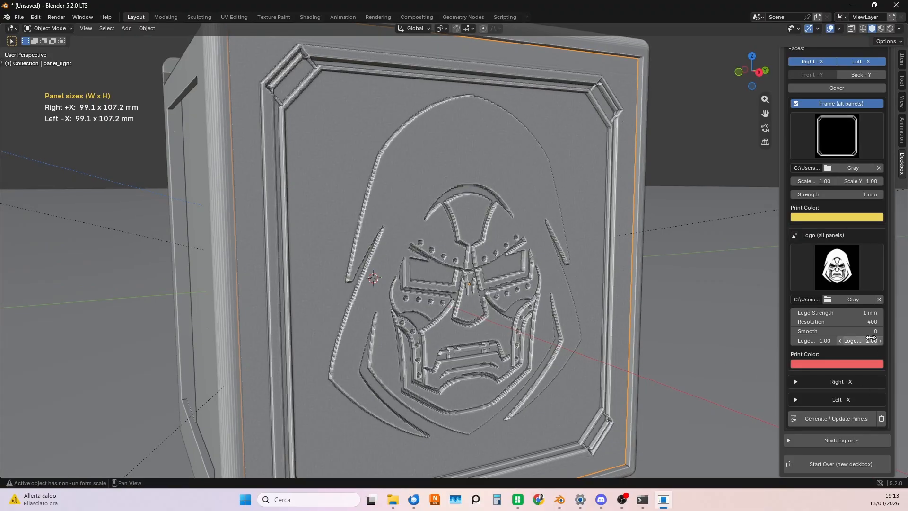
pyautogui.moveTo(837, 335); pyautogui.dragTo(881, 331)
pyautogui.moveTo(581, 291); pyautogui.dragTo(489, 271, button='middle')
pyautogui.scroll(2, 489, 271)
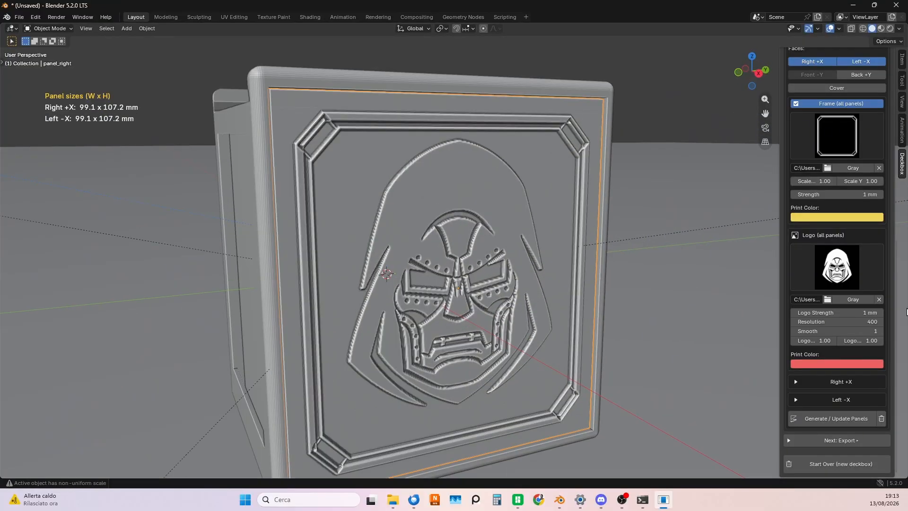
# Scale the panel logo to 0.5 in both directions
pyautogui.click(823, 343)
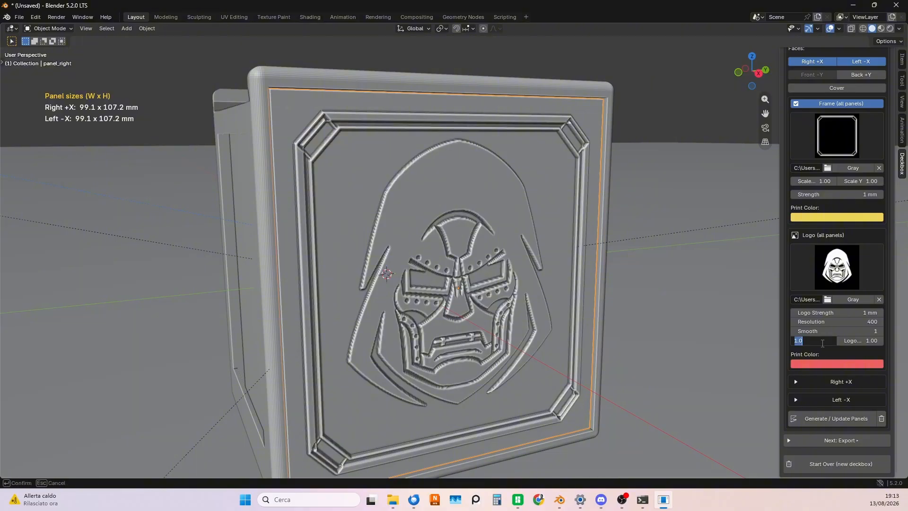
pyautogui.write('0.5')
pyautogui.press('Tab')
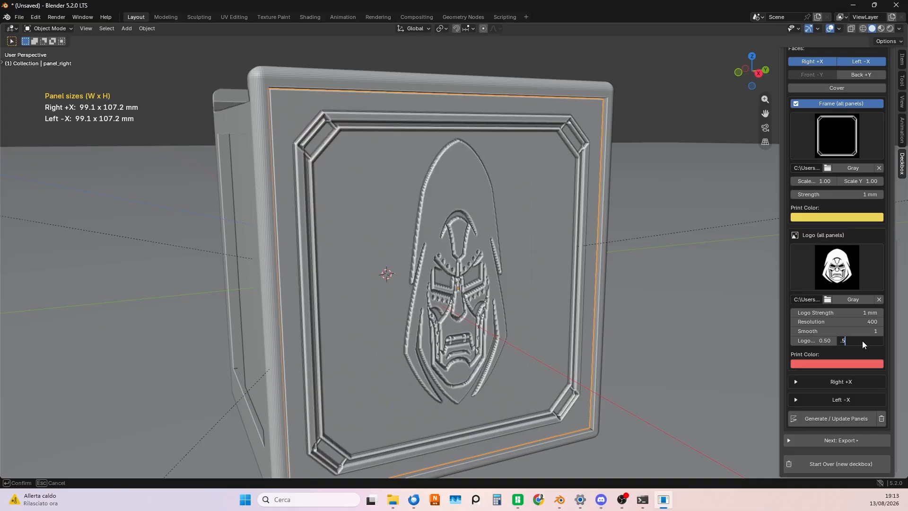
pyautogui.write('.5')
pyautogui.press('Return')
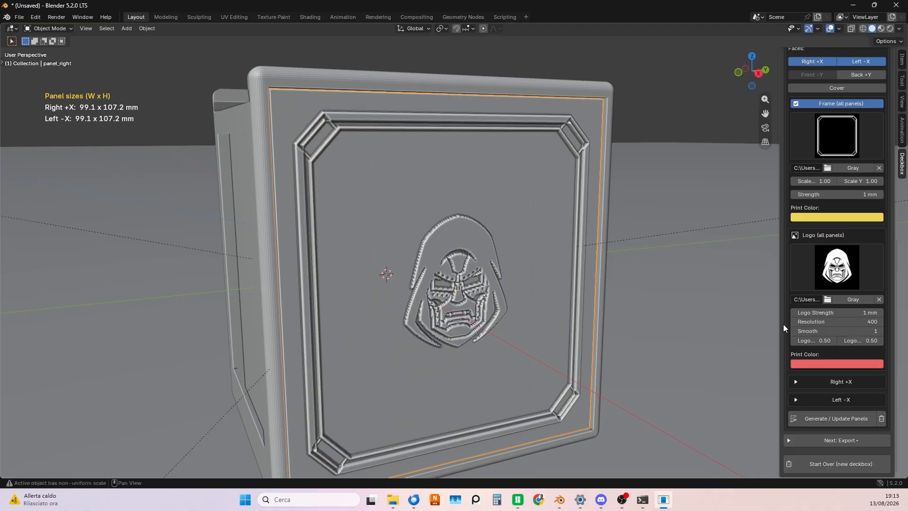
# Try a logo strength of 3 mm and inspect the relief on the right panel from the side
pyautogui.click(855, 313)
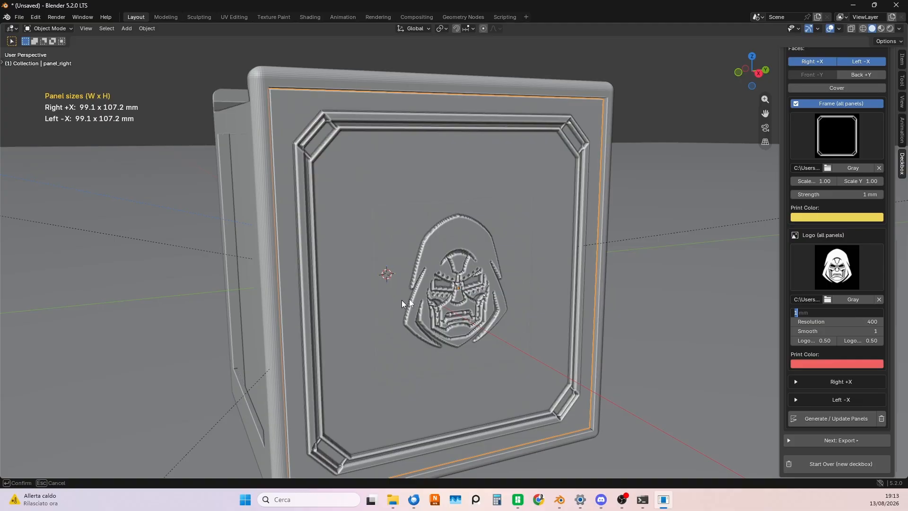
pyautogui.moveTo(401, 300); pyautogui.dragTo(530, 255, button='middle')
pyautogui.moveTo(846, 313); pyautogui.dragTo(848, 315)
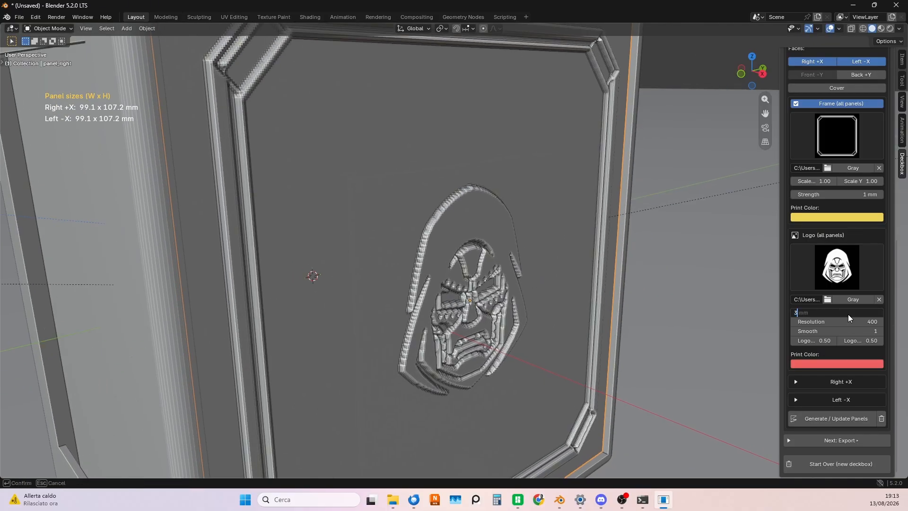
pyautogui.press('Return')
pyautogui.moveTo(705, 317); pyautogui.dragTo(569, 299, button='middle')
# Try a logo strength of -1 mm to engrave the logo into the panel
pyautogui.click(864, 312)
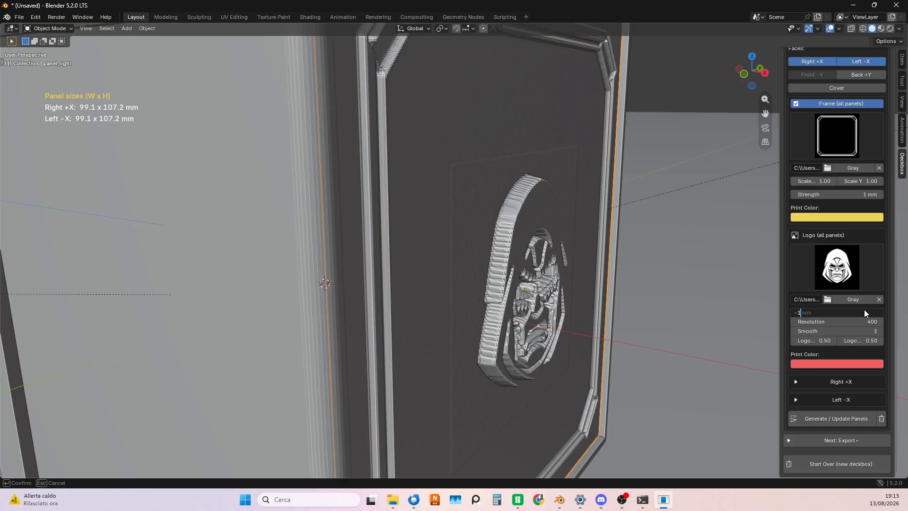
pyautogui.press('Return')
pyautogui.moveTo(600, 317); pyautogui.dragTo(382, 189, button='middle')
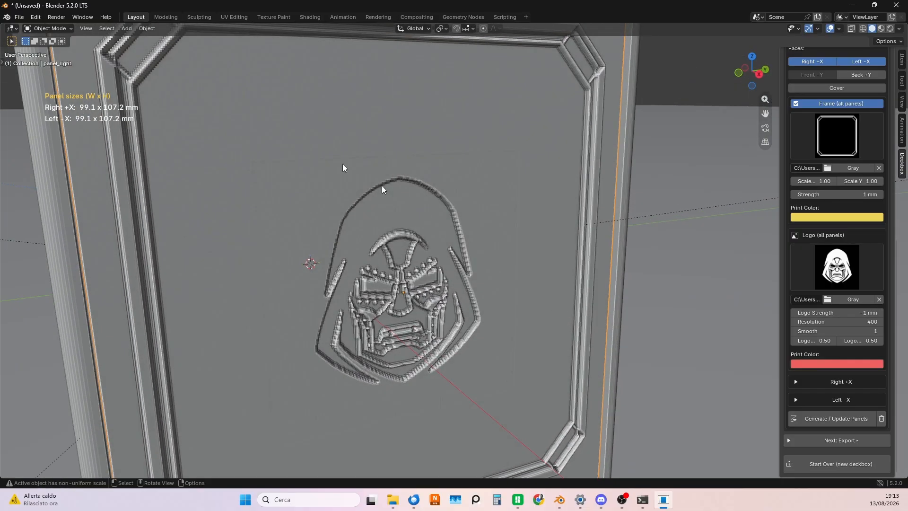
# Set the logo strength to 1 mm
pyautogui.click(857, 310)
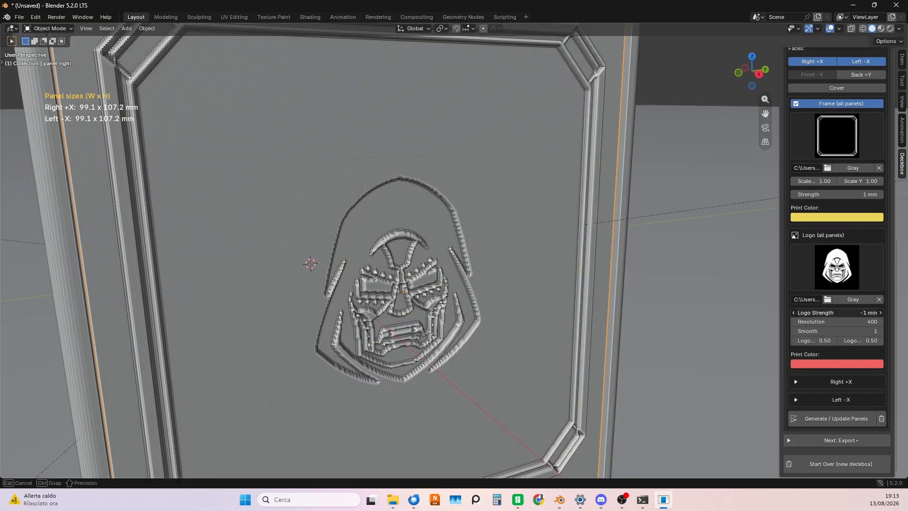
pyautogui.write('1')
pyautogui.press('Return')
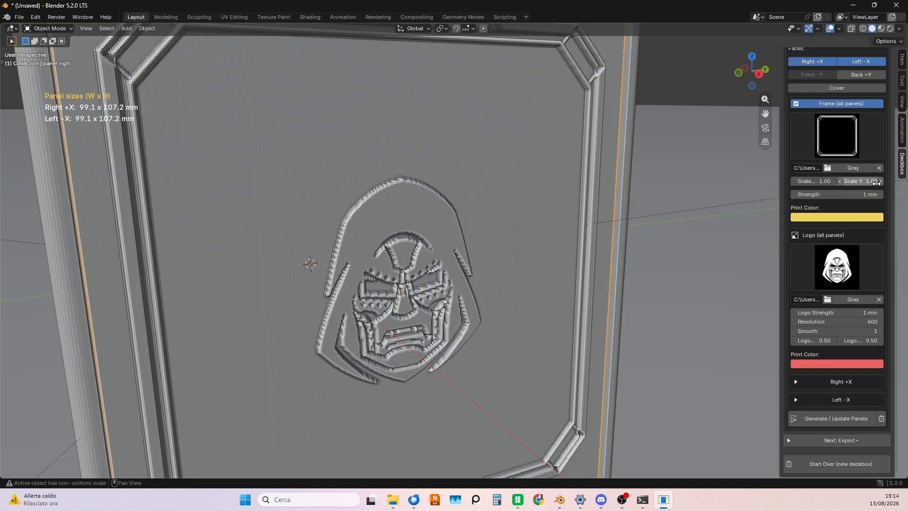
# Set the frame strength to 2 mm for all panels
pyautogui.click(845, 195)
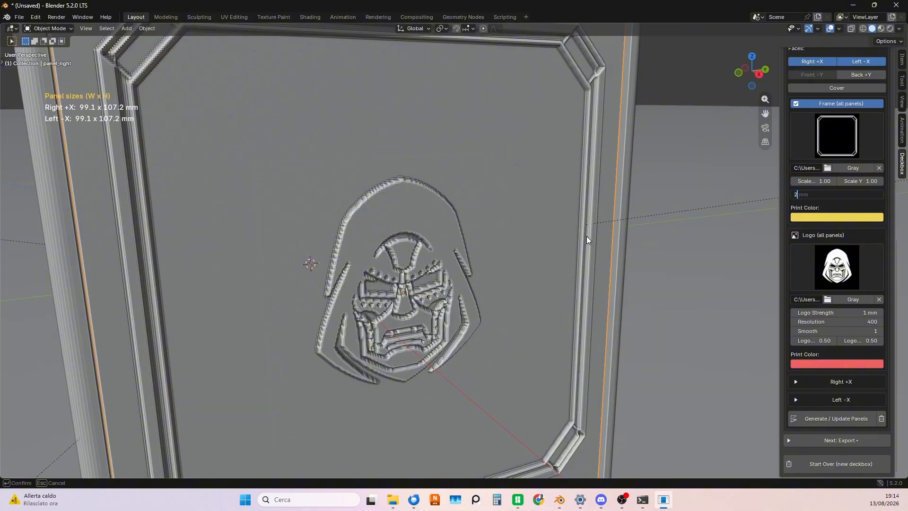
pyautogui.press('Return')
pyautogui.scroll(-5, 586, 237)
pyautogui.moveTo(583, 236); pyautogui.dragTo(538, 242, button='middle')
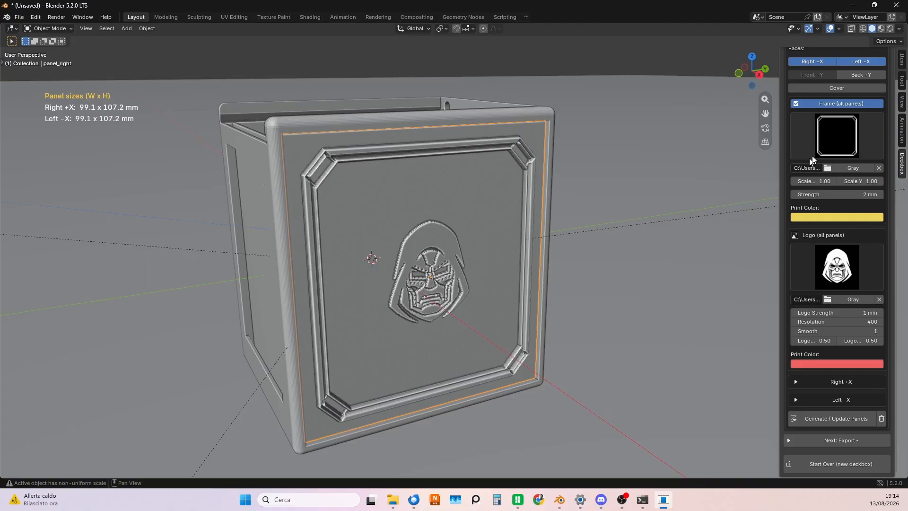
# View the asset shortcuts in the DeckBoxGenerator folder in File Explorer and review the frame images available for the panels
pyautogui.click(846, 129)
pyautogui.click(845, 128)
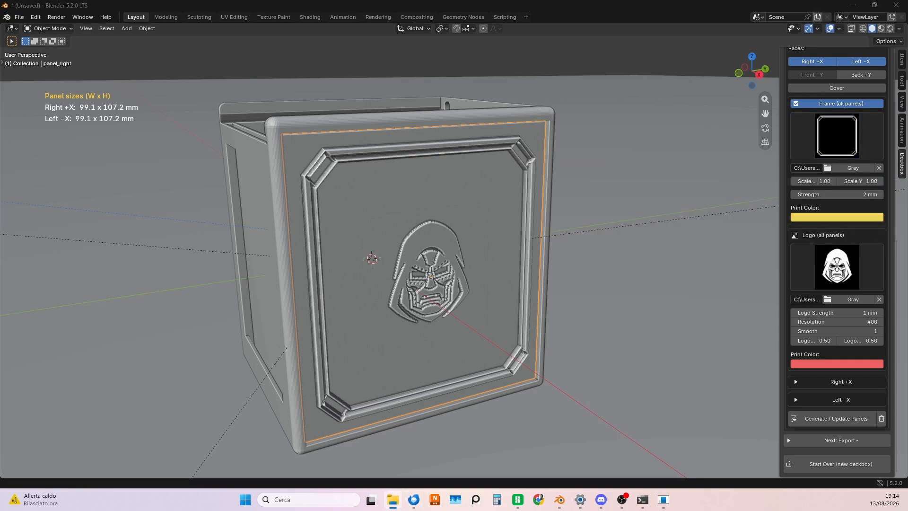
pyautogui.click(392, 500)
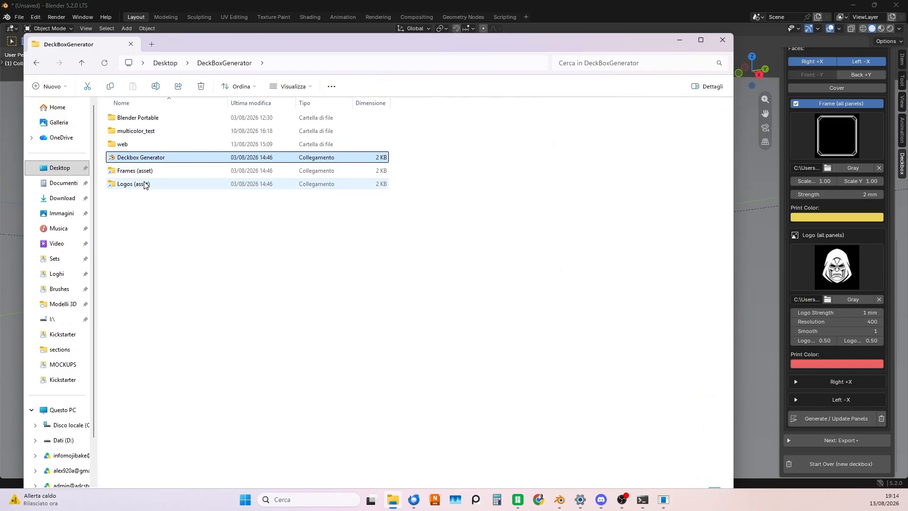
pyautogui.click(680, 40)
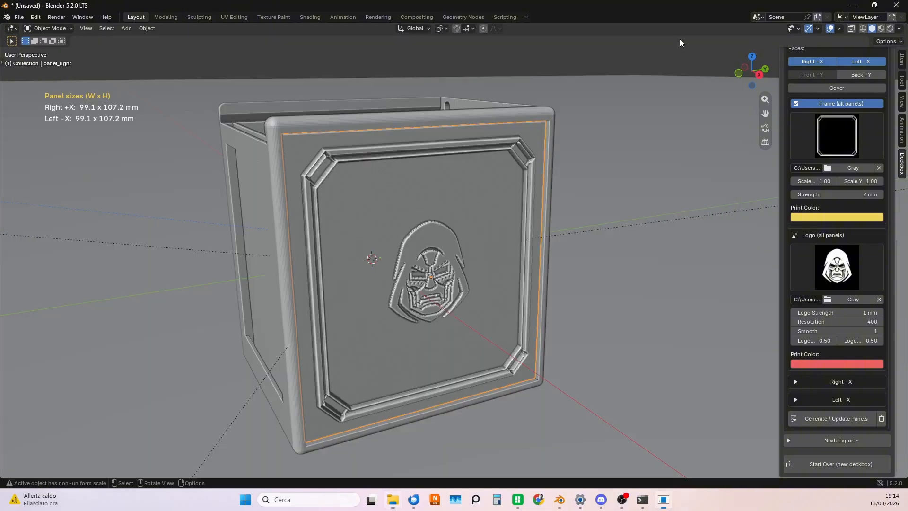
pyautogui.click(827, 170)
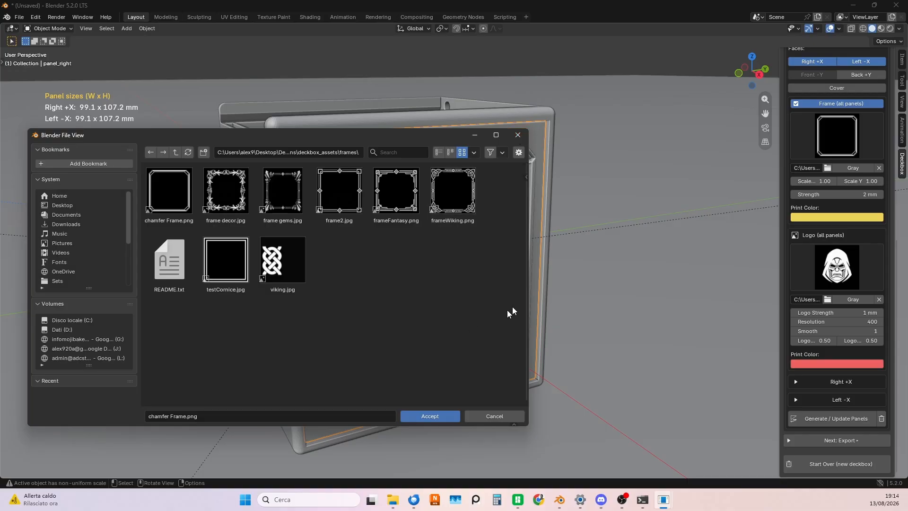
pyautogui.click(518, 136)
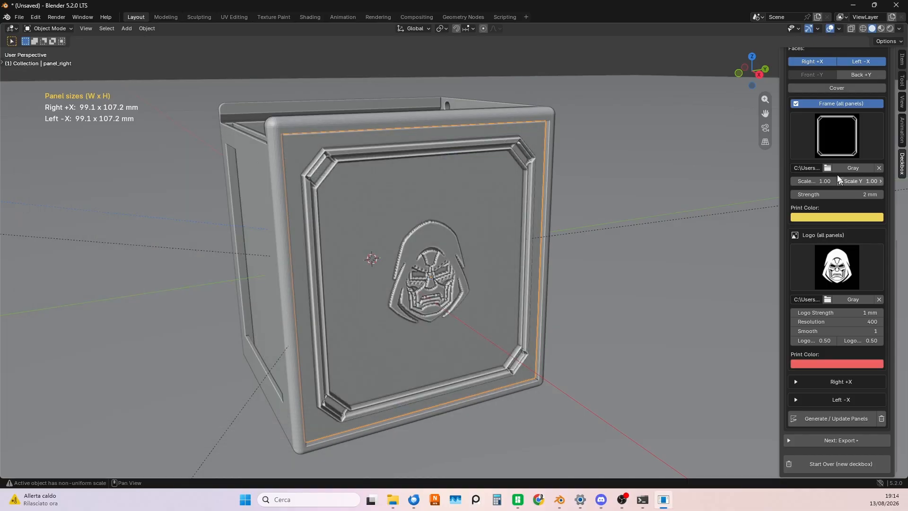
# Browse the Downloads folder for a custom image to use as the panel logo
pyautogui.click(827, 300)
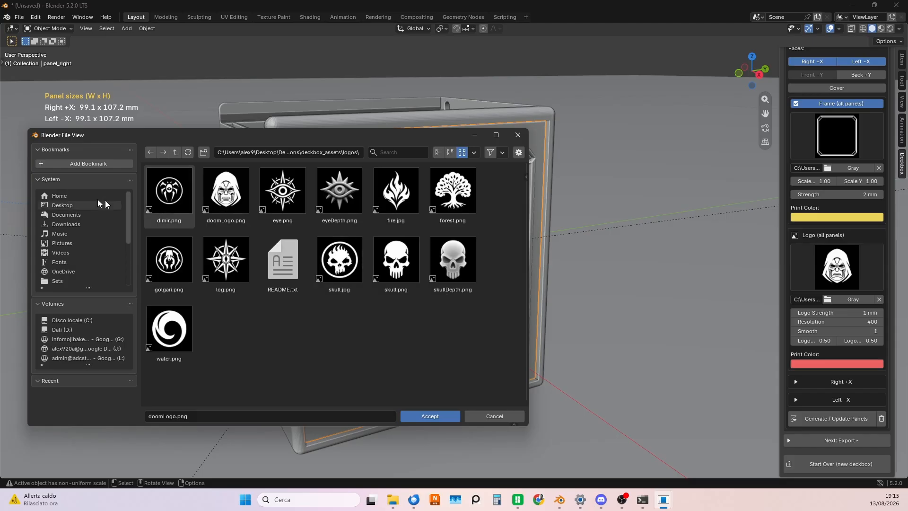
pyautogui.click(95, 225)
pyautogui.scroll(-3, 320, 292)
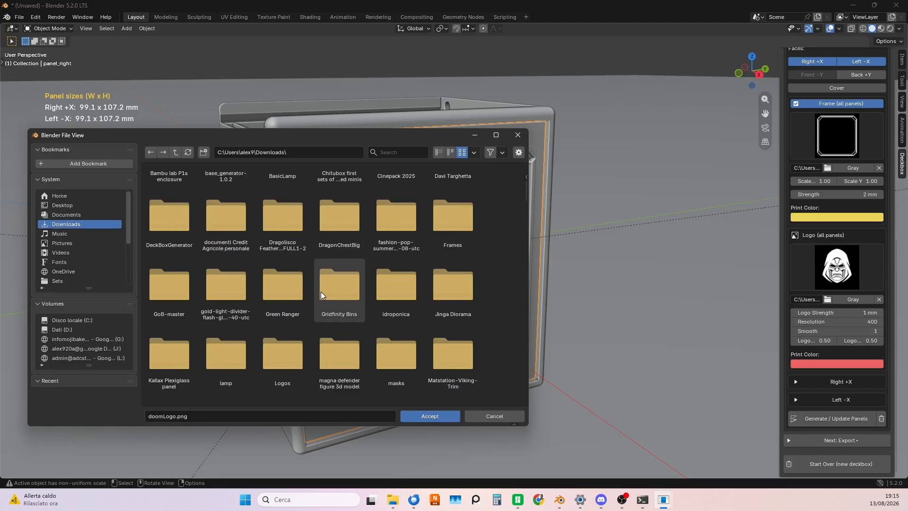
pyautogui.scroll(-10, 324, 291)
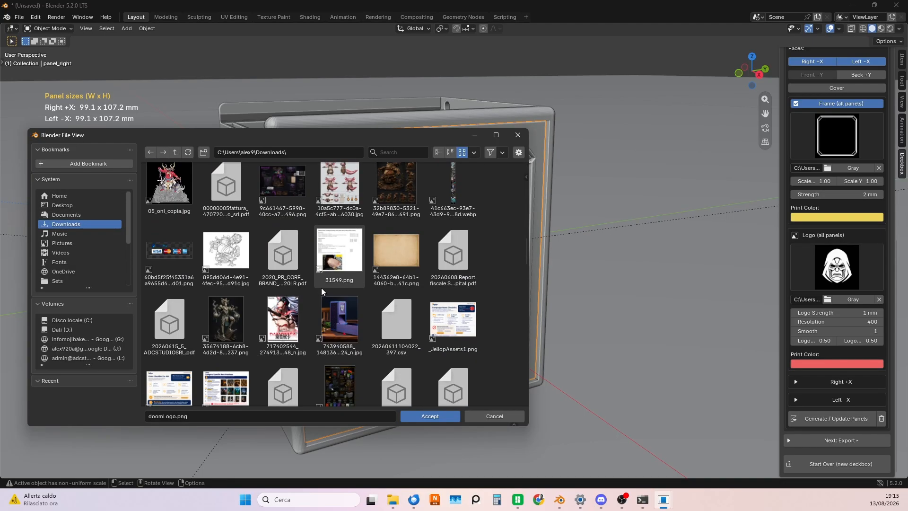
pyautogui.scroll(-15, 318, 288)
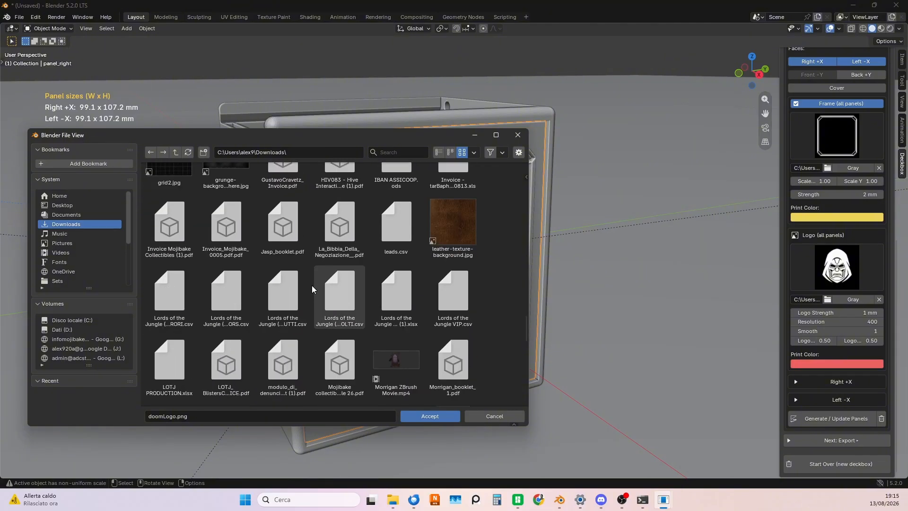
pyautogui.scroll(-4, 312, 287)
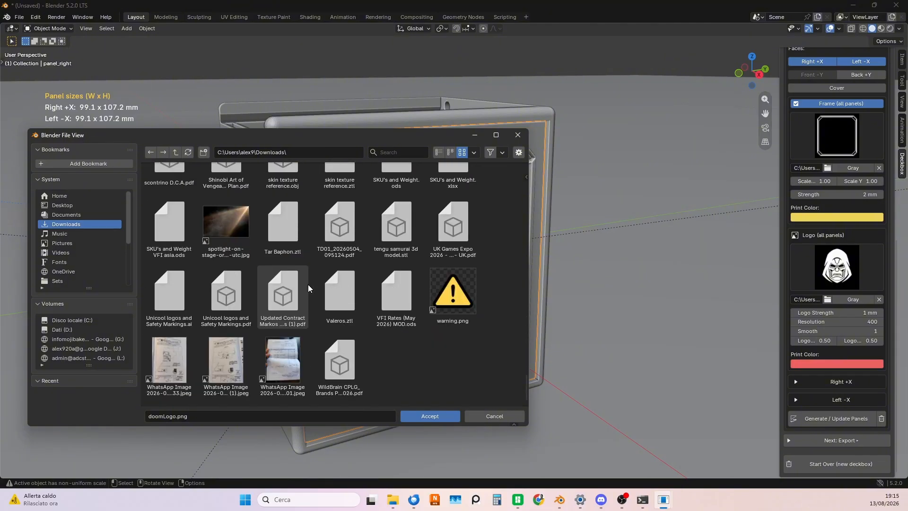
pyautogui.scroll(5, 307, 287)
pyautogui.scroll(12, 306, 286)
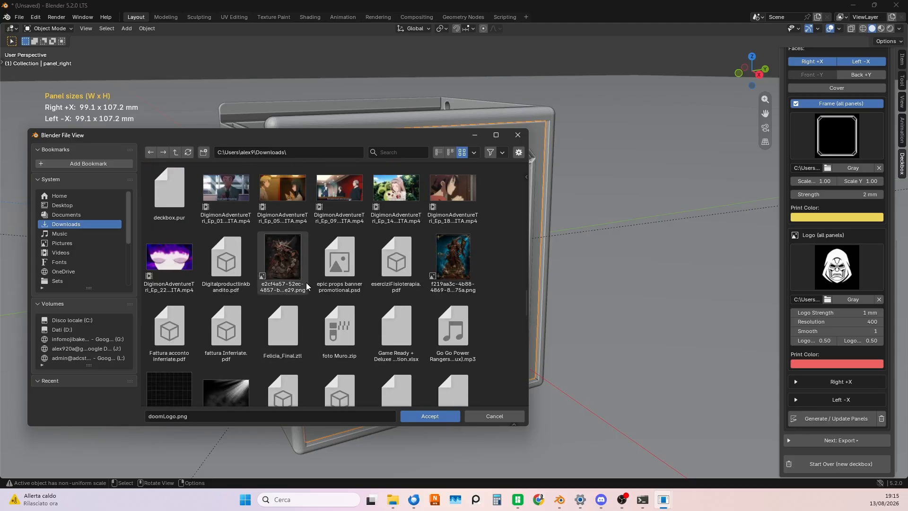
pyautogui.scroll(6, 201, 282)
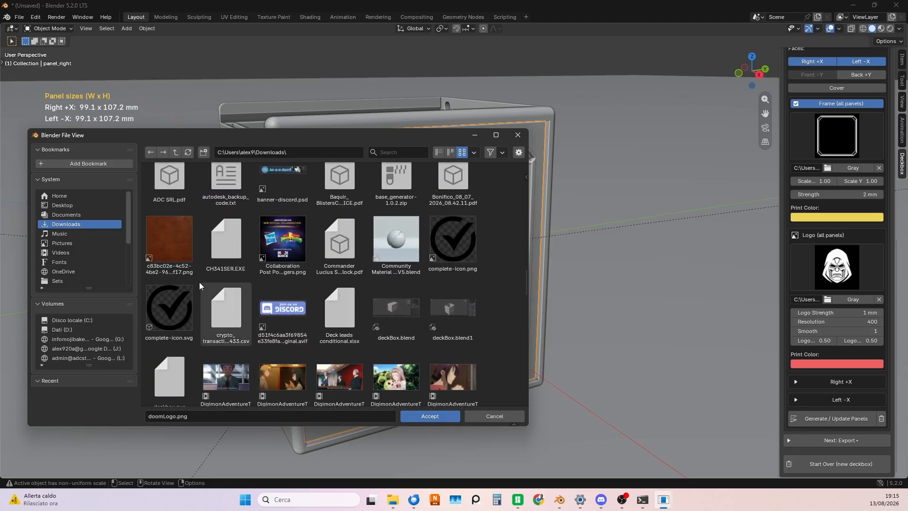
pyautogui.scroll(2, 199, 281)
# Return to the deckbox_assets logos folder and review the supplied logo images without choosing a different one
pyautogui.click(175, 151)
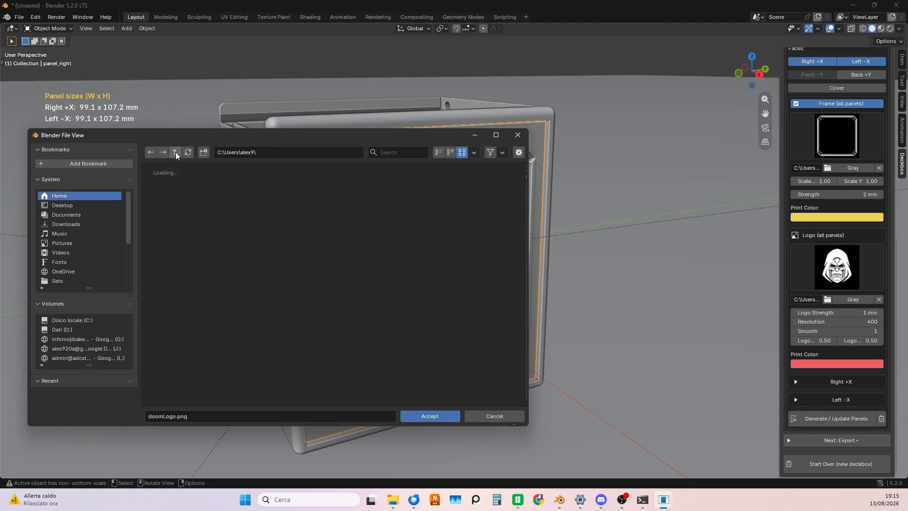
pyautogui.click(175, 151)
pyautogui.click(152, 153)
pyautogui.click(152, 154)
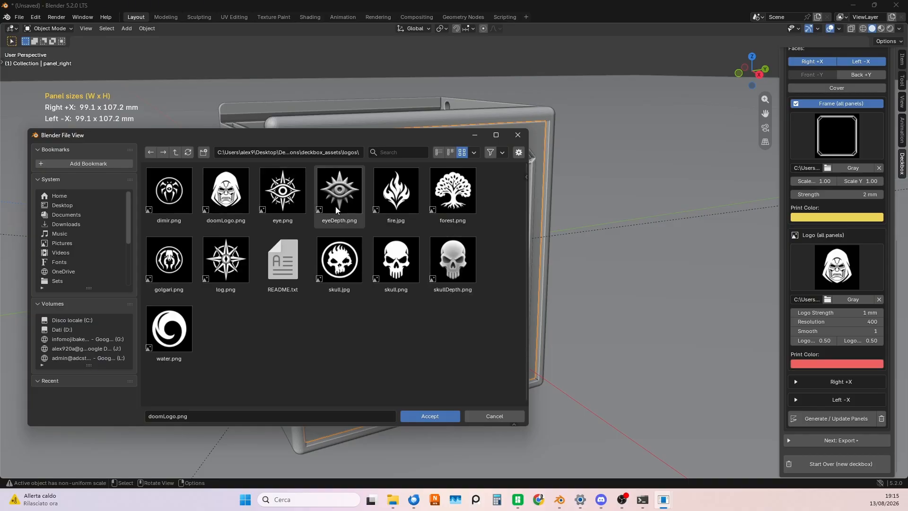
pyautogui.moveTo(335, 206)
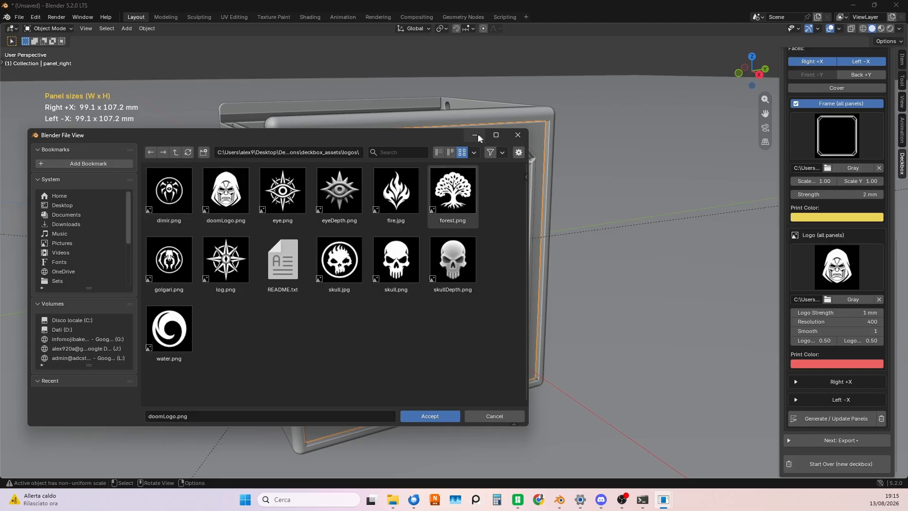
pyautogui.click(518, 137)
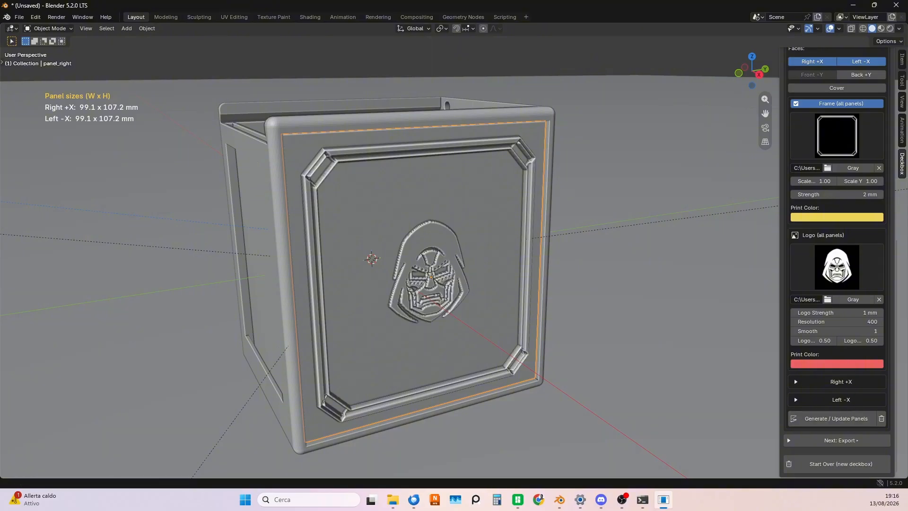
# Move the right side panel out of its recess along the global X axis, inspect it, and undo the move
pyautogui.moveTo(489, 340); pyautogui.dragTo(518, 337, button='middle')
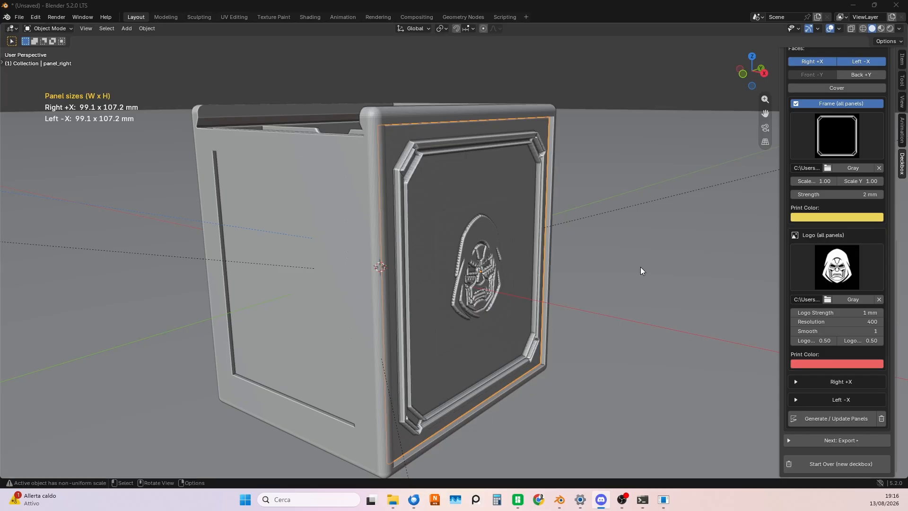
pyautogui.moveTo(599, 313); pyautogui.dragTo(428, 146, button='middle')
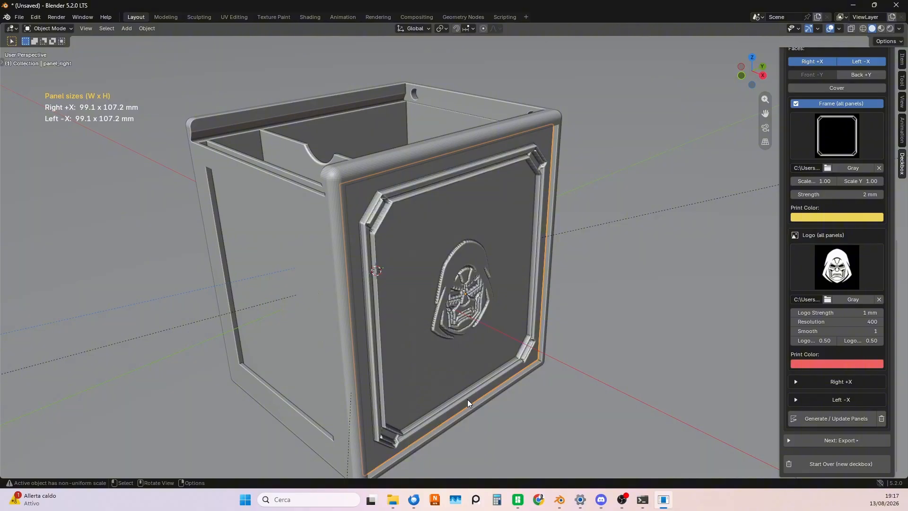
pyautogui.press('g')
pyautogui.press('x')
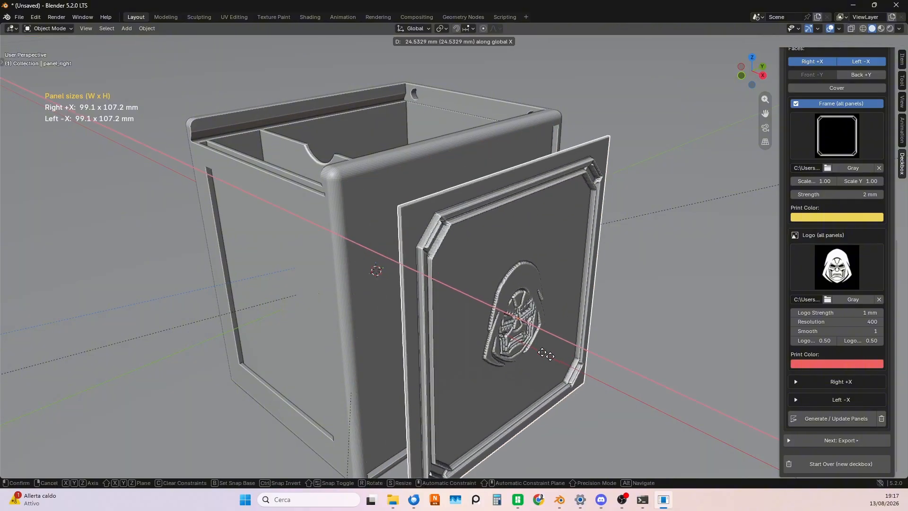
pyautogui.click(572, 355)
pyautogui.moveTo(572, 355); pyautogui.dragTo(580, 270, button='middle')
pyautogui.moveTo(269, 298); pyautogui.dragTo(577, 306, button='middle')
pyautogui.hotkey('ctrl', 'z')
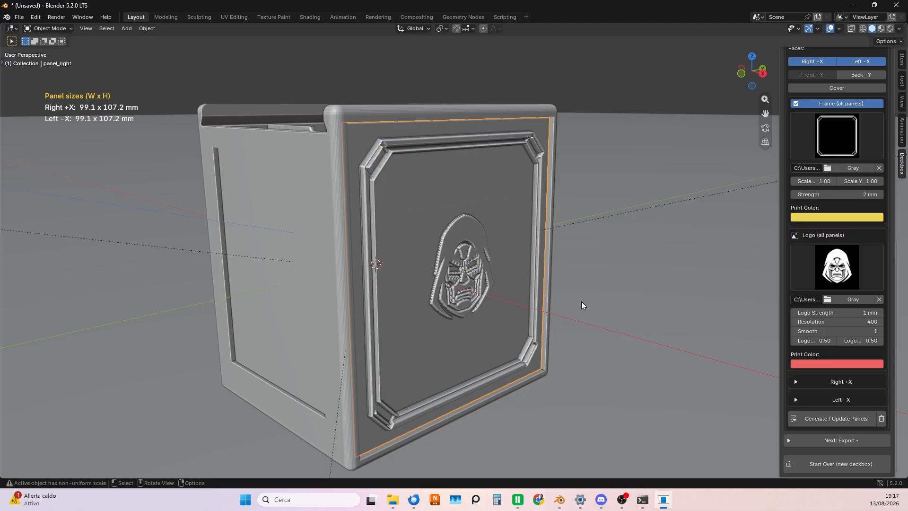
# Select the deckbox body and set the side panel mode to Fused with body
pyautogui.moveTo(525, 304)
pyautogui.mouseDown(button='middle')
pyautogui.moveTo(504, 306)
pyautogui.moveTo(534, 299)
pyautogui.moveTo(515, 304)
pyautogui.mouseUp(button='middle')
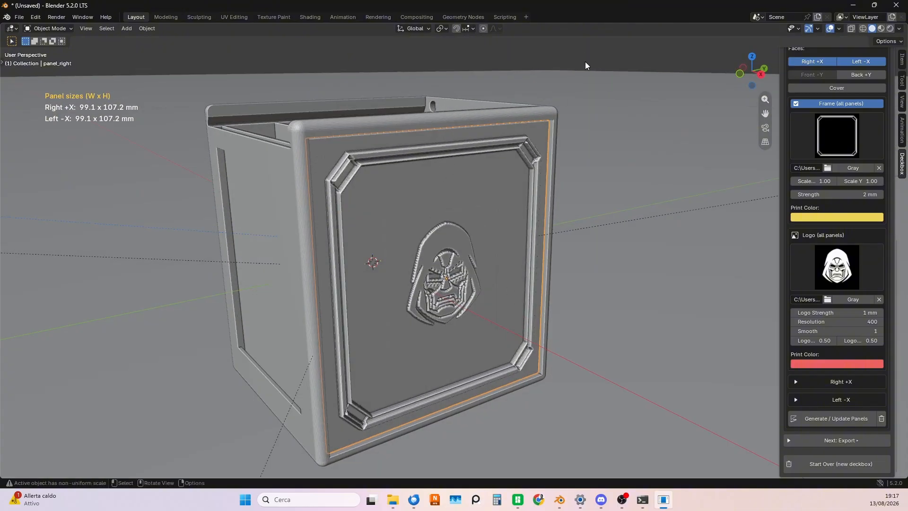
pyautogui.click(538, 110)
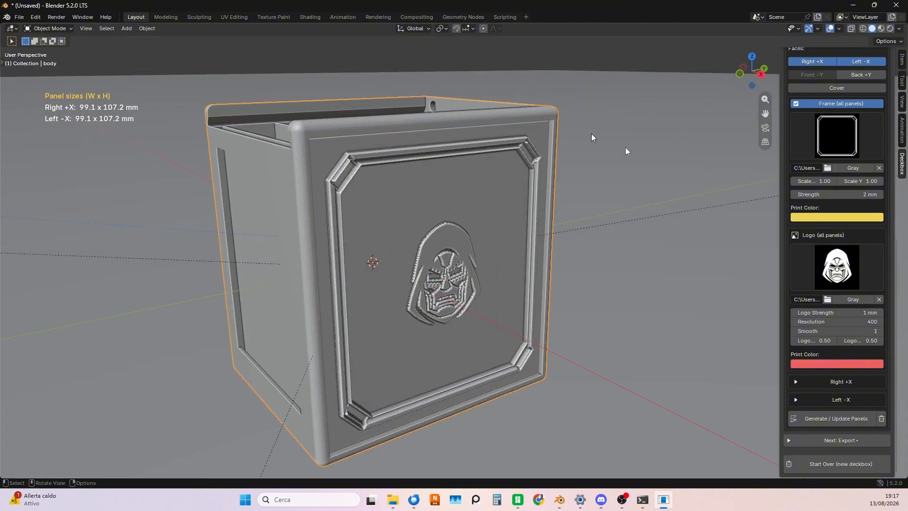
pyautogui.scroll(6, 846, 306)
pyautogui.scroll(4, 835, 291)
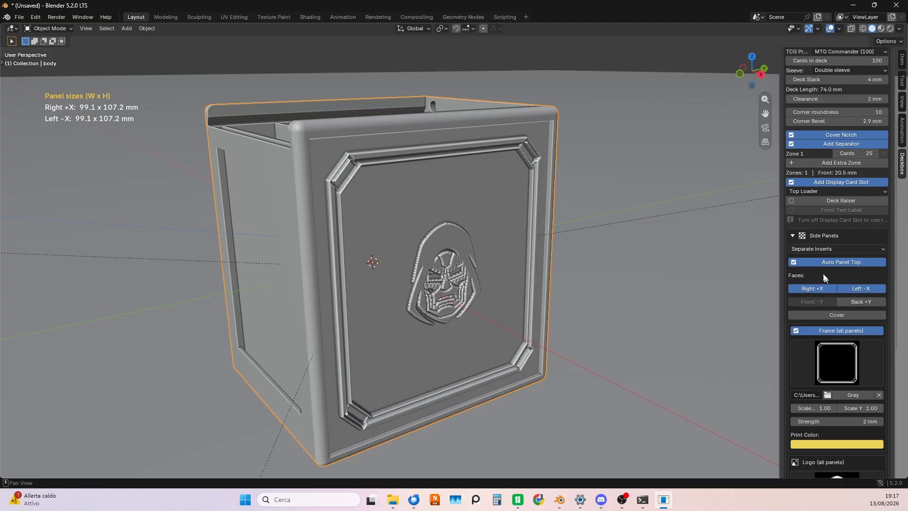
pyautogui.click(816, 246)
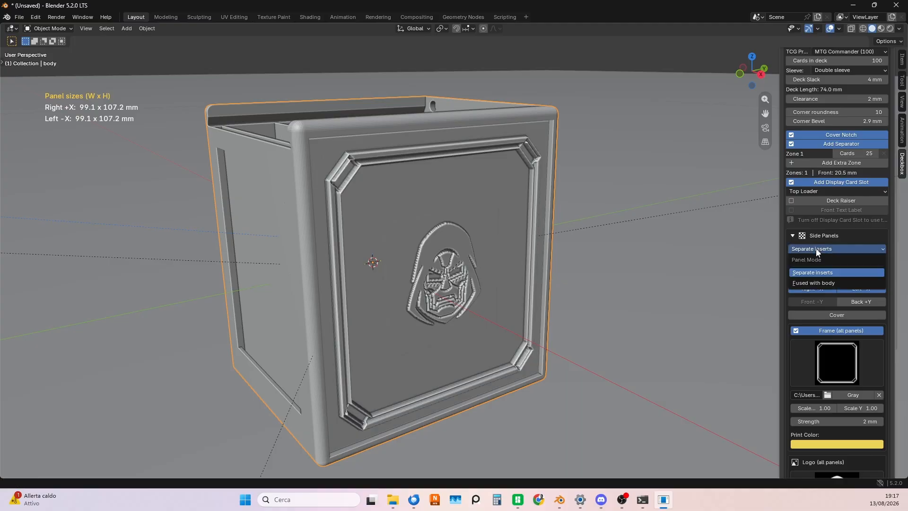
pyautogui.click(819, 283)
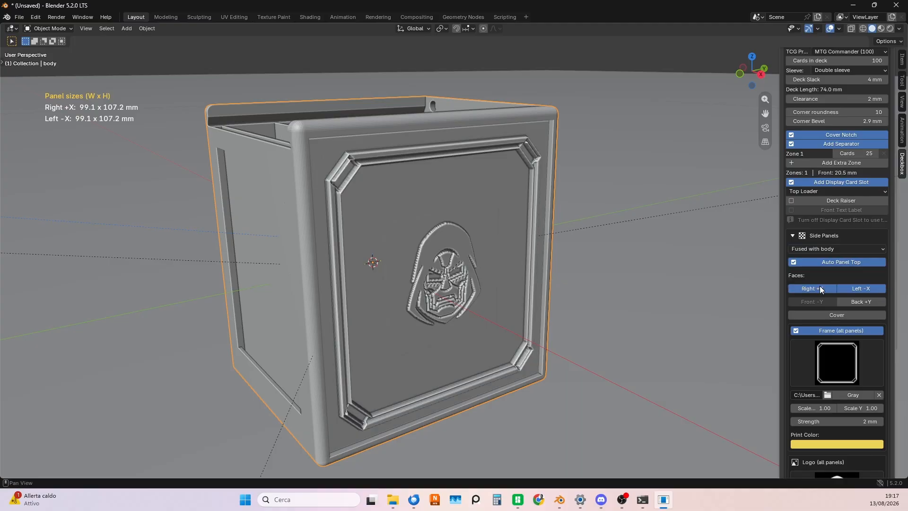
pyautogui.moveTo(509, 258)
pyautogui.mouseDown(button='middle')
pyautogui.moveTo(490, 231)
pyautogui.moveTo(516, 260)
pyautogui.mouseUp(button='middle')
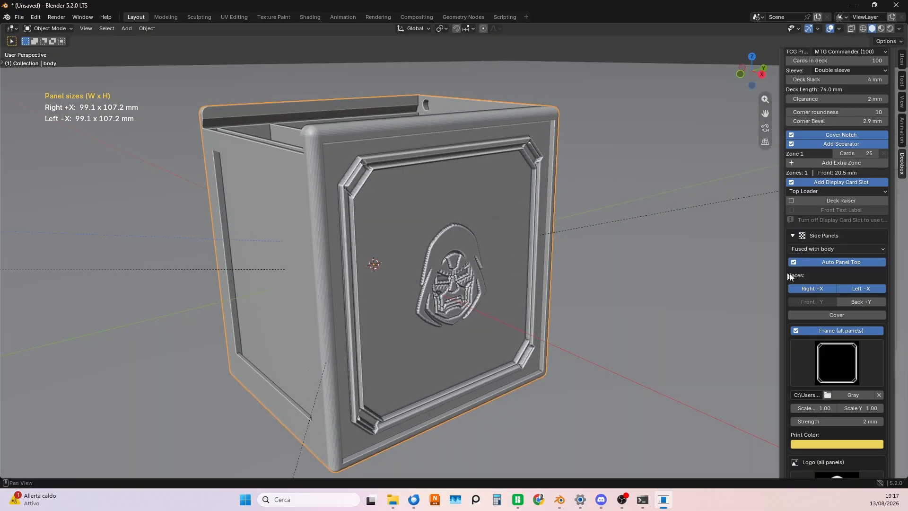
# Set the side panel mode to Separate inserts
pyautogui.click(830, 248)
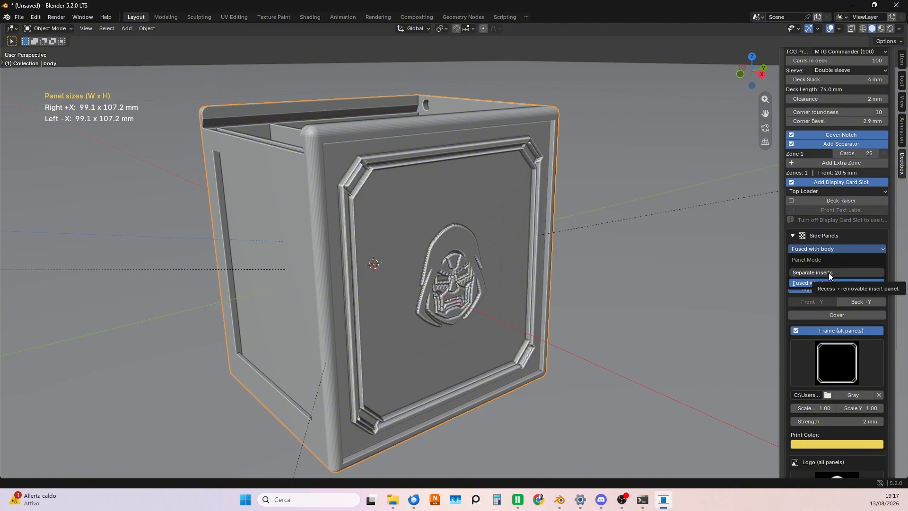
pyautogui.click(534, 124)
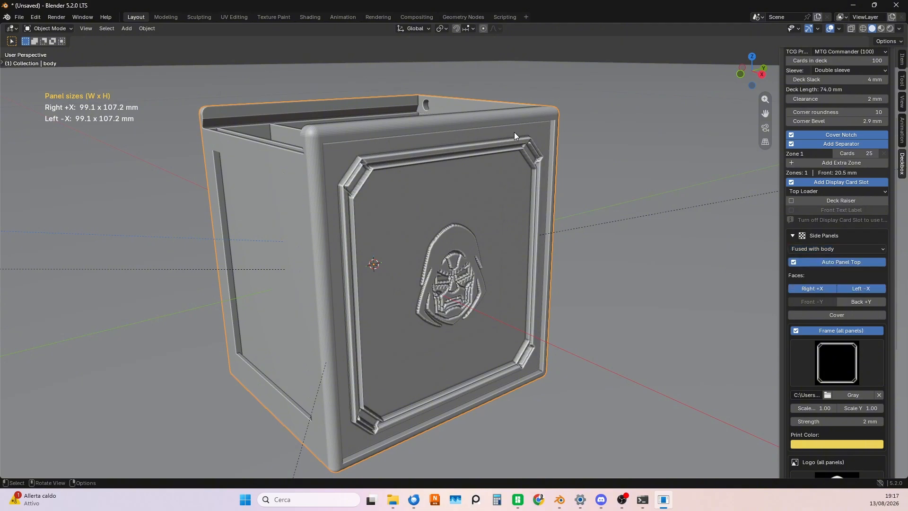
pyautogui.click(833, 249)
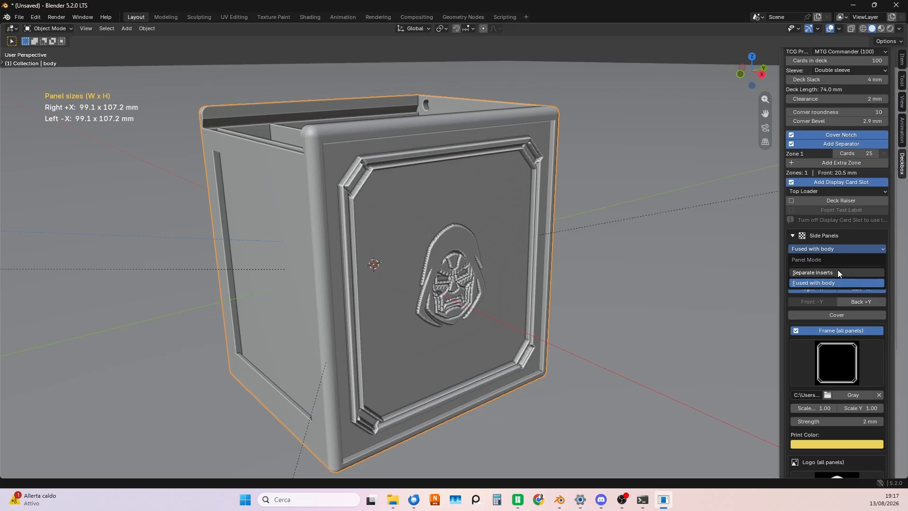
pyautogui.click(832, 272)
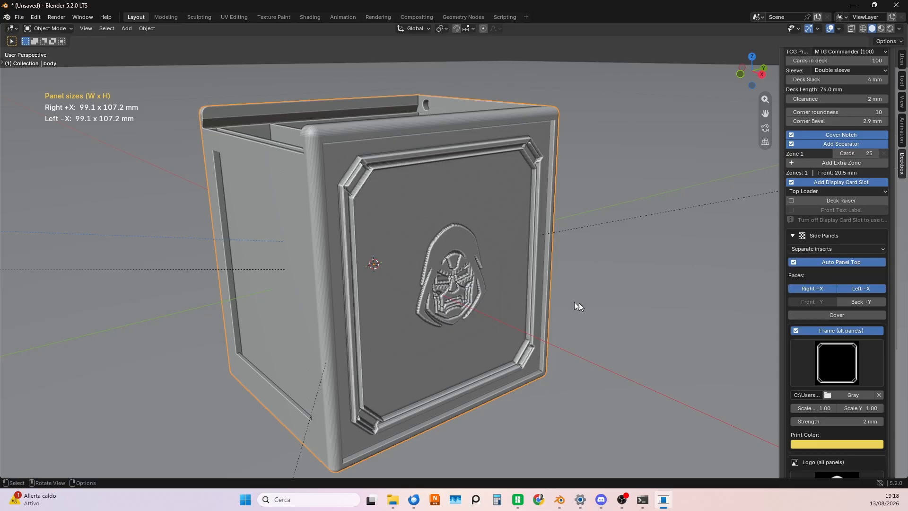
pyautogui.moveTo(579, 302); pyautogui.dragTo(523, 282, button='middle')
# Choose the fire image as the logo for all panels and inspect it on the right side panel
pyautogui.scroll(-6, 850, 328)
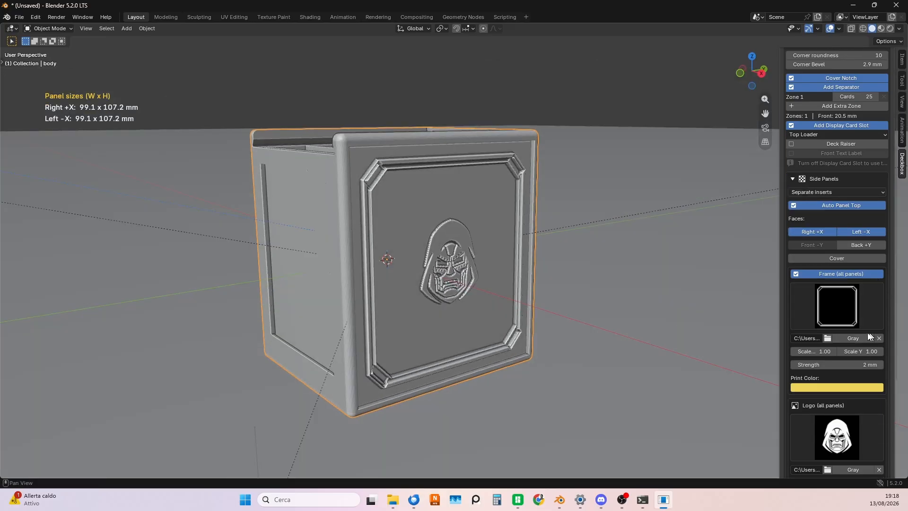
pyautogui.scroll(-6, 850, 328)
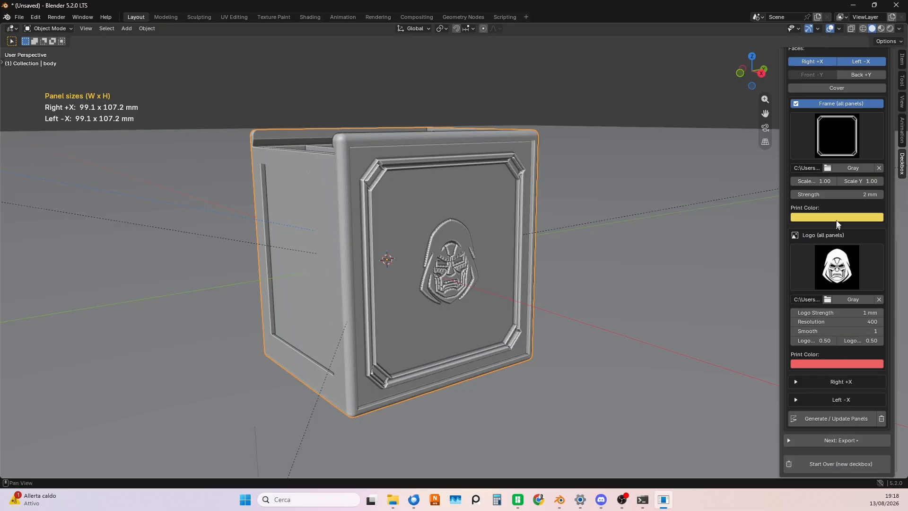
pyautogui.click(837, 268)
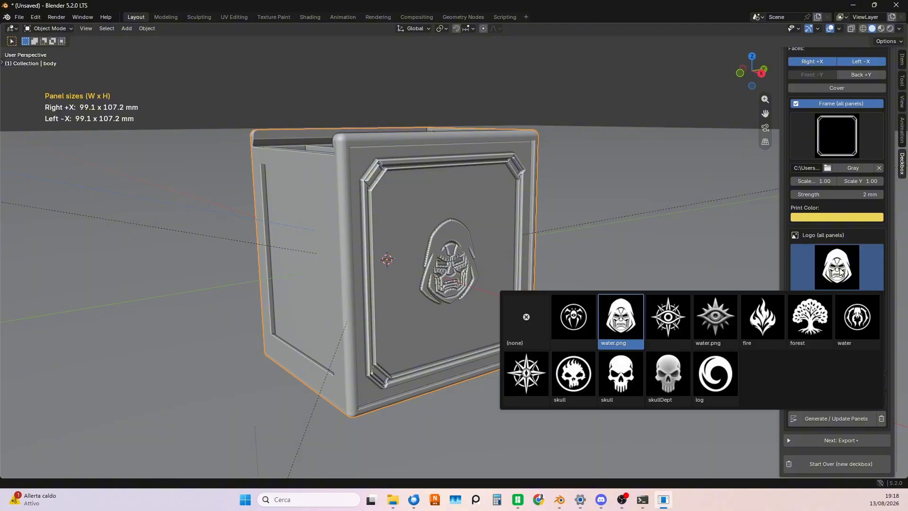
pyautogui.click(762, 318)
pyautogui.moveTo(436, 260)
pyautogui.mouseDown(button='middle')
pyautogui.moveTo(576, 270)
pyautogui.moveTo(434, 270)
pyautogui.moveTo(418, 257)
pyautogui.mouseUp(button='middle')
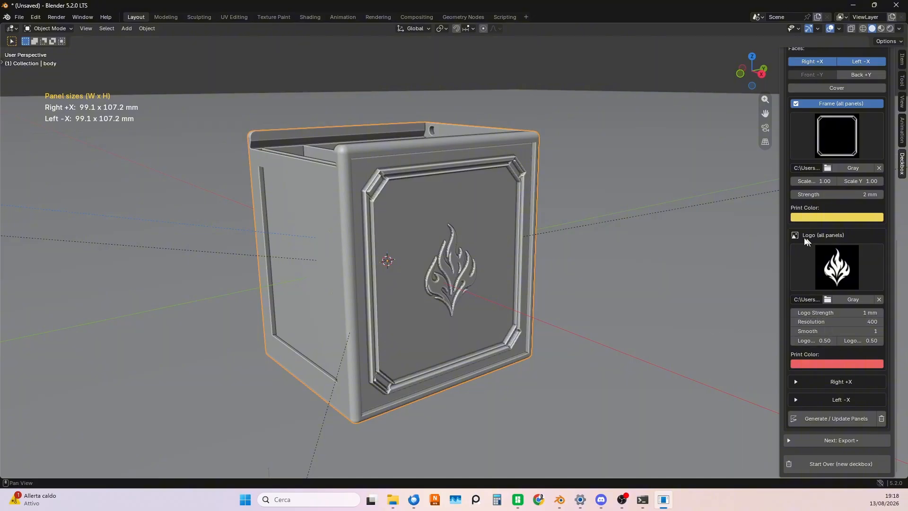
pyautogui.moveTo(449, 265)
pyautogui.mouseDown(button='middle')
pyautogui.moveTo(574, 250)
pyautogui.moveTo(463, 265)
pyautogui.moveTo(472, 273)
pyautogui.moveTo(443, 258)
pyautogui.mouseUp(button='middle')
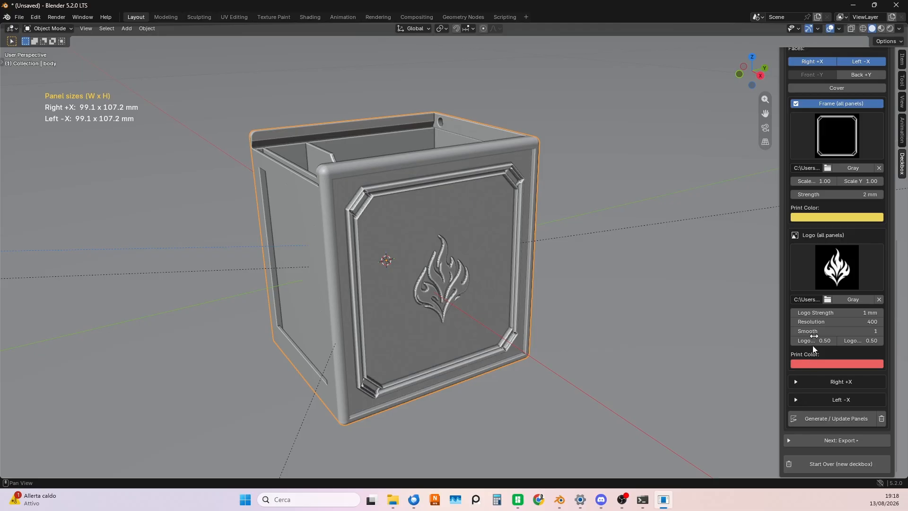
pyautogui.moveTo(407, 251); pyautogui.dragTo(364, 273, button='middle')
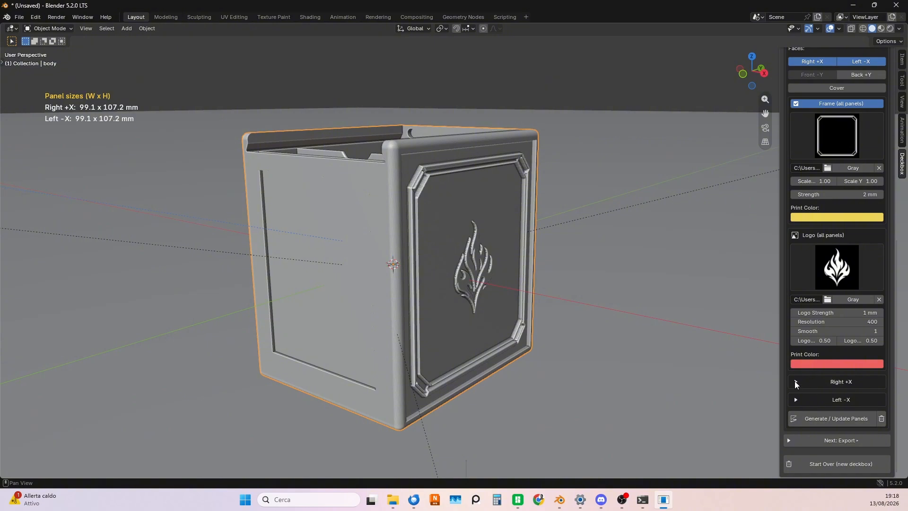
# Expand the individual settings of the Right +X panel and inspect that side of the deckbox
pyautogui.click(795, 382)
pyautogui.scroll(-2, 802, 376)
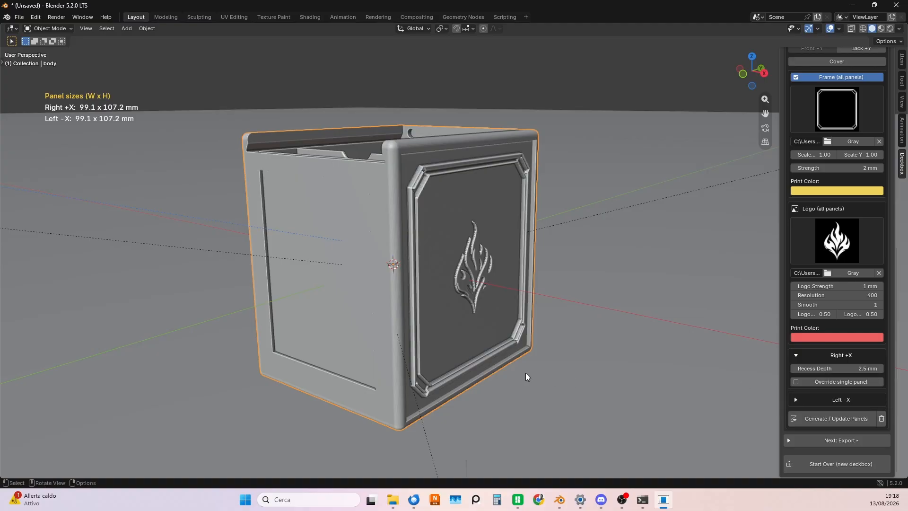
pyautogui.moveTo(526, 373); pyautogui.dragTo(537, 340, button='middle')
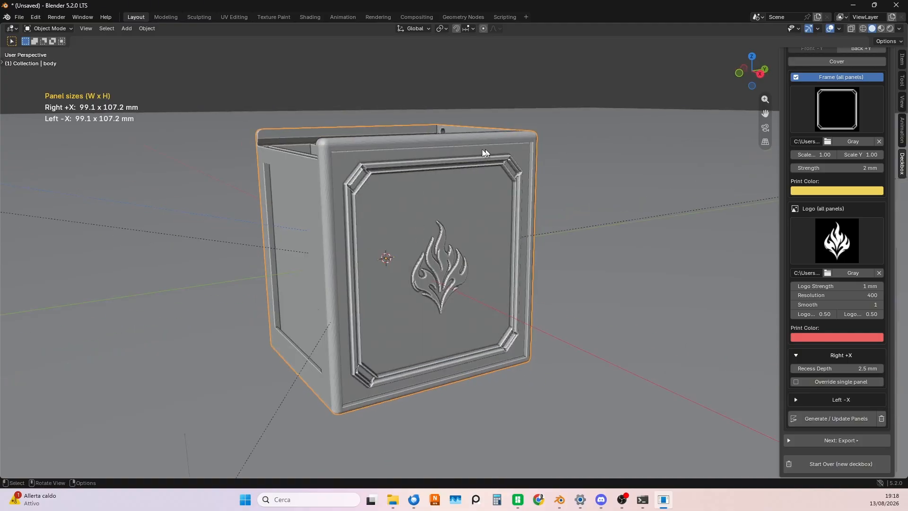
pyautogui.moveTo(390, 325)
pyautogui.mouseDown(button='middle')
pyautogui.moveTo(550, 318)
pyautogui.moveTo(395, 330)
pyautogui.mouseUp(button='middle')
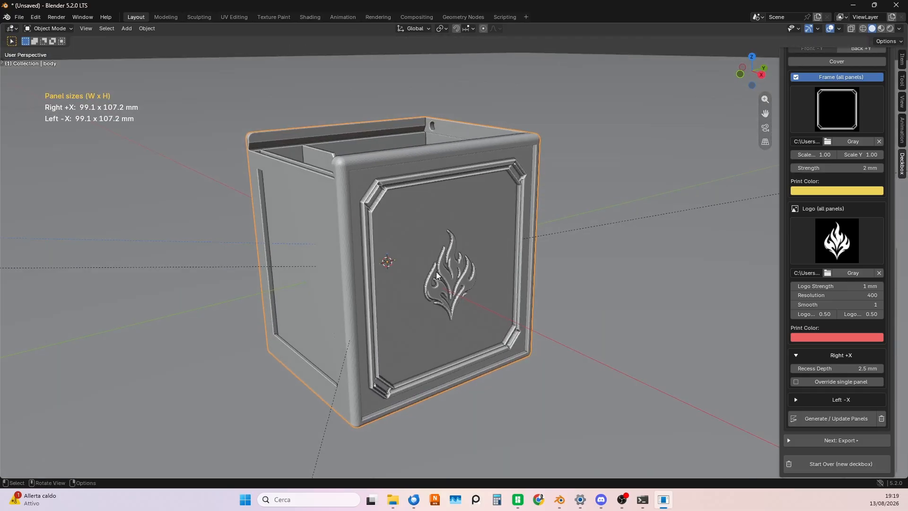
pyautogui.click(795, 382)
pyautogui.click(796, 381)
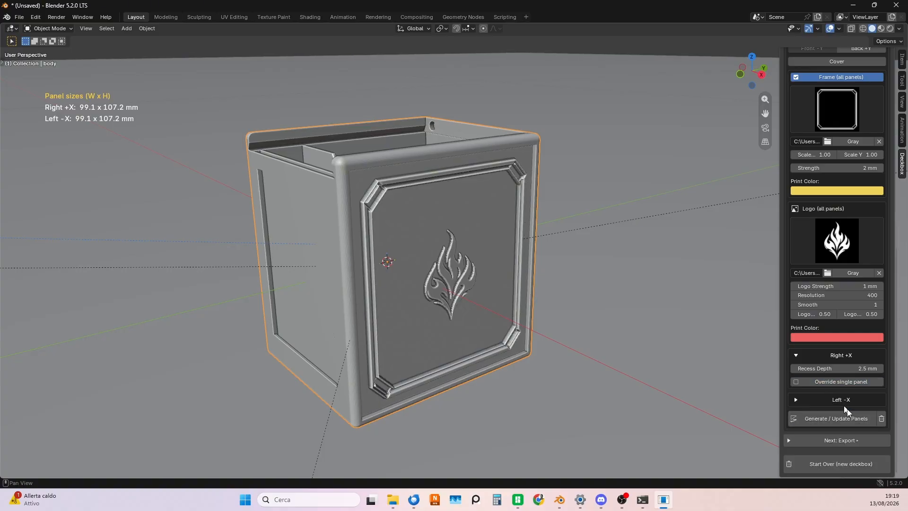
pyautogui.click(796, 382)
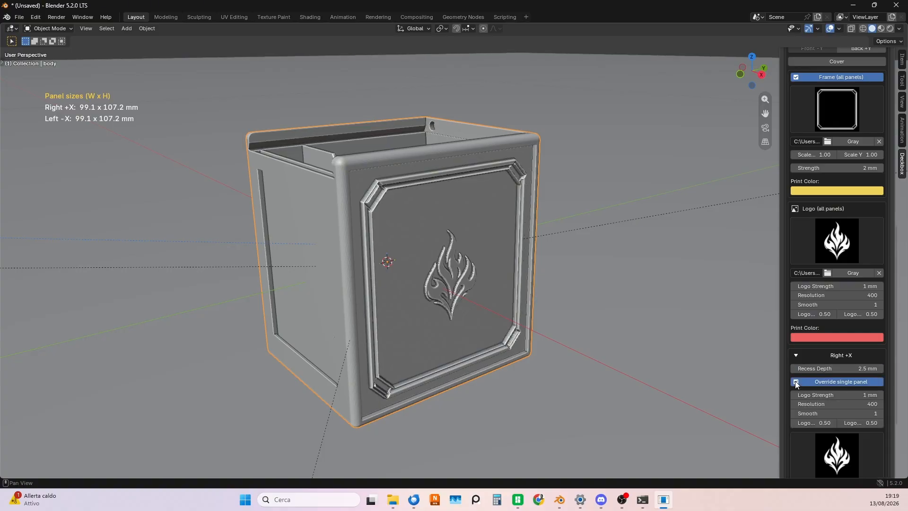
pyautogui.hotkey('ctrl', 'z')
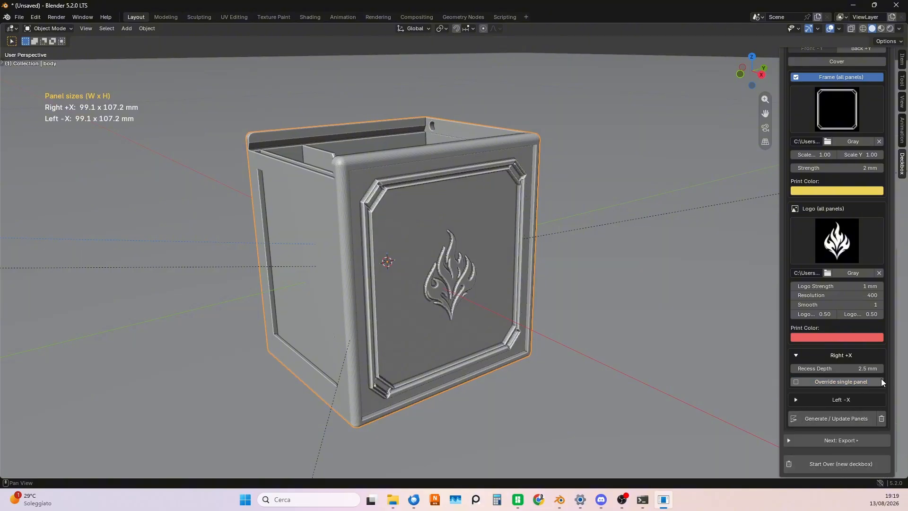
# Enable the single panel override for Right +X, choose doomLogo as its logo, compare both sides and collapse its settings
pyautogui.click(798, 381)
pyautogui.scroll(2, 871, 422)
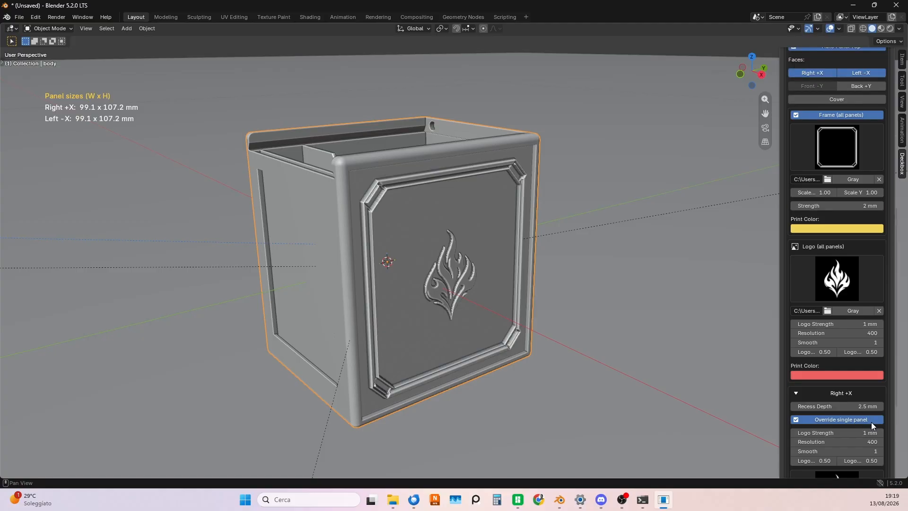
pyautogui.scroll(2, 870, 419)
pyautogui.scroll(-4, 870, 419)
pyautogui.click(844, 461)
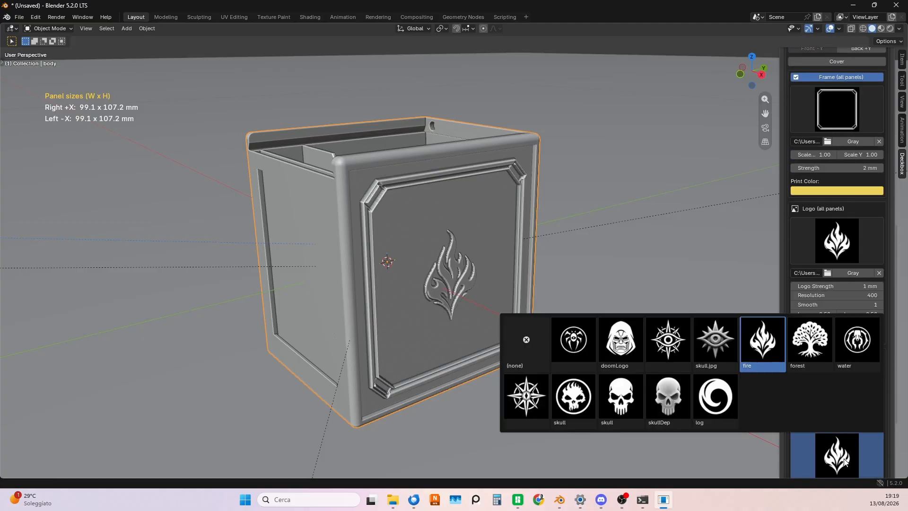
pyautogui.click(619, 337)
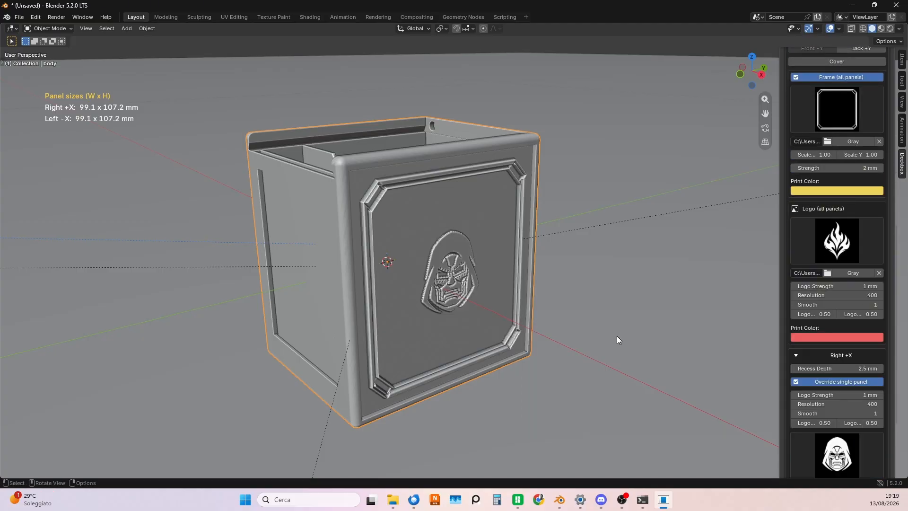
pyautogui.moveTo(531, 332); pyautogui.dragTo(657, 320, button='middle')
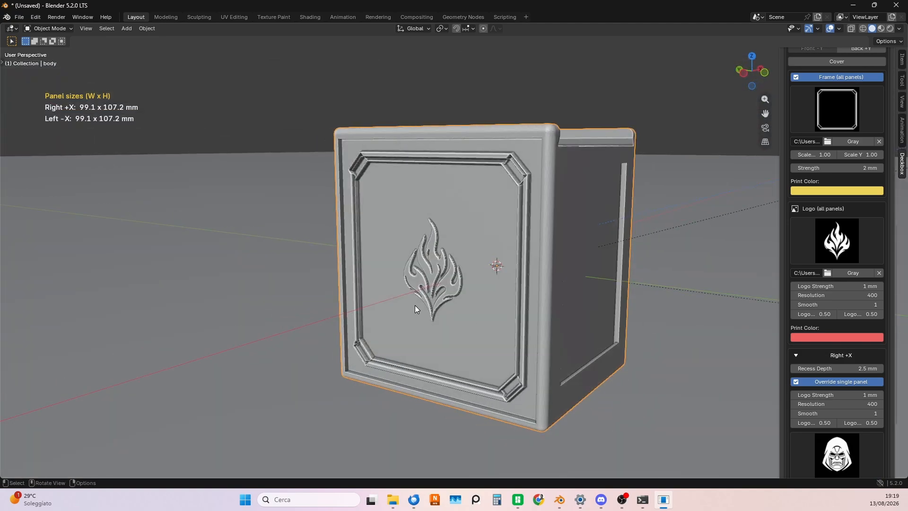
pyautogui.moveTo(413, 325); pyautogui.dragTo(347, 290, button='middle')
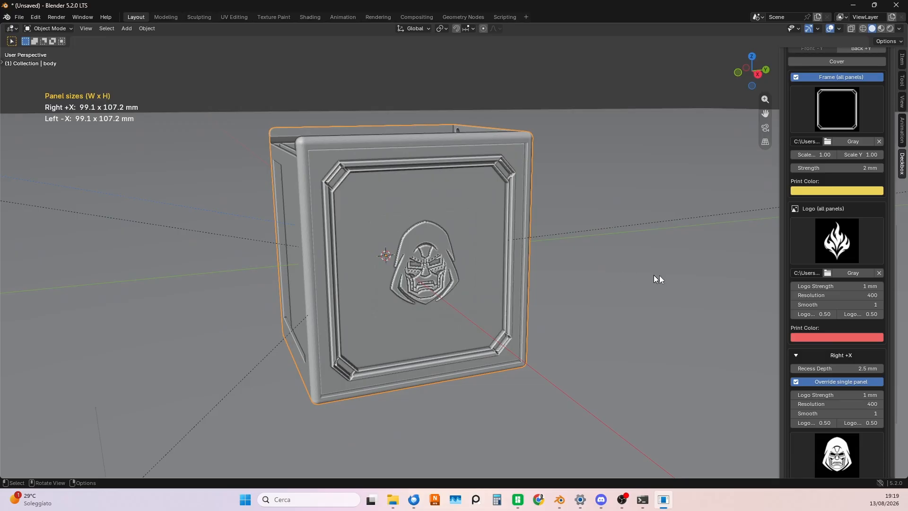
pyautogui.scroll(-2, 798, 320)
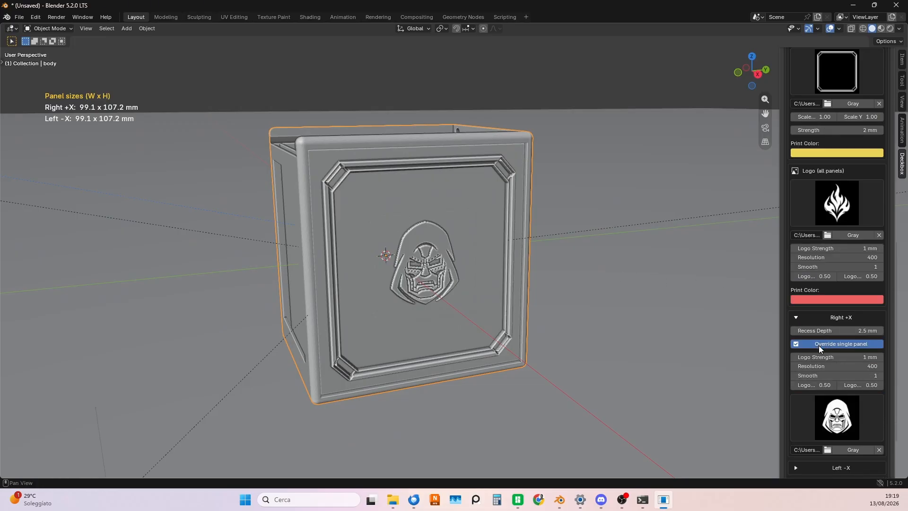
pyautogui.click(796, 317)
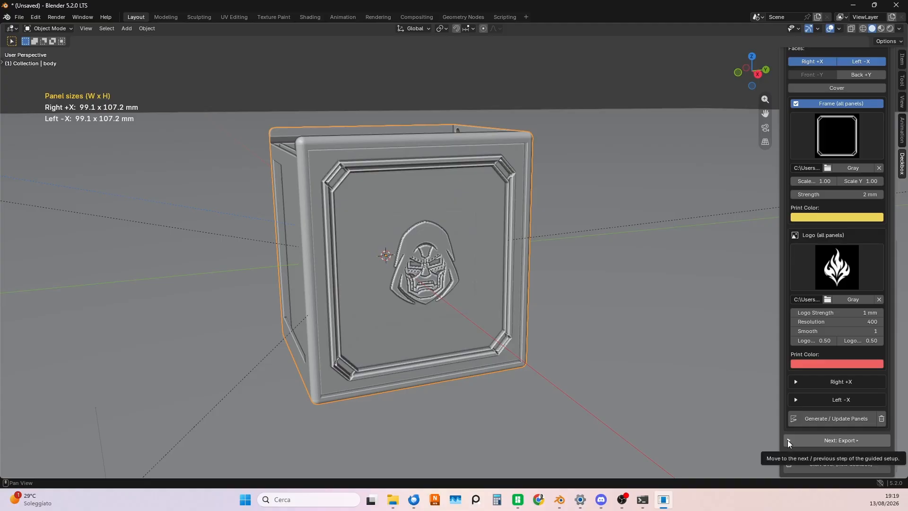
# Show the cover on the deckbox and view it from above
pyautogui.scroll(10, 813, 198)
pyautogui.scroll(1, 815, 163)
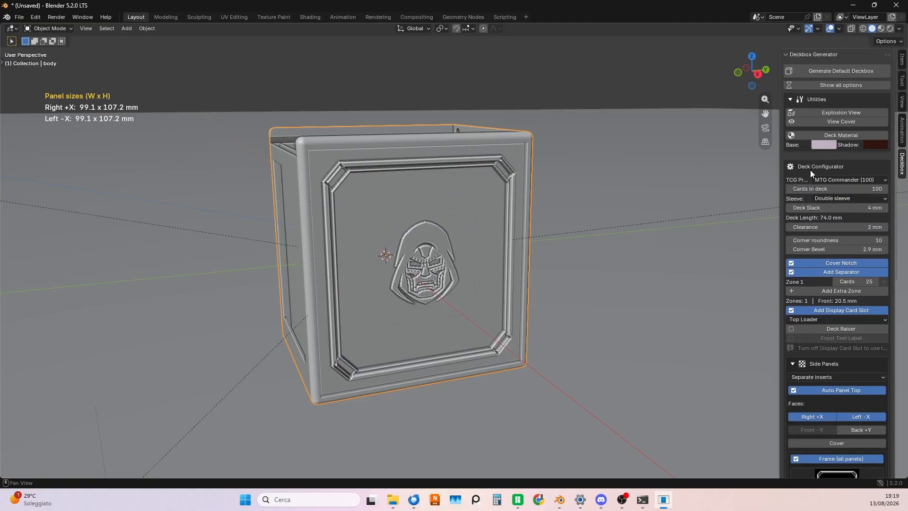
pyautogui.click(825, 122)
pyautogui.moveTo(434, 243); pyautogui.dragTo(481, 273, button='middle')
# Add the Cover to the decorated panel faces and inspect the top of the deckbox
pyautogui.scroll(-10, 859, 346)
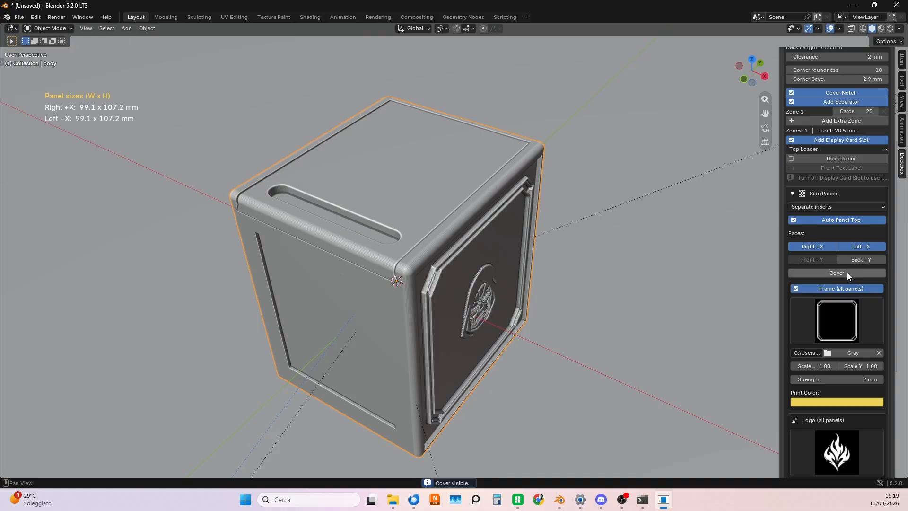
pyautogui.click(847, 273)
pyautogui.moveTo(738, 259); pyautogui.dragTo(396, 154, button='middle')
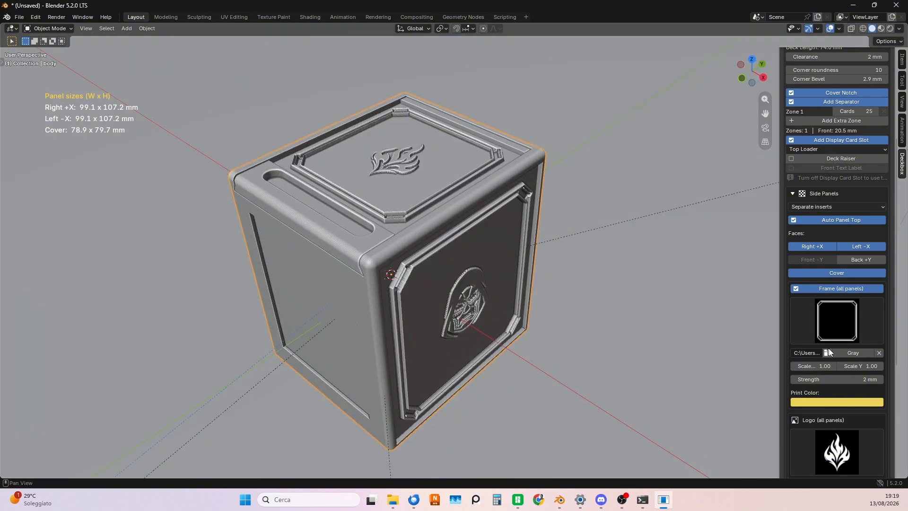
# Enable the single panel override for the Cover and choose the circular swirl image as its logo
pyautogui.scroll(-10, 847, 359)
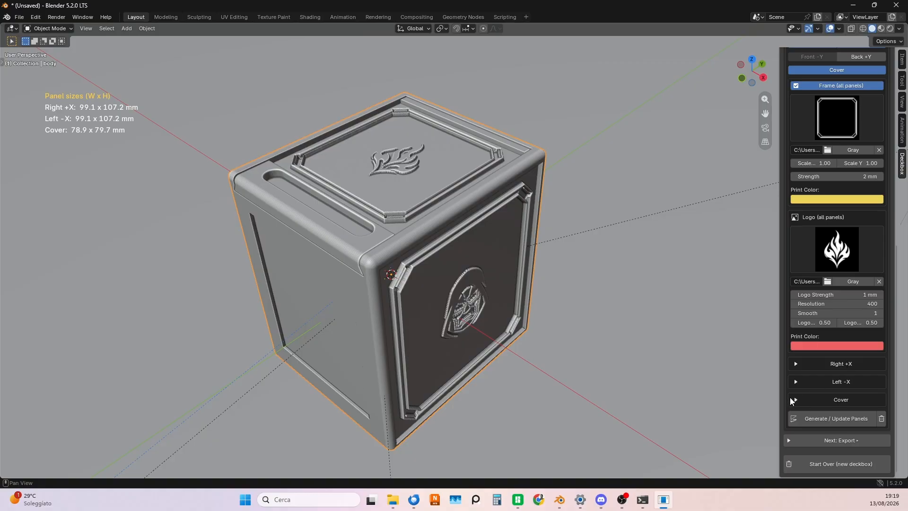
pyautogui.click(798, 398)
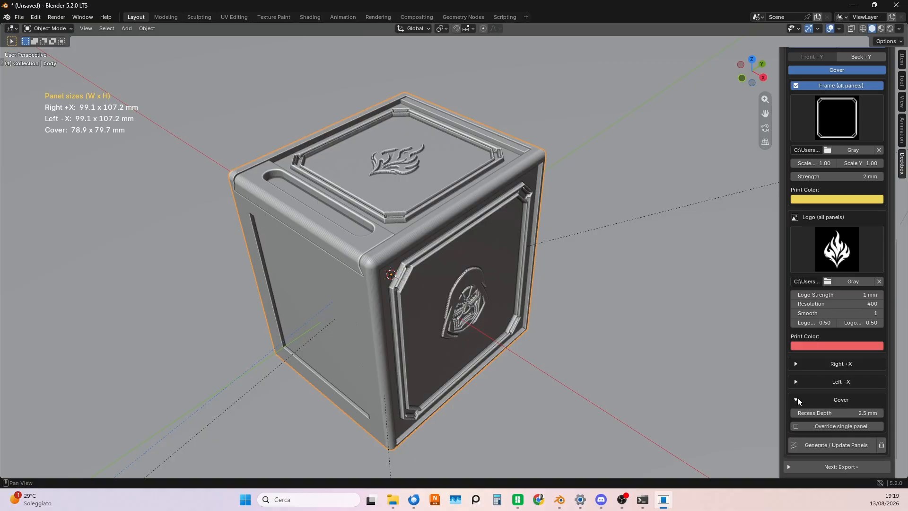
pyautogui.click(797, 426)
pyautogui.scroll(-5, 850, 397)
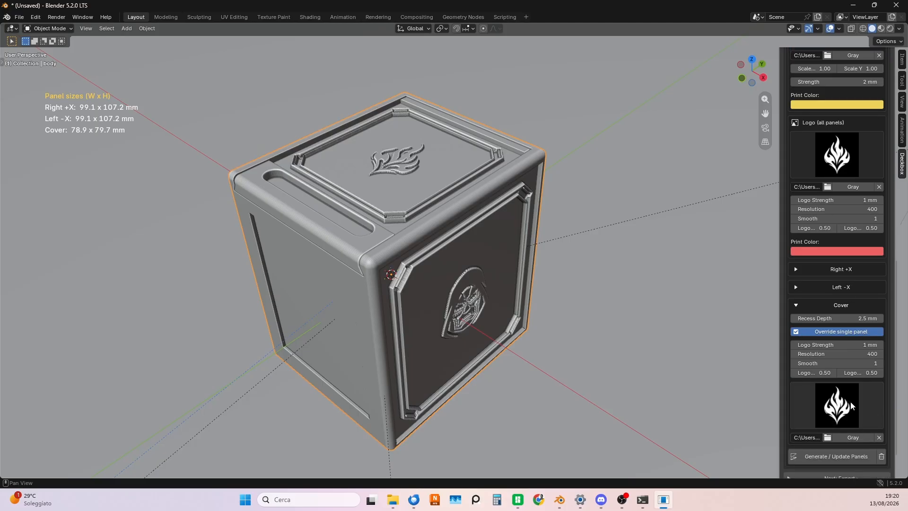
pyautogui.click(851, 406)
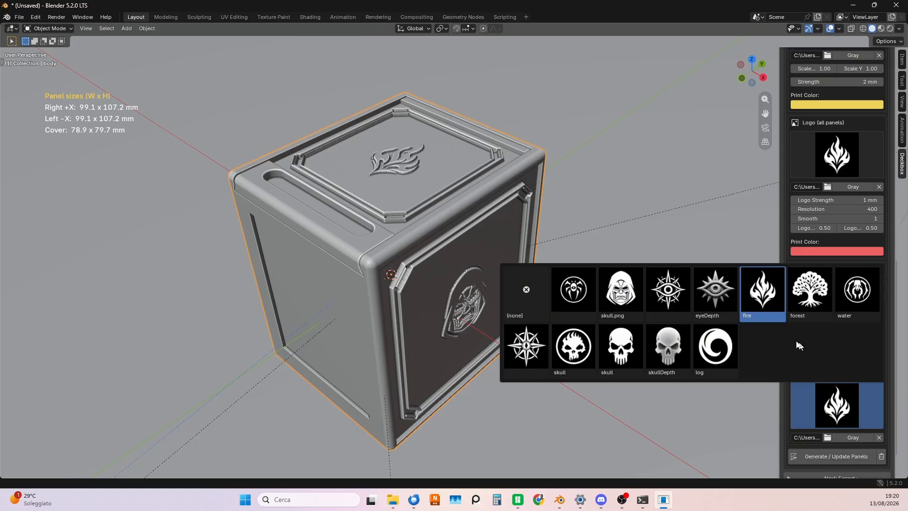
pyautogui.click(711, 341)
pyautogui.moveTo(515, 289); pyautogui.dragTo(529, 253, button='middle')
# Advance the guided setup to the Export stage and set the export name to testLive
pyautogui.scroll(-2, 846, 398)
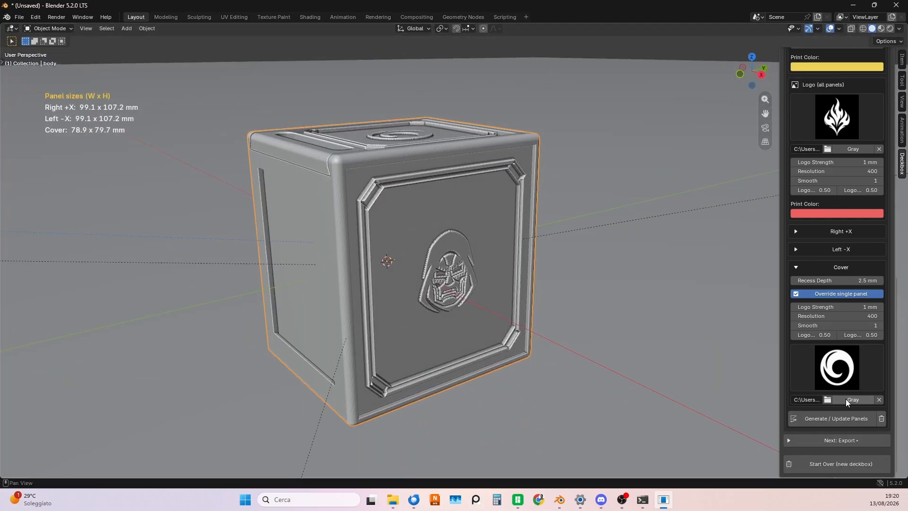
pyautogui.click(787, 440)
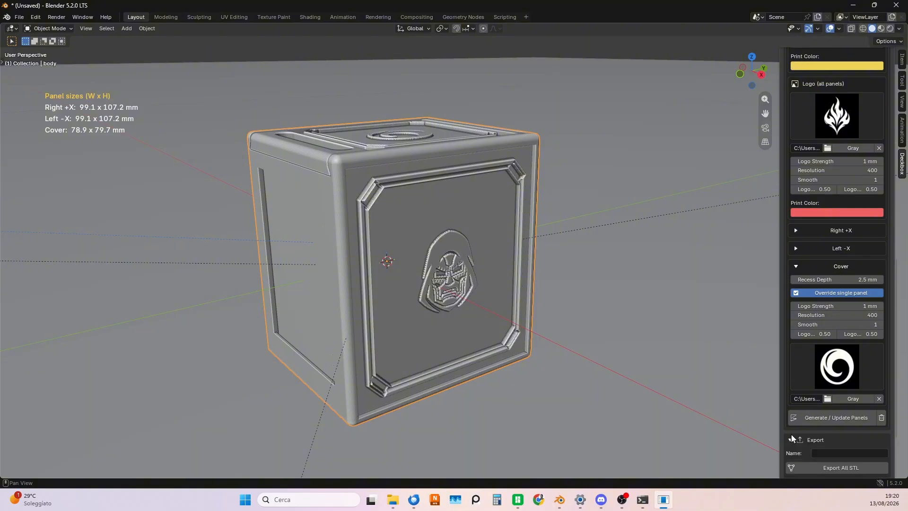
pyautogui.click(791, 435)
pyautogui.scroll(-3, 804, 428)
pyautogui.scroll(-2, 837, 380)
pyautogui.click(834, 368)
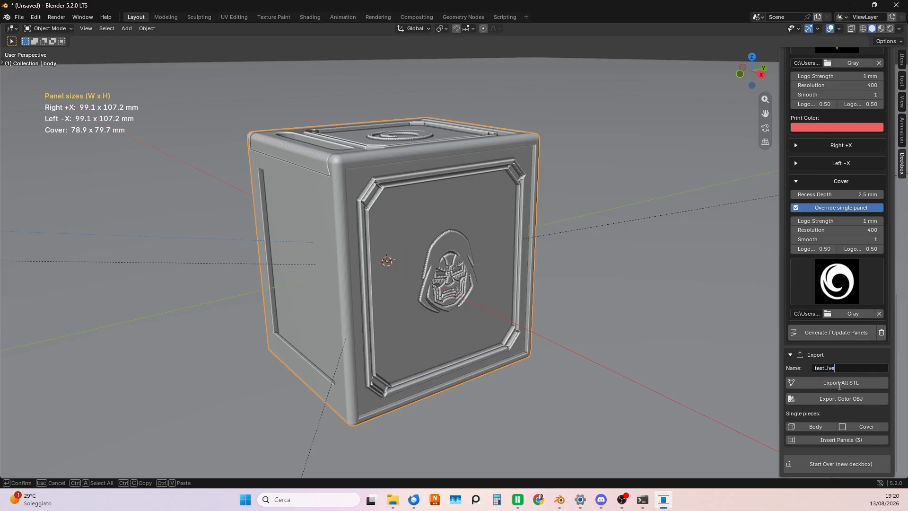
pyautogui.press('Return')
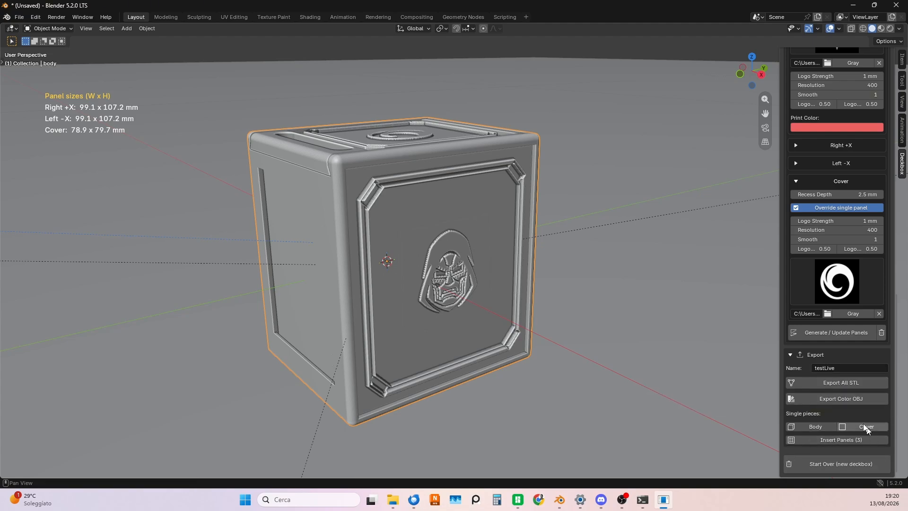
# Start exporting all deckbox parts as STL and browse to the TestDeckbox folder in Downloads
pyautogui.click(840, 382)
pyautogui.click(65, 224)
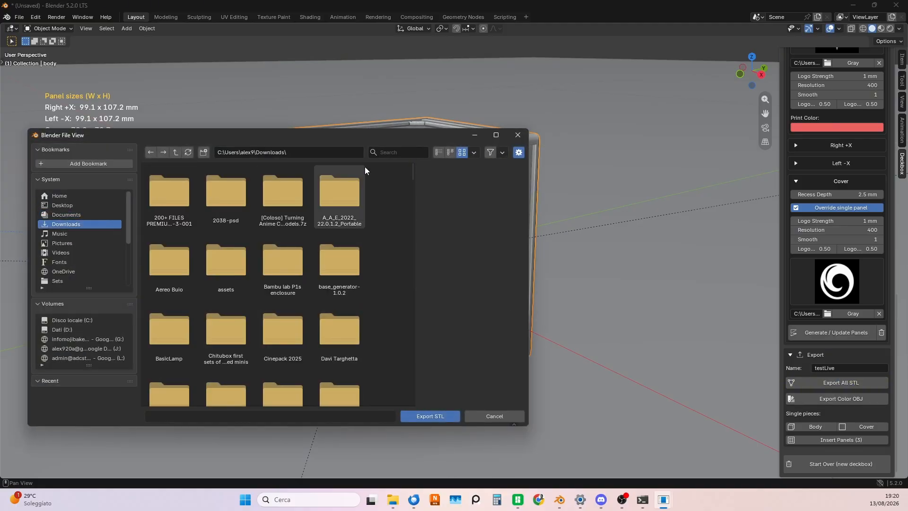
pyautogui.click(394, 153)
pyautogui.write('test')
pyautogui.doubleClick(167, 203)
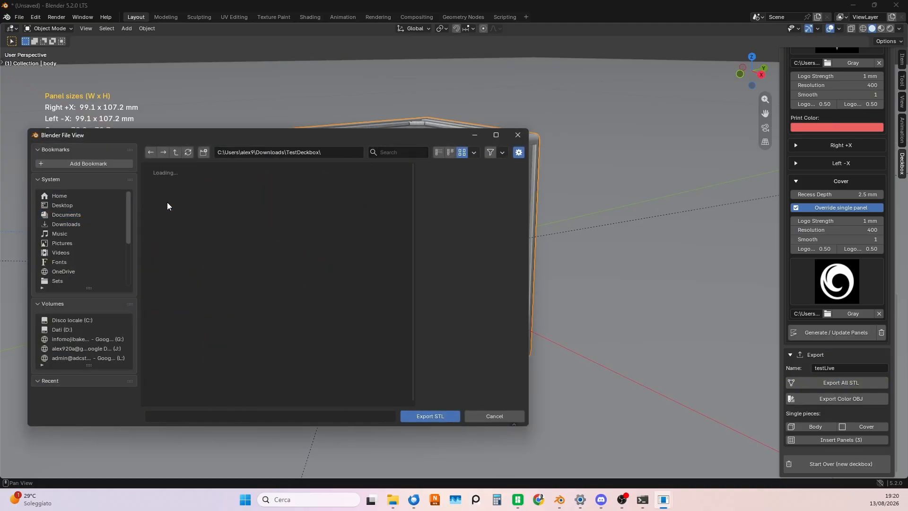
# Create a folder named testLive inside TestDeckbox and export all the STL files into it
pyautogui.click(203, 152)
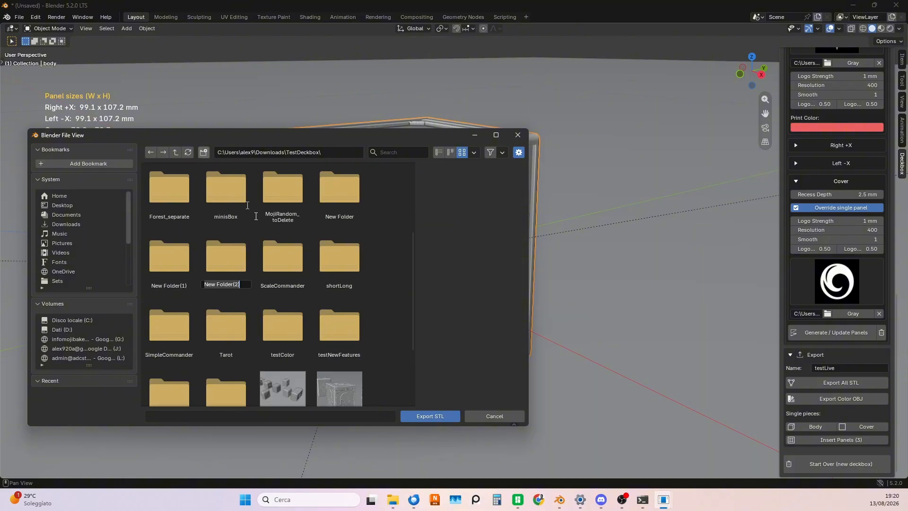
pyautogui.write('testL')
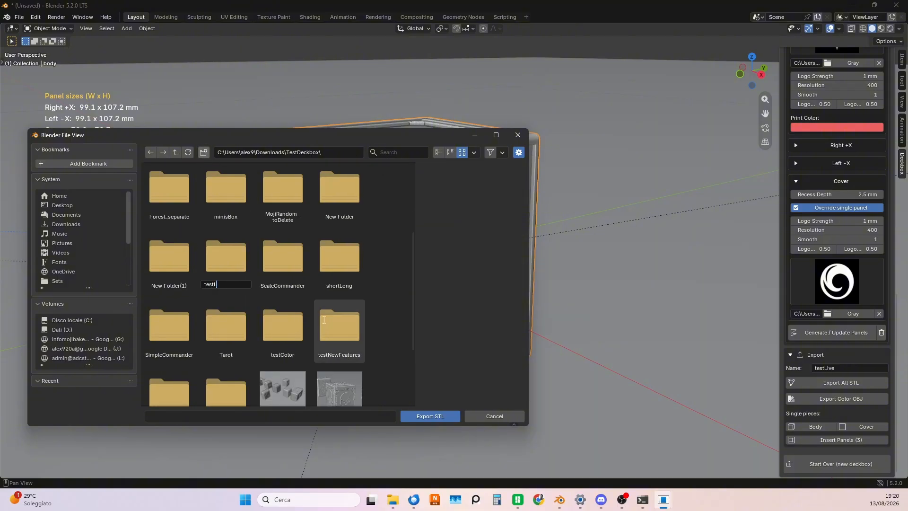
pyautogui.write('ive')
pyautogui.press('Return')
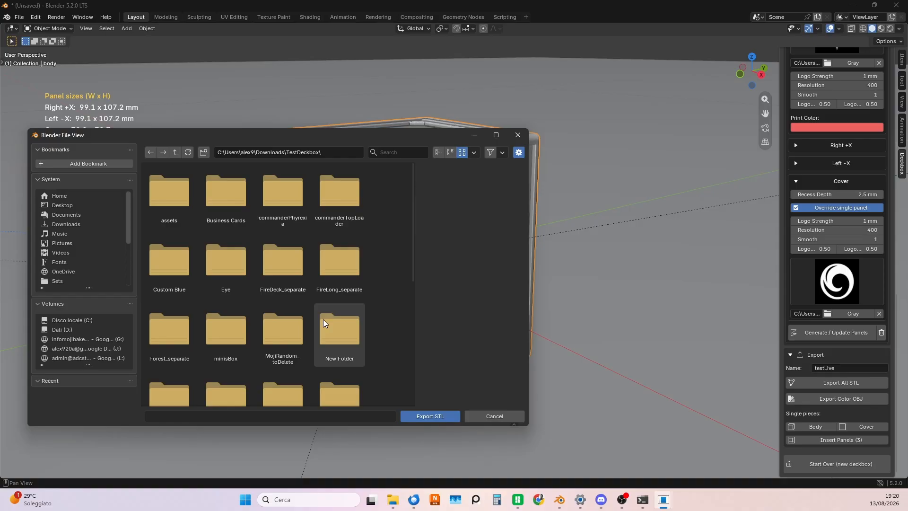
pyautogui.scroll(-9, 259, 337)
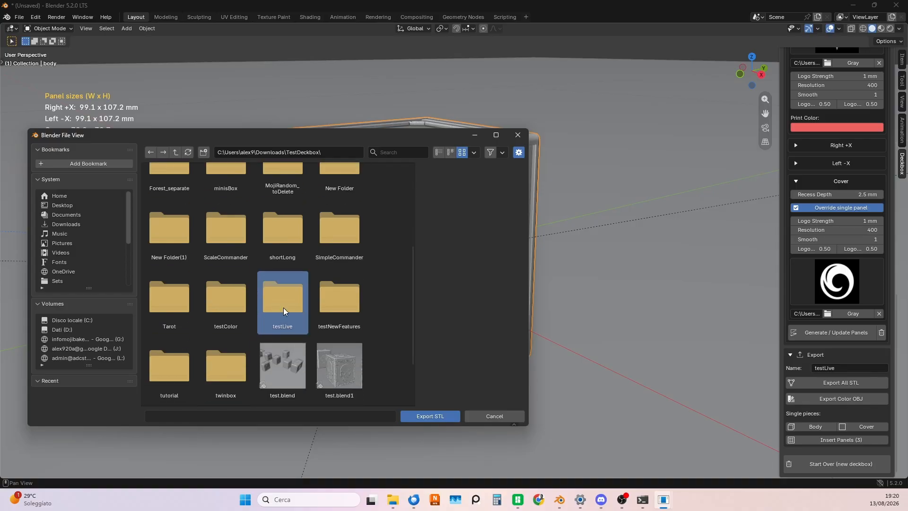
pyautogui.doubleClick(283, 308)
pyautogui.click(431, 417)
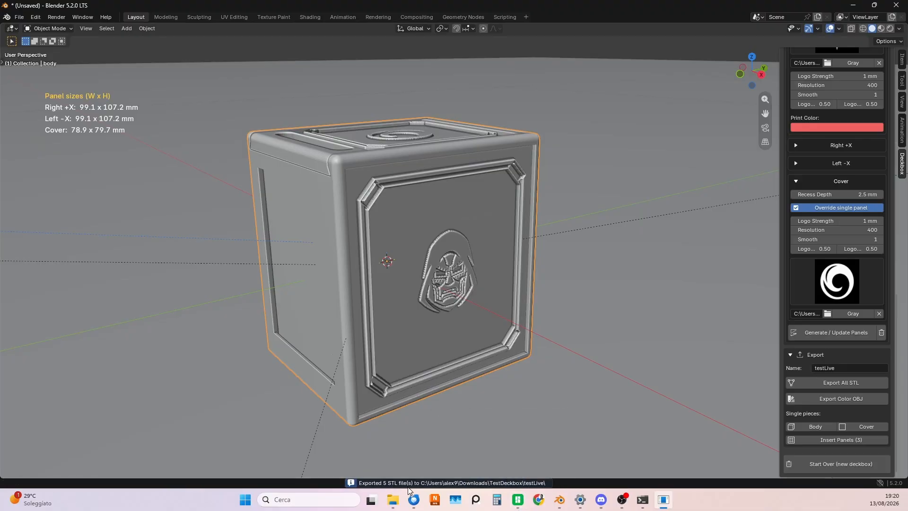
# Switch to Bambu Studio, start a new project and show its empty build plate in the Prepare workspace
pyautogui.click(518, 500)
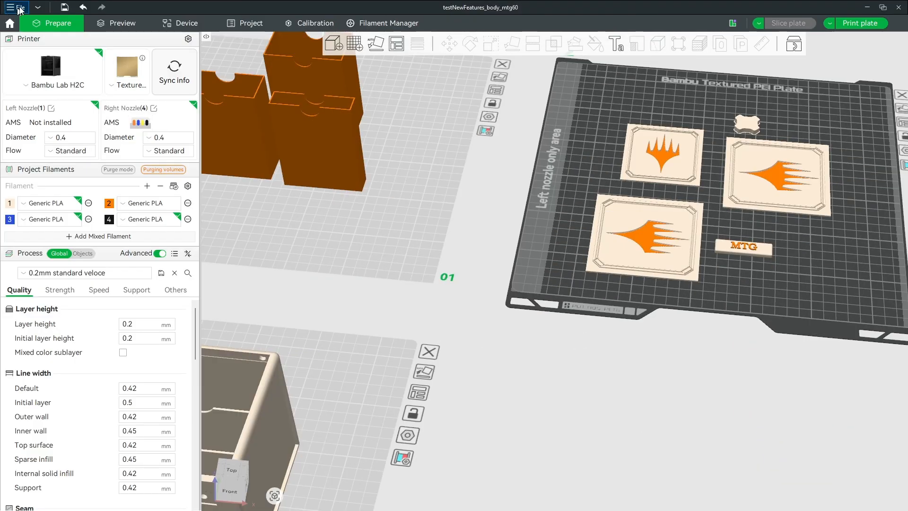
pyautogui.click(18, 7)
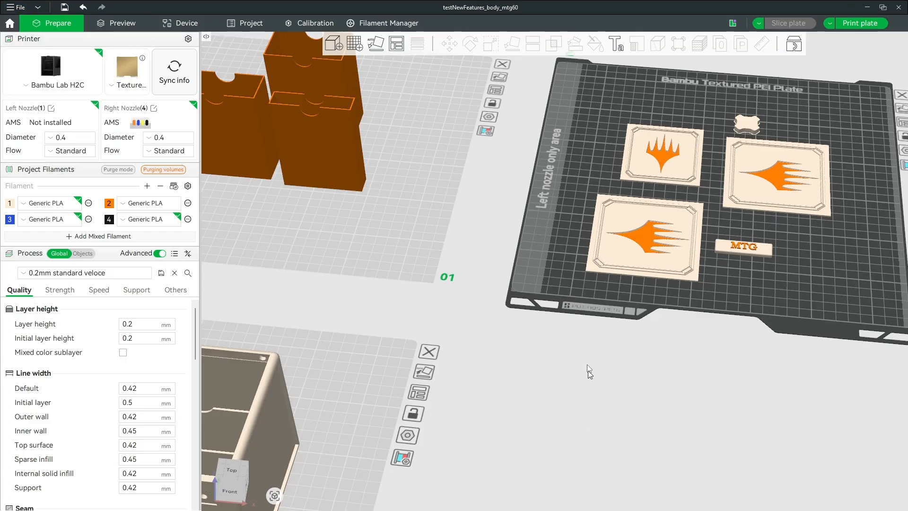
pyautogui.scroll(-2, 581, 329)
pyautogui.moveTo(570, 510); pyautogui.dragTo(497, 2)
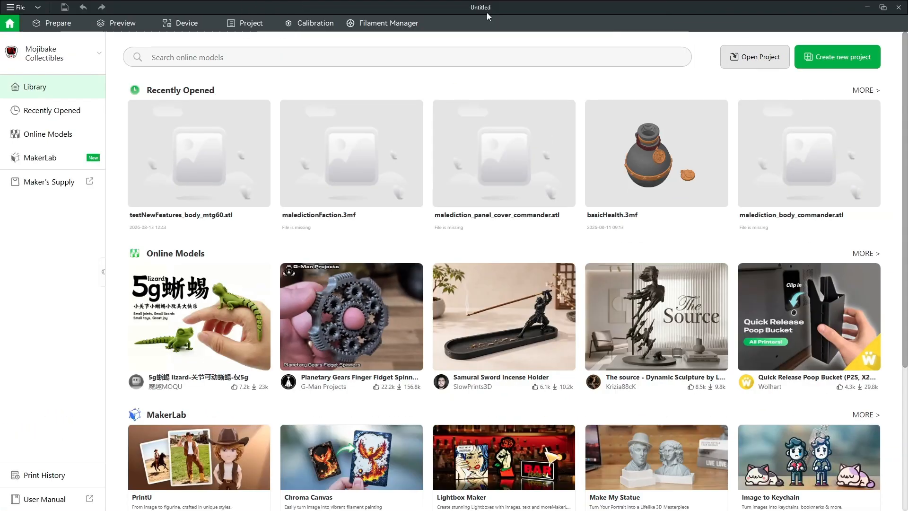
pyautogui.click(38, 26)
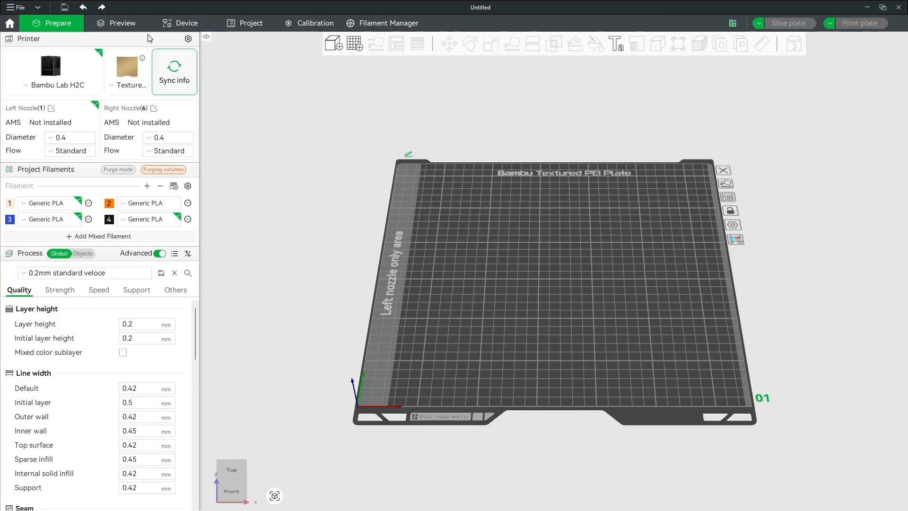
# Import all the STL files from TestDeckbox's testLive folder as separate objects rather than one multi-part object
pyautogui.click(334, 45)
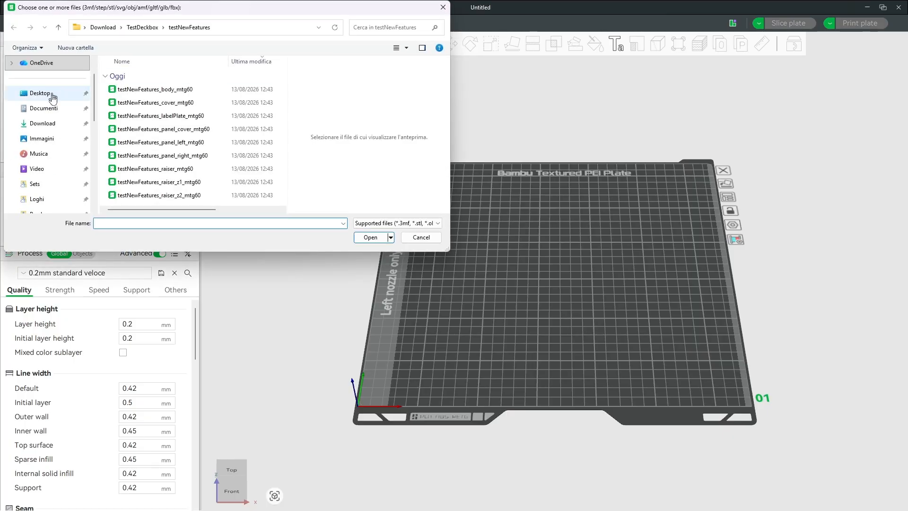
pyautogui.click(142, 27)
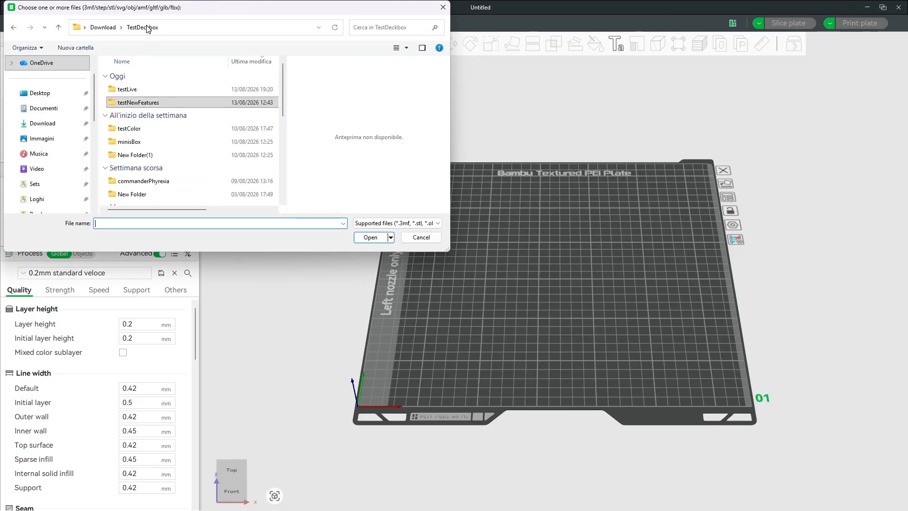
pyautogui.doubleClick(128, 88)
pyautogui.moveTo(162, 157); pyautogui.dragTo(158, 77)
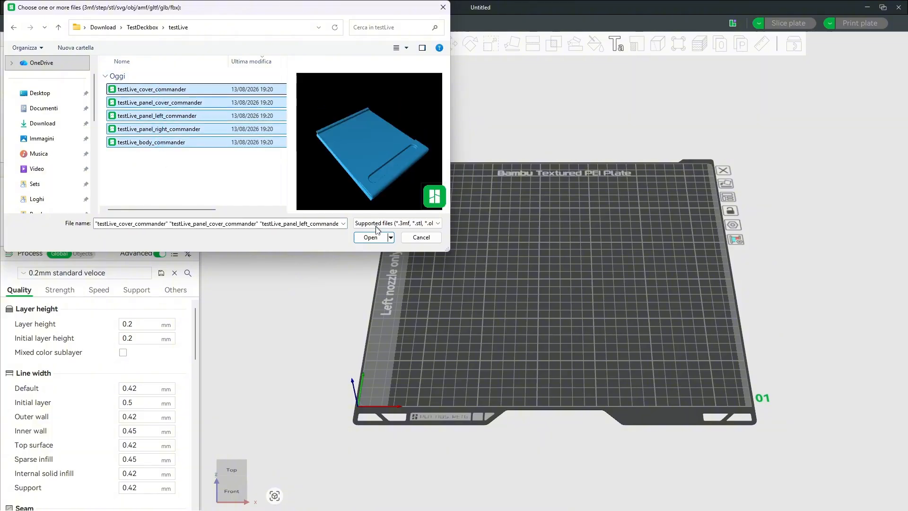
pyautogui.click(373, 237)
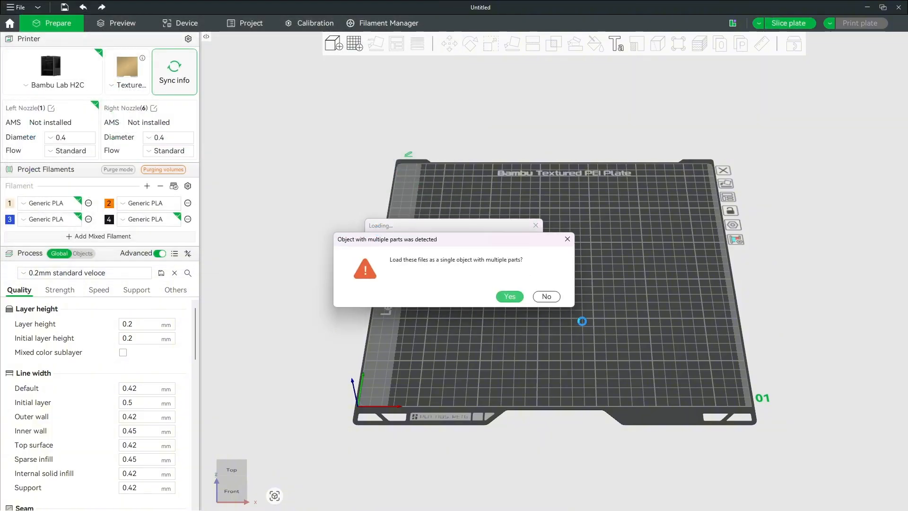
pyautogui.click(553, 298)
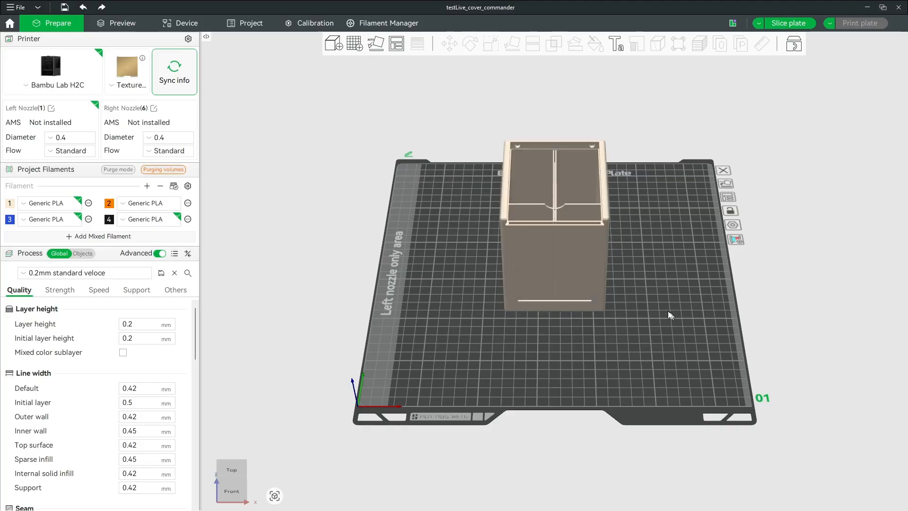
# Select every imported object and auto-arrange them on the build plate
pyautogui.hotkey('ctrl', 'a')
pyautogui.hotkey('ctrl', 'a')
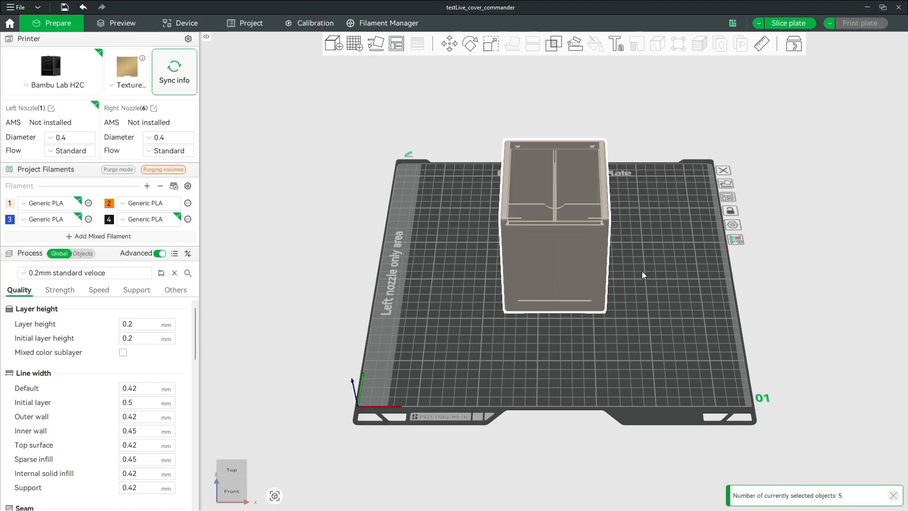
pyautogui.press('a')
pyautogui.click(668, 287)
# Move the deckbox body, the sliding cover and the upright right panel farther apart on the plate
pyautogui.moveTo(600, 208); pyautogui.dragTo(642, 209)
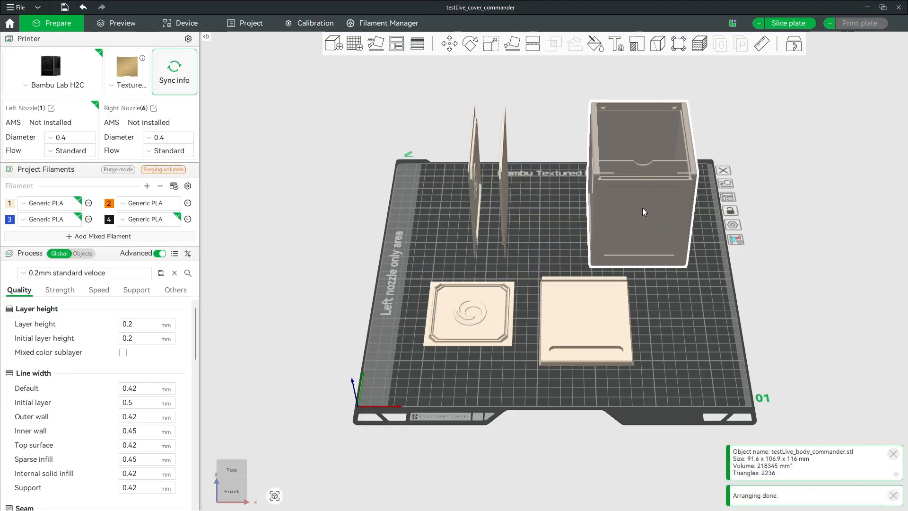
pyautogui.moveTo(598, 323); pyautogui.dragTo(674, 330)
pyautogui.moveTo(475, 208); pyautogui.dragTo(456, 207)
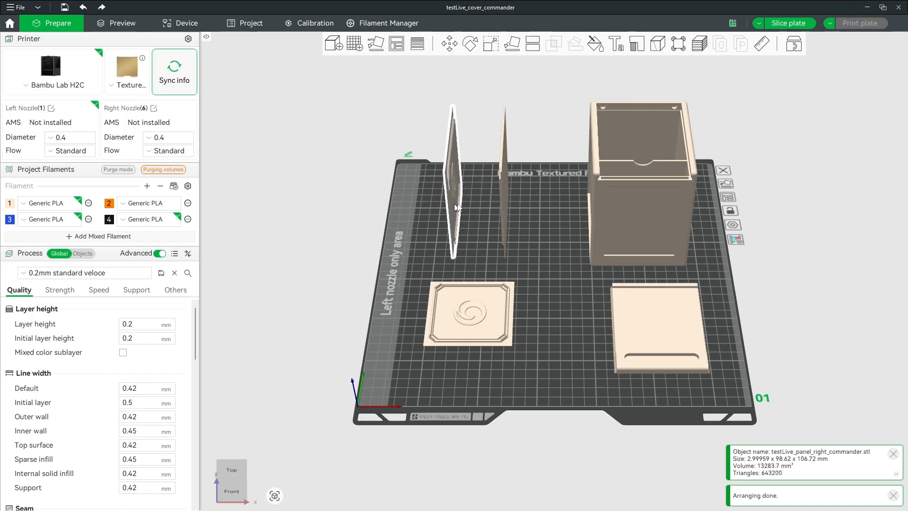
# Lay the upright left and right panels flat on the plate with their logos facing up
pyautogui.click(508, 207)
pyautogui.press('0')
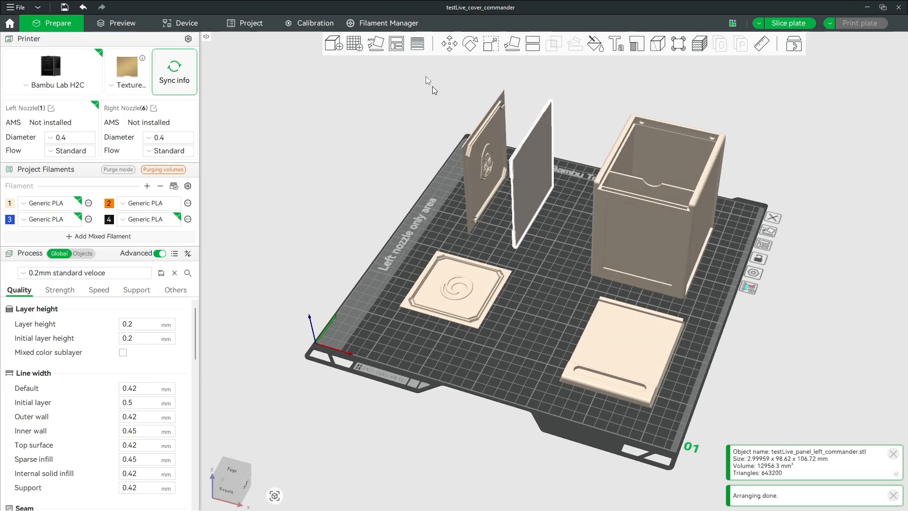
pyautogui.click(512, 45)
pyautogui.click(541, 185)
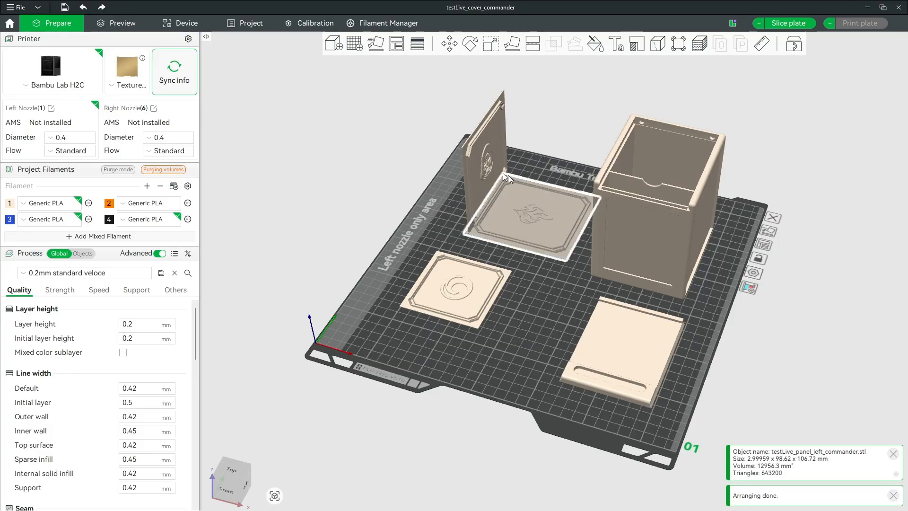
pyautogui.click(479, 165)
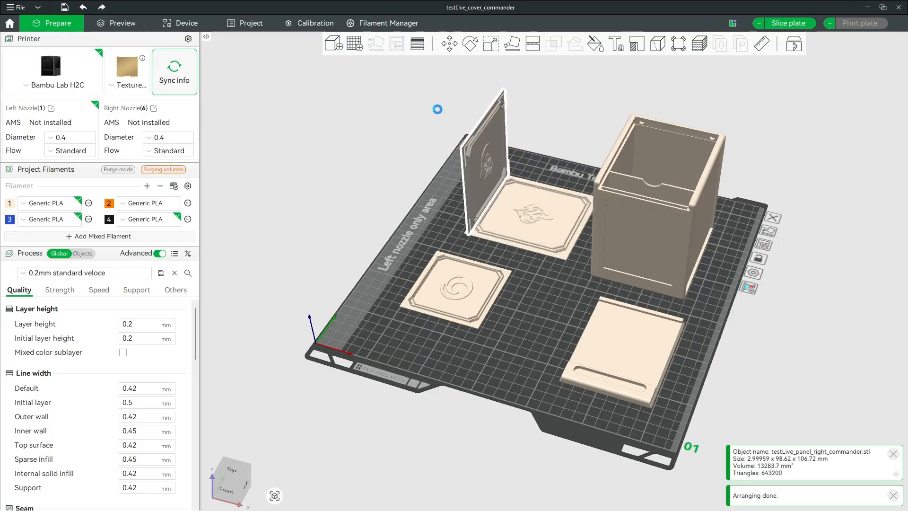
pyautogui.moveTo(437, 109); pyautogui.dragTo(584, 334)
# Reposition the three decorated panels and the sliding cover so they are spaced apart on the plate
pyautogui.moveTo(497, 240); pyautogui.dragTo(553, 398)
pyautogui.moveTo(610, 347); pyautogui.dragTo(634, 353)
pyautogui.moveTo(709, 270); pyautogui.dragTo(718, 265)
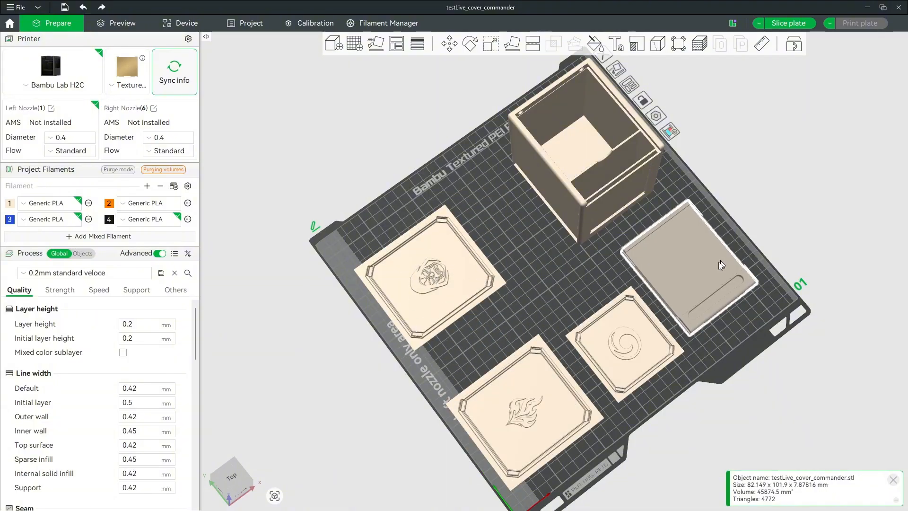
pyautogui.moveTo(623, 365); pyautogui.dragTo(626, 352)
pyautogui.moveTo(544, 387); pyautogui.dragTo(554, 375)
pyautogui.moveTo(466, 285); pyautogui.dragTo(510, 260)
pyautogui.moveTo(819, 402)
pyautogui.mouseDown()
pyautogui.moveTo(805, 376)
pyautogui.moveTo(754, 387)
pyautogui.moveTo(806, 394)
pyautogui.mouseUp()
pyautogui.moveTo(774, 282); pyautogui.dragTo(736, 271)
# Examine the frames and logos on the arranged panels up close and from several angles
pyautogui.click(656, 290)
pyautogui.moveTo(691, 308); pyautogui.dragTo(739, 365)
pyautogui.click(514, 230)
pyautogui.scroll(8, 601, 148)
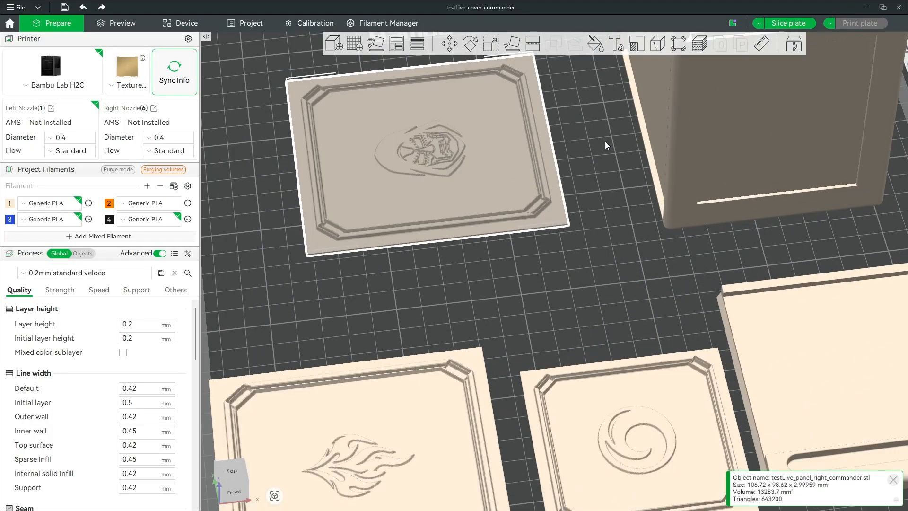
pyautogui.moveTo(606, 144); pyautogui.dragTo(449, 359, button='right')
pyautogui.scroll(-7, 567, 358)
pyautogui.moveTo(763, 370); pyautogui.dragTo(712, 357)
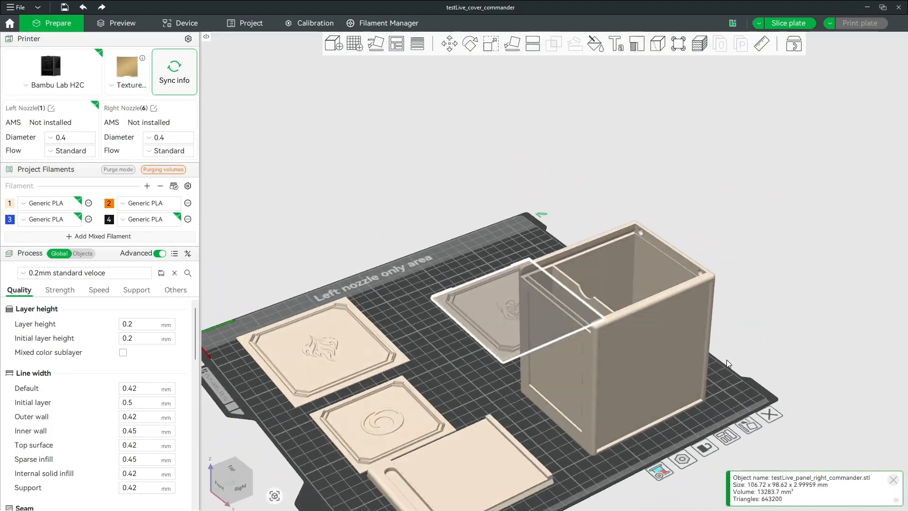
pyautogui.moveTo(660, 351); pyautogui.dragTo(679, 237, button='right')
pyautogui.moveTo(644, 419); pyautogui.dragTo(662, 434)
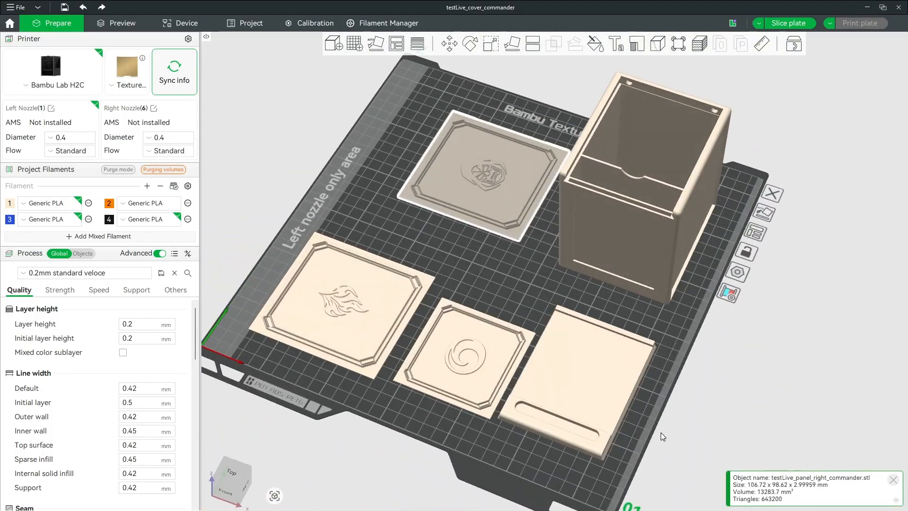
# Shift the swirl cover panel and the flame left panel slightly toward the middle of the plate, and select the sliding cover
pyautogui.click(452, 364)
pyautogui.moveTo(363, 336); pyautogui.dragTo(370, 322)
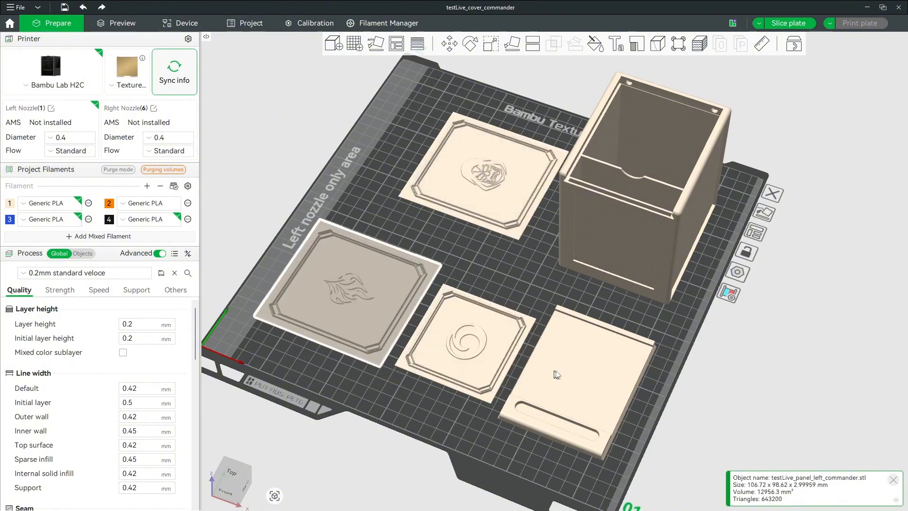
pyautogui.click(563, 374)
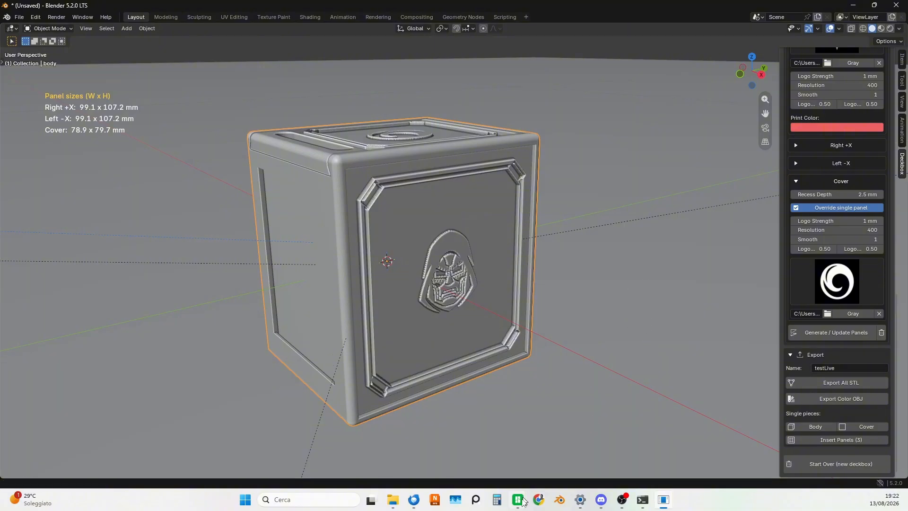
# Return to Bambu Studio, select the deckbox body and open support painting for it
pyautogui.moveTo(516, 505)
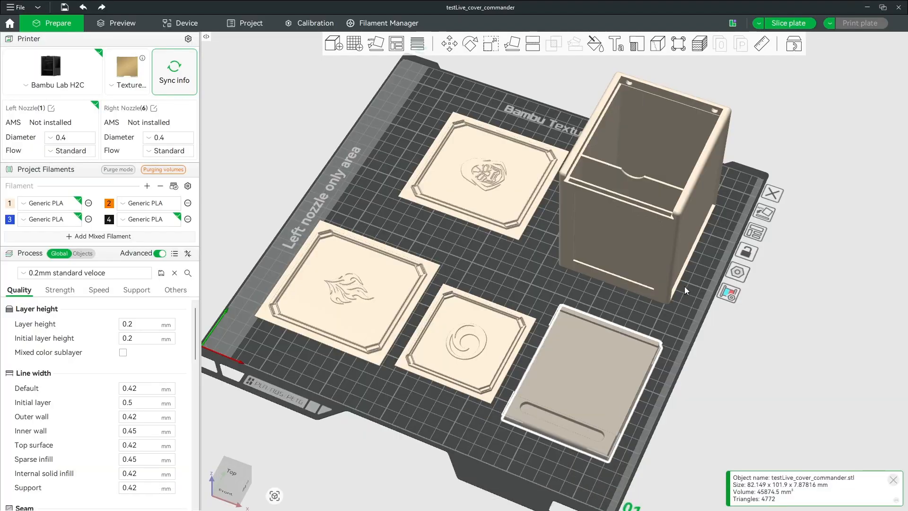
pyautogui.click(575, 457)
pyautogui.scroll(3, 502, 395)
pyautogui.scroll(-2, 590, 360)
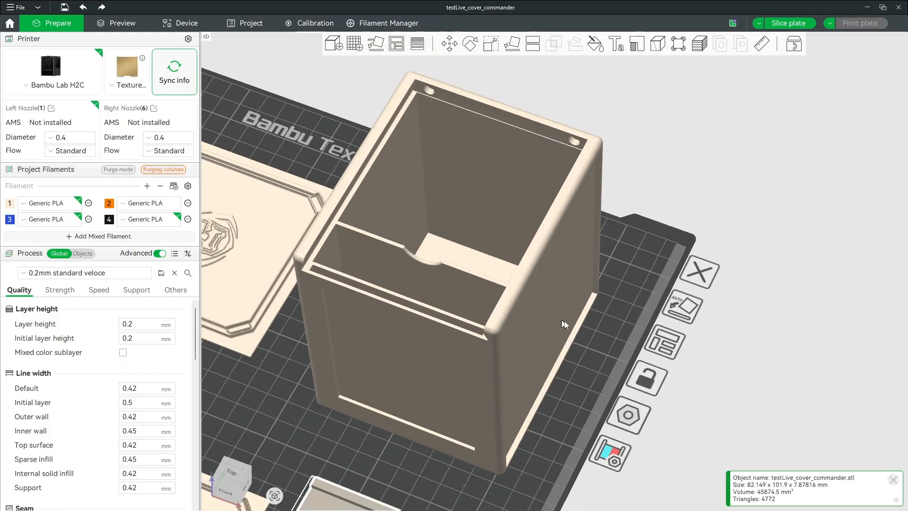
pyautogui.moveTo(591, 359); pyautogui.dragTo(671, 391)
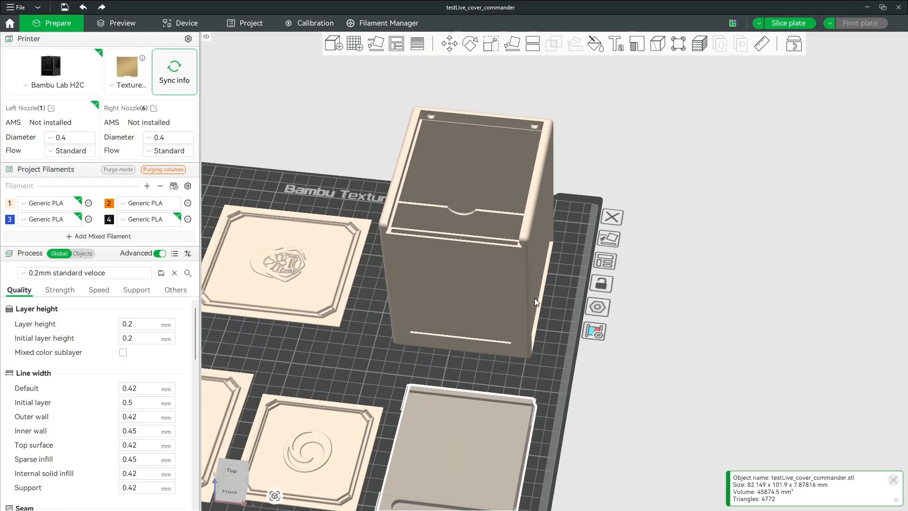
pyautogui.click(515, 281)
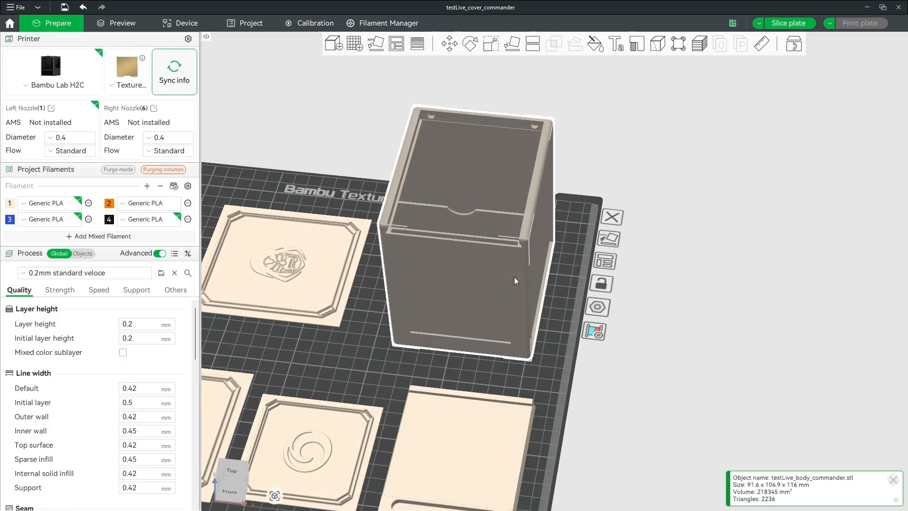
pyautogui.click(633, 49)
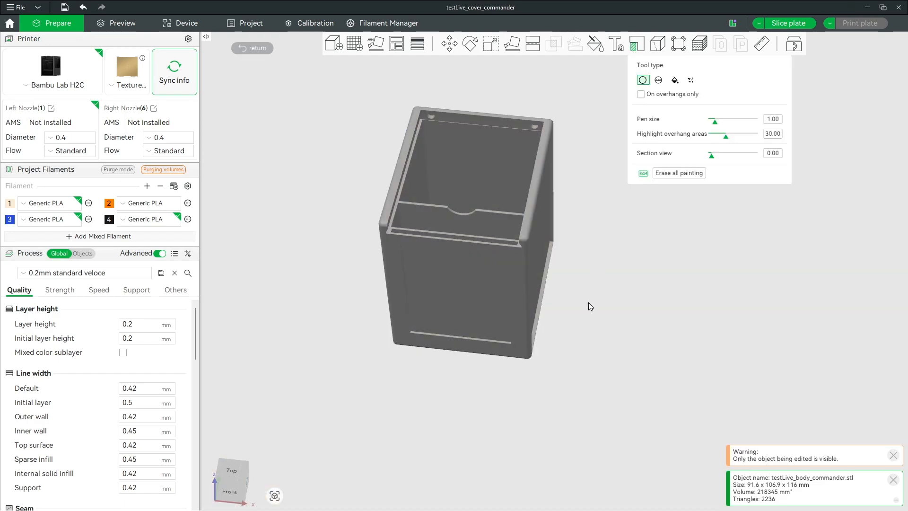
# Try filling a panel recess edge on the deckbox body with support paint, undo it, and leave support painting
pyautogui.moveTo(590, 304); pyautogui.dragTo(615, 247)
pyautogui.moveTo(616, 248); pyautogui.dragTo(627, 483, button='right')
pyautogui.scroll(8, 462, 289)
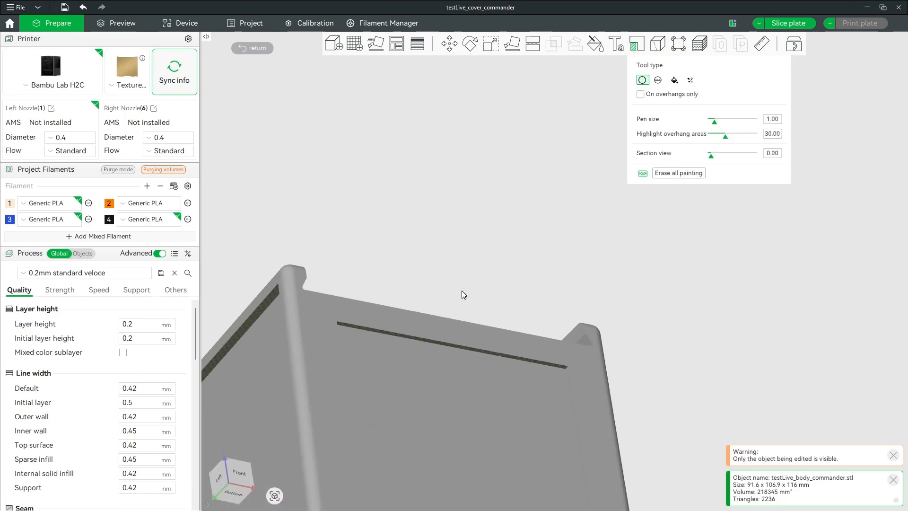
pyautogui.moveTo(450, 292); pyautogui.dragTo(399, 225)
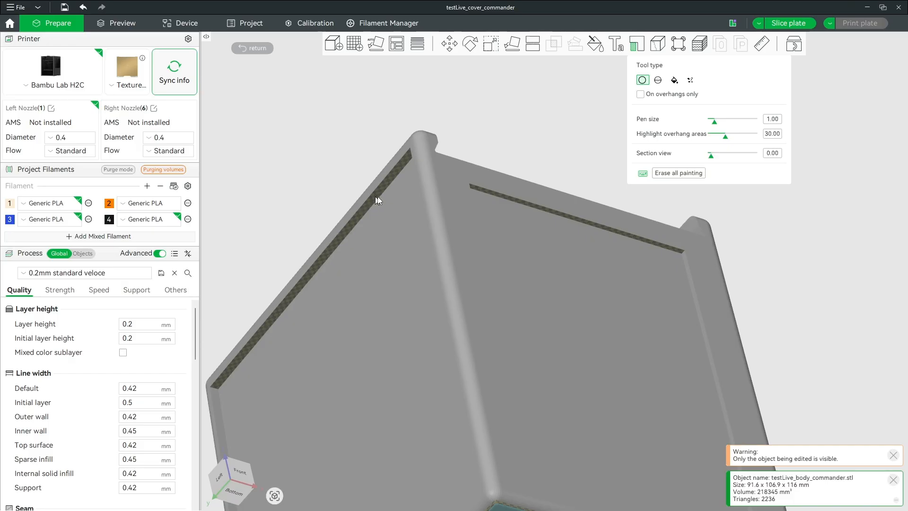
pyautogui.moveTo(733, 23)
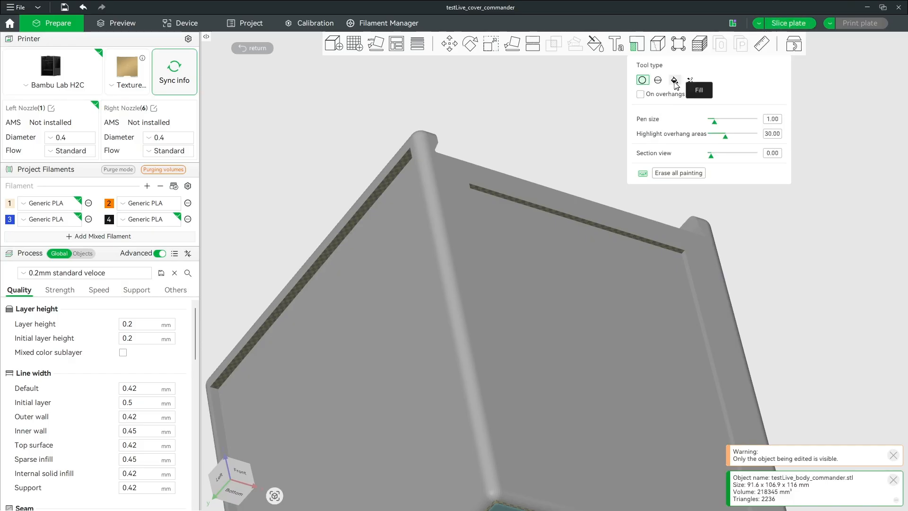
pyautogui.click(675, 80)
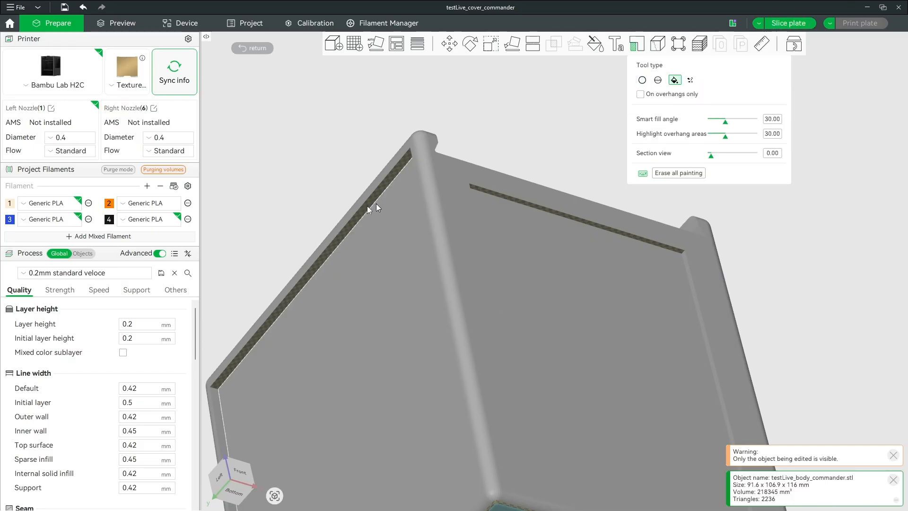
pyautogui.click(526, 206)
pyautogui.hotkey('ctrl', 'z')
pyautogui.moveTo(561, 155); pyautogui.dragTo(520, 166)
pyautogui.scroll(-9, 550, 243)
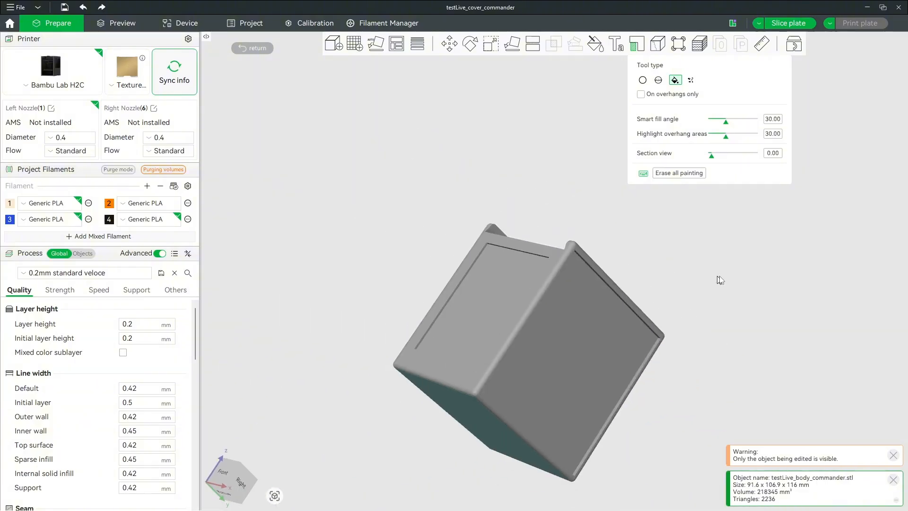
pyautogui.scroll(-6, 718, 278)
pyautogui.moveTo(724, 291)
pyautogui.mouseDown()
pyautogui.moveTo(758, 341)
pyautogui.moveTo(694, 326)
pyautogui.moveTo(663, 349)
pyautogui.moveTo(629, 343)
pyautogui.mouseUp()
pyautogui.press('Escape')
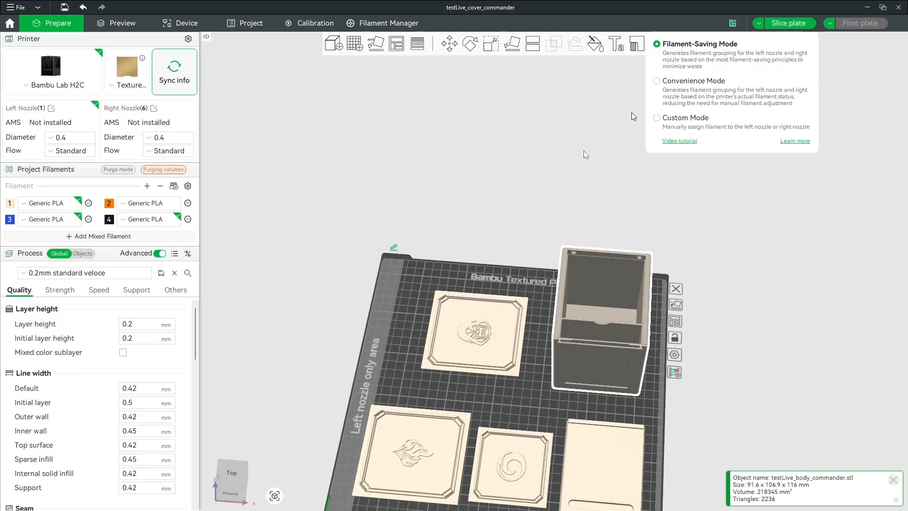
# Shift the hooded-face panel and the deckbox body slightly toward the left nozzle area, and slice the plate without syncing the printer
pyautogui.moveTo(494, 351); pyautogui.dragTo(476, 342)
pyautogui.moveTo(585, 350)
pyautogui.mouseDown()
pyautogui.moveTo(557, 352)
pyautogui.moveTo(595, 361)
pyautogui.mouseUp()
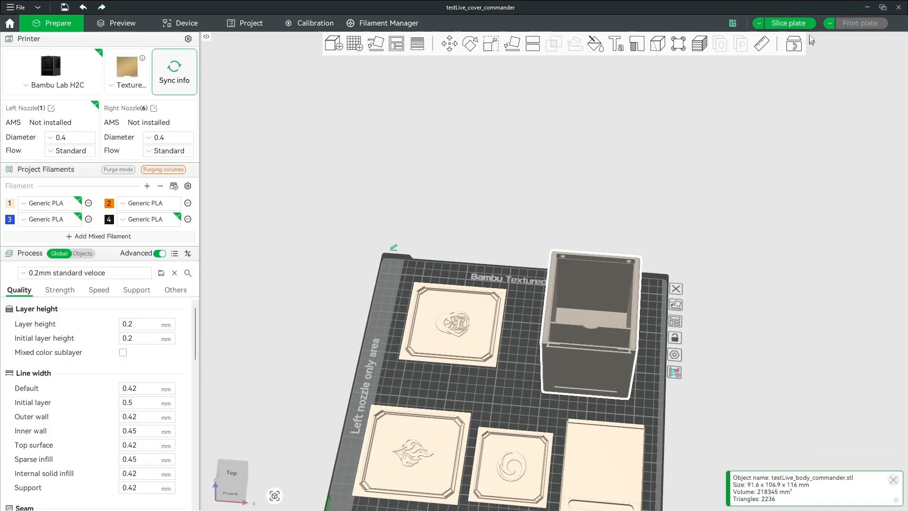
pyautogui.click(809, 23)
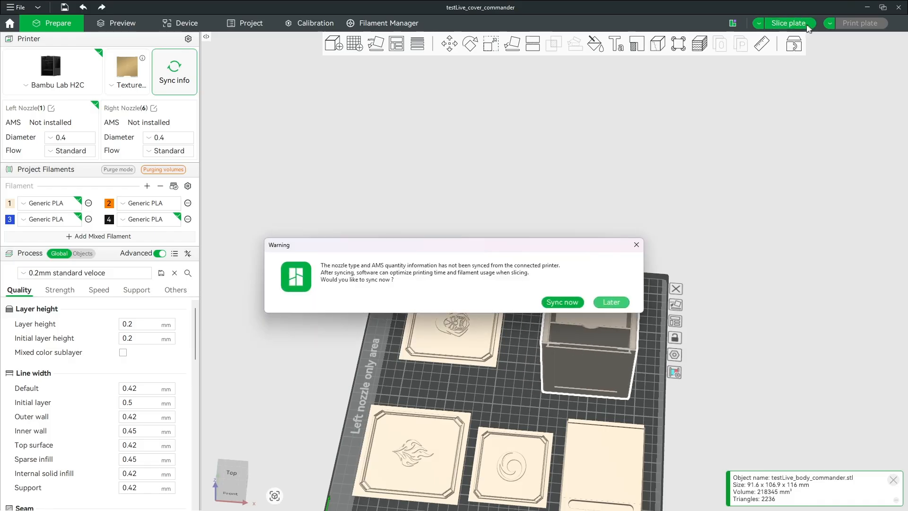
pyautogui.click(602, 305)
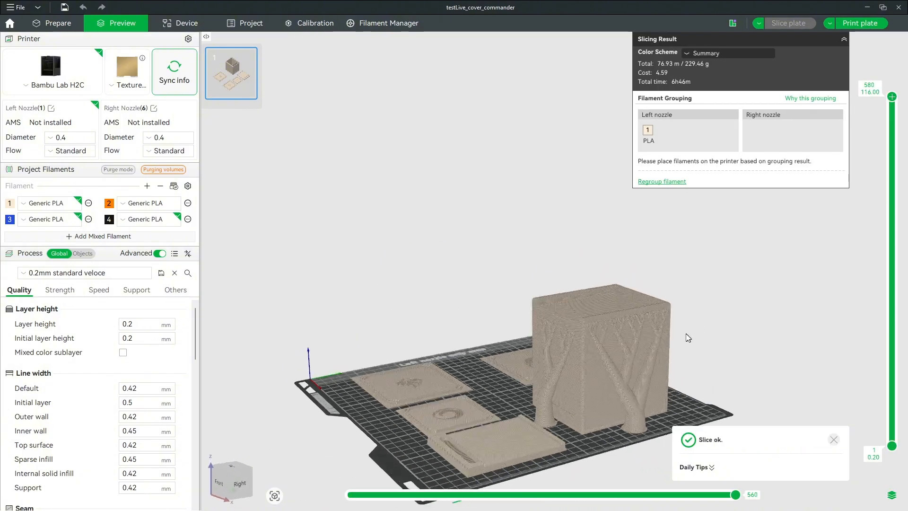
# Examine the sliced deckbox body and its tree supports, and inspect the unsliced body's rim and round recesses up close
pyautogui.moveTo(688, 337); pyautogui.dragTo(691, 367)
pyautogui.scroll(5, 624, 346)
pyautogui.moveTo(602, 288); pyautogui.dragTo(510, 198, button='right')
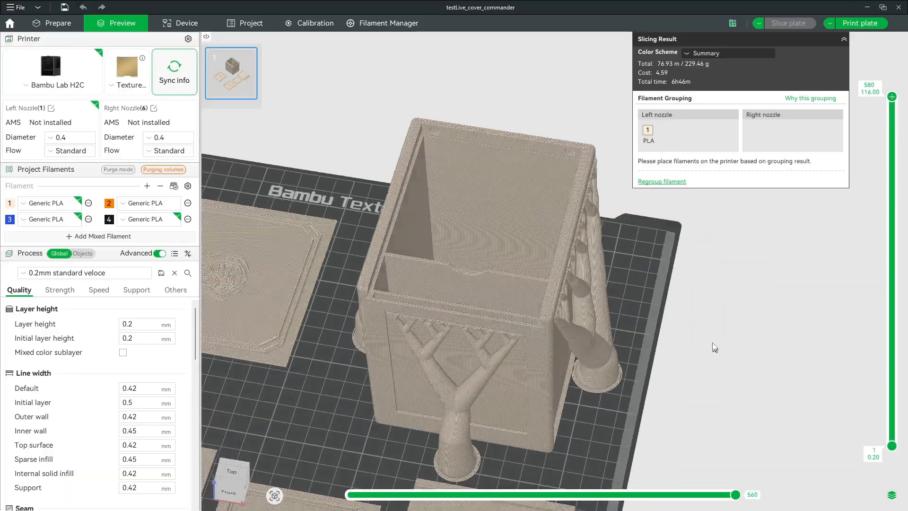
pyautogui.moveTo(714, 347); pyautogui.dragTo(744, 326)
pyautogui.moveTo(619, 317); pyautogui.dragTo(695, 347)
pyautogui.scroll(-4, 621, 337)
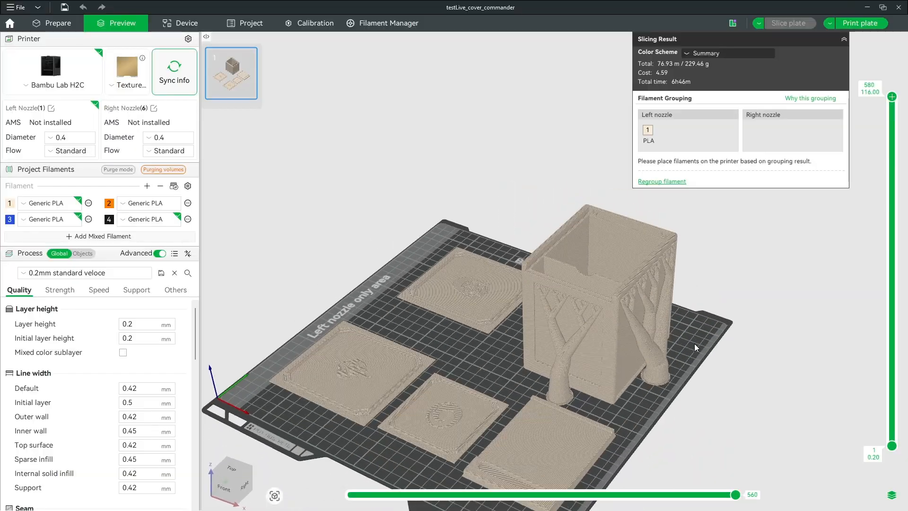
pyautogui.click(52, 23)
pyautogui.scroll(10, 497, 288)
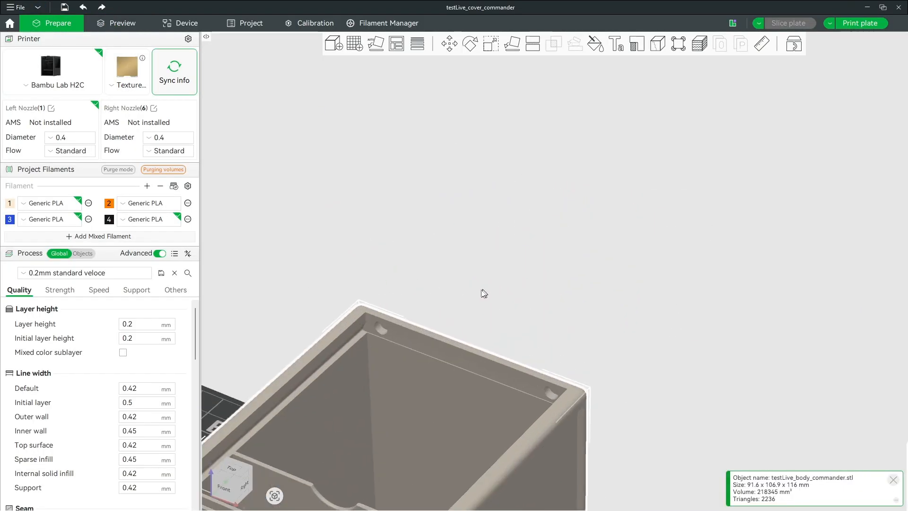
pyautogui.scroll(3, 662, 156)
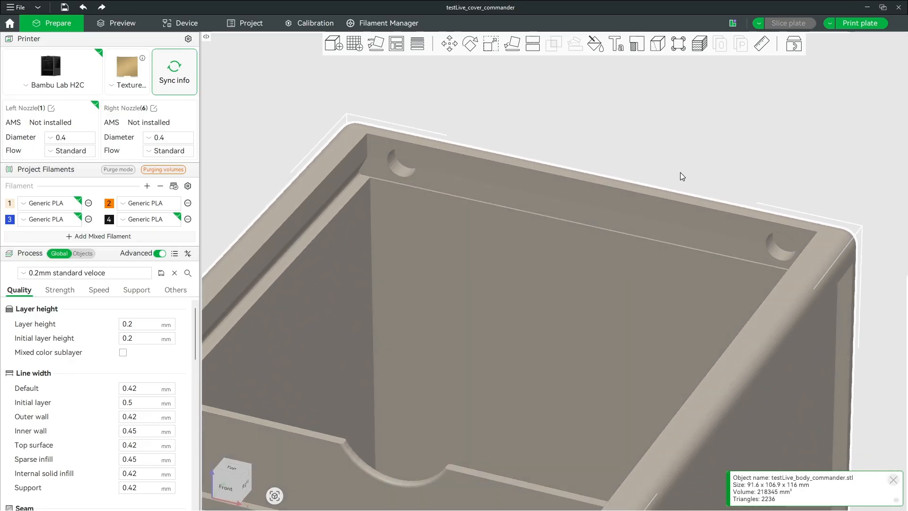
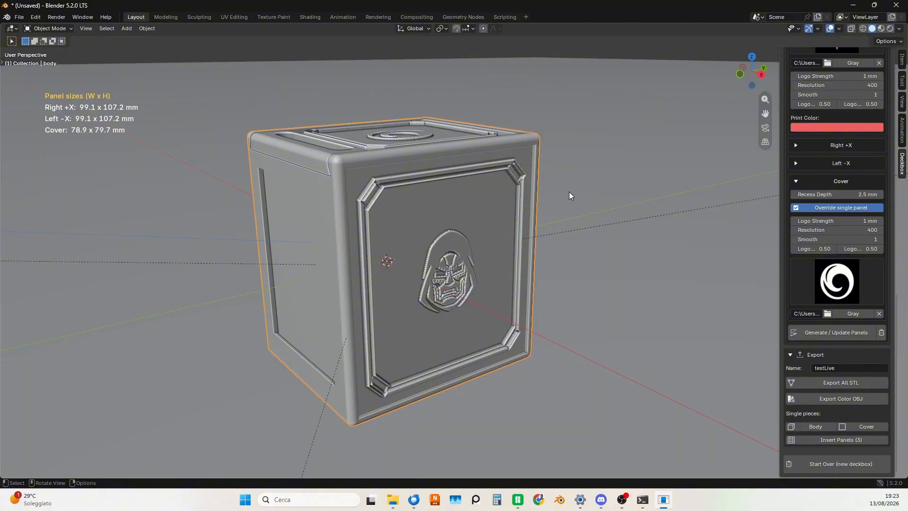
# Switch to Blender, remove the current deckbox by starting over, and generate a new default deckbox
pyautogui.scroll(-5, 569, 191)
pyautogui.scroll(3, 574, 211)
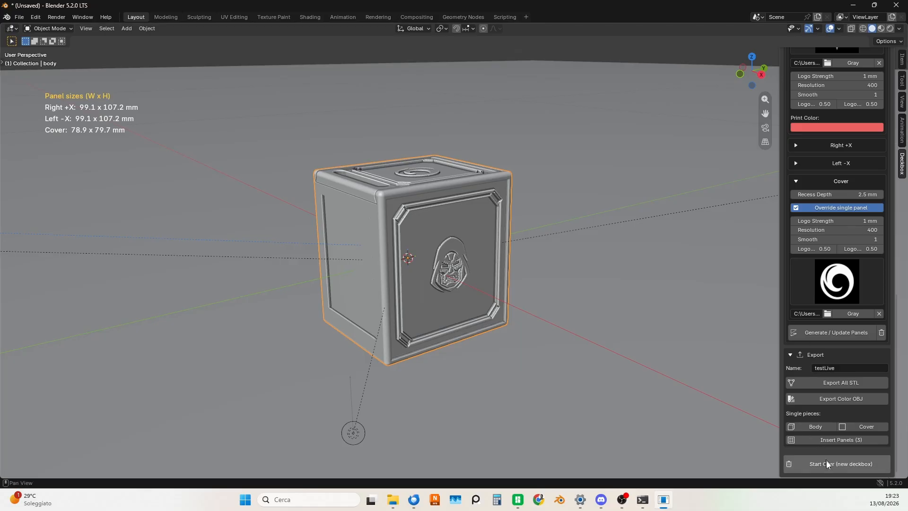
pyautogui.click(802, 462)
pyautogui.click(788, 460)
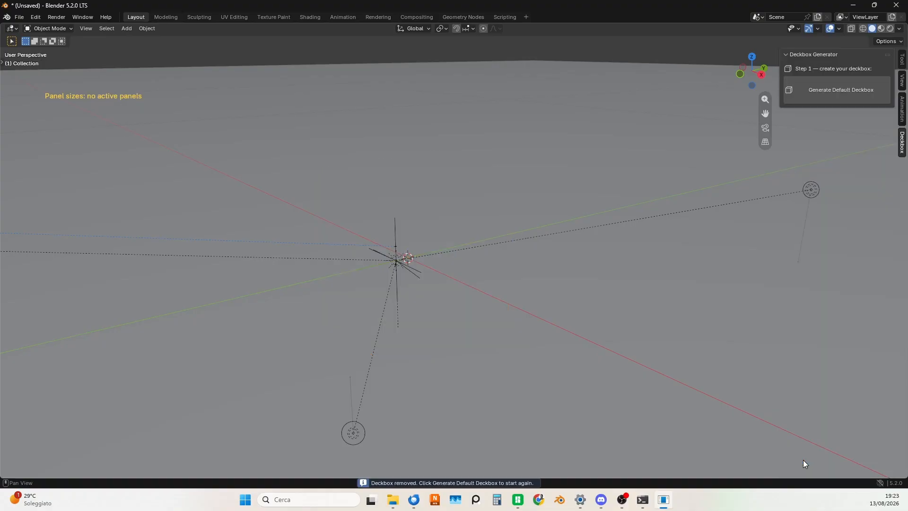
pyautogui.scroll(3, 465, 302)
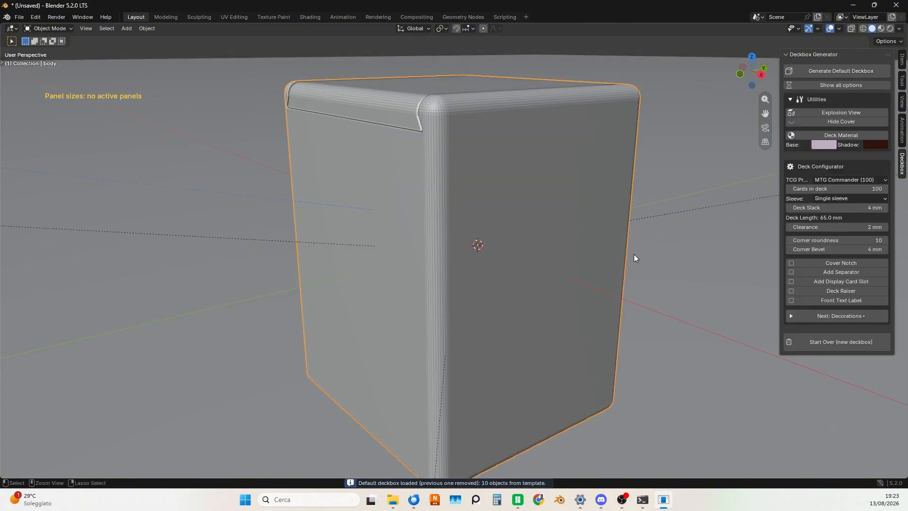
# Undo the default deckbox generation and the start-over to bring back the decorated deckbox
pyautogui.hotkey('ctrl', 'z')
pyautogui.hotkey('ctrl', 'z')
pyautogui.scroll(-3, 698, 192)
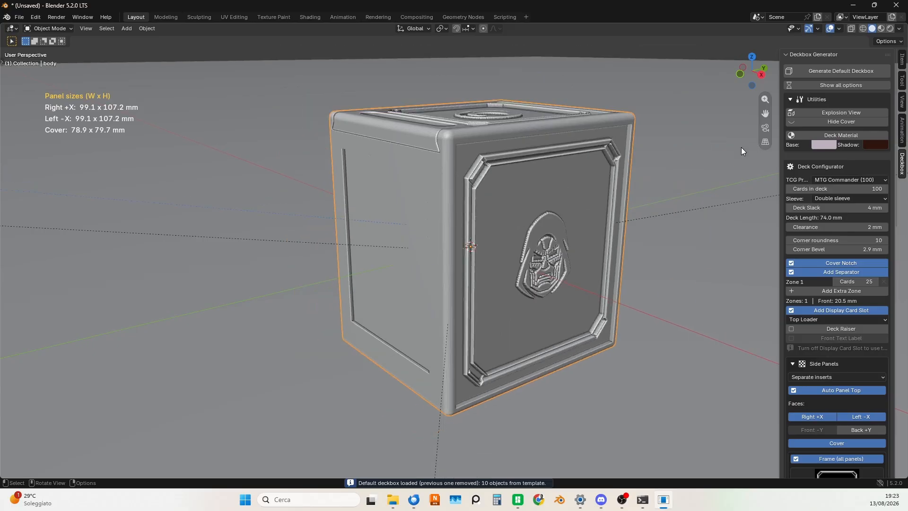
# Show the deckbox in rendered shading and apply the deck material to all its parts
pyautogui.moveTo(663, 186); pyautogui.dragTo(624, 222, button='middle')
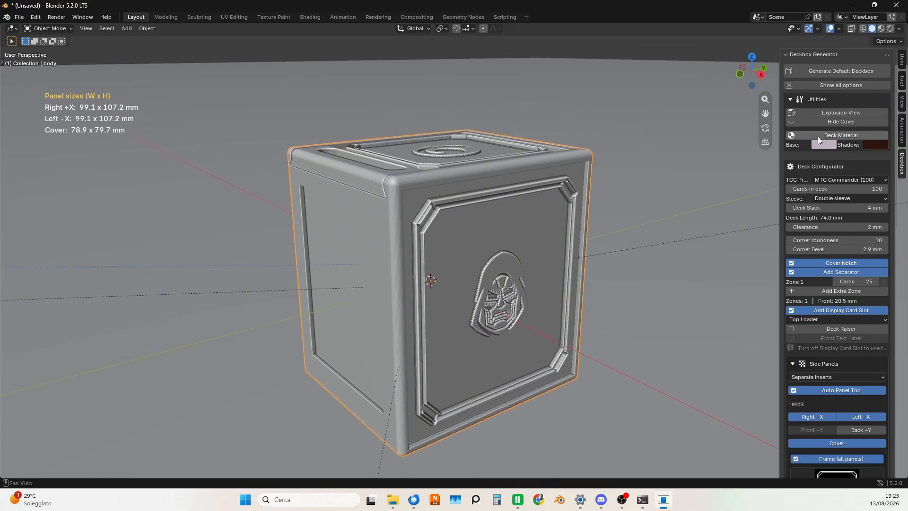
pyautogui.click(890, 30)
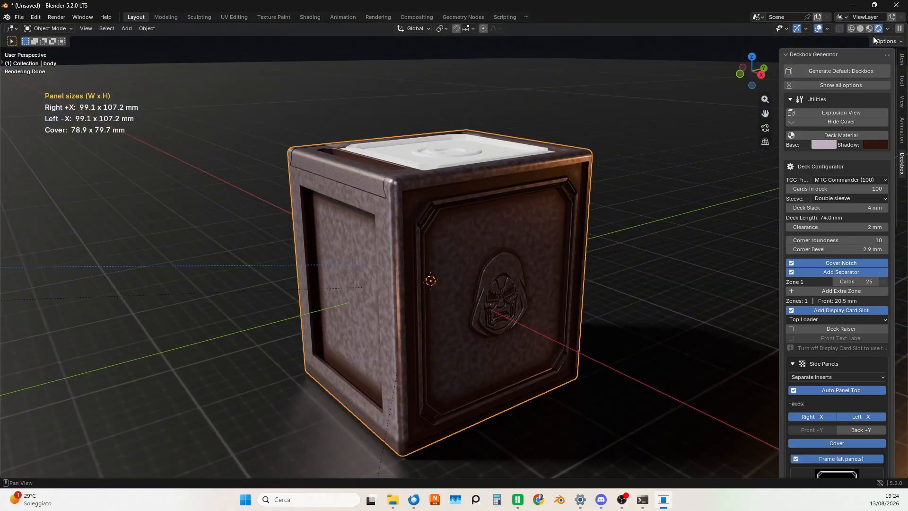
pyautogui.moveTo(629, 234)
pyautogui.mouseDown(button='middle')
pyautogui.moveTo(700, 241)
pyautogui.moveTo(626, 243)
pyautogui.mouseUp(button='middle')
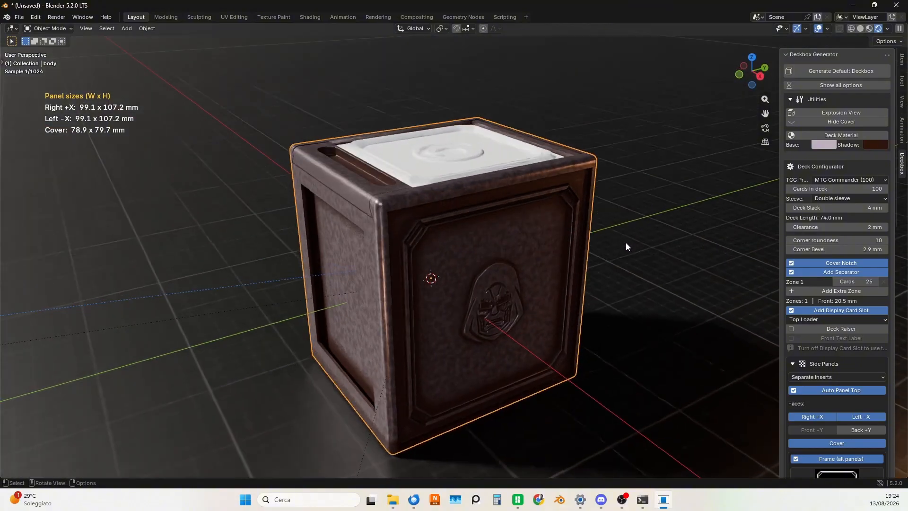
pyautogui.click(842, 135)
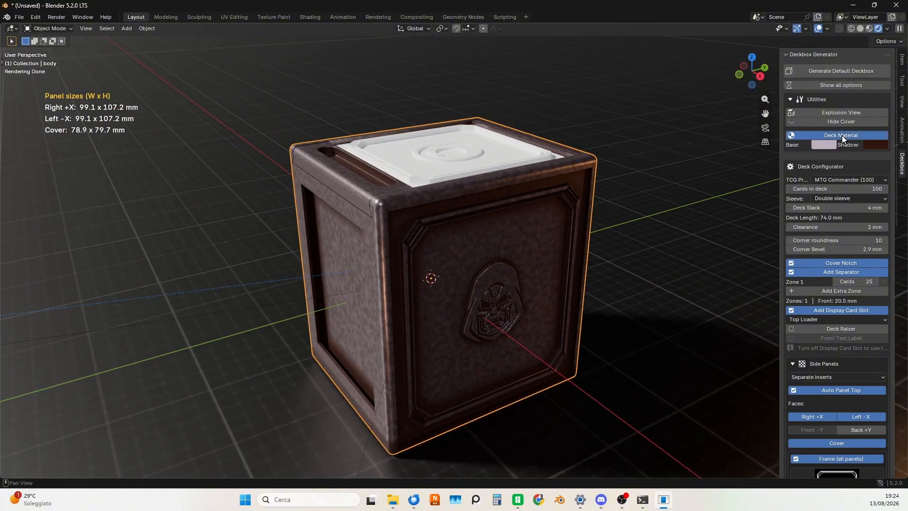
# Set the deck material's base color to blue, hex #4A61BF
pyautogui.moveTo(617, 282)
pyautogui.mouseDown(button='middle')
pyautogui.moveTo(711, 263)
pyautogui.moveTo(691, 280)
pyautogui.moveTo(614, 276)
pyautogui.mouseUp(button='middle')
pyautogui.click(821, 146)
pyautogui.click(800, 176)
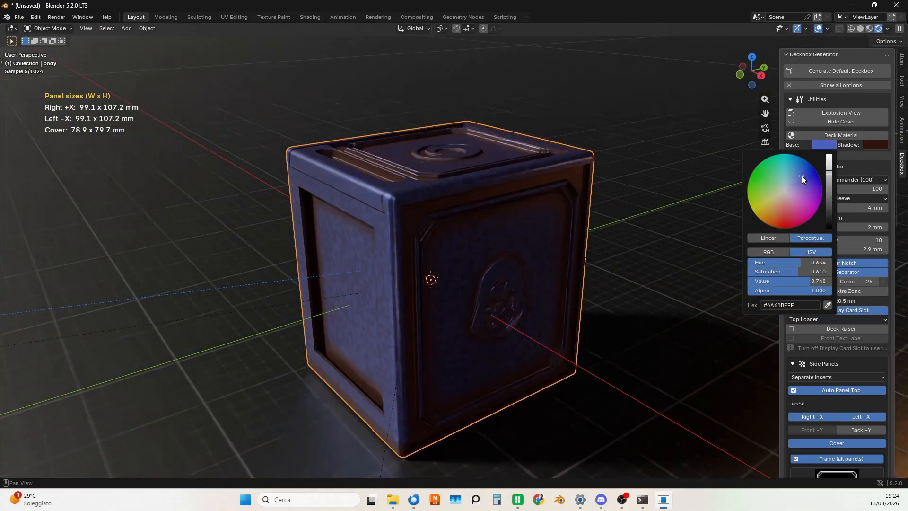
# Set the deck material's shadow color to dark purple, hex #2F1528
pyautogui.moveTo(676, 268); pyautogui.dragTo(800, 266, button='middle')
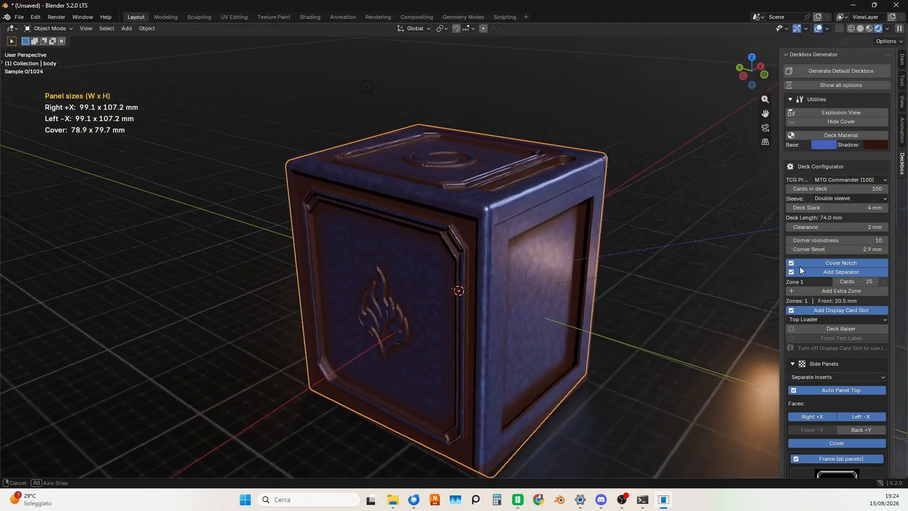
pyautogui.click(874, 146)
pyautogui.click(850, 191)
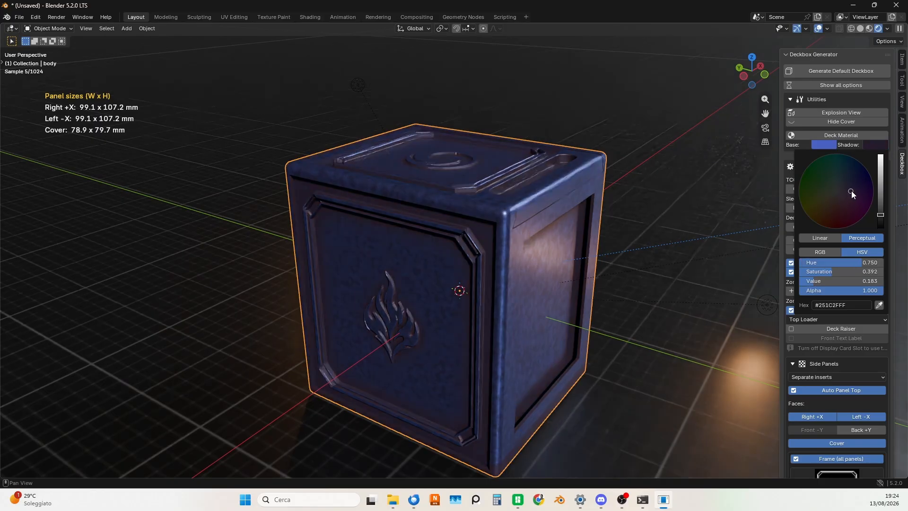
pyautogui.click(850, 206)
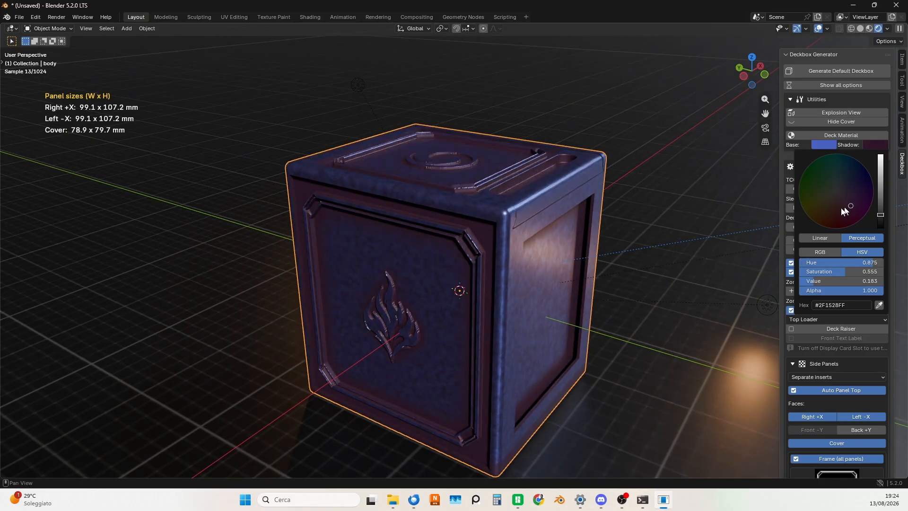
# Set the deck material's base color to crimson red and return the viewport to solid shading
pyautogui.click(823, 145)
pyautogui.click(791, 220)
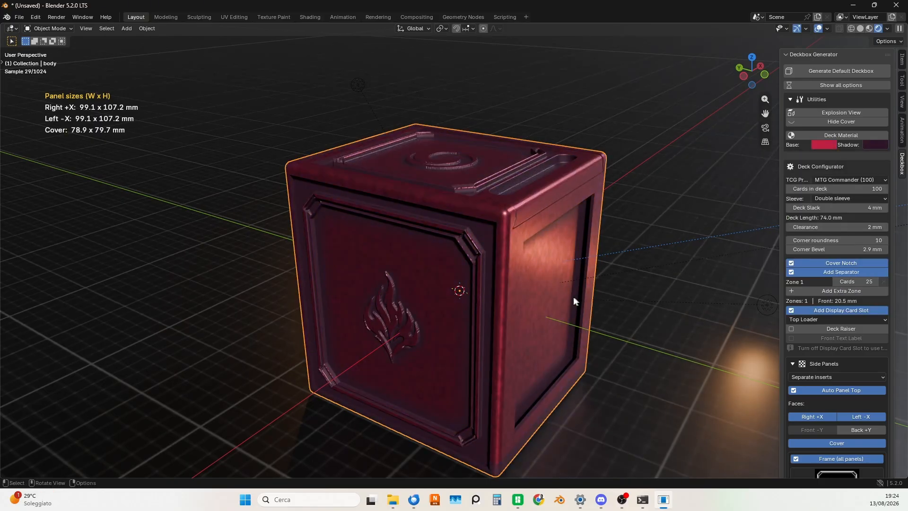
pyautogui.moveTo(652, 299); pyautogui.dragTo(682, 203, button='middle')
pyautogui.click(860, 28)
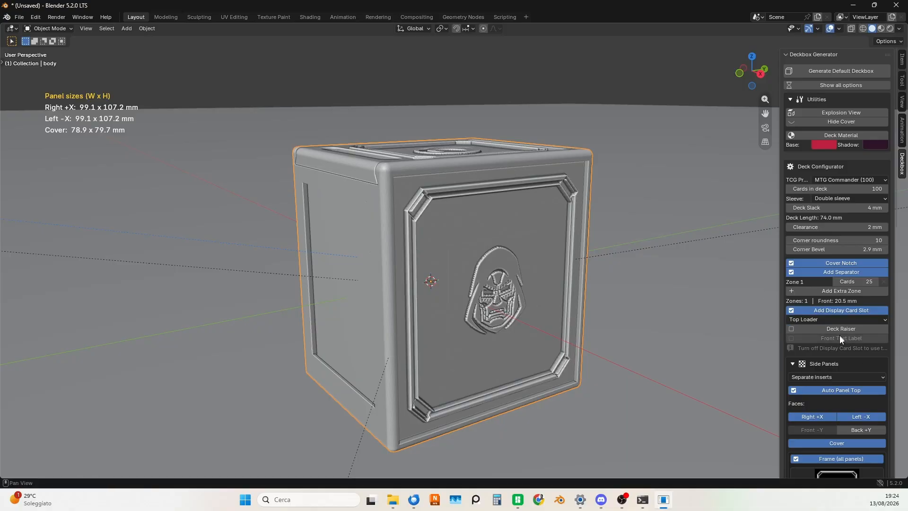
# Look through the available logo images for all side panels, keeping the current flame logo
pyautogui.scroll(-8, 839, 336)
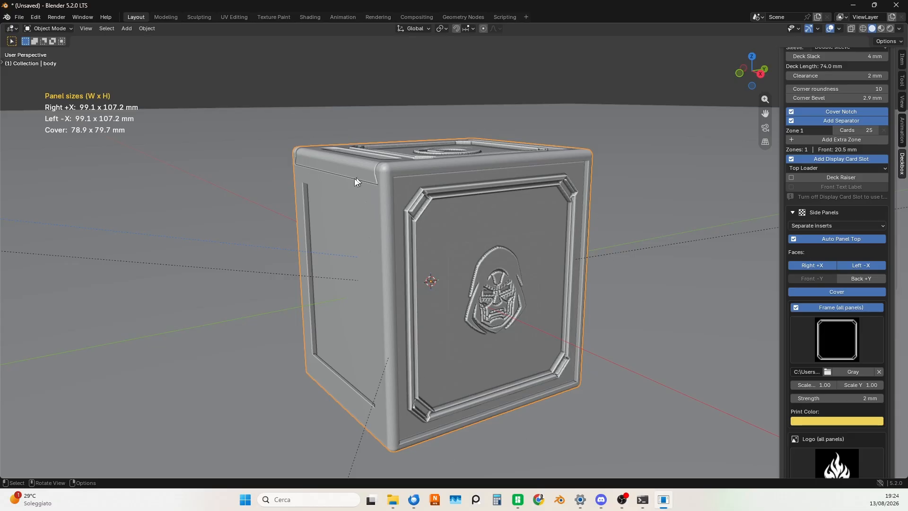
pyautogui.scroll(-8, 828, 315)
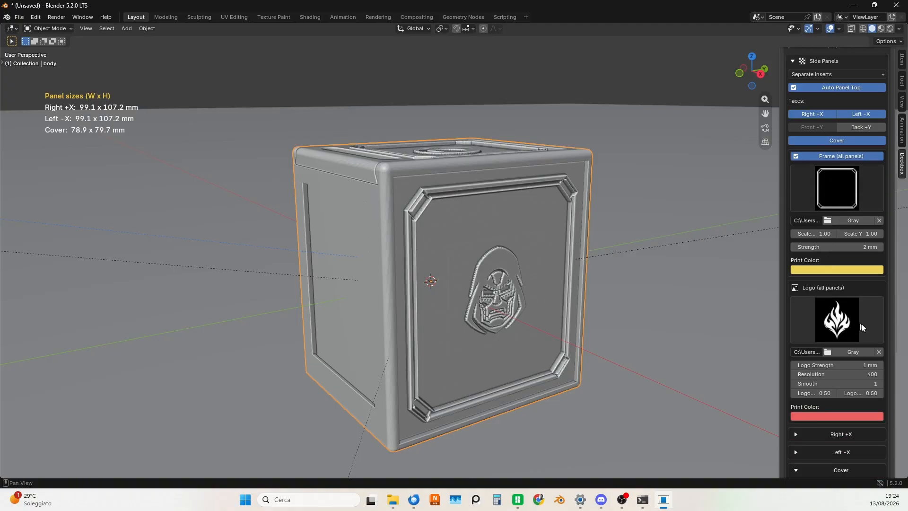
pyautogui.click(831, 321)
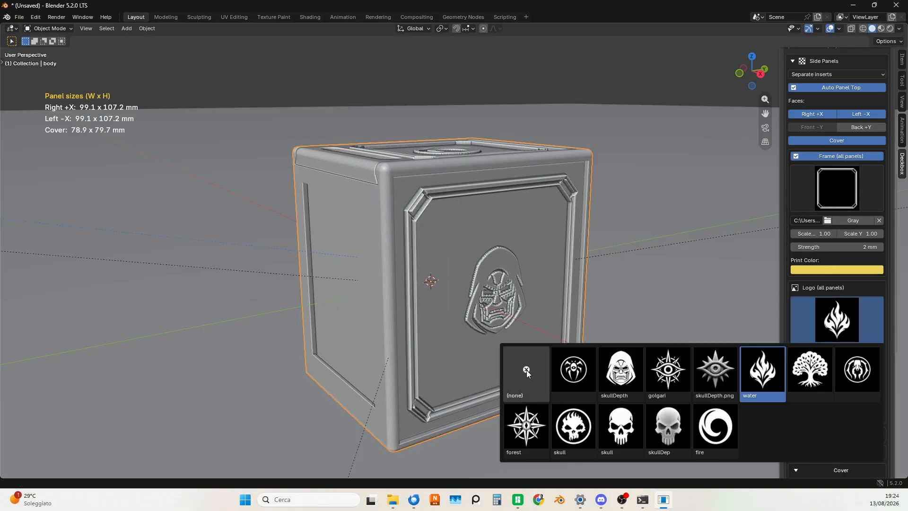
pyautogui.scroll(-5, 835, 291)
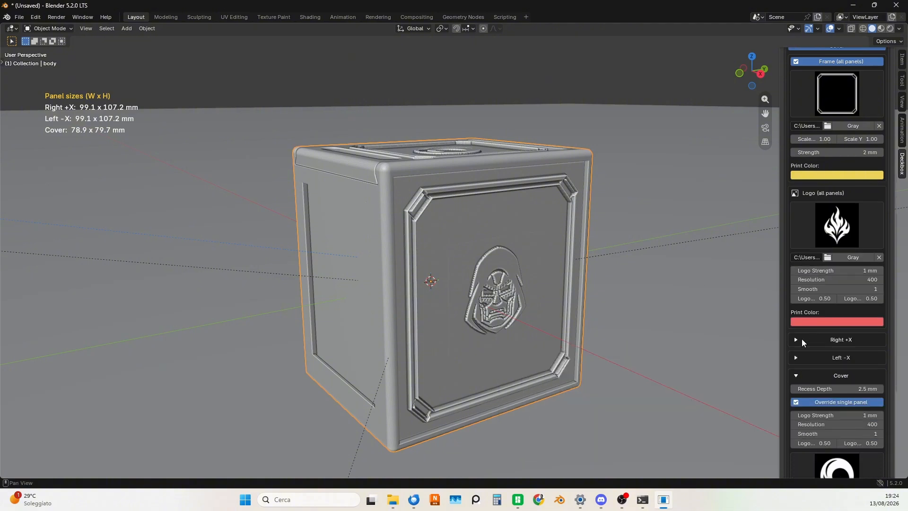
# Remove the hooded skull logo from the Right +X panel by setting its override logo image to none
pyautogui.click(798, 339)
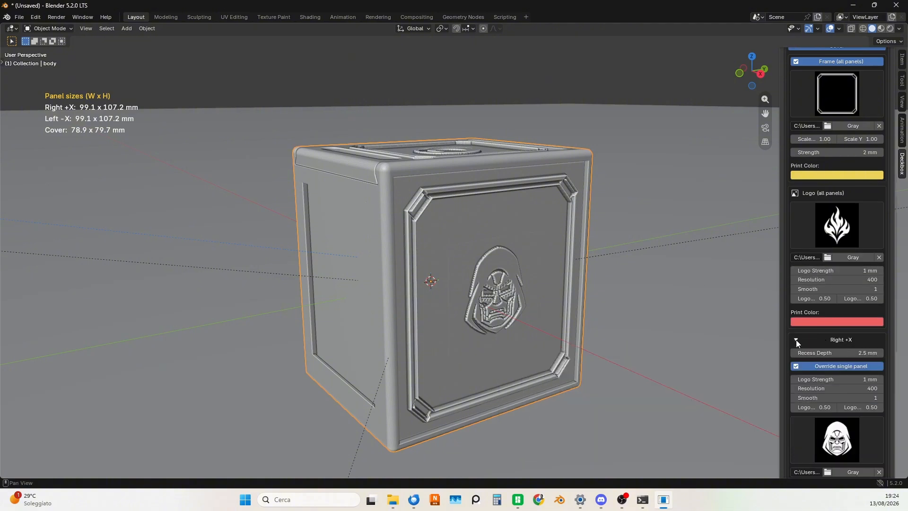
pyautogui.scroll(-3, 823, 383)
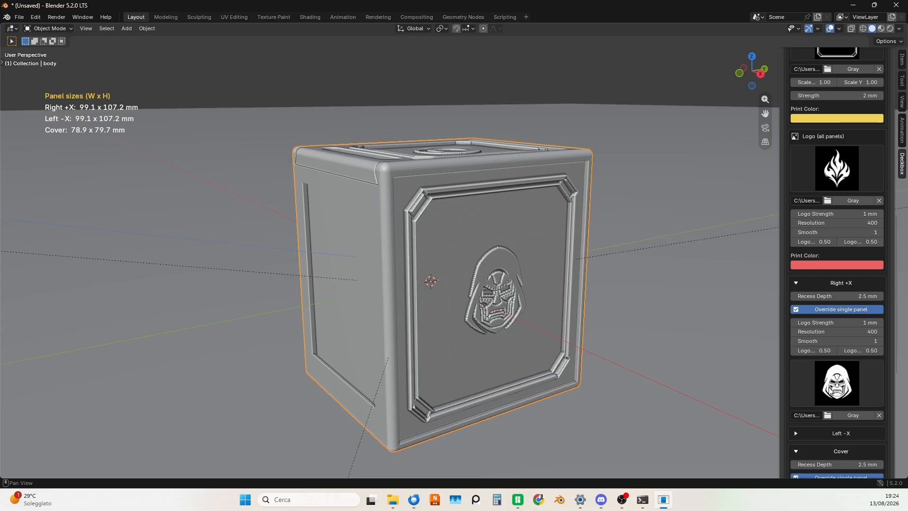
pyautogui.click(830, 390)
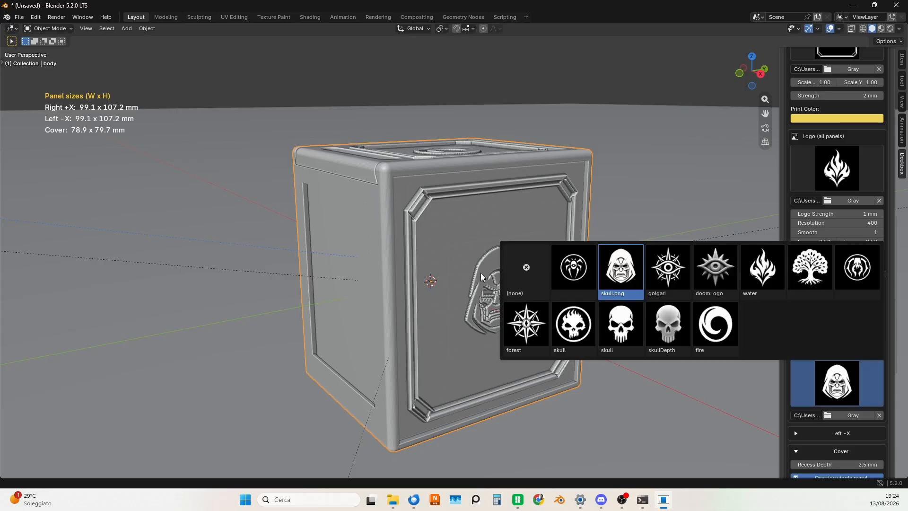
pyautogui.click(526, 268)
# Load 71_hard_scale_height.tif from the Scales folder of the Brushes displacement patterns as the frame image for all panels
pyautogui.scroll(10, 839, 217)
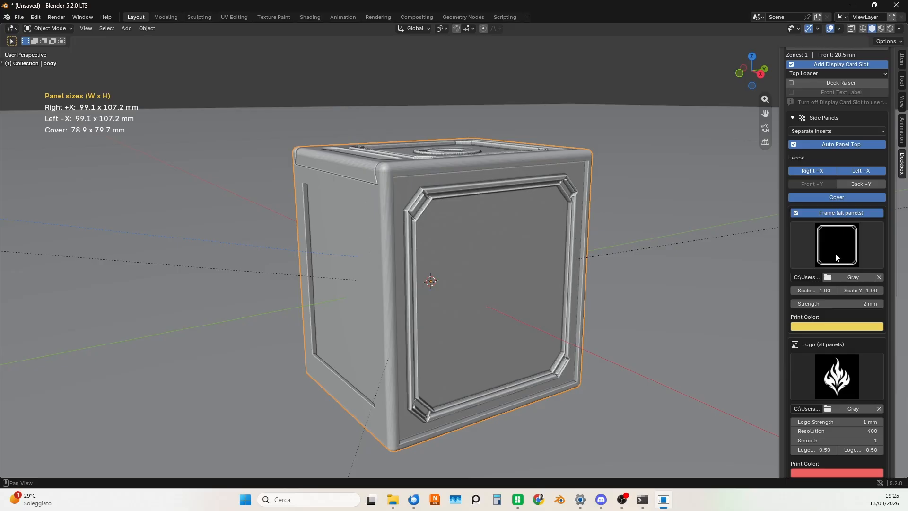
pyautogui.click(828, 277)
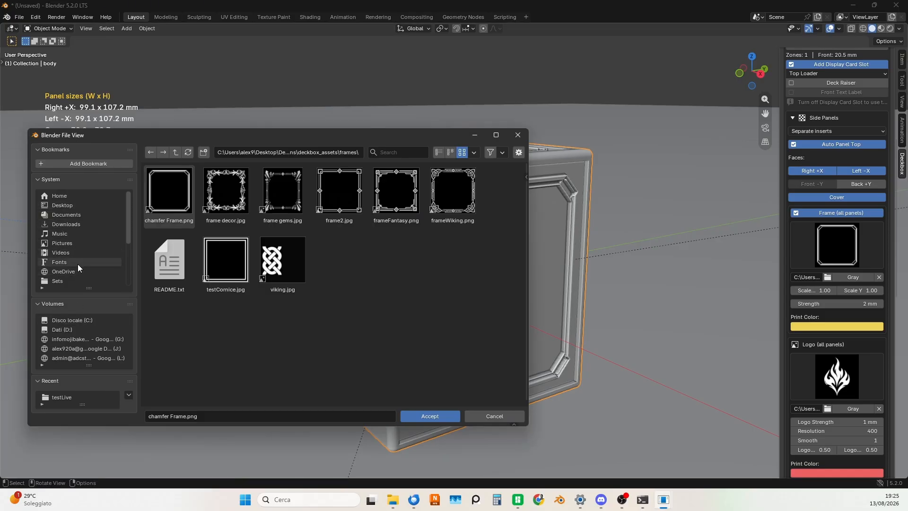
pyautogui.scroll(-3, 78, 264)
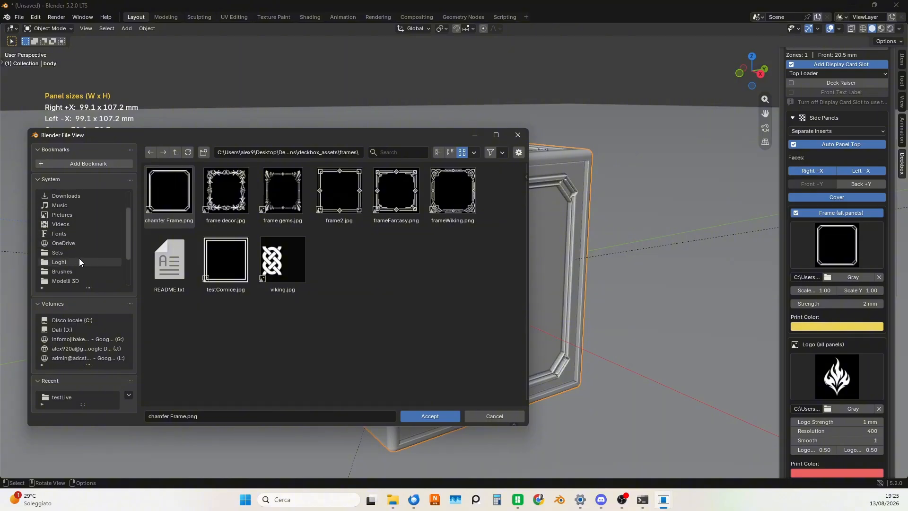
pyautogui.click(79, 269)
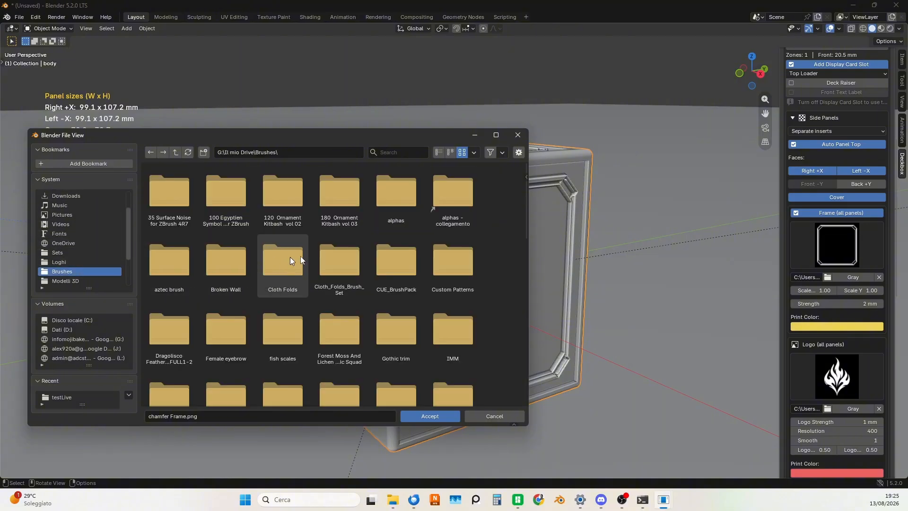
pyautogui.doubleClick(404, 196)
pyautogui.doubleClick(395, 263)
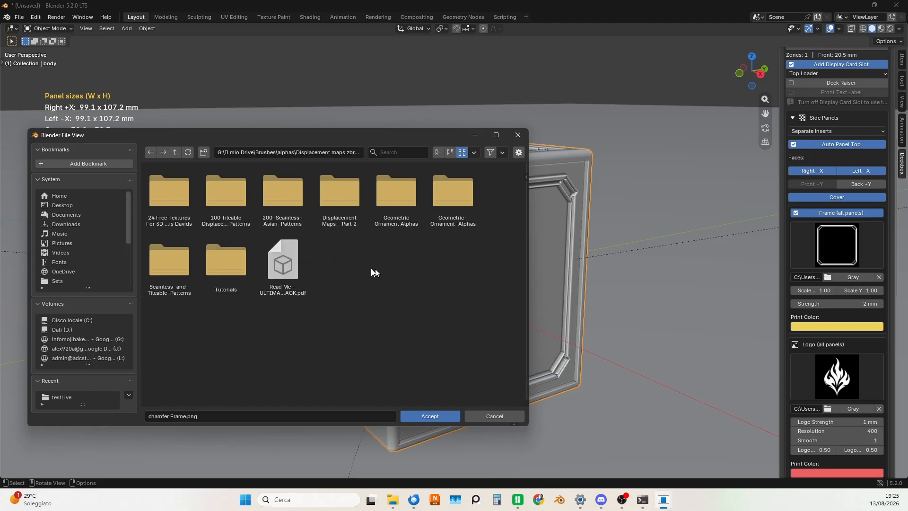
pyautogui.doubleClick(218, 197)
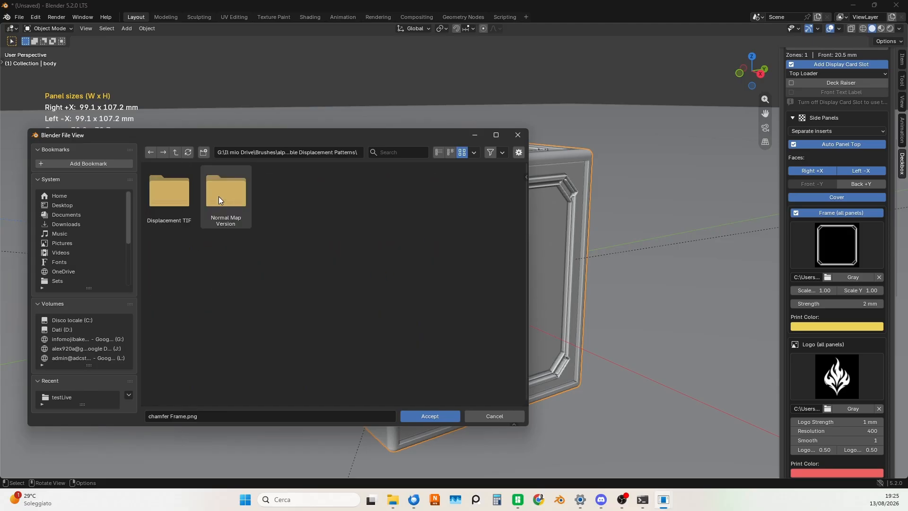
pyautogui.doubleClick(172, 197)
pyautogui.doubleClick(281, 268)
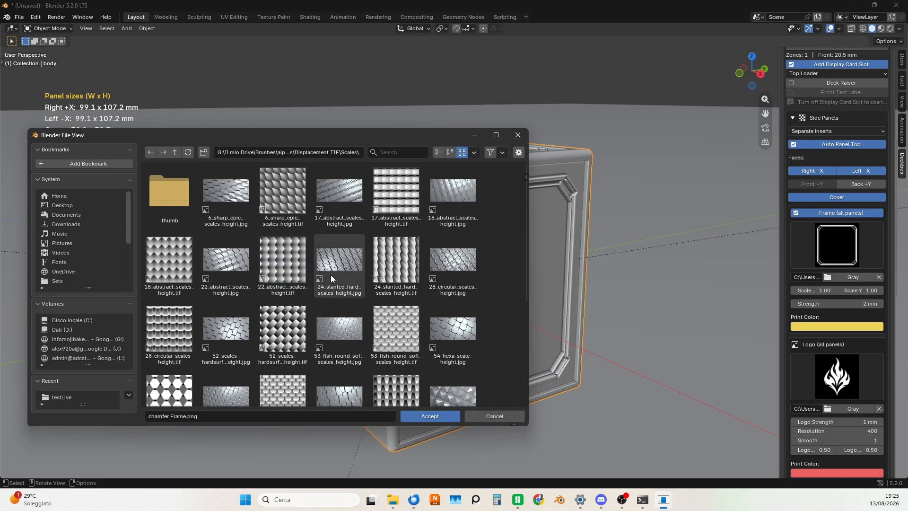
pyautogui.scroll(-5, 283, 268)
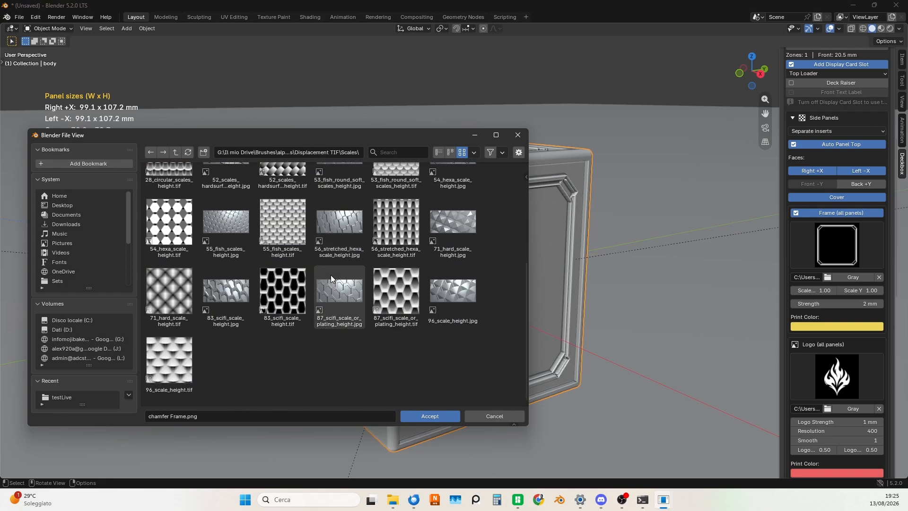
pyautogui.doubleClick(163, 294)
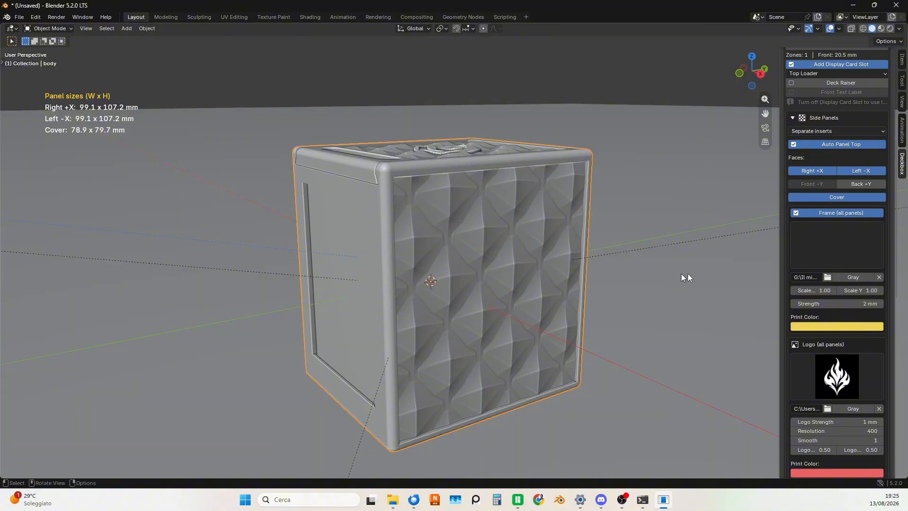
pyautogui.moveTo(523, 264); pyautogui.dragTo(598, 262, button='middle')
# Replace the all-panels frame image with Scales06.jpg from the 2K_TilingScaleAlphas folder under Scale Alphas and inspect the scales on the box
pyautogui.click(828, 278)
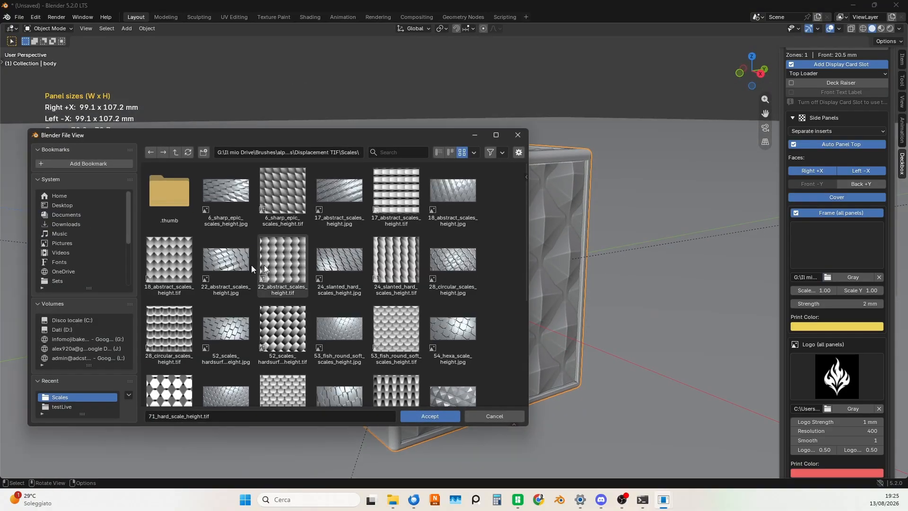
pyautogui.click(175, 152)
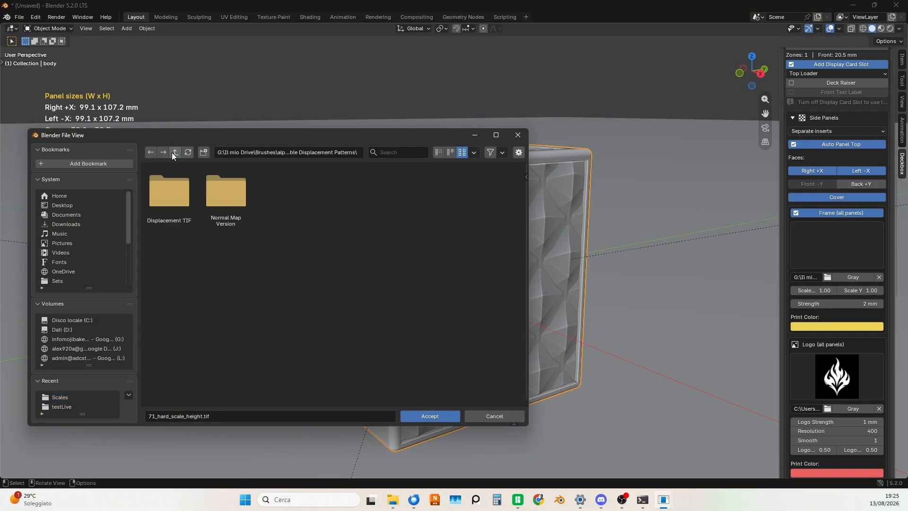
pyautogui.click(174, 152)
pyautogui.click(175, 152)
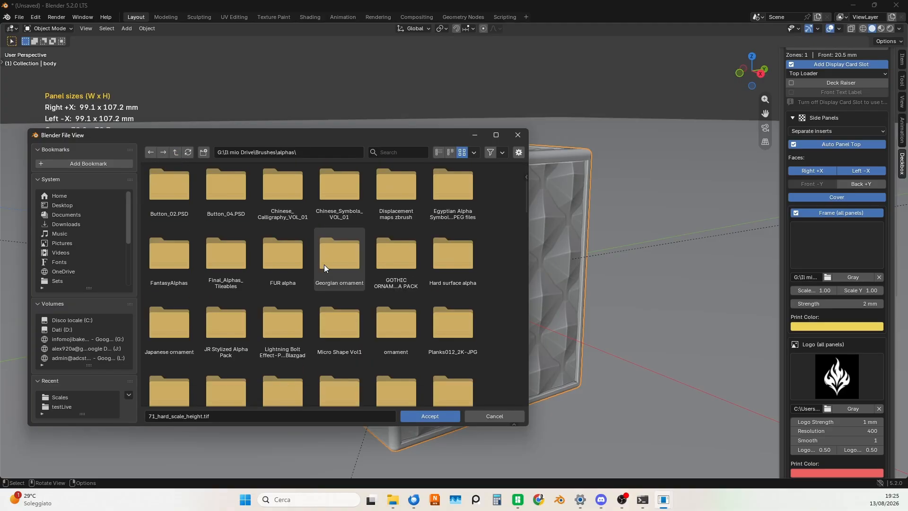
pyautogui.scroll(-4, 341, 270)
pyautogui.doubleClick(338, 271)
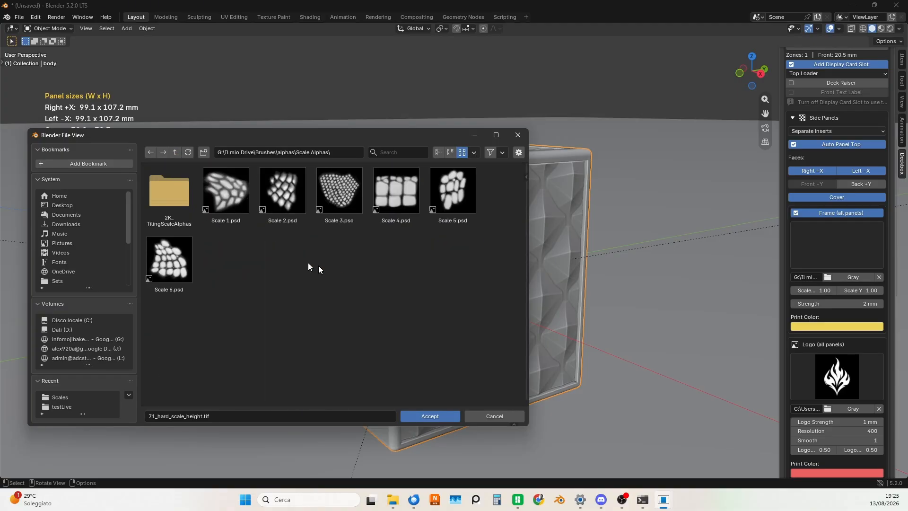
pyautogui.doubleClick(169, 193)
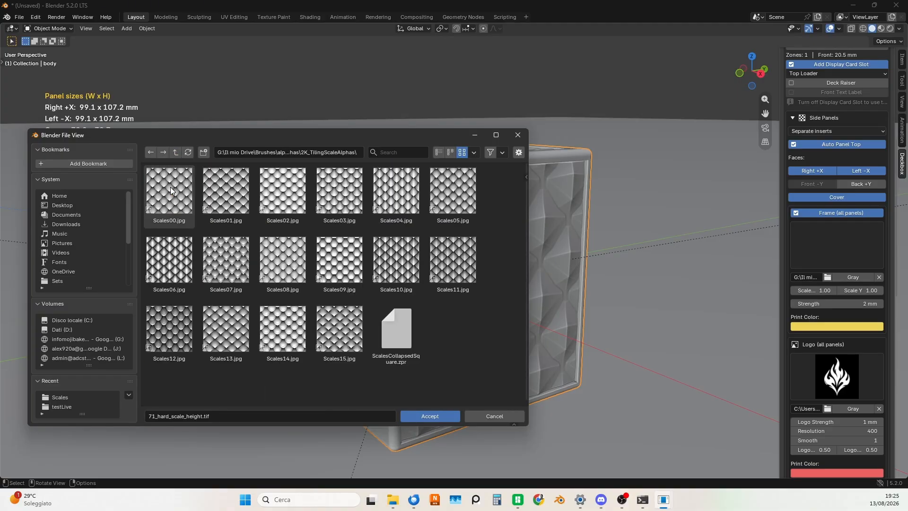
pyautogui.doubleClick(165, 276)
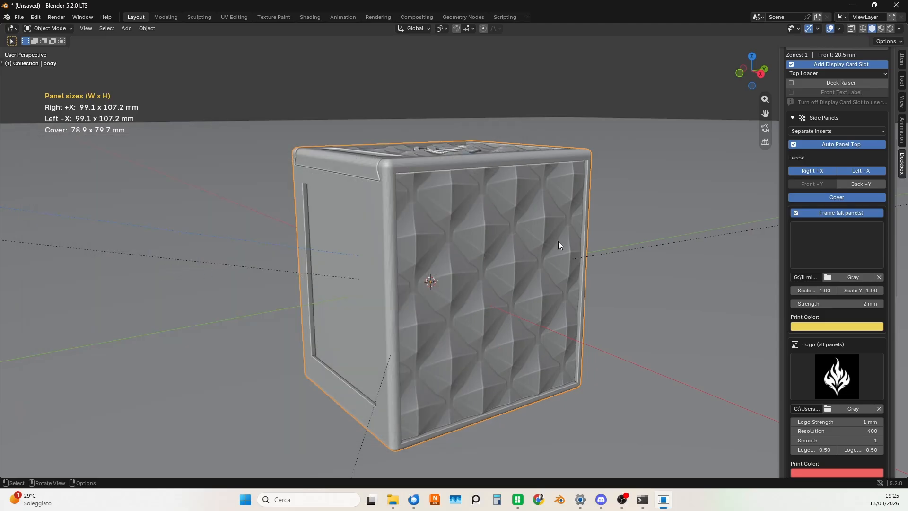
pyautogui.moveTo(610, 276)
pyautogui.mouseDown(button='middle')
pyautogui.moveTo(594, 293)
pyautogui.moveTo(589, 268)
pyautogui.moveTo(609, 273)
pyautogui.mouseUp(button='middle')
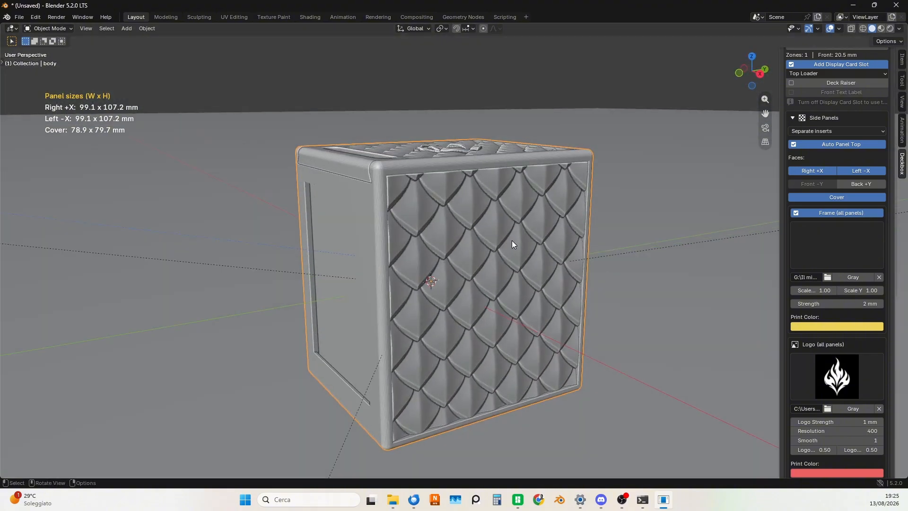
pyautogui.moveTo(511, 240); pyautogui.dragTo(410, 196, button='middle')
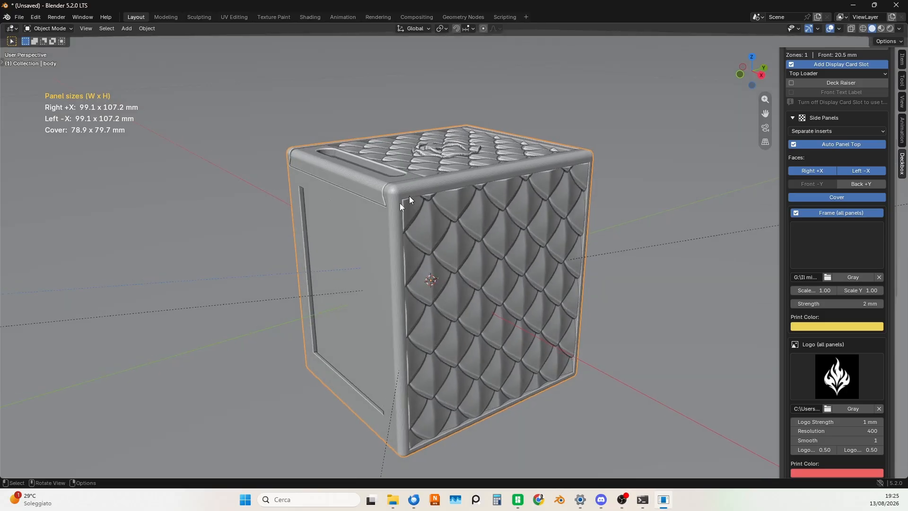
pyautogui.moveTo(502, 303); pyautogui.dragTo(480, 286, button='middle')
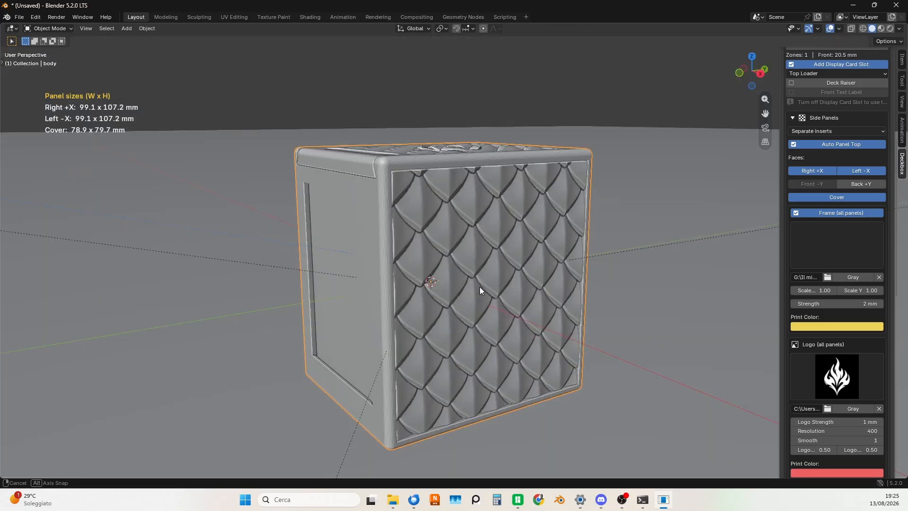
# Set the frame strength for all panels to 4 mm and inspect the relief on both side panels
pyautogui.click(848, 307)
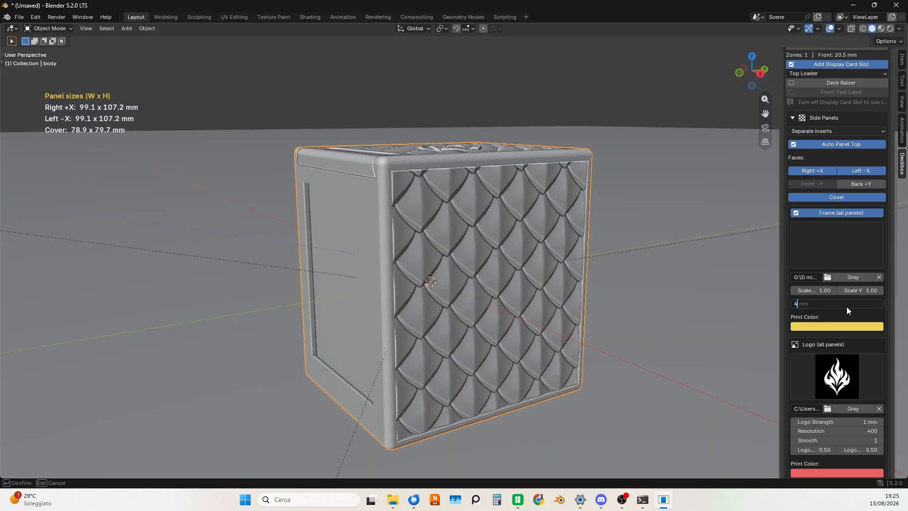
pyautogui.press('Return')
pyautogui.moveTo(482, 280); pyautogui.dragTo(522, 267, button='middle')
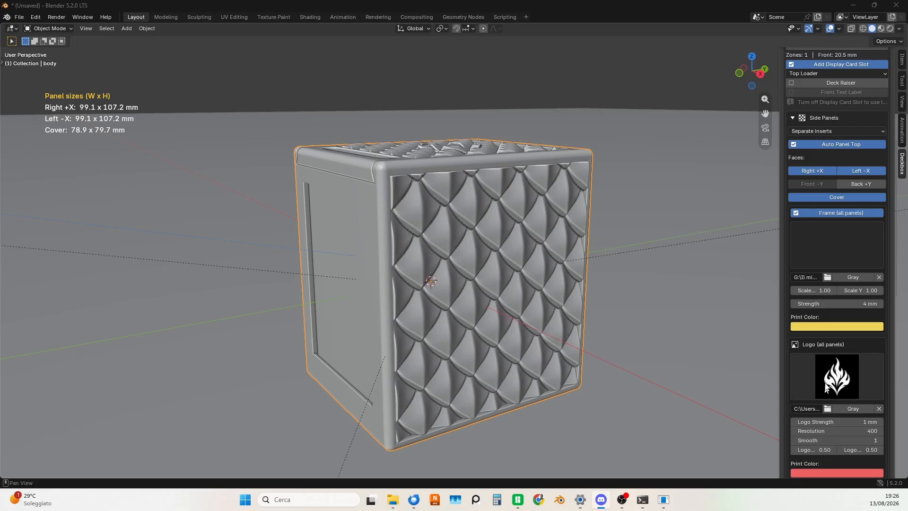
pyautogui.moveTo(596, 312); pyautogui.dragTo(676, 293, button='middle')
# Clear the frame image for all panels by choosing none
pyautogui.scroll(2, 836, 272)
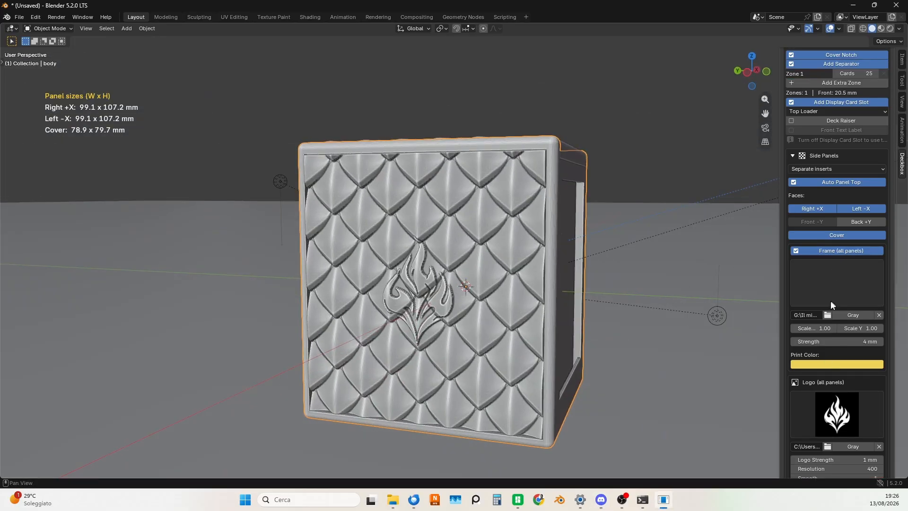
pyautogui.click(830, 299)
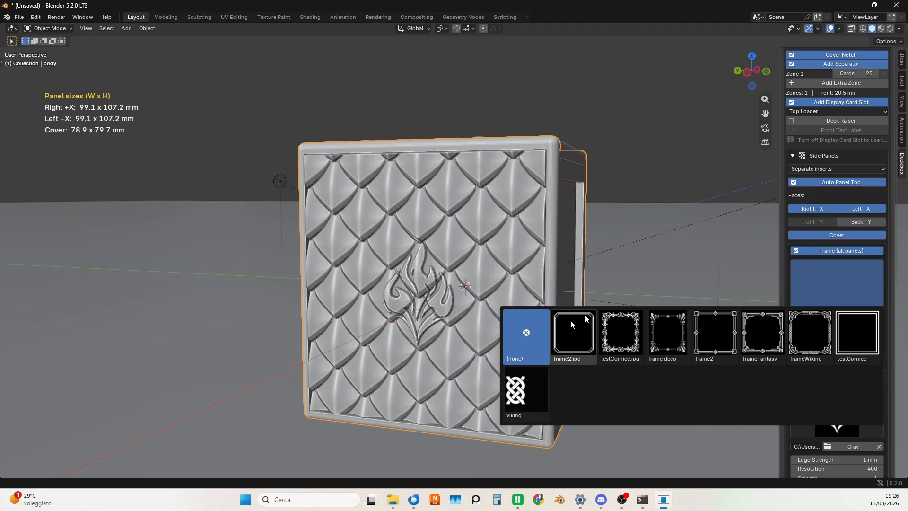
pyautogui.click(528, 336)
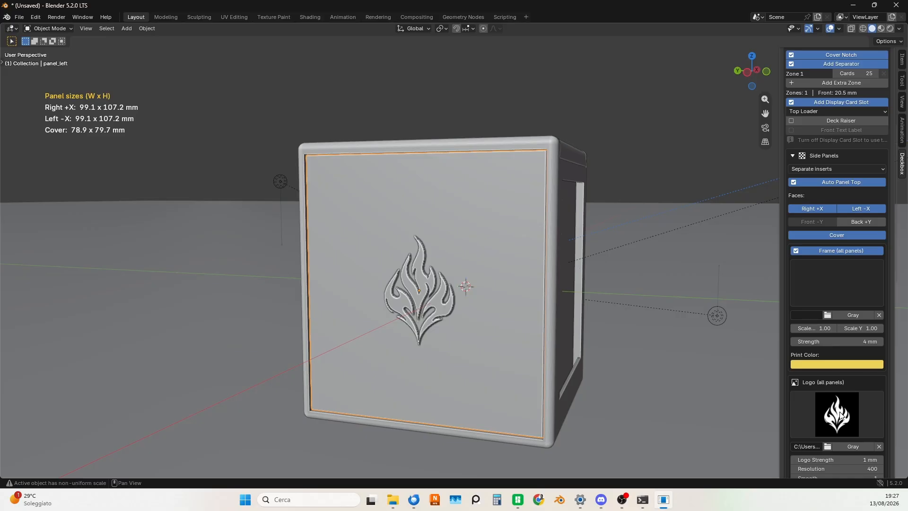
# Load 05_oni_copia.jpg from the Downloads folder as the logo image for all panels and inspect its relief up close
pyautogui.scroll(-2, 827, 409)
pyautogui.click(827, 409)
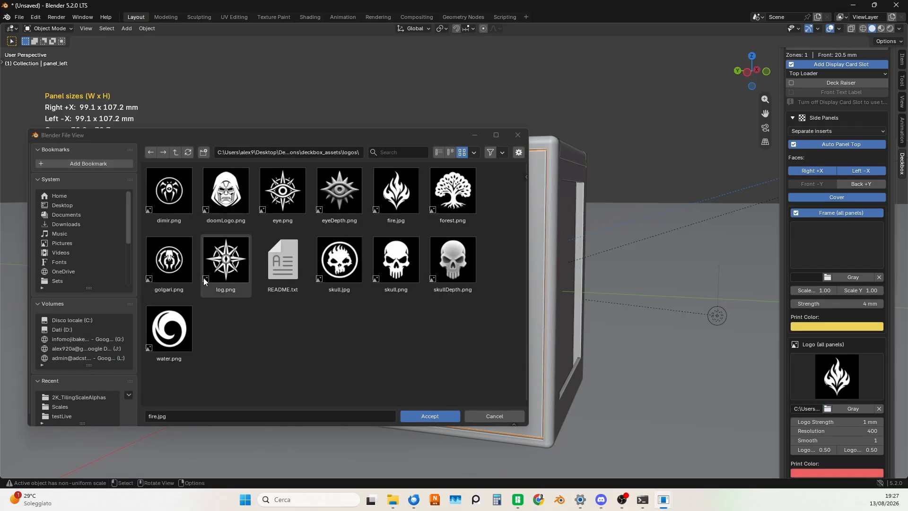
pyautogui.click(78, 224)
pyautogui.scroll(-15, 240, 282)
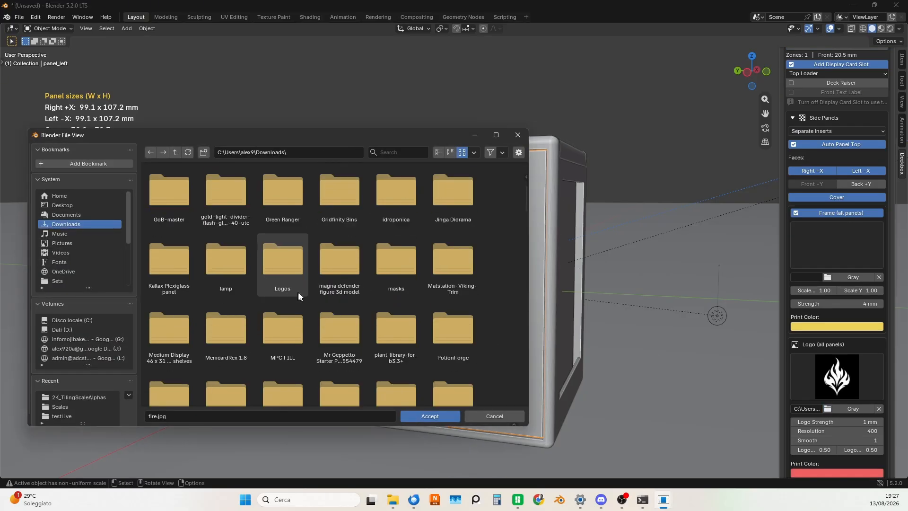
pyautogui.scroll(3, 352, 300)
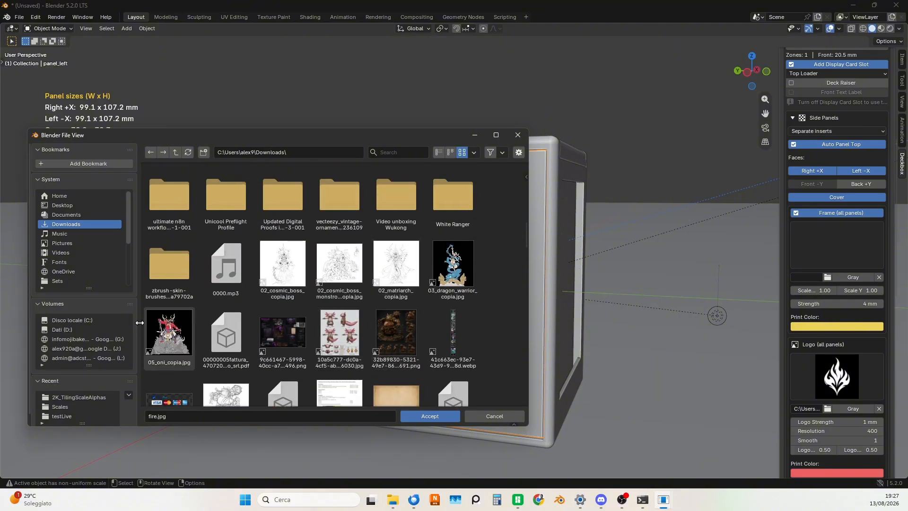
pyautogui.scroll(1, 157, 322)
pyautogui.doubleClick(167, 327)
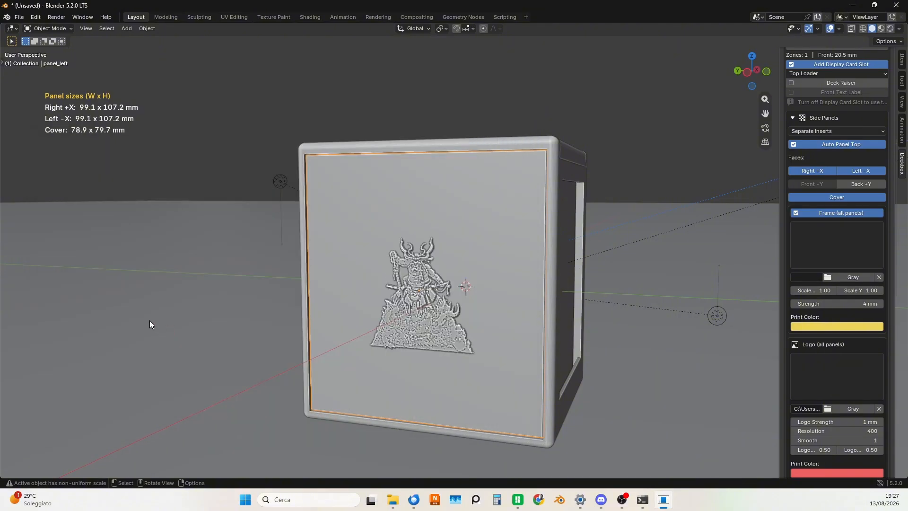
pyautogui.moveTo(449, 336); pyautogui.dragTo(521, 320, button='middle')
pyautogui.scroll(3, 450, 336)
pyautogui.scroll(-2, 450, 336)
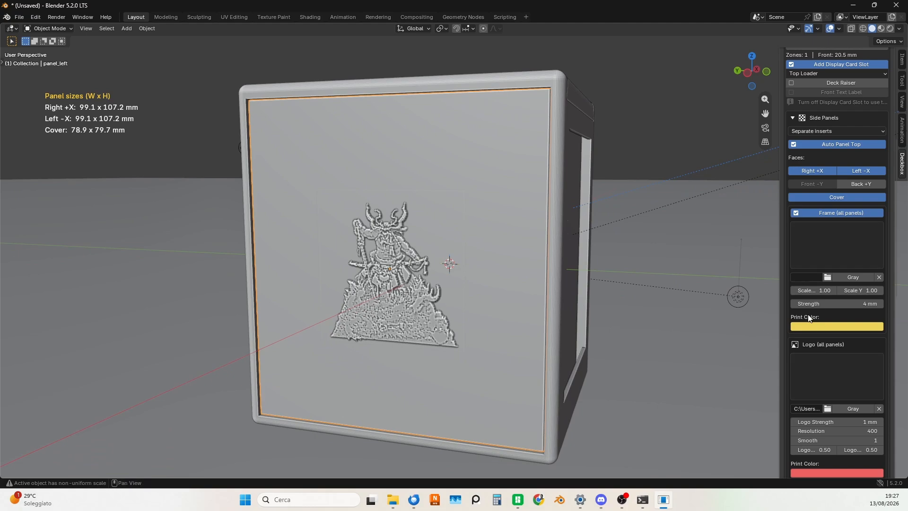
# Set the all-panels frame's X scale to 2 and check the available frame images, keeping none selected
pyautogui.click(824, 292)
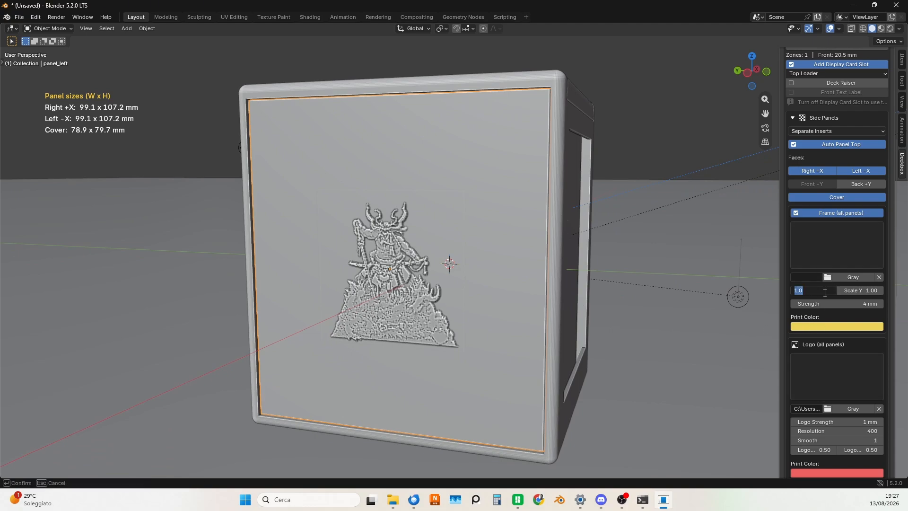
pyautogui.write('2')
pyautogui.press('Return')
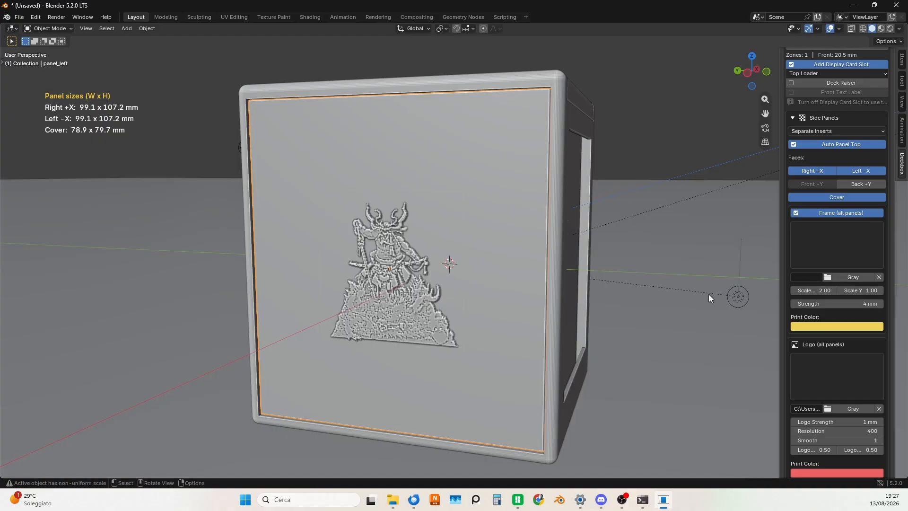
pyautogui.moveTo(709, 297)
pyautogui.mouseDown(button='middle')
pyautogui.moveTo(547, 307)
pyautogui.moveTo(715, 308)
pyautogui.mouseUp(button='middle')
pyautogui.click(826, 258)
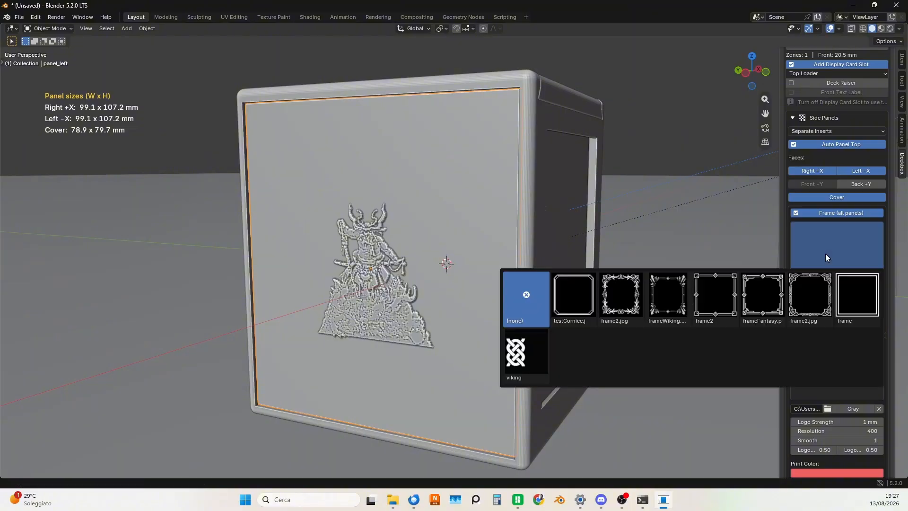
pyautogui.click(826, 254)
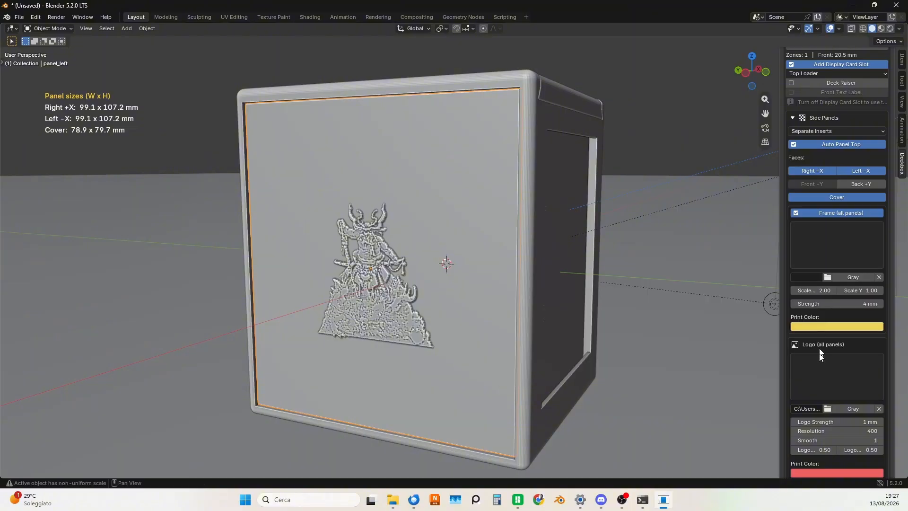
pyautogui.click(828, 409)
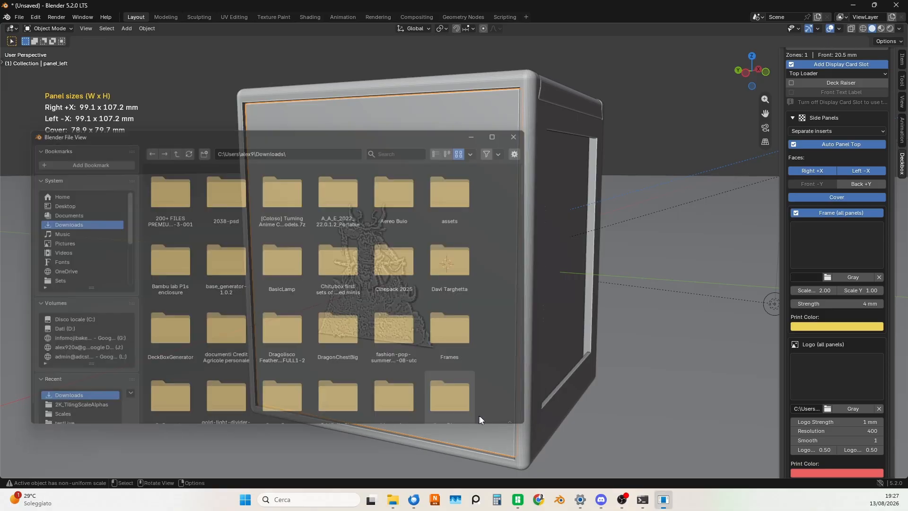
pyautogui.click(830, 379)
pyautogui.click(830, 379)
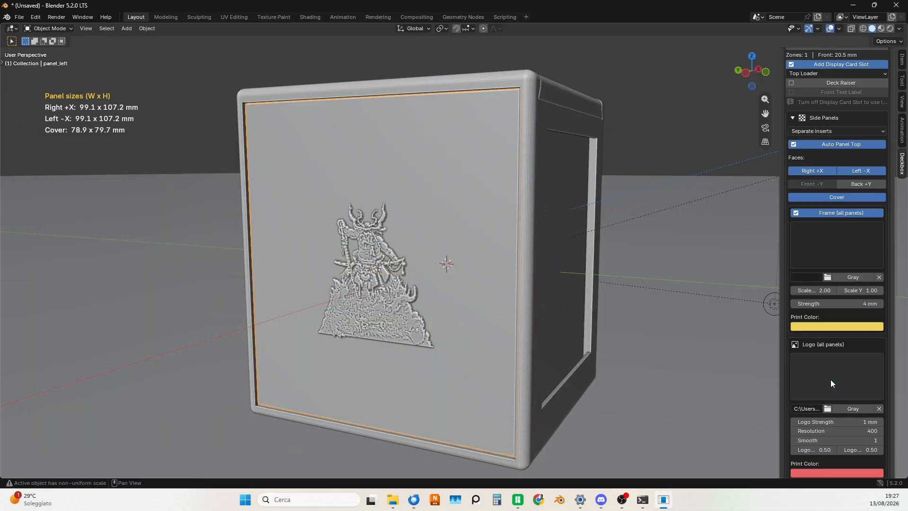
# Set the all-panels logo's X and Y scale to 2 and inspect the enlarged relief on the left panel
pyautogui.click(828, 450)
pyautogui.write('2')
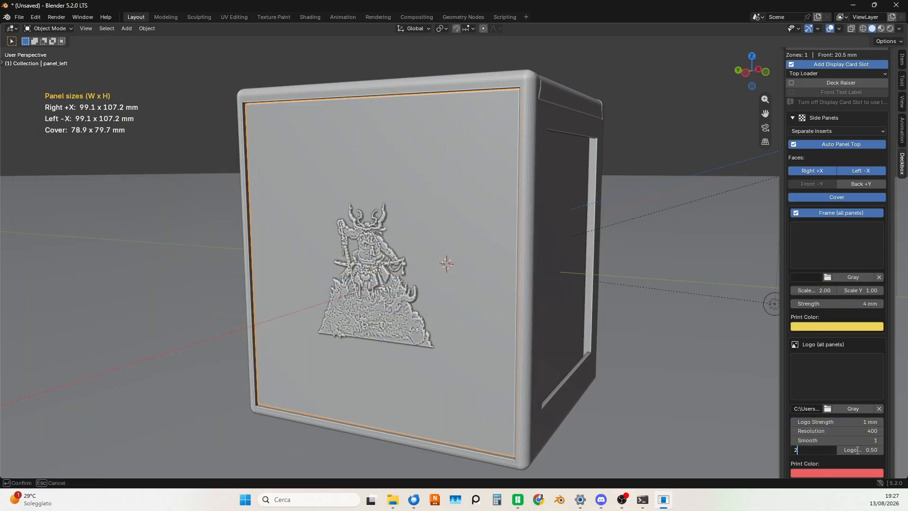
pyautogui.press('Return')
pyautogui.click(854, 449)
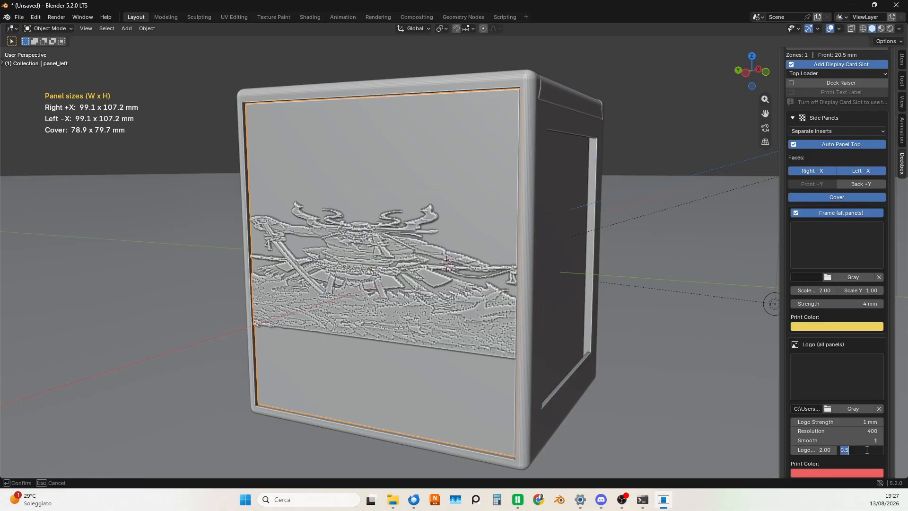
pyautogui.write('2')
pyautogui.press('Return')
pyautogui.moveTo(456, 334); pyautogui.dragTo(685, 343, button='middle')
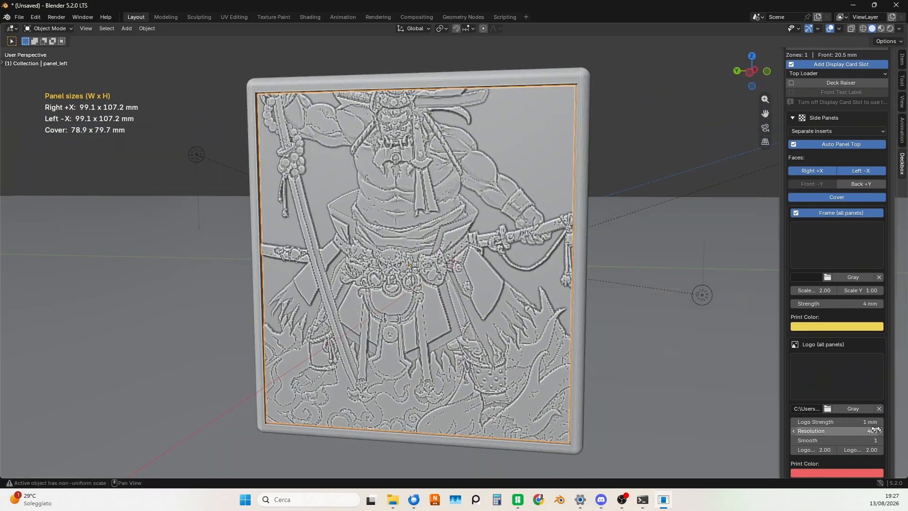
# Convert the all-panels logo image to grayscale with a contrast of 2.46 and inspect the left panel's relief up close
pyautogui.click(850, 408)
pyautogui.moveTo(809, 413); pyautogui.dragTo(873, 412)
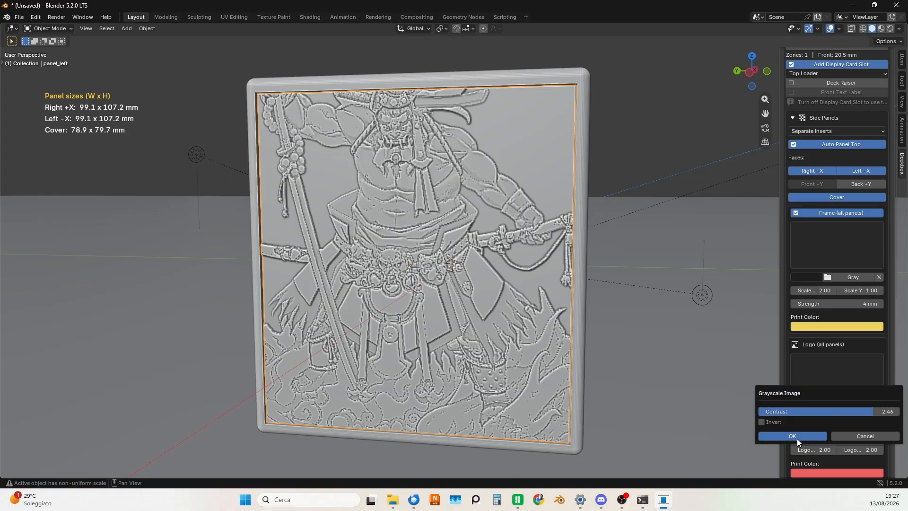
pyautogui.click(798, 441)
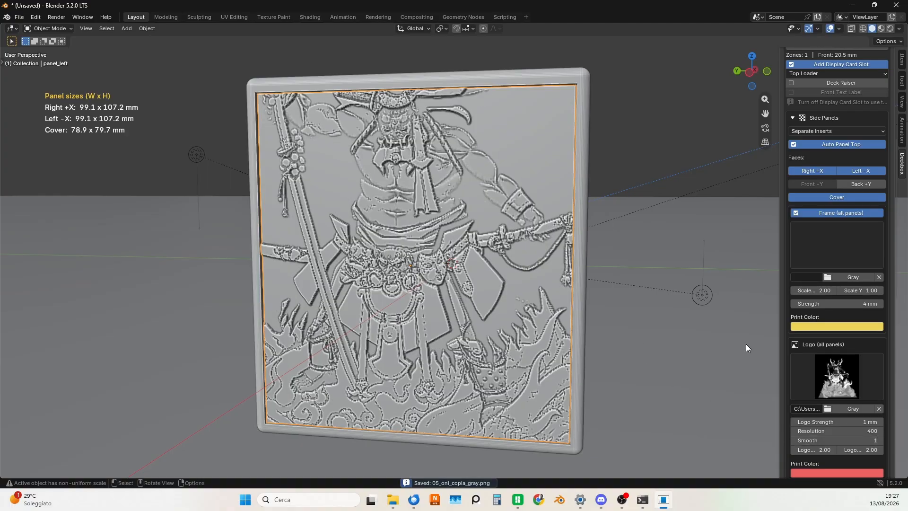
pyautogui.moveTo(400, 245); pyautogui.dragTo(388, 248, button='middle')
pyautogui.scroll(2, 375, 166)
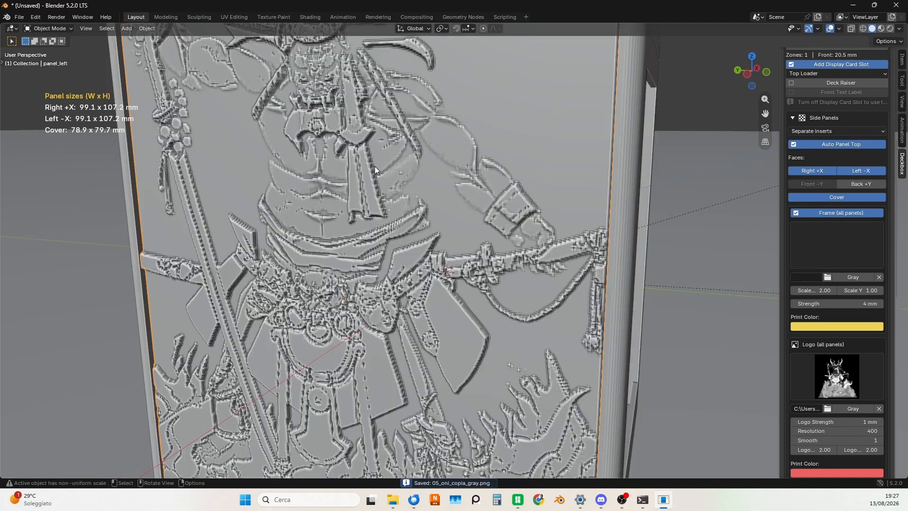
pyautogui.scroll(-1, 375, 166)
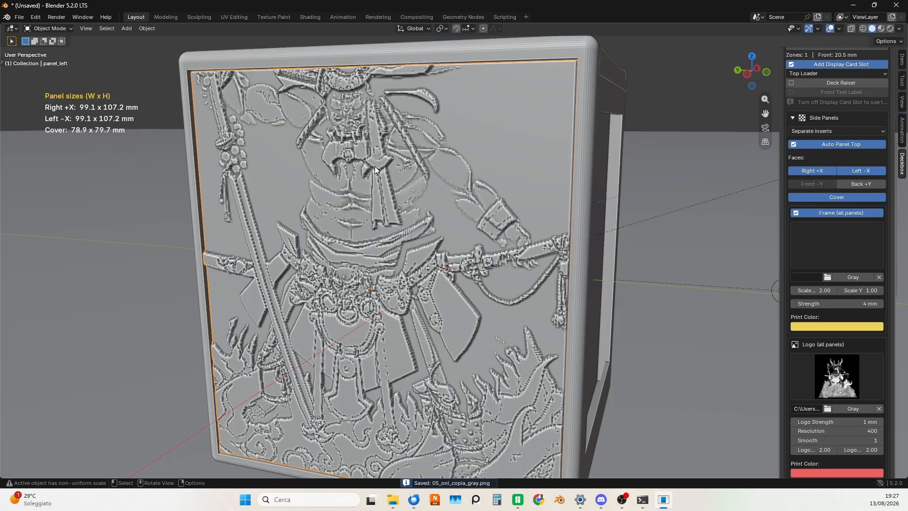
# Redo the logo image's grayscale conversion with contrast 2.92 and again with 0.61, checking the relief on the left panel
pyautogui.click(849, 410)
pyautogui.moveTo(852, 410); pyautogui.dragTo(896, 412)
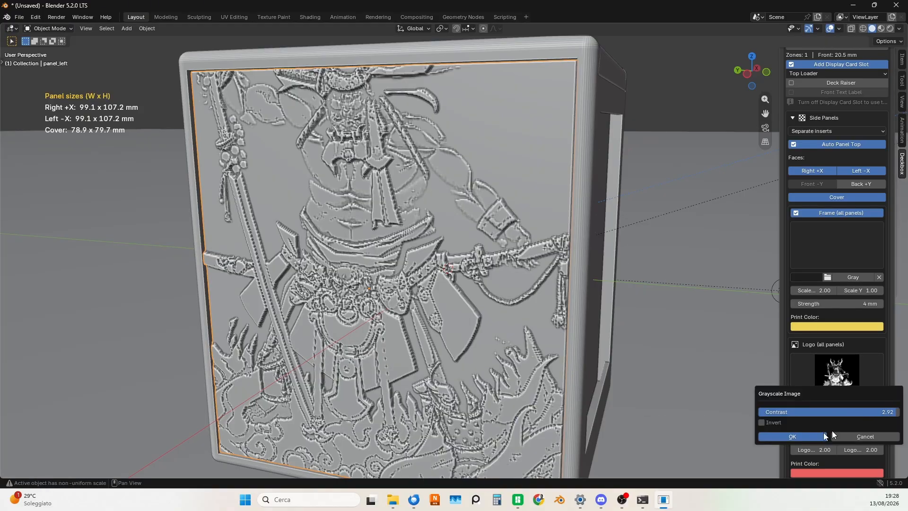
pyautogui.click(800, 437)
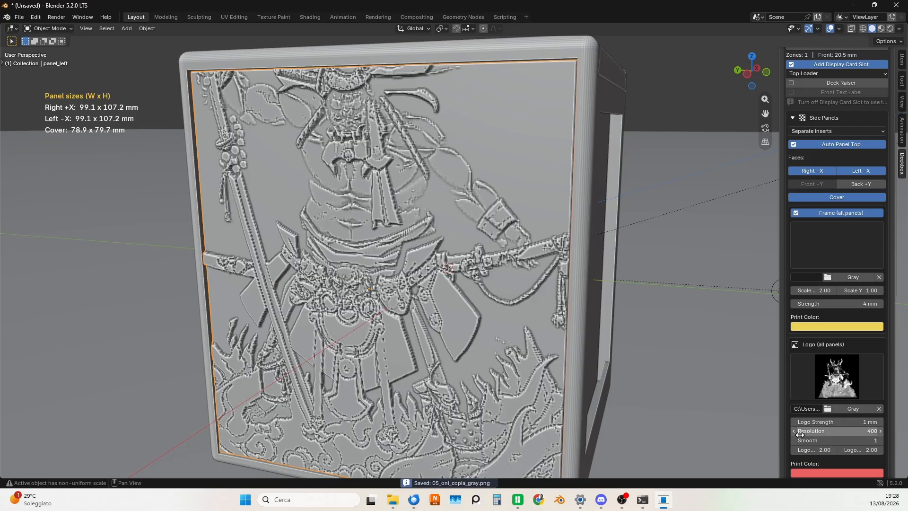
pyautogui.click(851, 410)
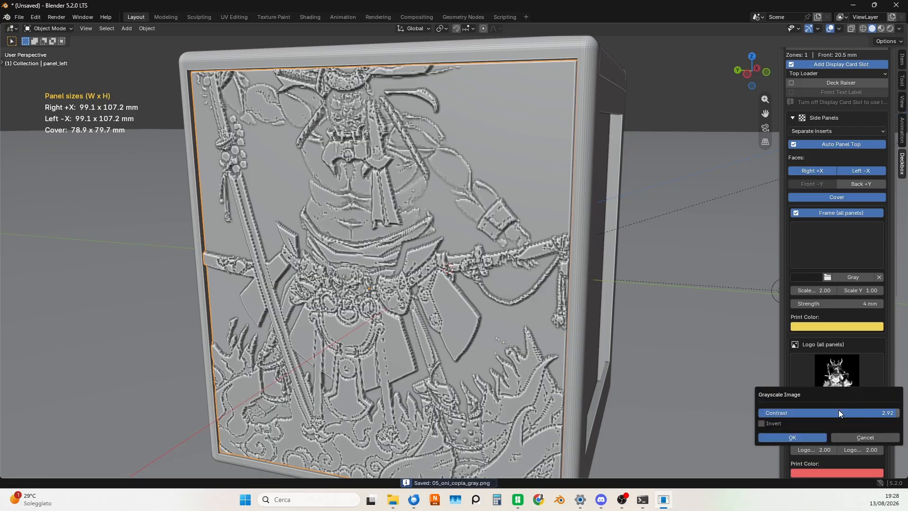
pyautogui.moveTo(839, 412); pyautogui.dragTo(786, 413)
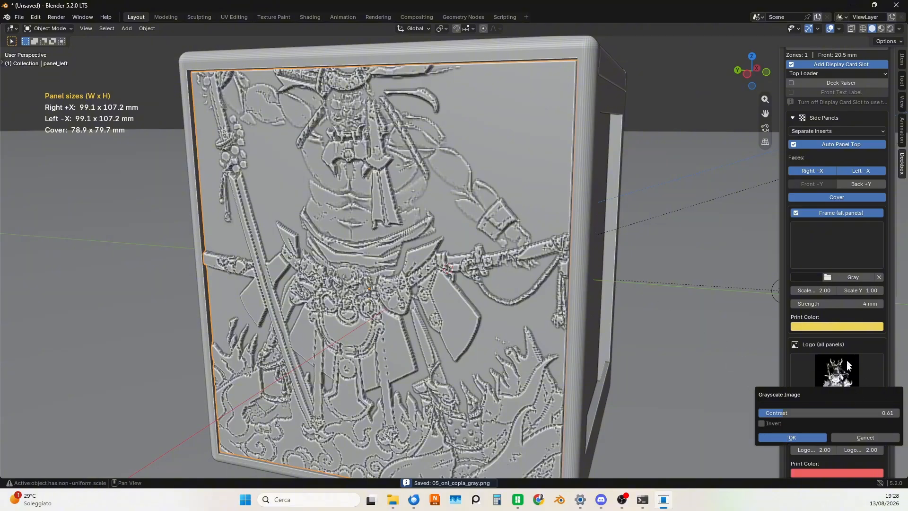
pyautogui.press('Return')
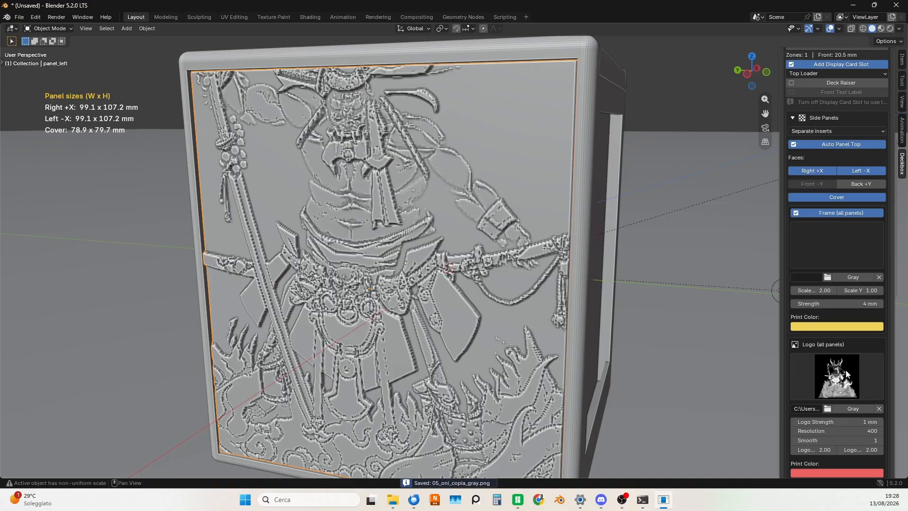
pyautogui.moveTo(305, 244); pyautogui.dragTo(327, 246, button='middle')
pyautogui.moveTo(393, 335); pyautogui.dragTo(456, 376, button='middle')
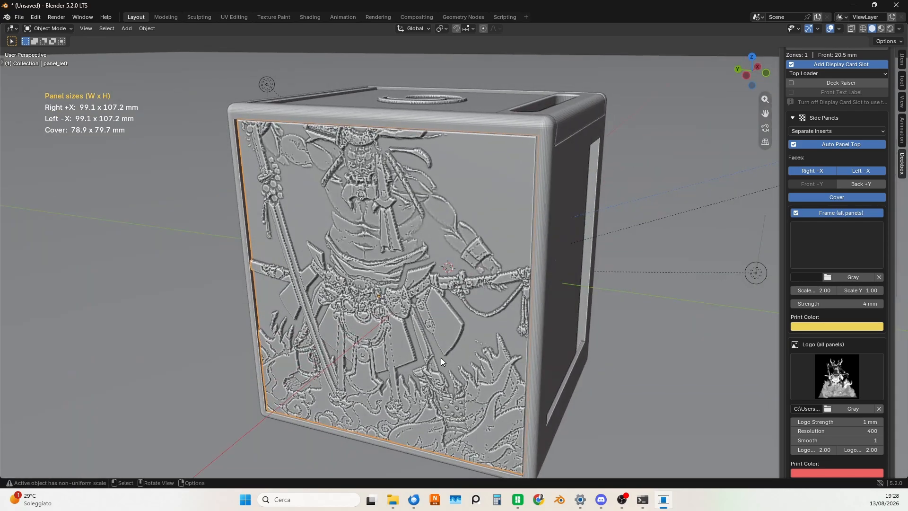
pyautogui.moveTo(431, 271); pyautogui.dragTo(425, 132, button='middle')
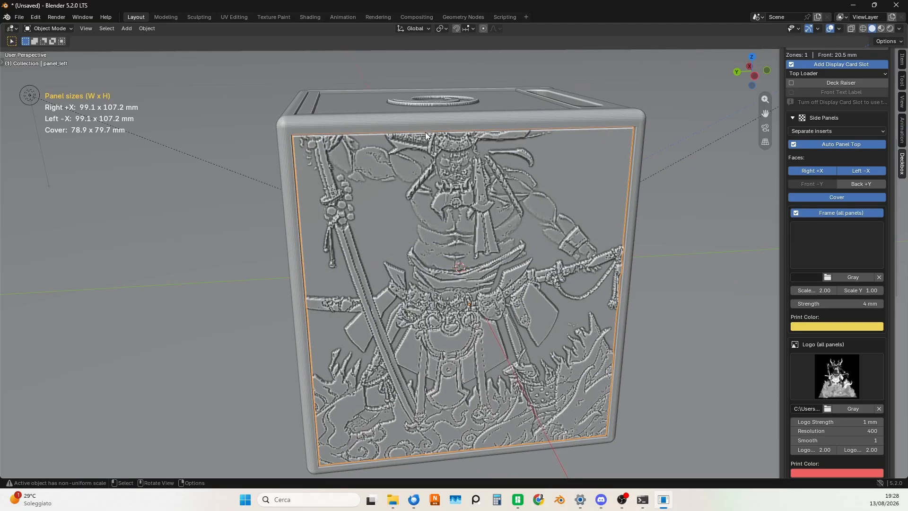
# Examine the opposite side of the deckbox, the deck configuration settings and the listed panel sizes
pyautogui.moveTo(499, 336); pyautogui.dragTo(337, 355, button='middle')
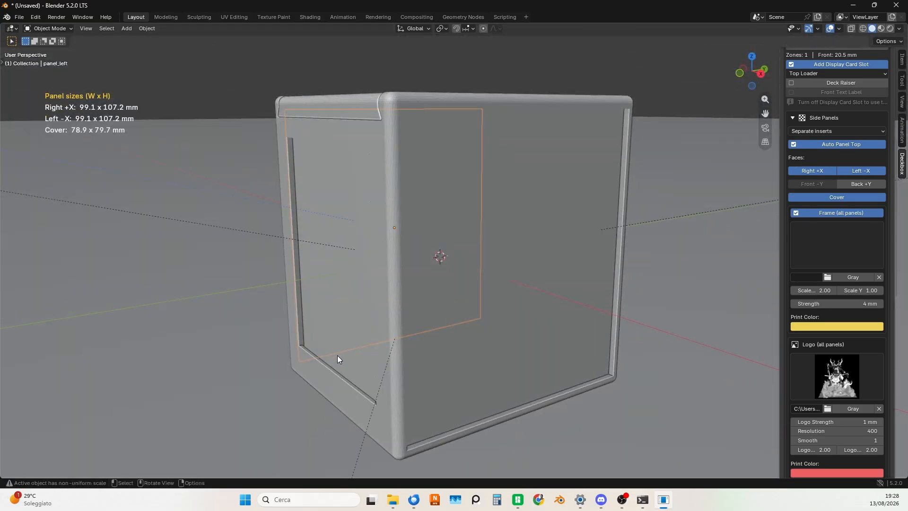
pyautogui.moveTo(428, 297); pyautogui.dragTo(484, 298, button='middle')
pyautogui.scroll(2, 821, 191)
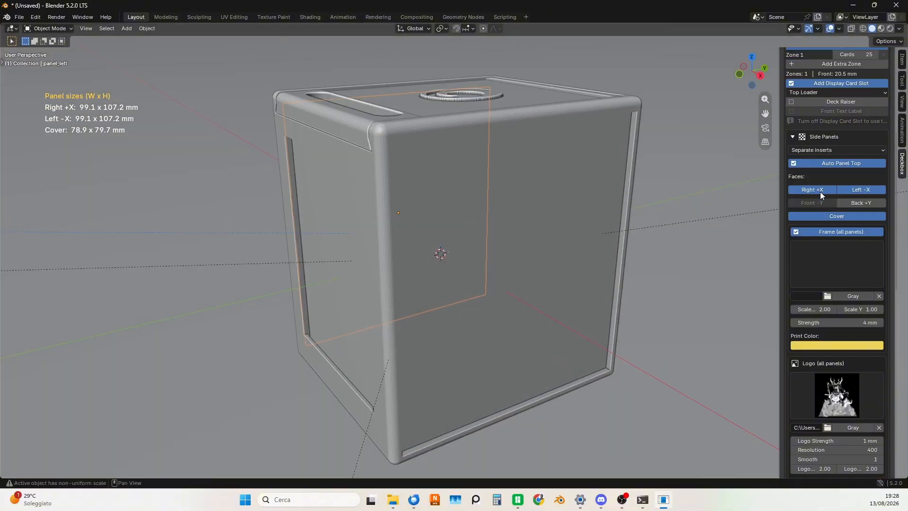
pyautogui.scroll(2, 821, 191)
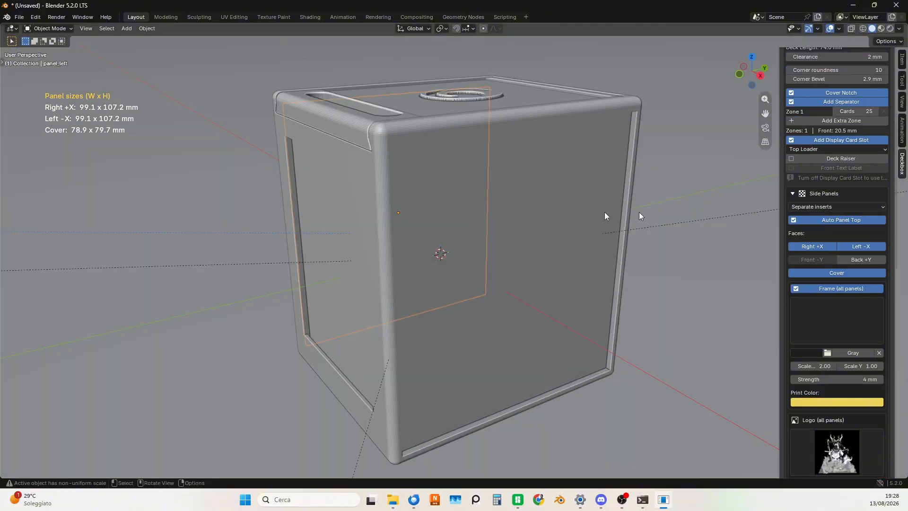
pyautogui.moveTo(512, 209); pyautogui.dragTo(502, 187, button='middle')
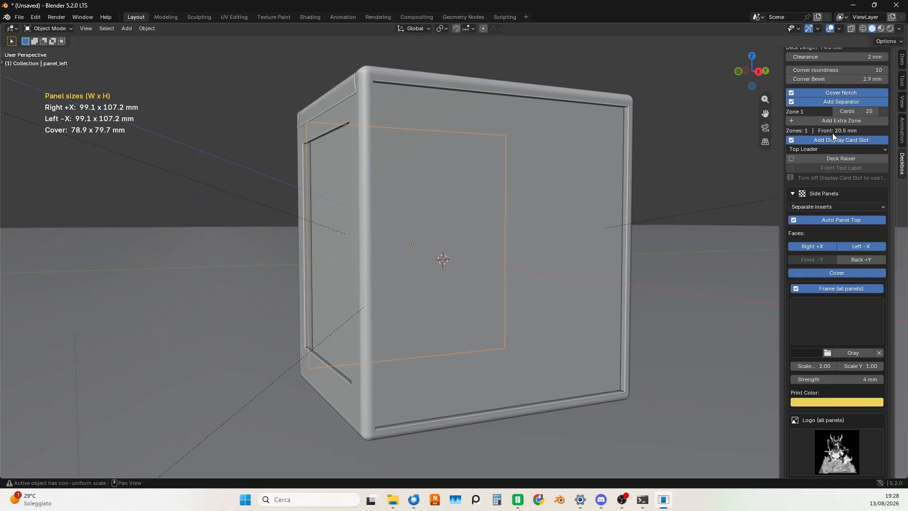
pyautogui.scroll(9, 833, 136)
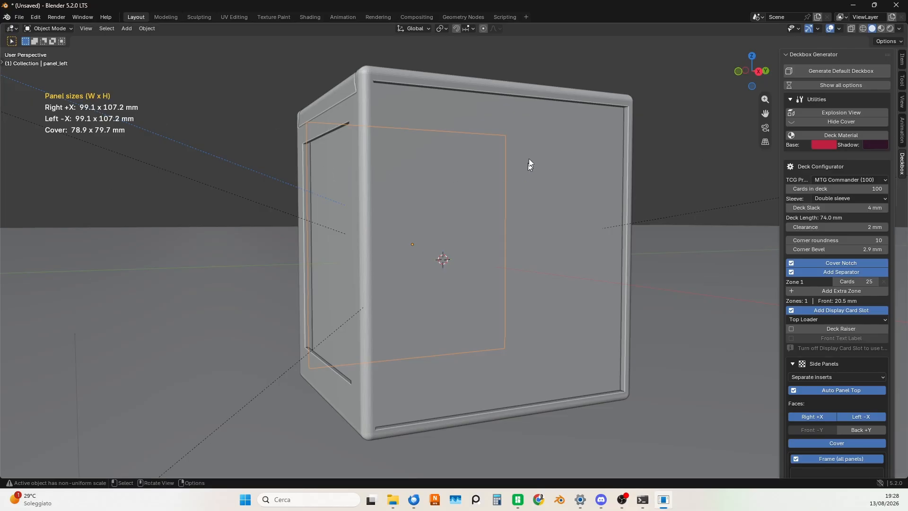
pyautogui.moveTo(529, 158); pyautogui.dragTo(531, 106, button='middle')
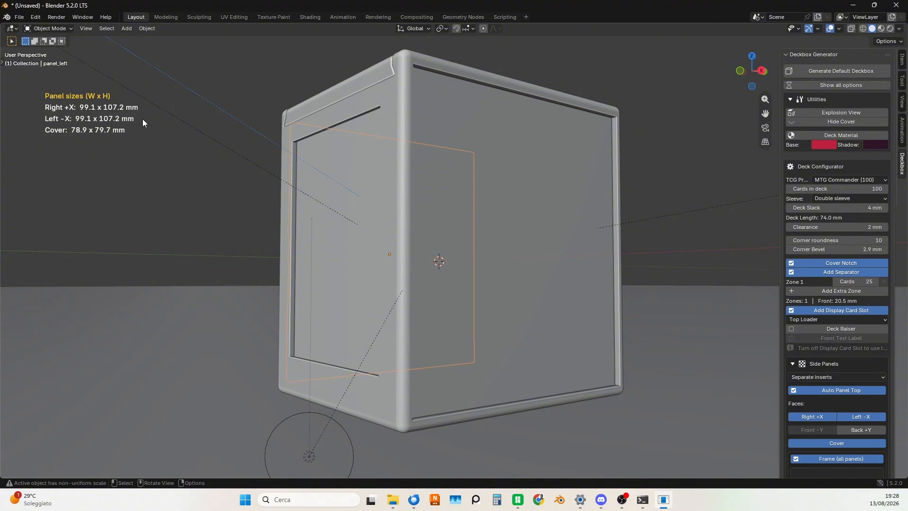
pyautogui.click(132, 110)
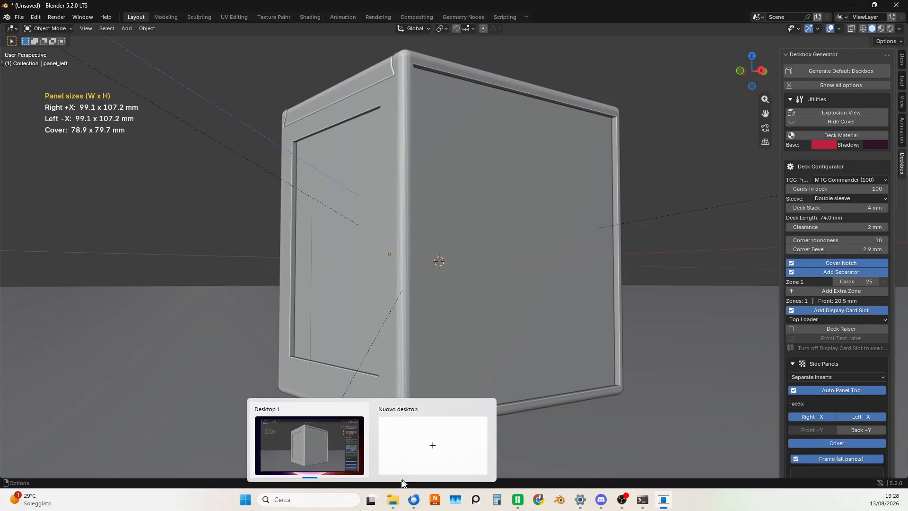
# Switch to HueForge and open the recent project lityryl.hfp
pyautogui.click(306, 502)
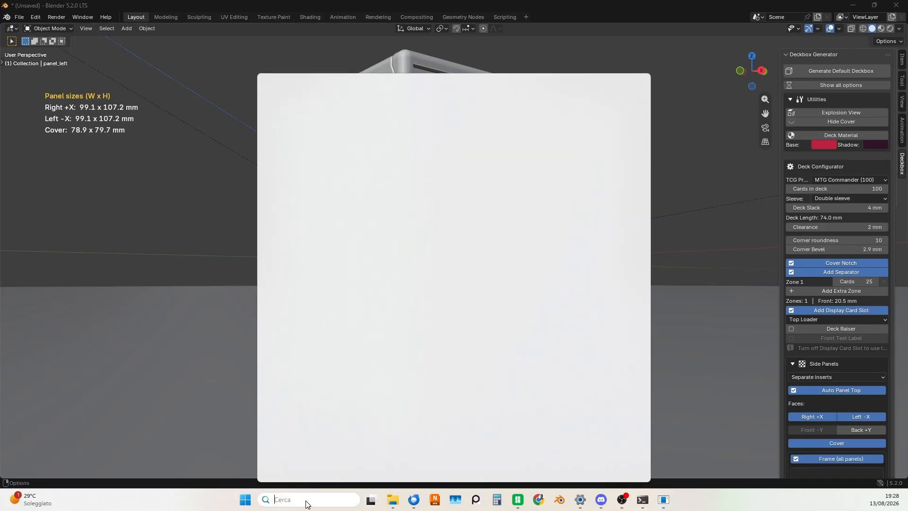
pyautogui.write('hue')
pyautogui.press('Escape')
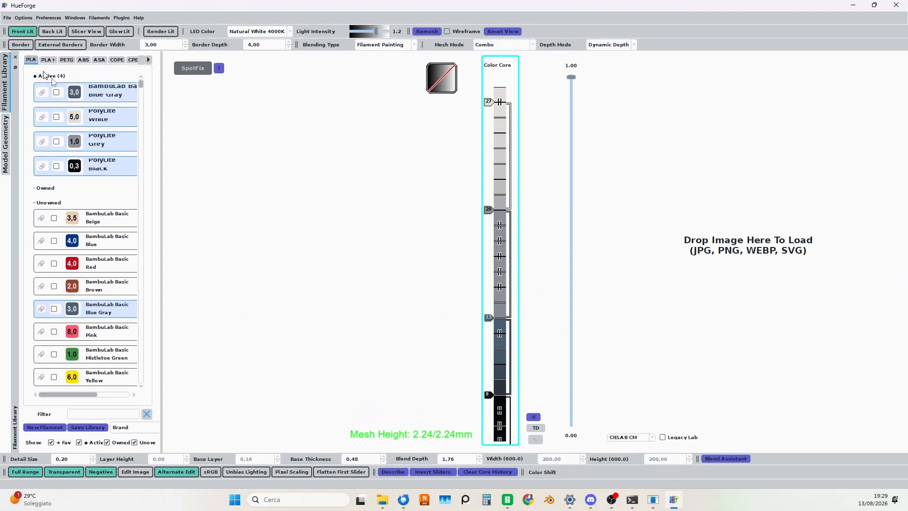
pyautogui.click(8, 19)
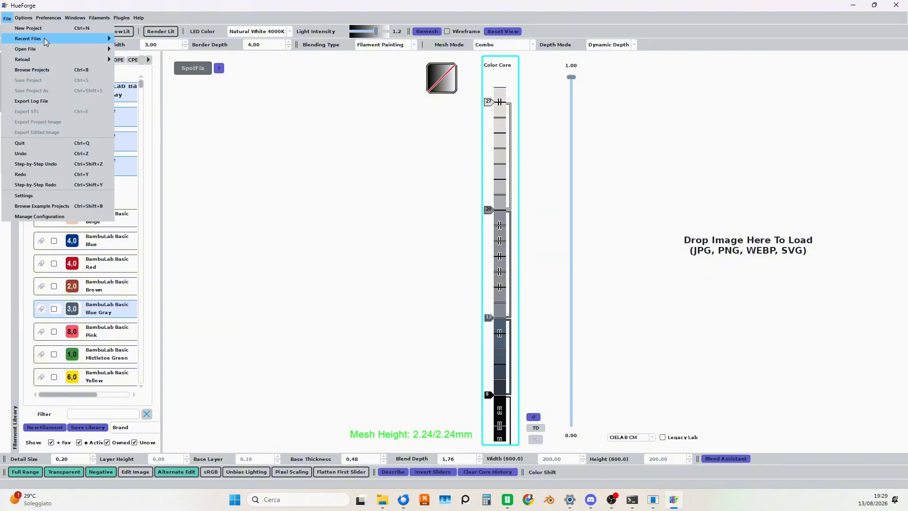
pyautogui.moveTo(46, 50)
pyautogui.moveTo(74, 38)
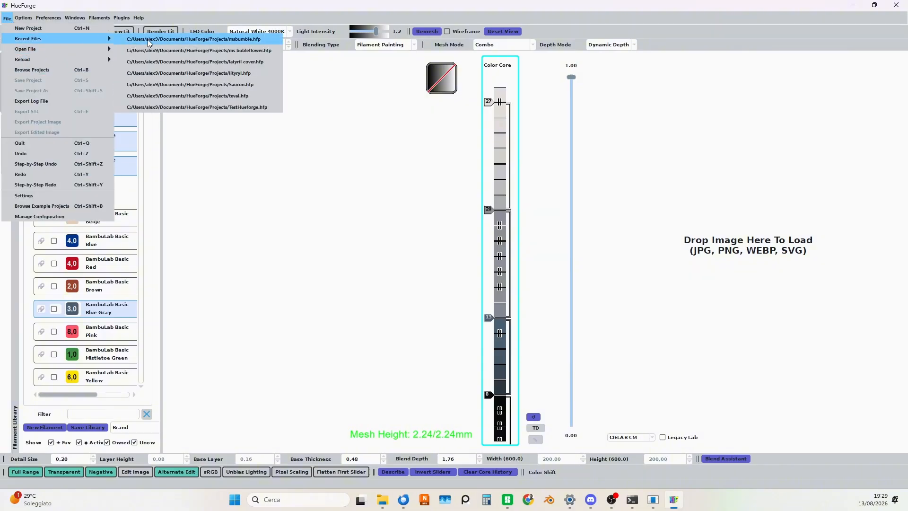
pyautogui.click(171, 72)
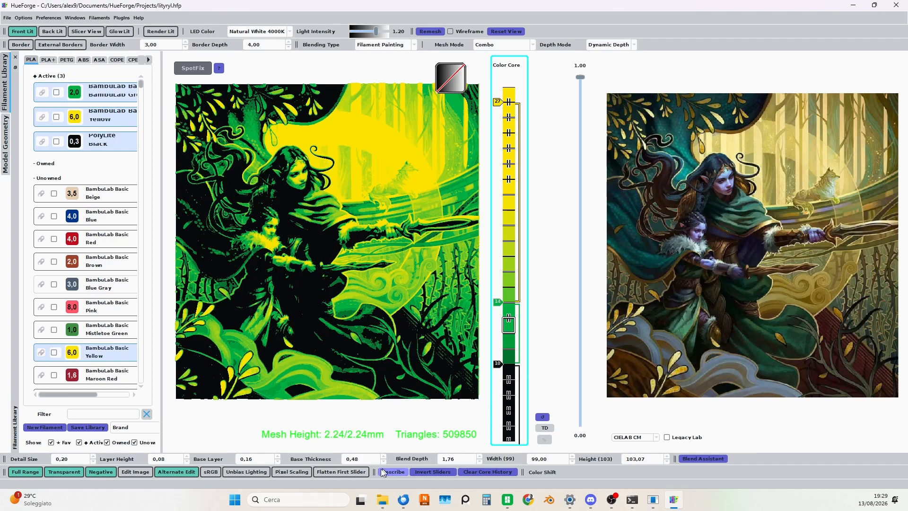
# Check the HueForge model's width value and look back at the panel sizes in Blender before returning to HueForge
pyautogui.moveTo(547, 461); pyautogui.dragTo(526, 460)
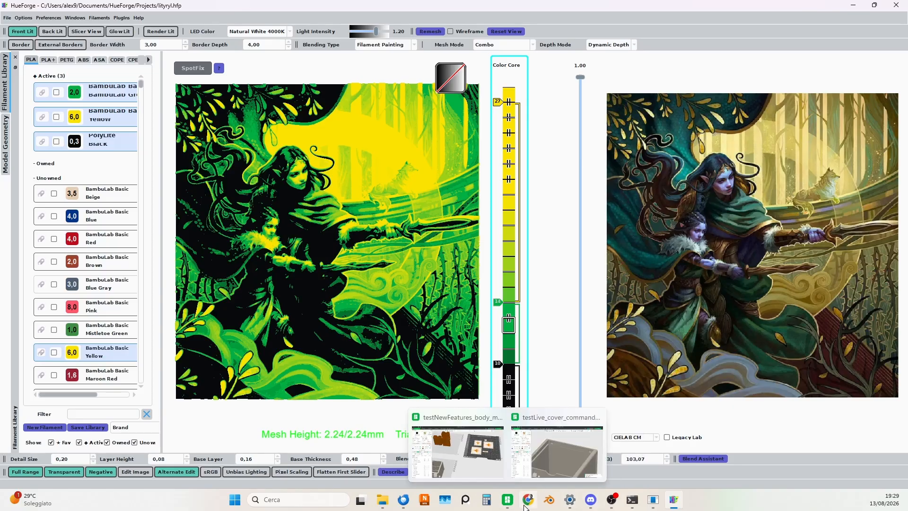
pyautogui.click(659, 503)
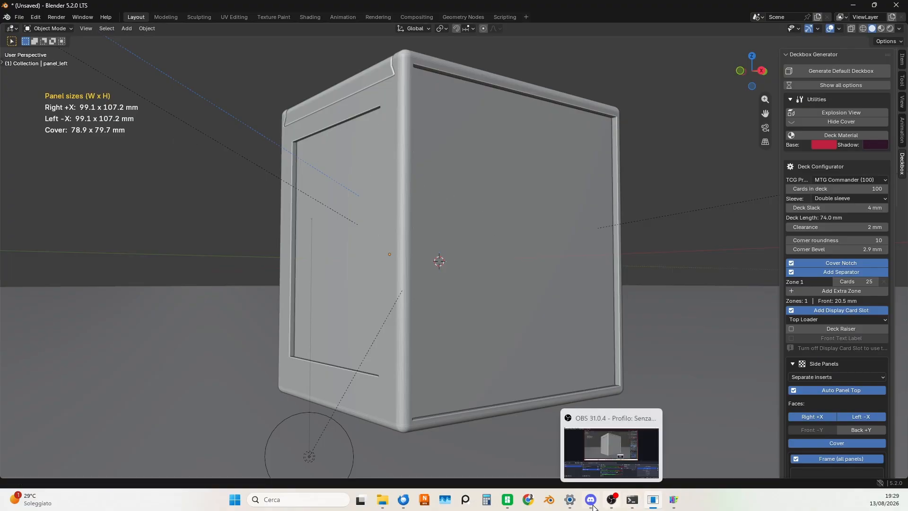
pyautogui.moveTo(591, 505)
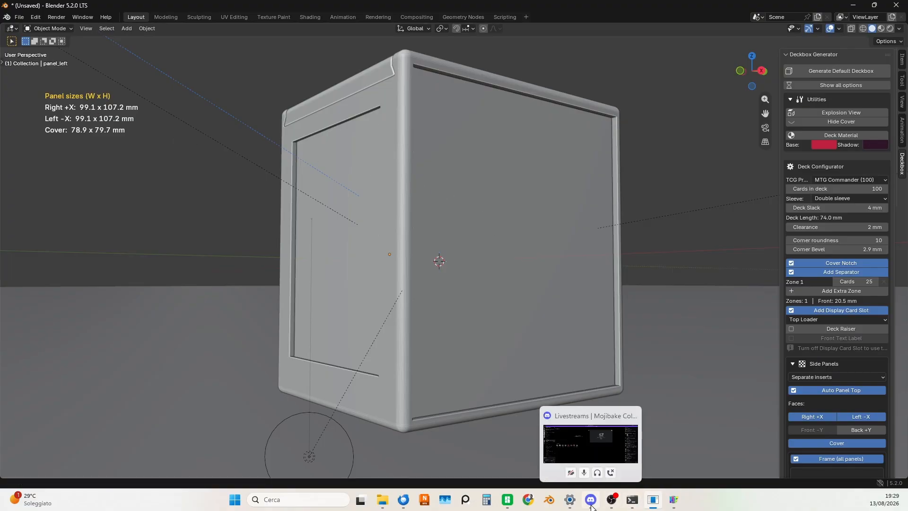
pyautogui.click(677, 505)
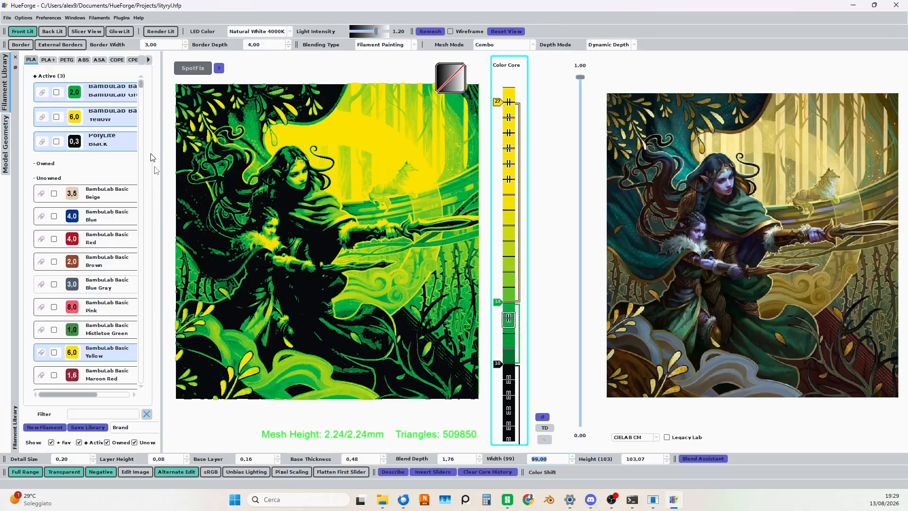
# Switch to the Bambu Studio window with testLive_cover_commander and open the recent project lathril.3mf
pyautogui.moveTo(513, 500)
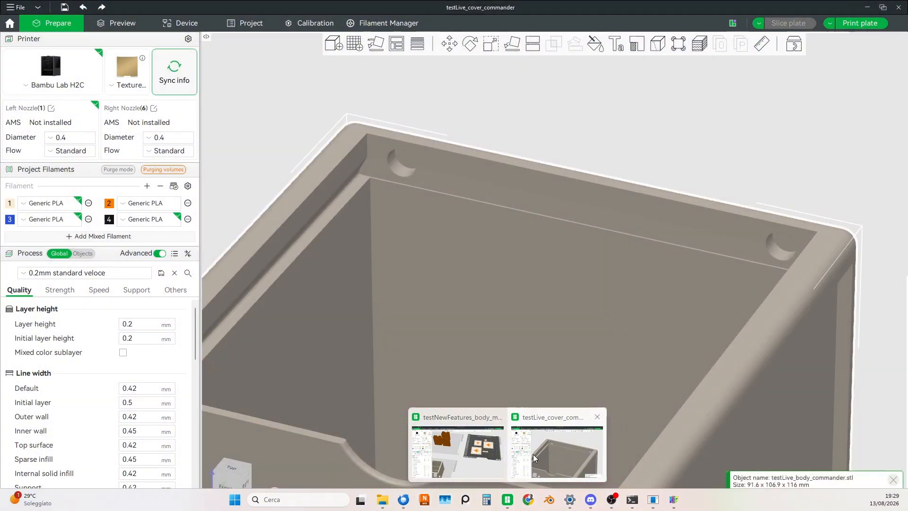
pyautogui.click(557, 451)
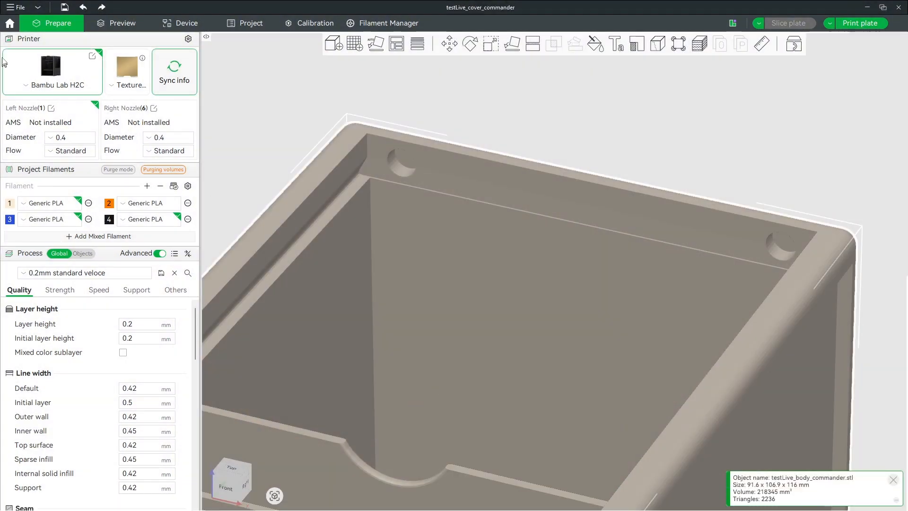
pyautogui.click(20, 7)
pyautogui.moveTo(71, 41)
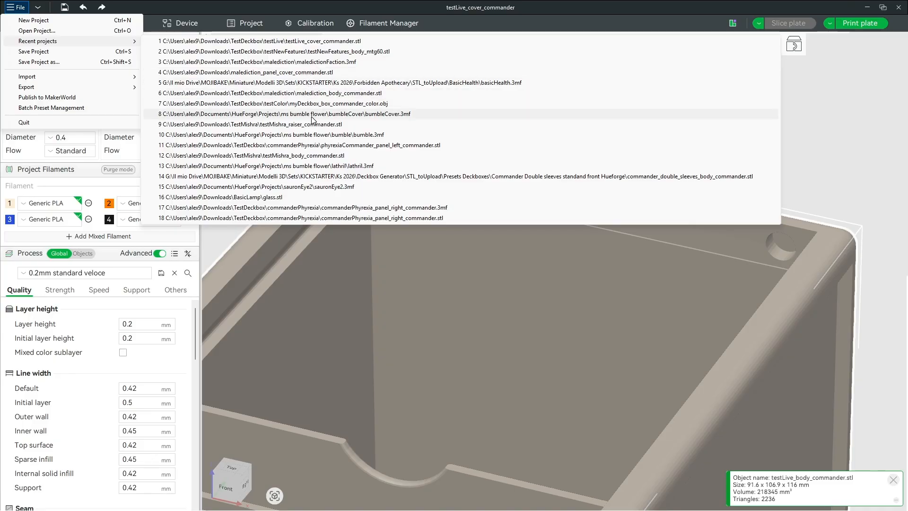
pyautogui.click(321, 166)
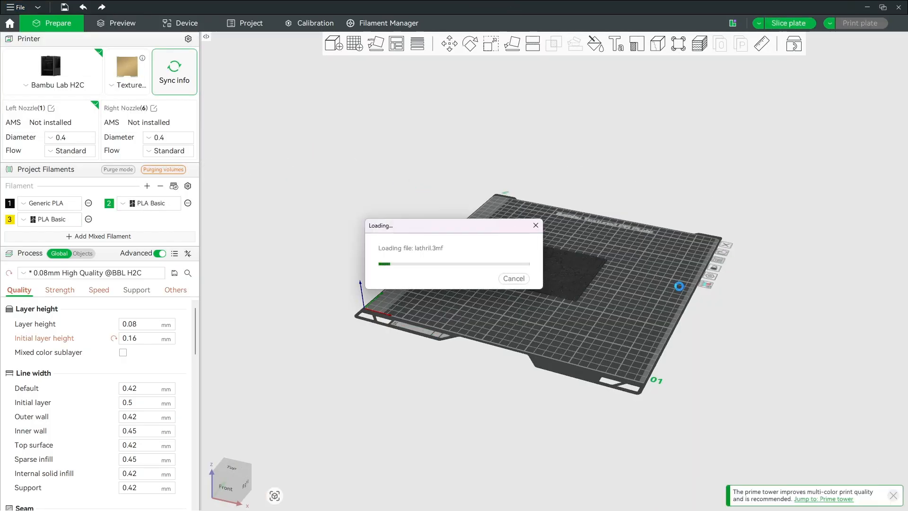
# Select the lathril relief model on the build plate and examine its surface and listed size
pyautogui.scroll(11, 639, 271)
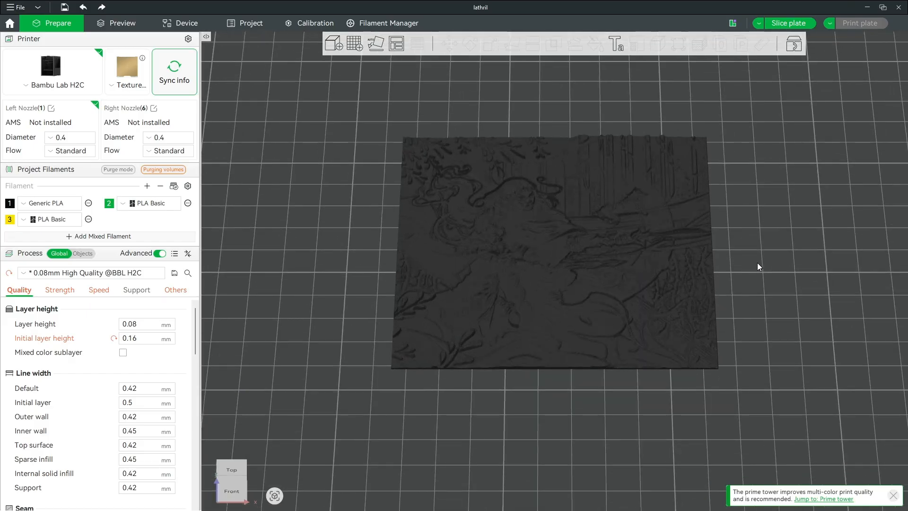
pyautogui.moveTo(758, 264); pyautogui.dragTo(430, 264)
pyautogui.click(645, 271)
pyautogui.scroll(-3, 774, 266)
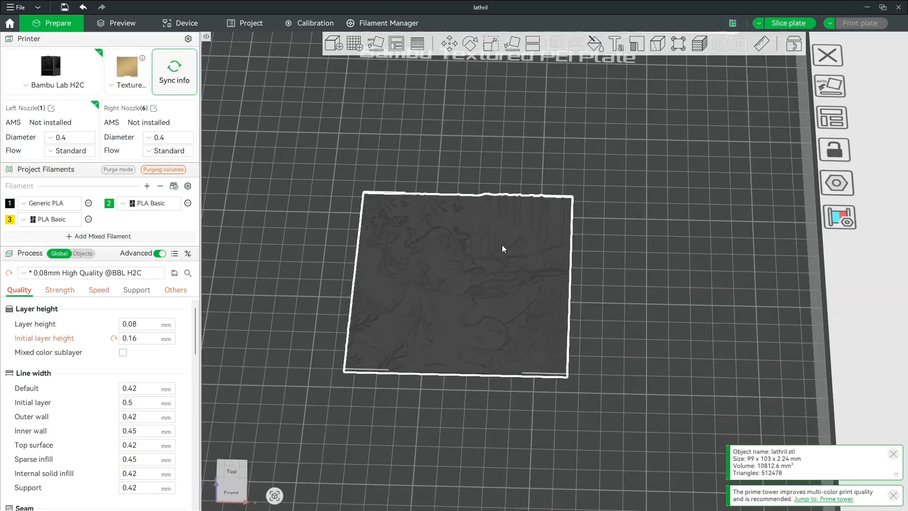
pyautogui.moveTo(691, 379); pyautogui.dragTo(552, 327)
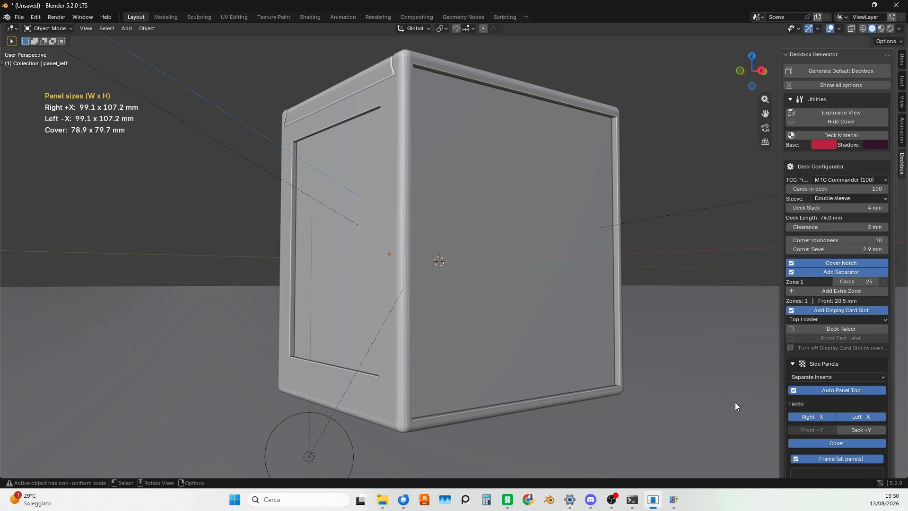
# Review the deckbox's side panel, frame, logo and export settings in Blender
pyautogui.scroll(-8, 827, 209)
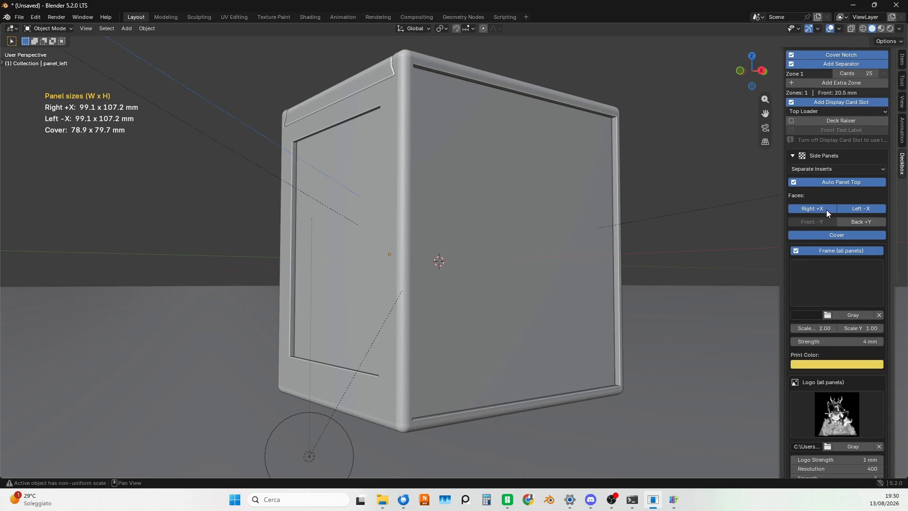
pyautogui.scroll(-12, 827, 209)
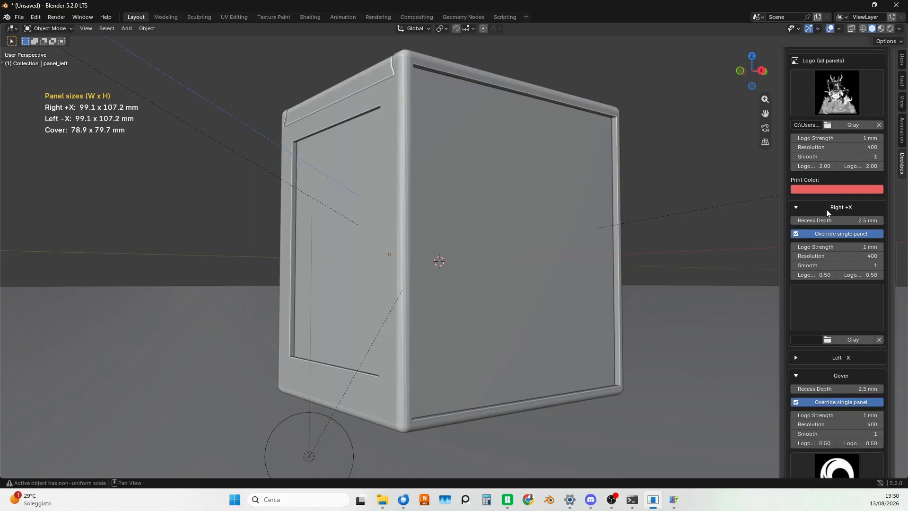
pyautogui.scroll(-8, 826, 209)
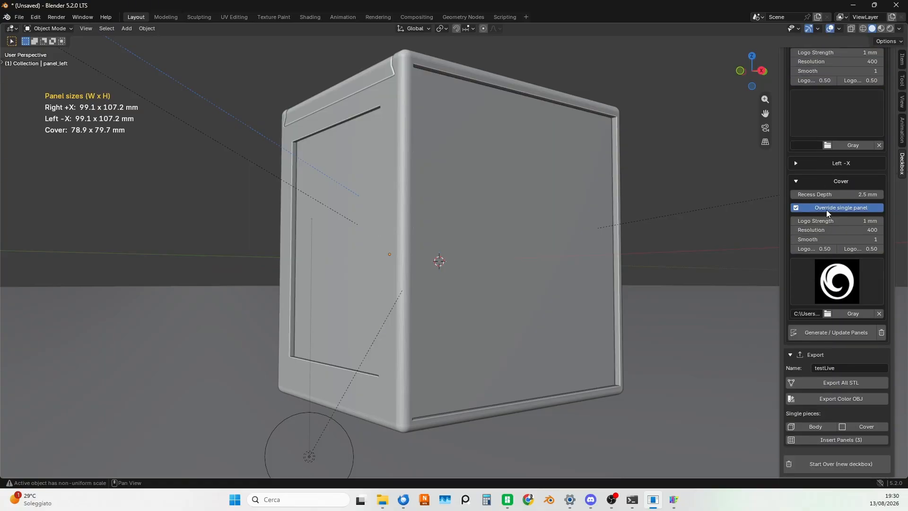
pyautogui.scroll(20, 826, 209)
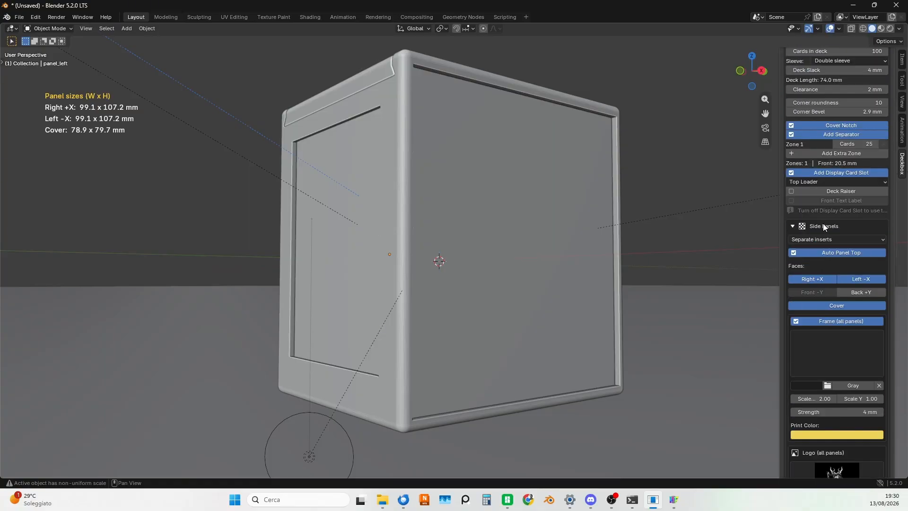
pyautogui.scroll(3, 823, 223)
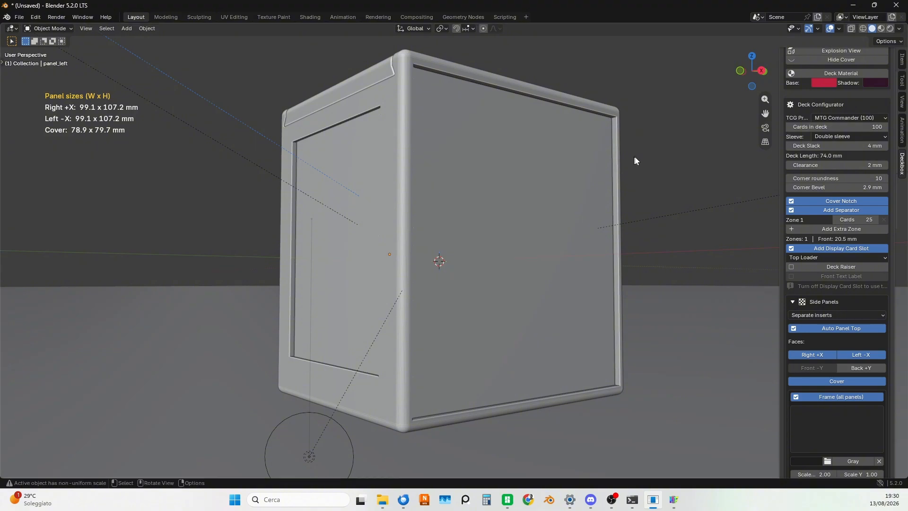
# Hide the RS_Floor plane beneath the deckbox
pyautogui.moveTo(684, 200); pyautogui.dragTo(691, 242, button='middle')
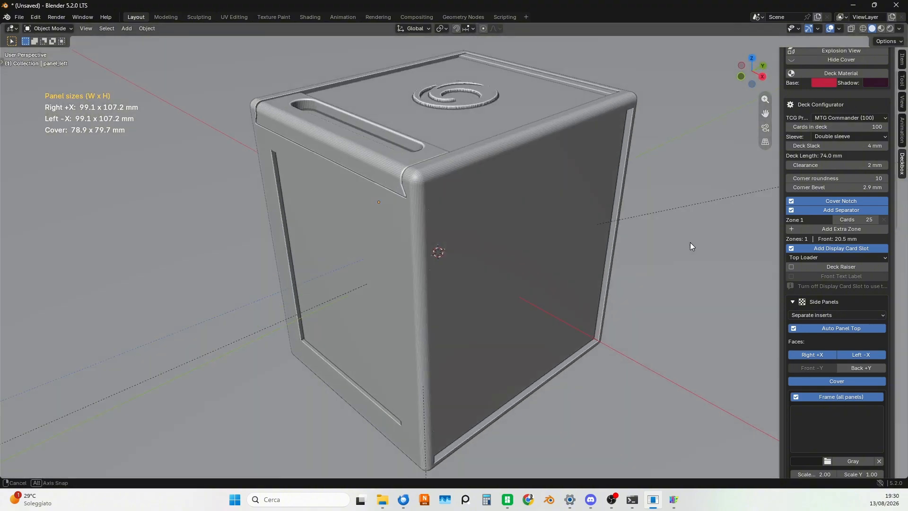
pyautogui.scroll(-3, 690, 242)
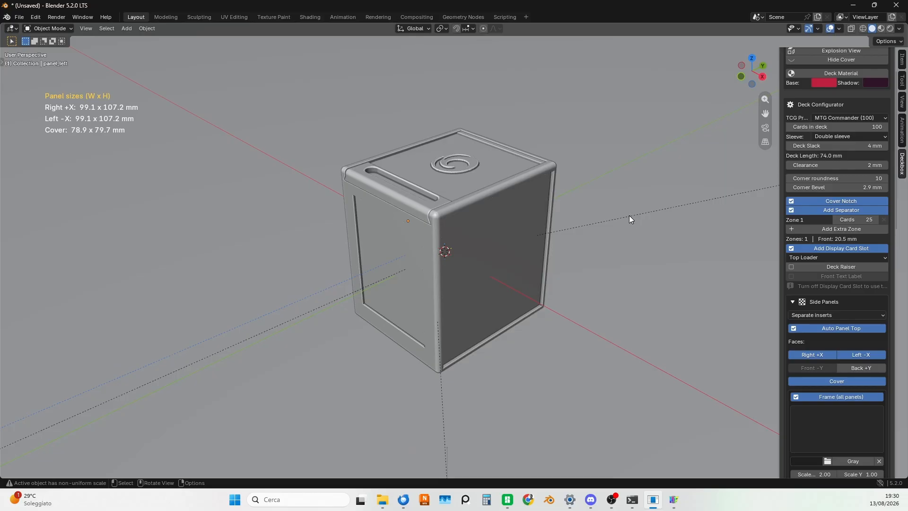
pyautogui.keyDown('shift'); pyautogui.moveTo(628, 193); pyautogui.dragTo(656, 167, button='middle'); pyautogui.keyUp('shift')
pyautogui.click(622, 286)
pyautogui.press('h')
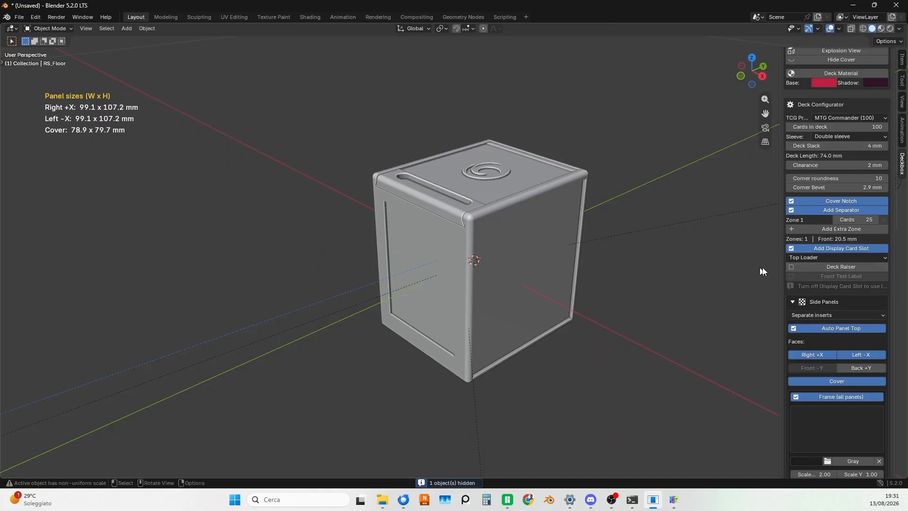
# Hide the deckbox cover and add a deck raiser inside the open box
pyautogui.scroll(3, 788, 181)
pyautogui.click(833, 122)
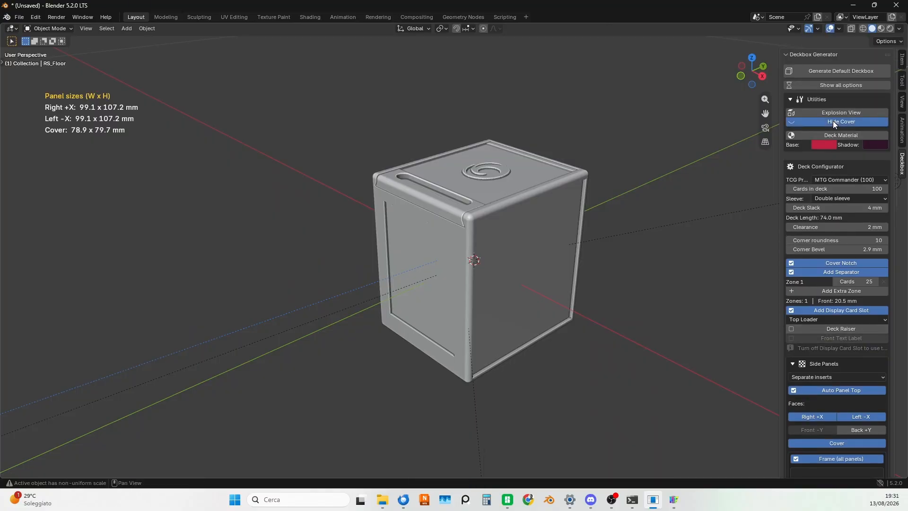
pyautogui.moveTo(643, 200); pyautogui.dragTo(563, 247, button='middle')
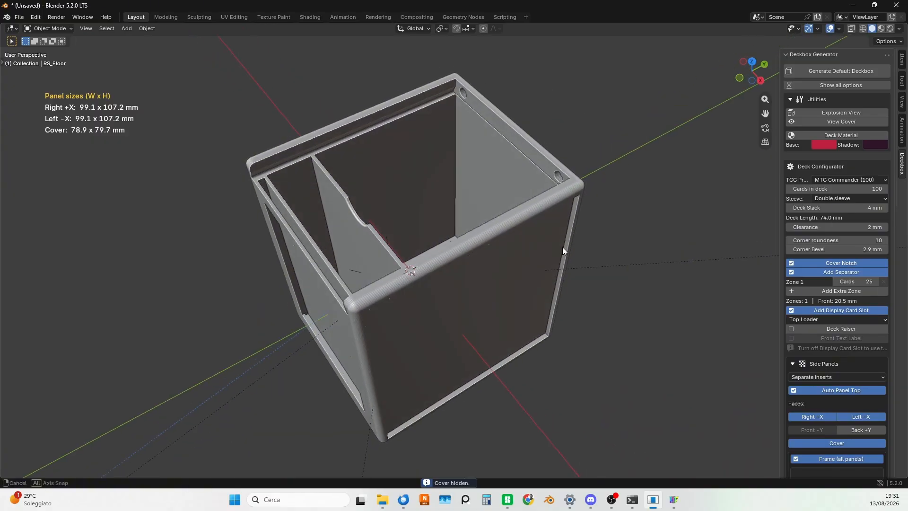
pyautogui.click(790, 329)
pyautogui.moveTo(613, 268); pyautogui.dragTo(655, 263, button='middle')
# Move the deck raiser up along Z until it stands partly out of the box, and inspect it from below and above
pyautogui.click(485, 172)
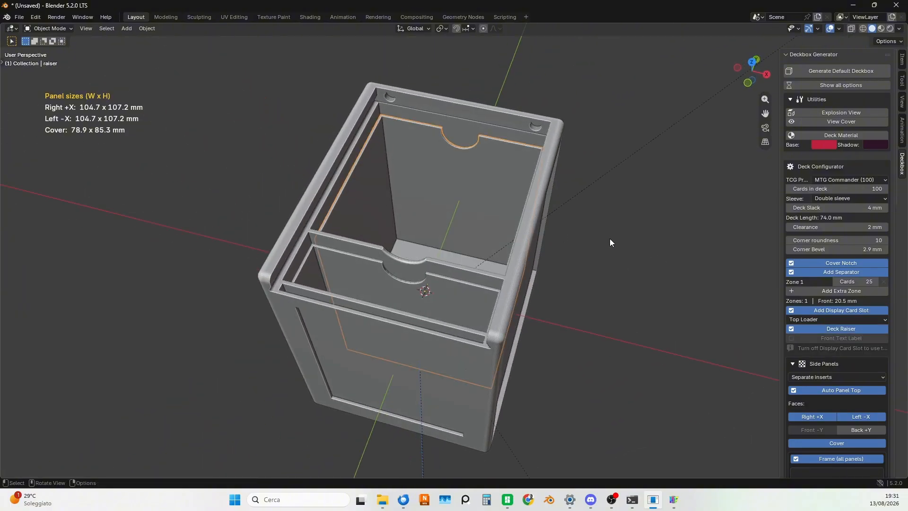
pyautogui.moveTo(610, 239); pyautogui.dragTo(589, 234, button='middle')
pyautogui.press('g')
pyautogui.press('z')
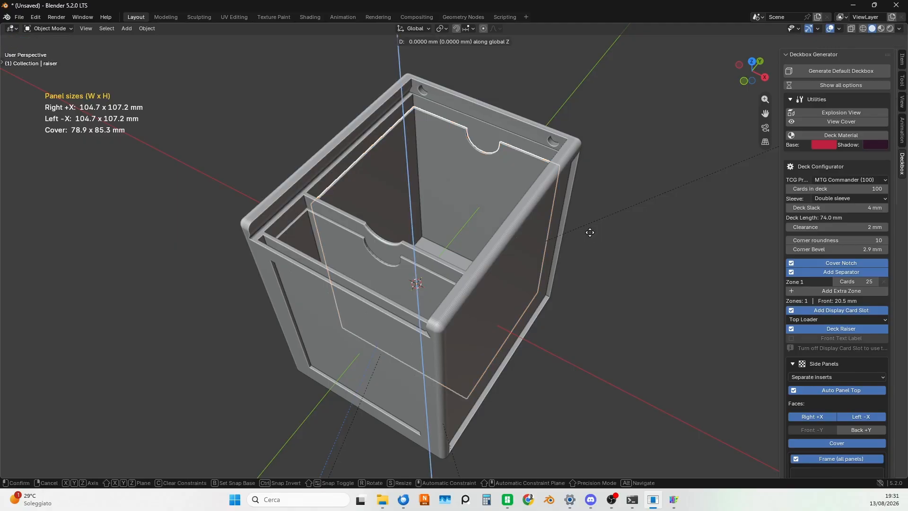
pyautogui.click(603, 186)
pyautogui.moveTo(661, 276); pyautogui.dragTo(601, 173, button='middle')
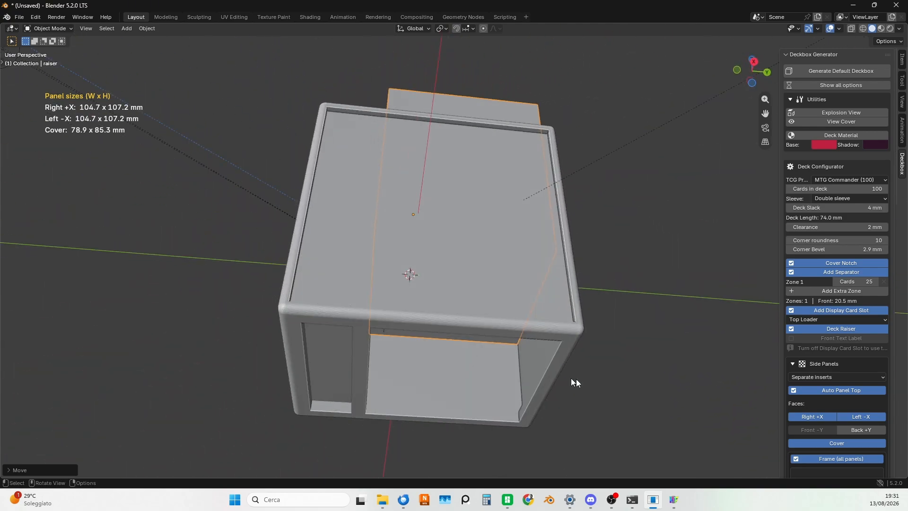
pyautogui.moveTo(571, 379); pyautogui.dragTo(662, 443, button='middle')
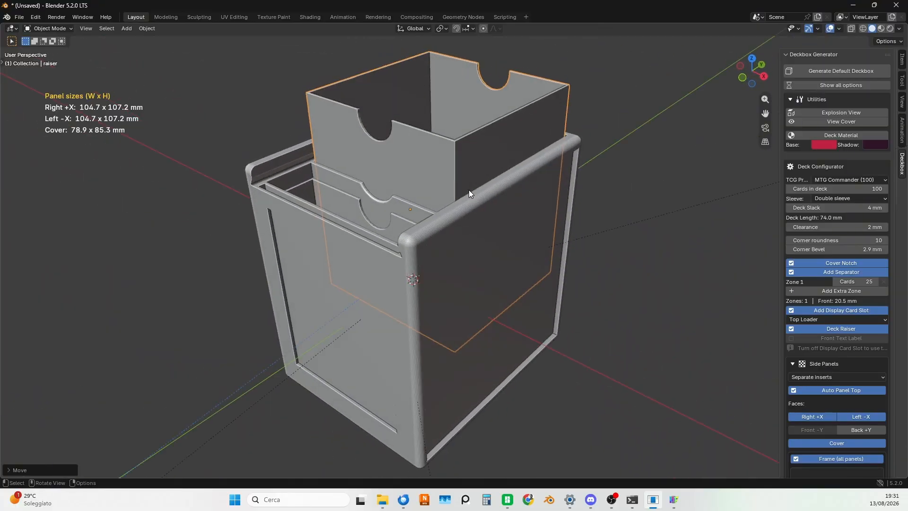
# Slide the main deck raiser down into the box along Z, and lift it back up along the same axis
pyautogui.press('g')
pyautogui.press('z')
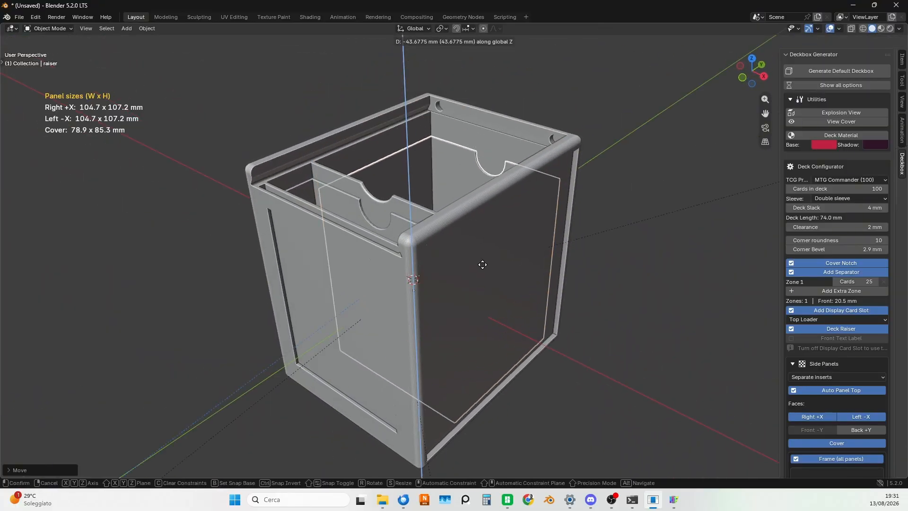
pyautogui.click(482, 264)
pyautogui.moveTo(460, 181); pyautogui.dragTo(597, 322, button='middle')
pyautogui.press('g')
pyautogui.press('z')
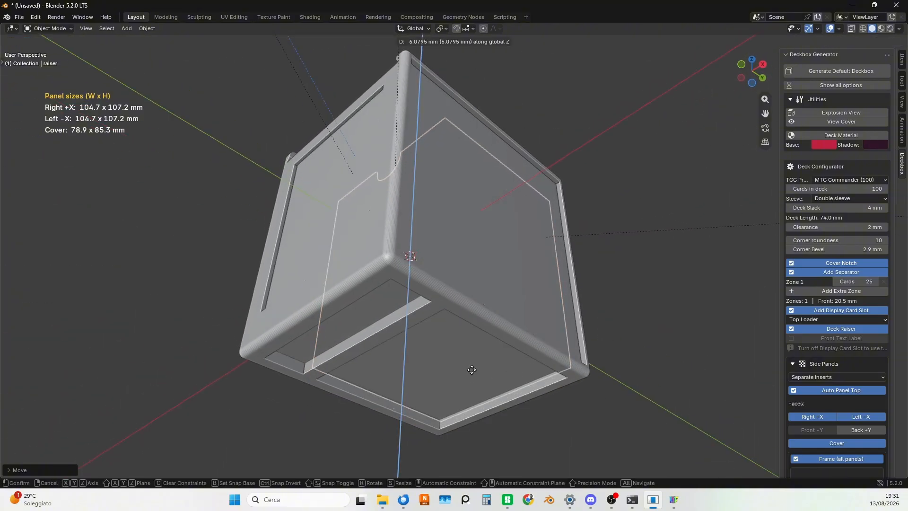
pyautogui.click(473, 294)
pyautogui.moveTo(473, 294); pyautogui.dragTo(496, 259, button='middle')
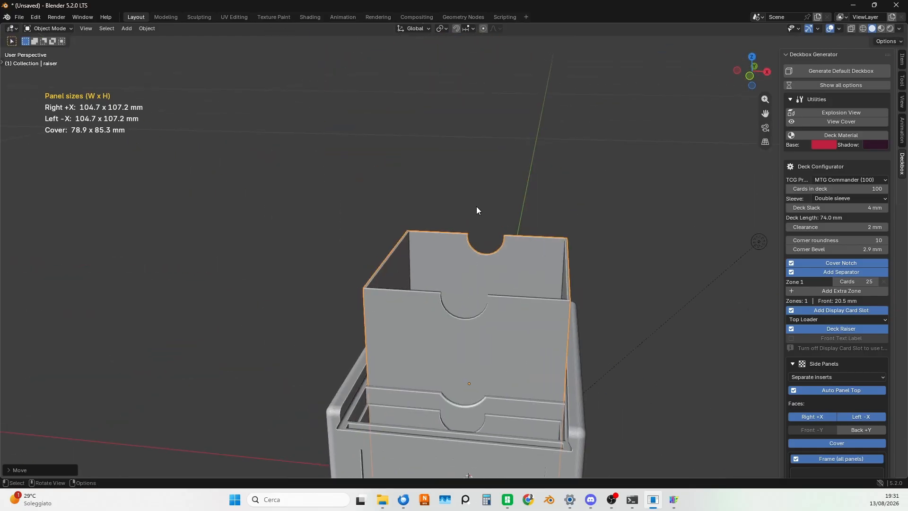
# Lift the zone 1 raiser along Z so that it stands well above the front of the box
pyautogui.moveTo(530, 331); pyautogui.dragTo(613, 385, button='middle')
pyautogui.click(402, 334)
pyautogui.press('g')
pyautogui.press('z')
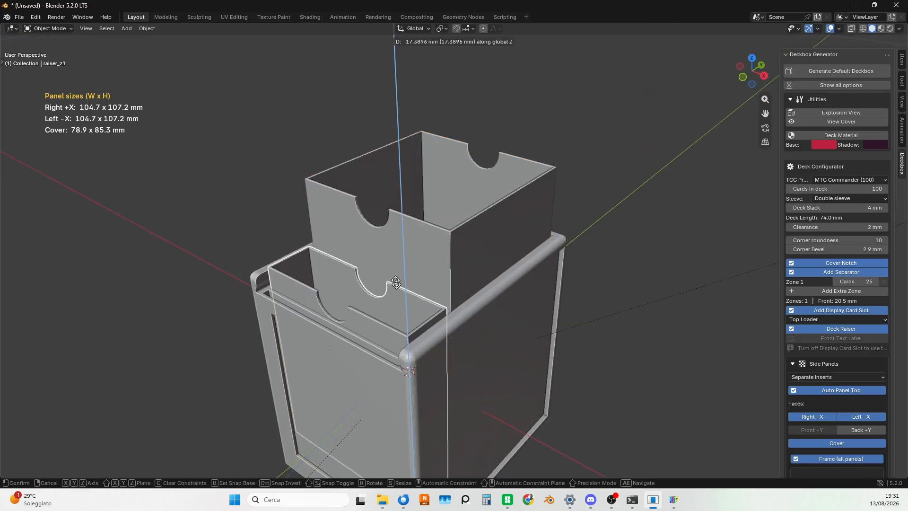
pyautogui.click(383, 202)
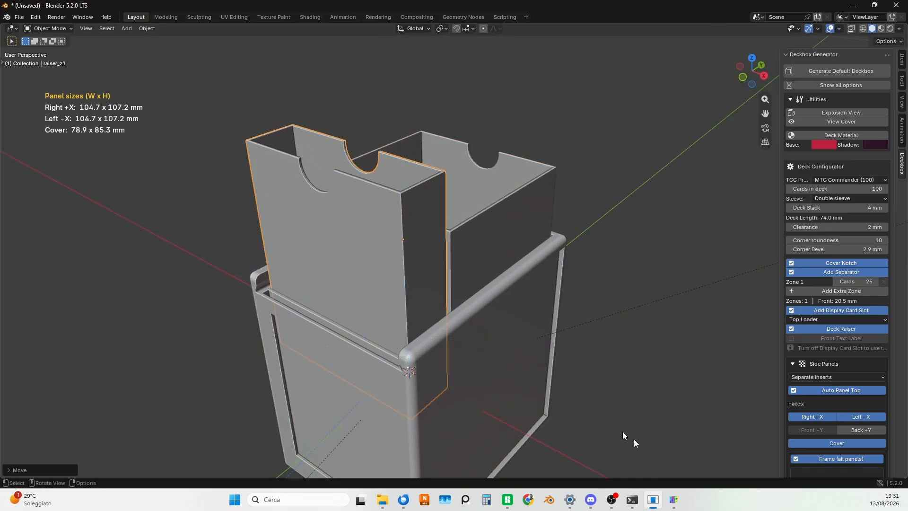
# Undo the recent raiser moves
pyautogui.scroll(-5, 554, 365)
pyautogui.hotkey('ctrl', 'z')
pyautogui.hotkey('ctrl', 'z')
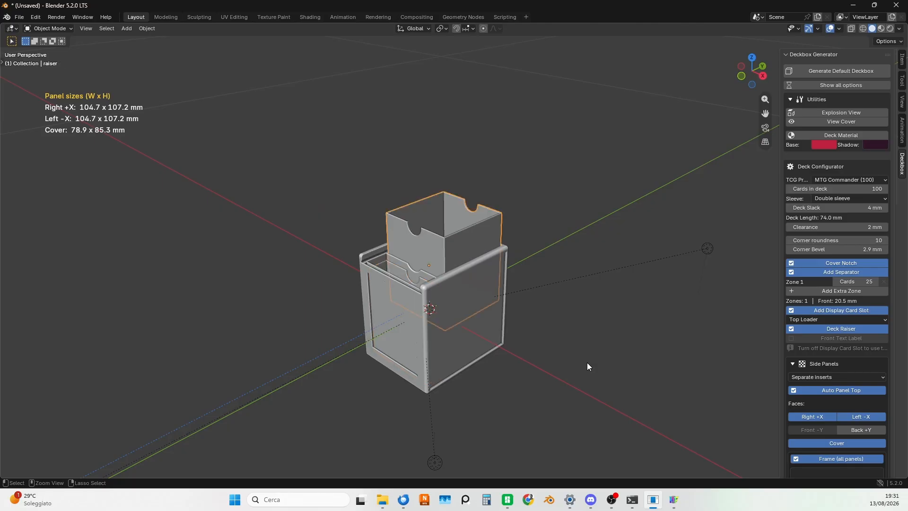
# Add an extra separator zone to the deck box and set its capacity to 50 cards
pyautogui.moveTo(571, 327); pyautogui.dragTo(567, 351, button='middle')
pyautogui.scroll(4, 513, 279)
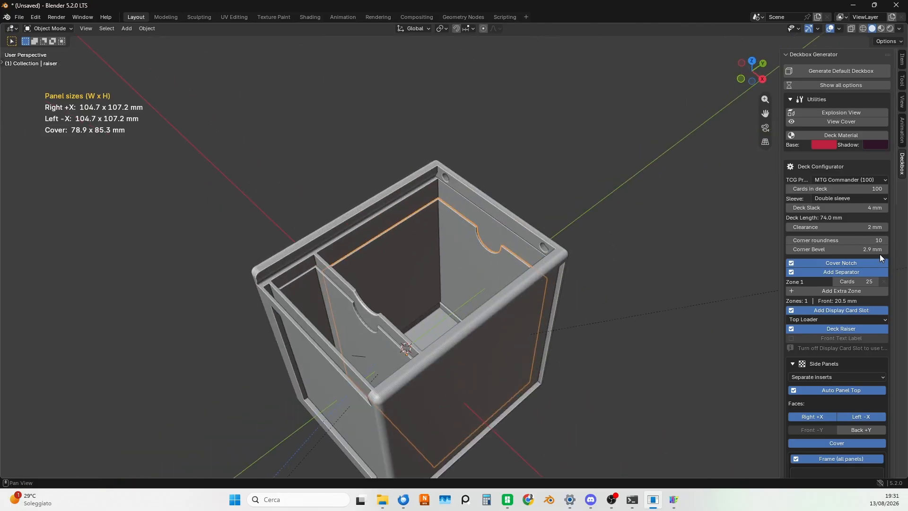
pyautogui.click(836, 293)
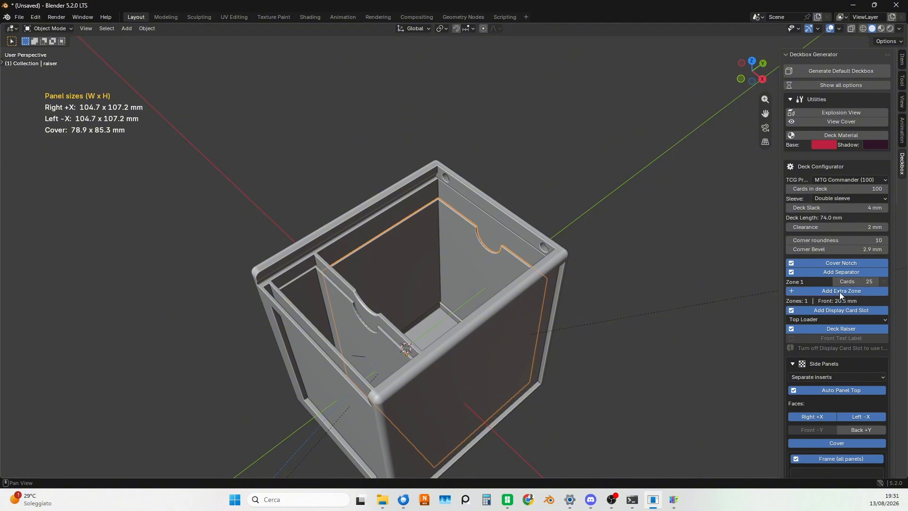
pyautogui.click(862, 292)
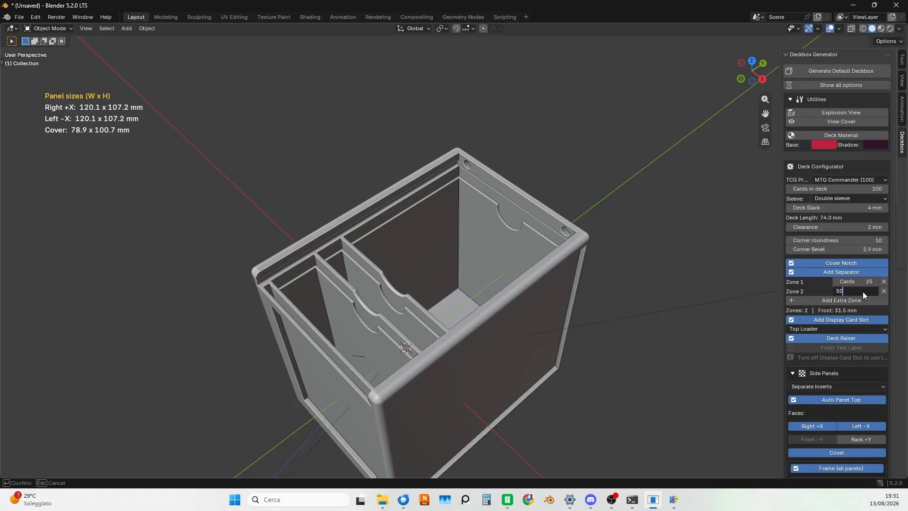
pyautogui.press('Return')
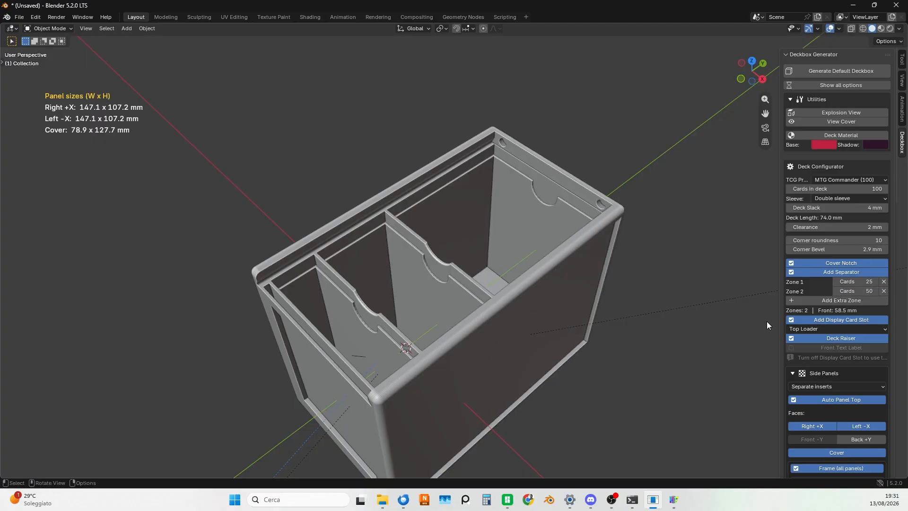
# Hide the zone 2 raiser, the main deck raiser and the zone 1 raiser to inspect the openings in the box floor
pyautogui.moveTo(599, 352); pyautogui.dragTo(479, 303, button='middle')
pyautogui.click(394, 239)
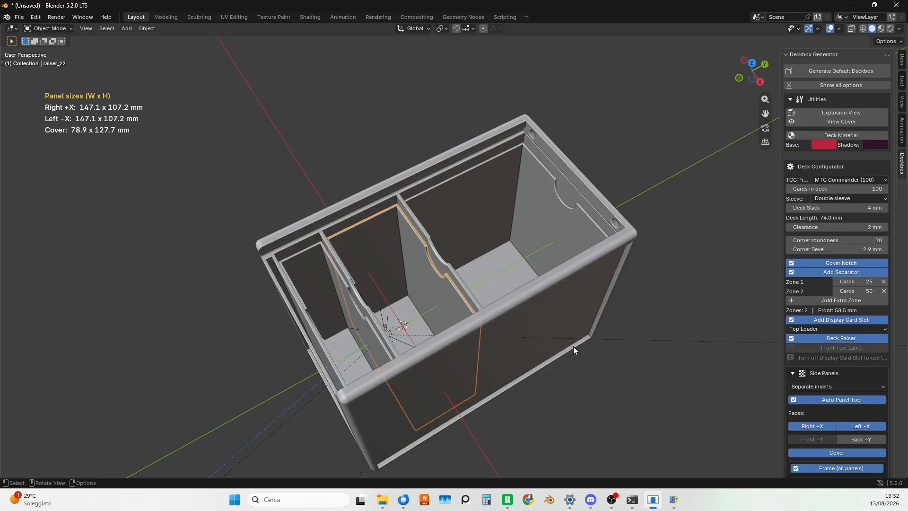
pyautogui.moveTo(573, 347); pyautogui.dragTo(430, 287, button='middle')
pyautogui.press('h')
pyautogui.click(512, 337)
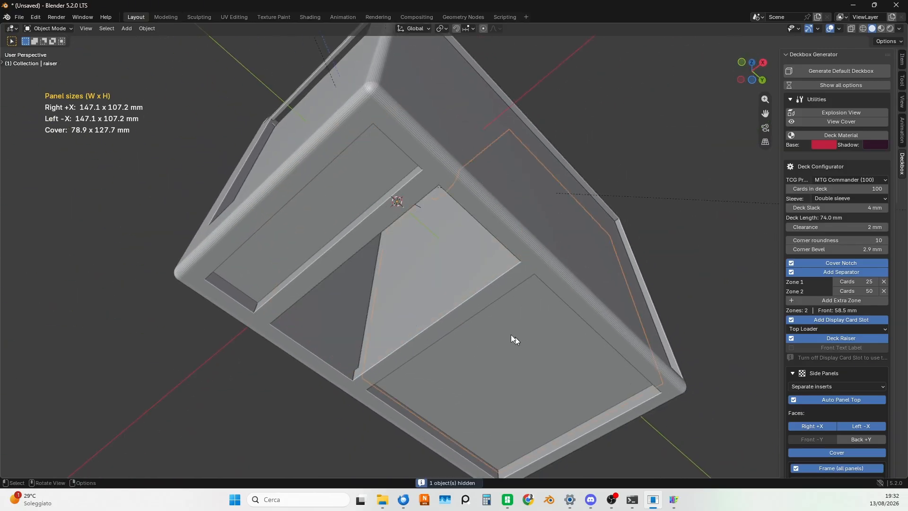
pyautogui.press('h')
pyautogui.click(336, 208)
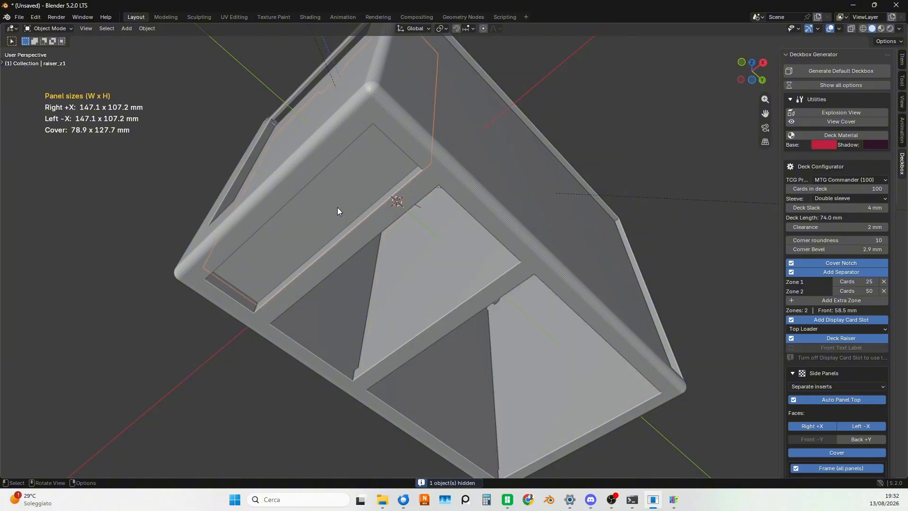
pyautogui.press('h')
pyautogui.moveTo(385, 256); pyautogui.dragTo(255, 260, button='middle')
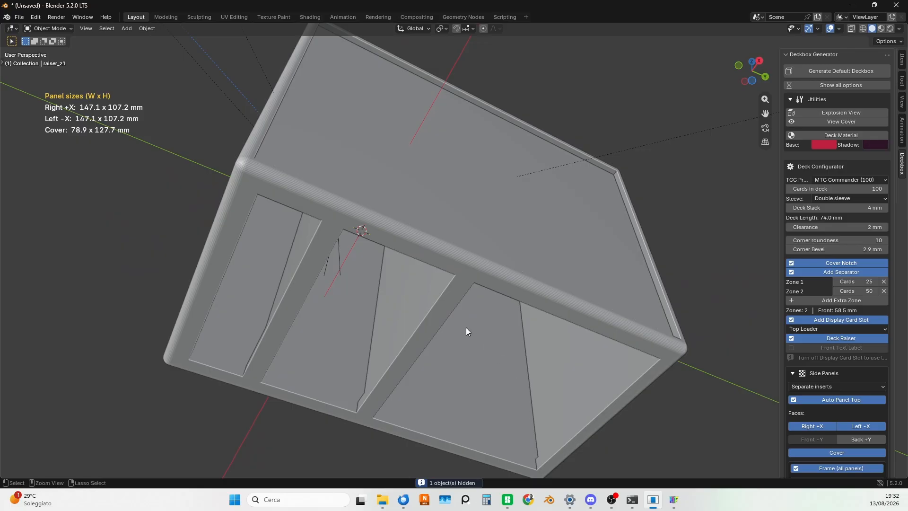
pyautogui.moveTo(467, 331); pyautogui.dragTo(390, 392, button='middle')
pyautogui.moveTo(518, 408); pyautogui.dragTo(535, 389, button='middle')
# Examine the two-zone deck box, its raisers and the front display card slot from several angles
pyautogui.click(513, 398)
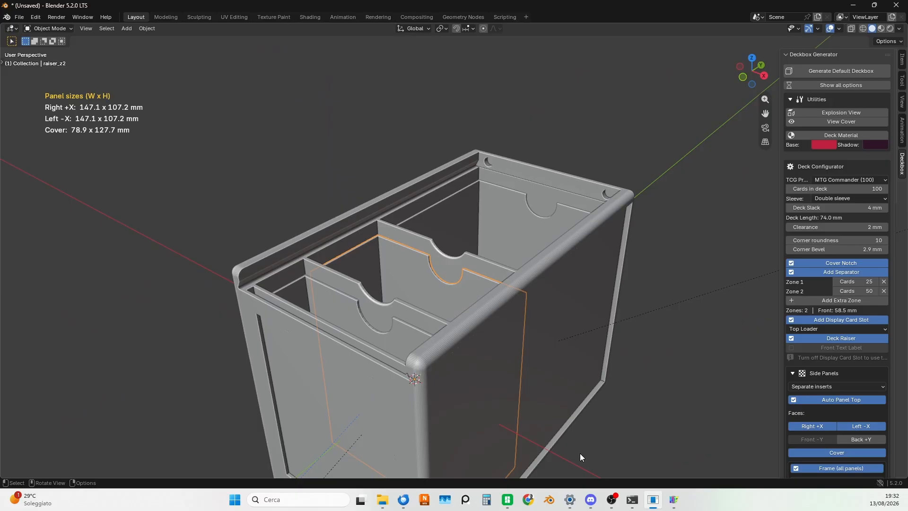
pyautogui.moveTo(510, 364); pyautogui.dragTo(586, 314, button='middle')
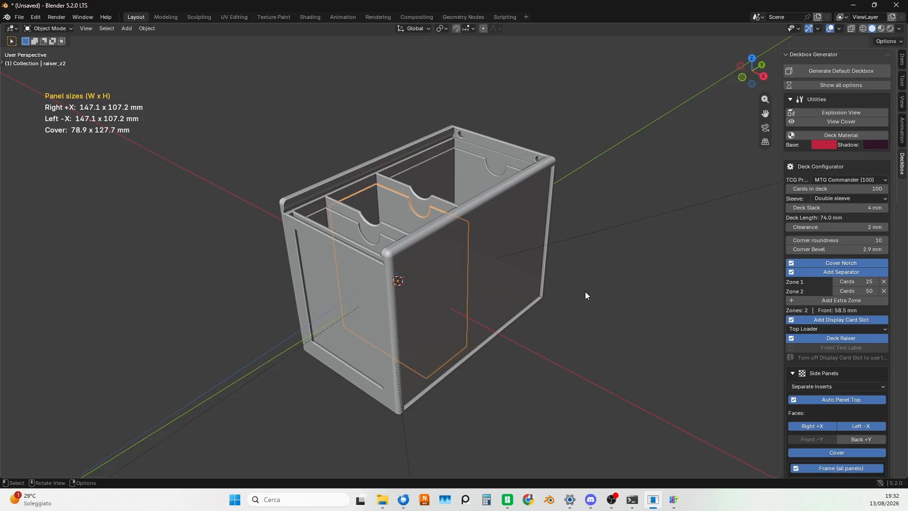
pyautogui.moveTo(585, 291); pyautogui.dragTo(611, 331, button='middle')
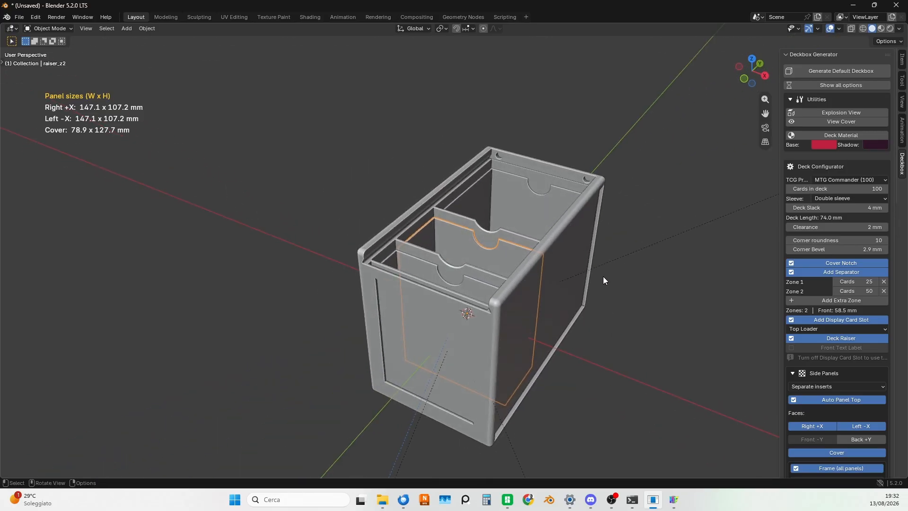
pyautogui.moveTo(604, 304); pyautogui.dragTo(610, 328, button='middle')
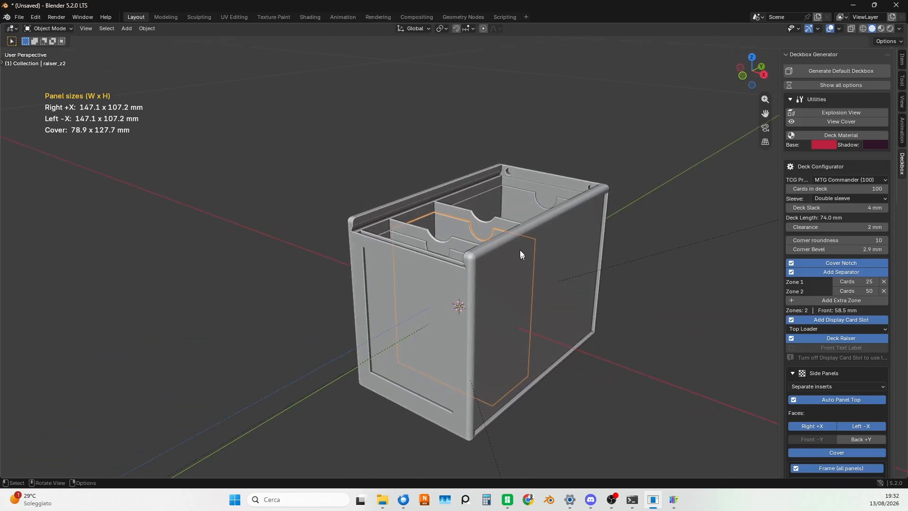
pyautogui.moveTo(463, 297); pyautogui.dragTo(528, 317, button='middle')
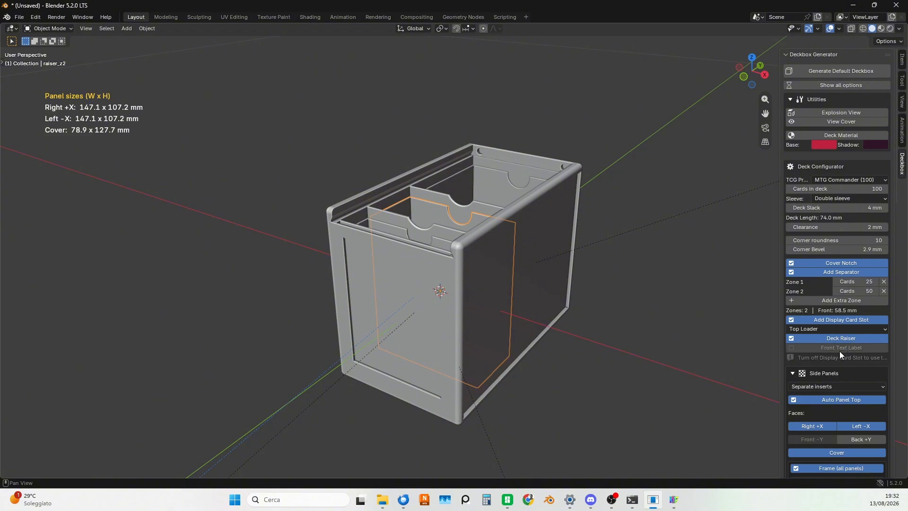
pyautogui.scroll(3, 369, 270)
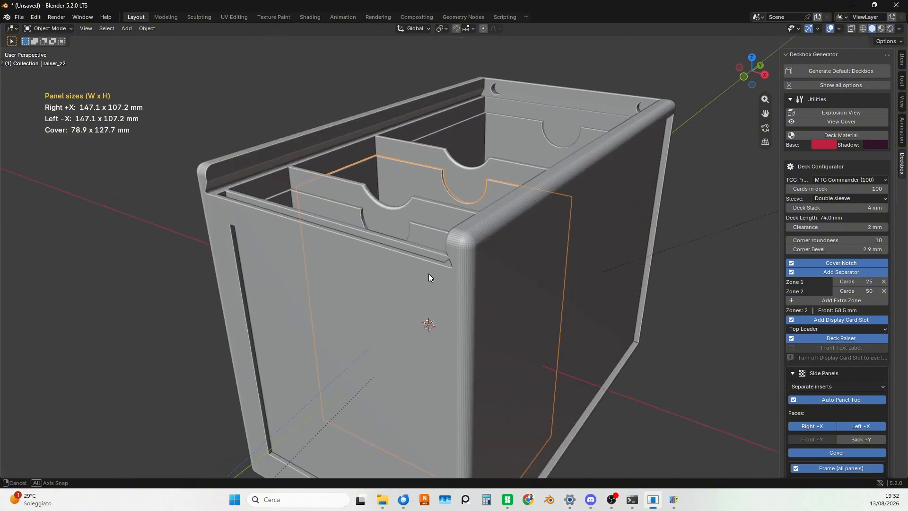
pyautogui.moveTo(428, 273); pyautogui.dragTo(376, 217, button='middle')
pyautogui.moveTo(424, 359); pyautogui.dragTo(474, 361, button='middle')
pyautogui.scroll(-2, 482, 350)
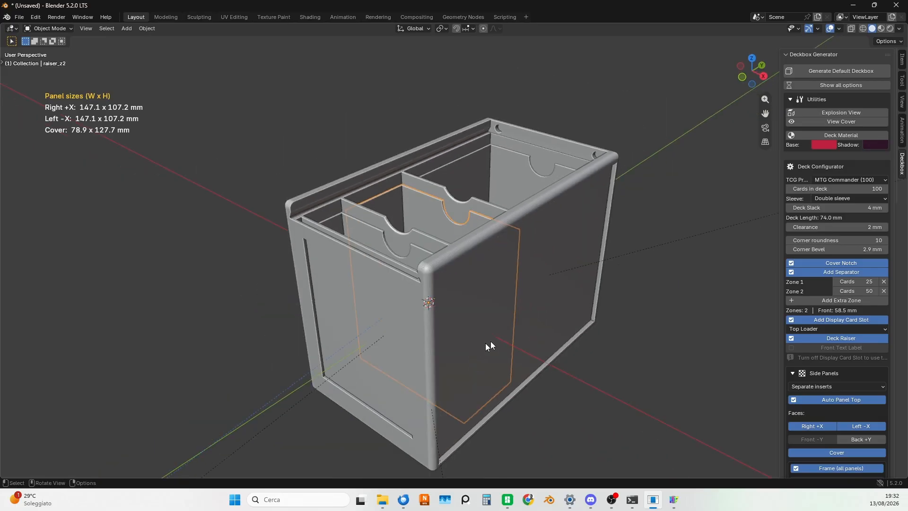
# Turn off the display card slot and enable the front text label on the deck box
pyautogui.click(827, 320)
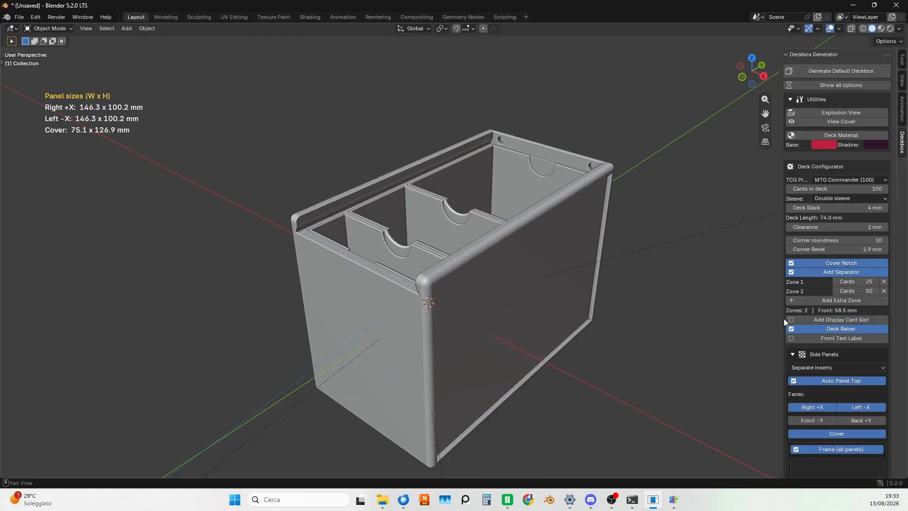
pyautogui.moveTo(737, 321); pyautogui.dragTo(685, 319, button='middle')
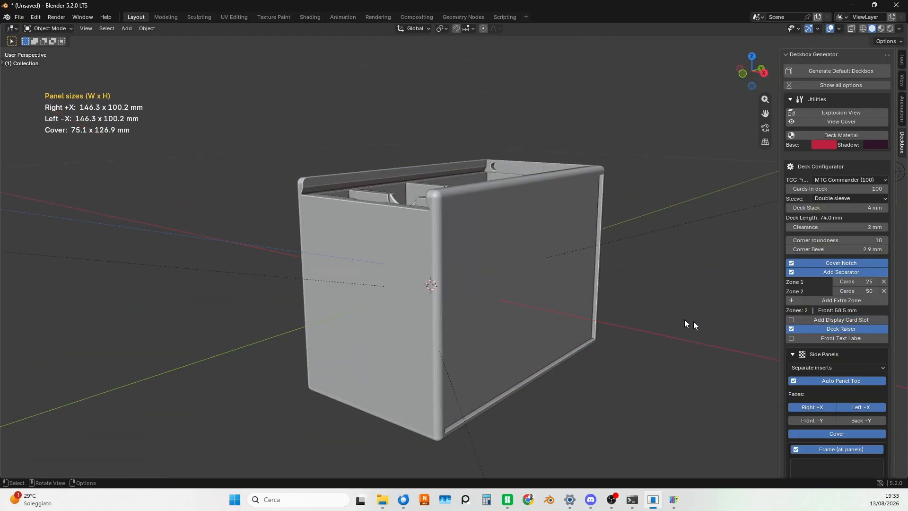
pyautogui.click(833, 339)
pyautogui.moveTo(714, 323); pyautogui.dragTo(612, 349, button='middle')
pyautogui.moveTo(611, 286); pyautogui.dragTo(399, 257, button='middle')
pyautogui.scroll(2, 398, 255)
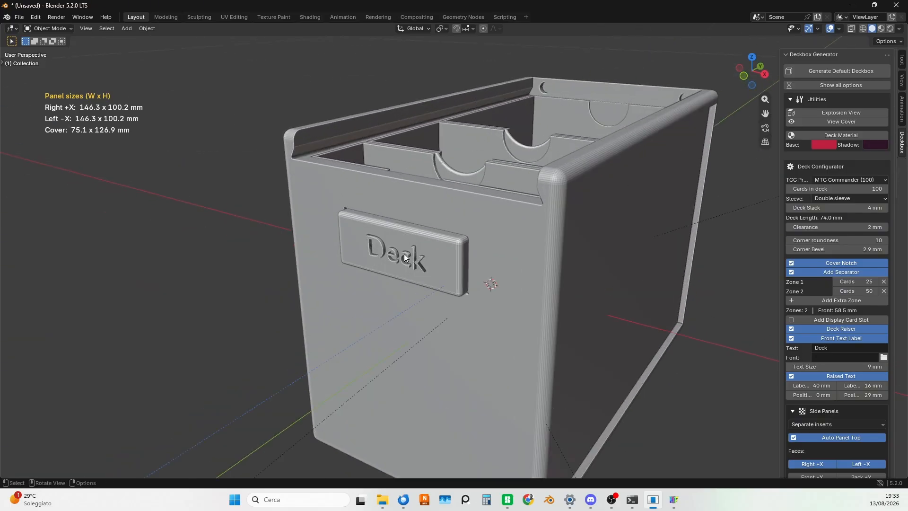
# Pull the label plate away from the box front along Y to inspect its mounting holes, and undo the move
pyautogui.scroll(-2, 404, 253)
pyautogui.click(434, 251)
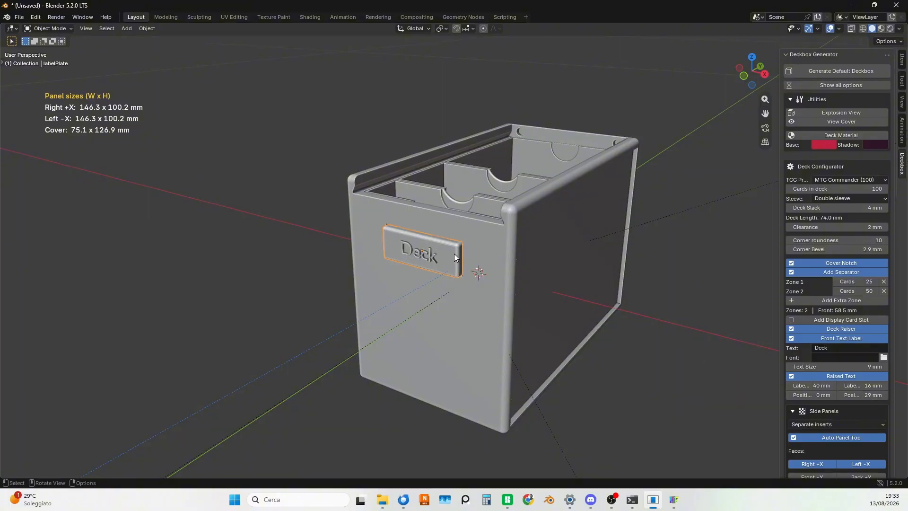
pyautogui.moveTo(434, 254); pyautogui.dragTo(408, 260, button='middle')
pyautogui.scroll(3, 408, 259)
pyautogui.press('g')
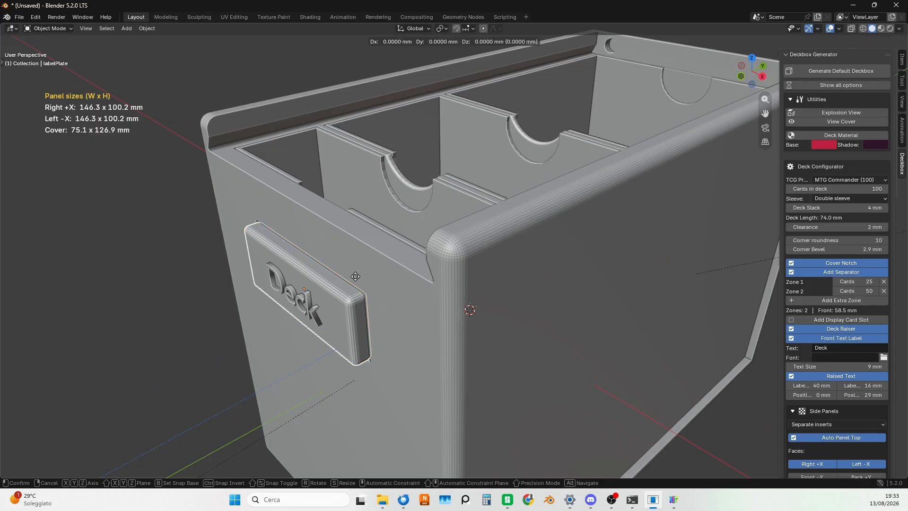
pyautogui.press('y')
pyautogui.click(251, 299)
pyautogui.moveTo(313, 283); pyautogui.dragTo(384, 305, button='middle')
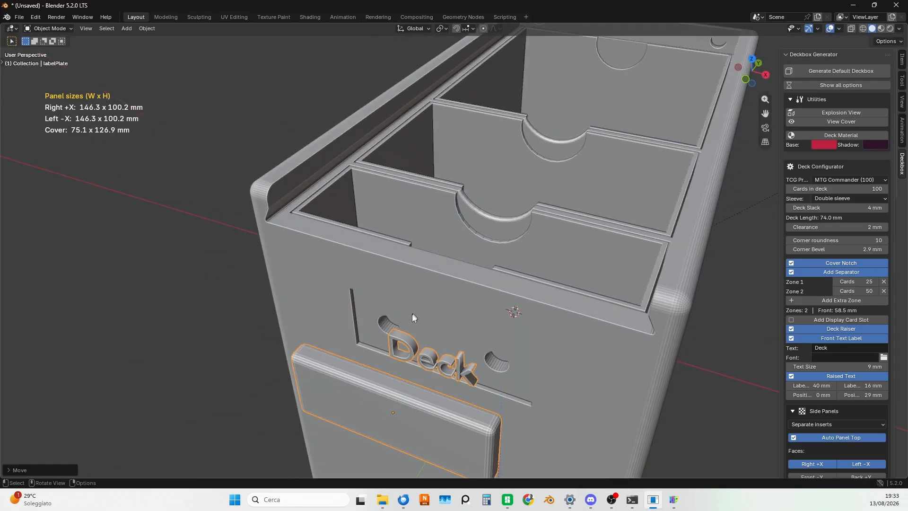
pyautogui.moveTo(512, 345); pyautogui.dragTo(453, 327, button='middle')
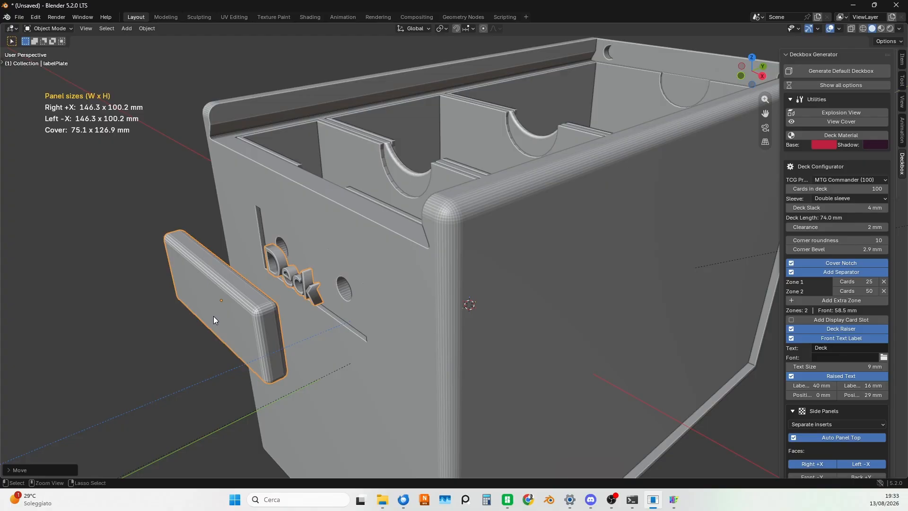
pyautogui.hotkey('ctrl', 'z')
# Change the front label text to "Lorcana"
pyautogui.moveTo(355, 315); pyautogui.dragTo(370, 287, button='middle')
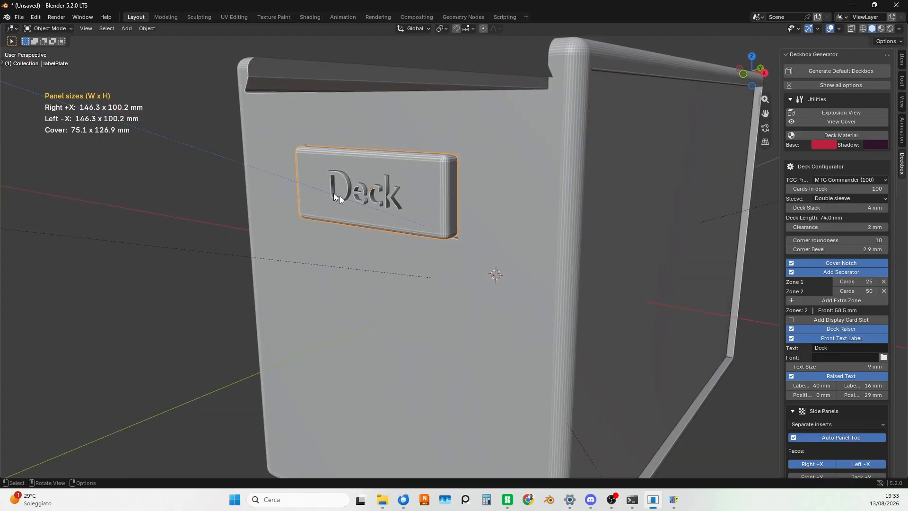
pyautogui.scroll(-1, 372, 205)
pyautogui.keyDown('shift'); pyautogui.moveTo(494, 223); pyautogui.dragTo(420, 207, button='middle'); pyautogui.keyUp('shift')
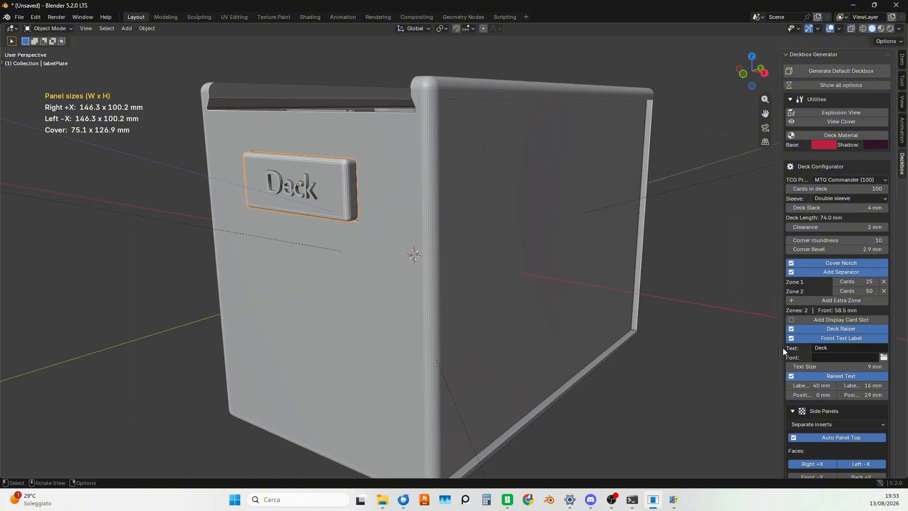
pyautogui.click(839, 350)
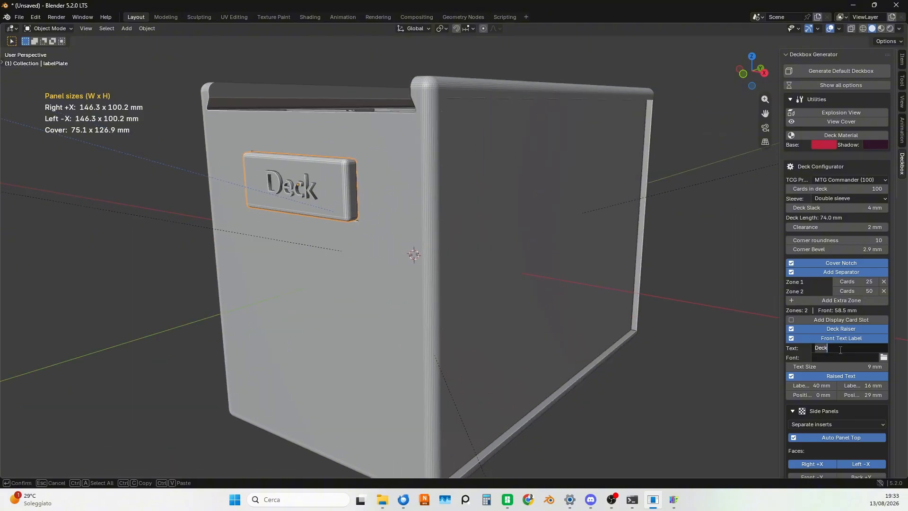
pyautogui.write('Ale')
pyautogui.press('Return')
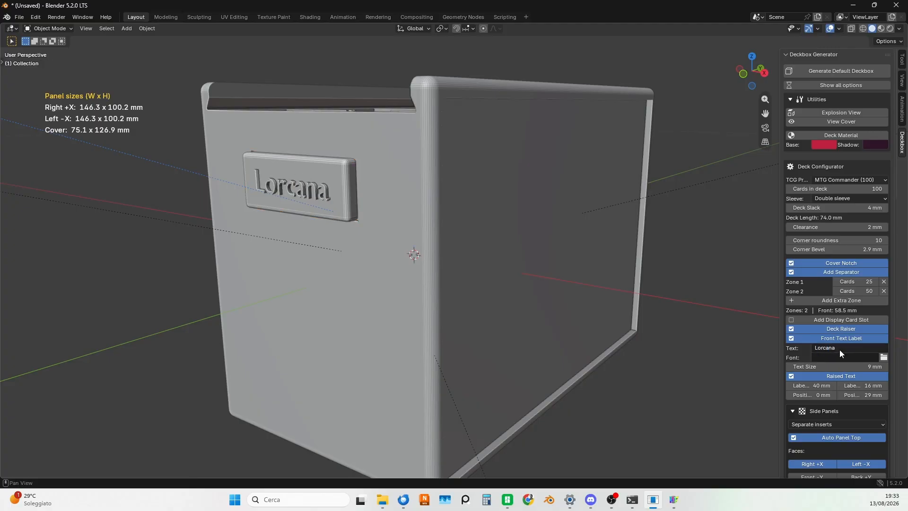
# Set the front label font to Arial Black from the Windows fonts folder and inspect the raised text
pyautogui.click(883, 358)
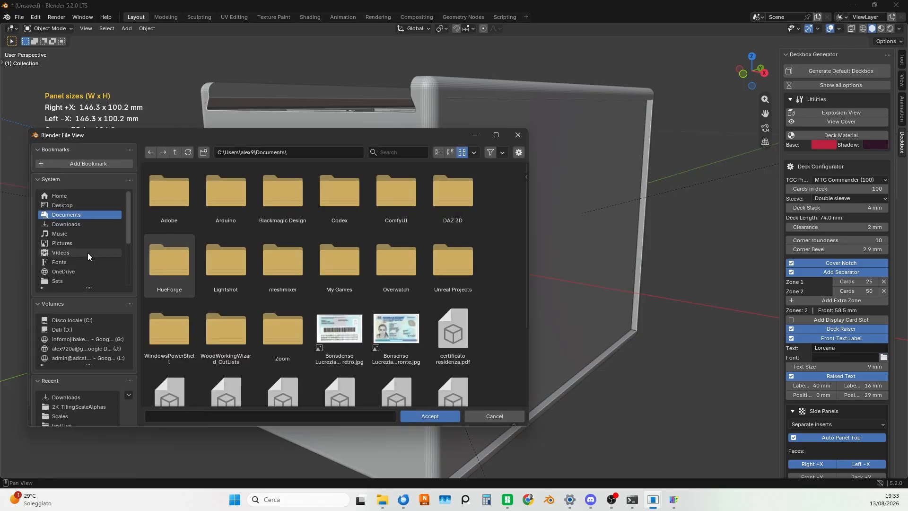
pyautogui.scroll(-3, 74, 243)
pyautogui.click(72, 226)
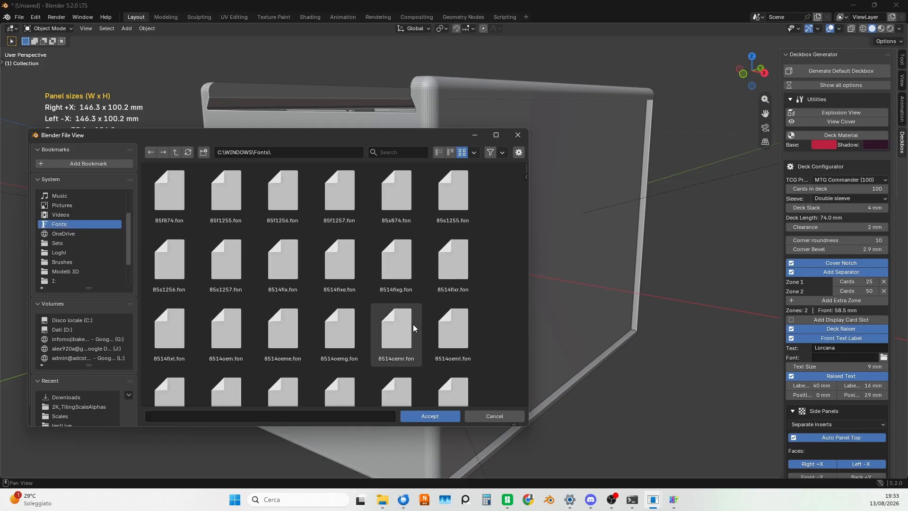
pyautogui.scroll(-2, 413, 321)
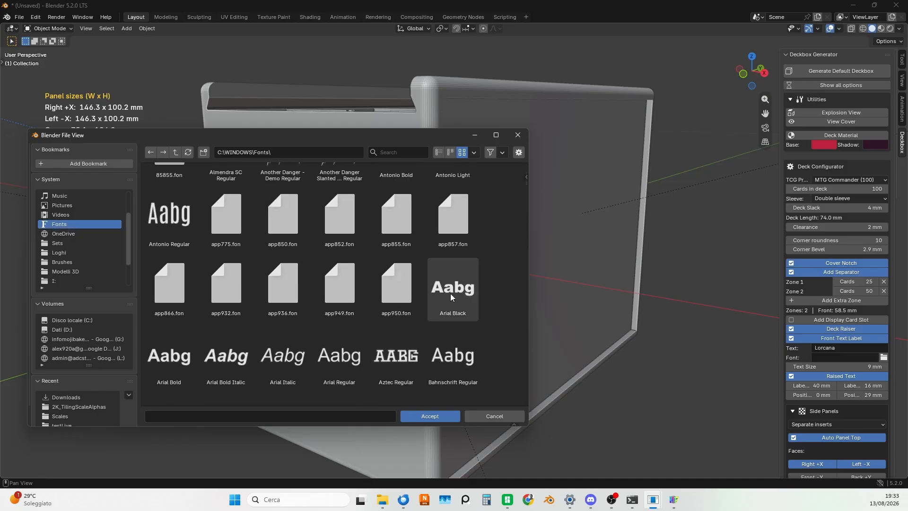
pyautogui.doubleClick(451, 294)
pyautogui.moveTo(345, 222); pyautogui.dragTo(370, 237, button='middle')
pyautogui.scroll(4, 373, 243)
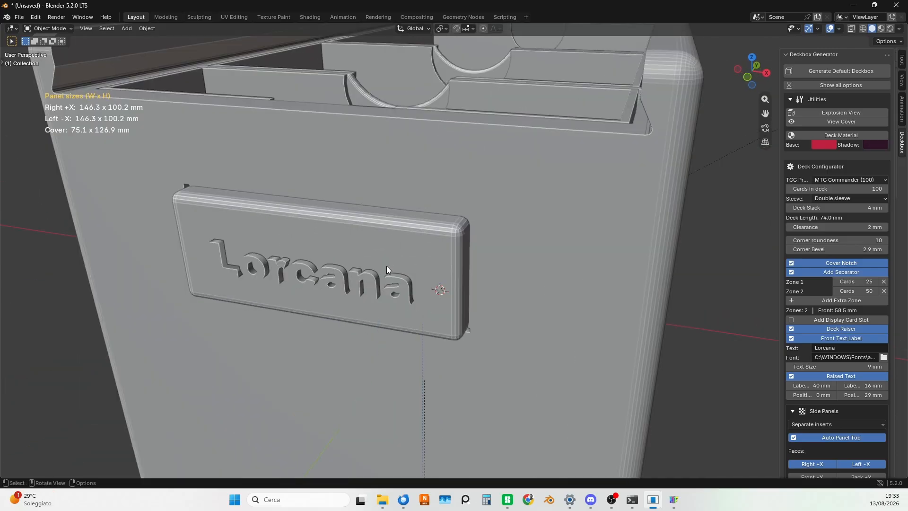
pyautogui.moveTo(386, 266); pyautogui.dragTo(376, 259, button='middle')
pyautogui.scroll(-3, 331, 229)
pyautogui.moveTo(331, 230); pyautogui.dragTo(462, 294, button='middle')
pyautogui.scroll(-2, 415, 254)
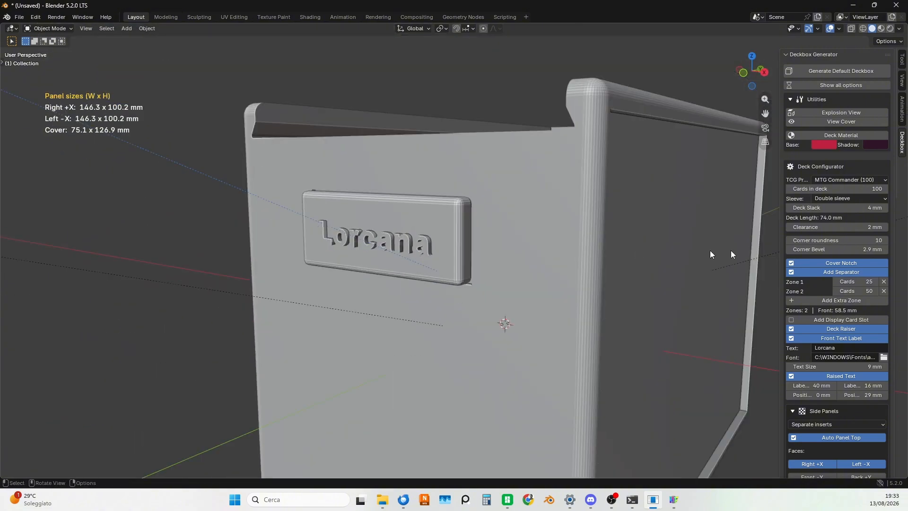
# Change the label font to Another Danger - Demo Regular and inspect the label on the box front
pyautogui.click(882, 358)
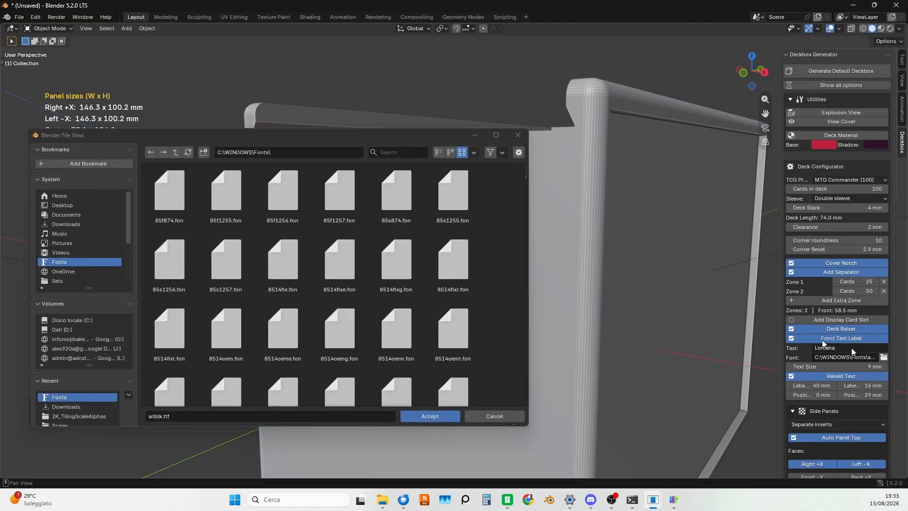
pyautogui.scroll(-5, 293, 263)
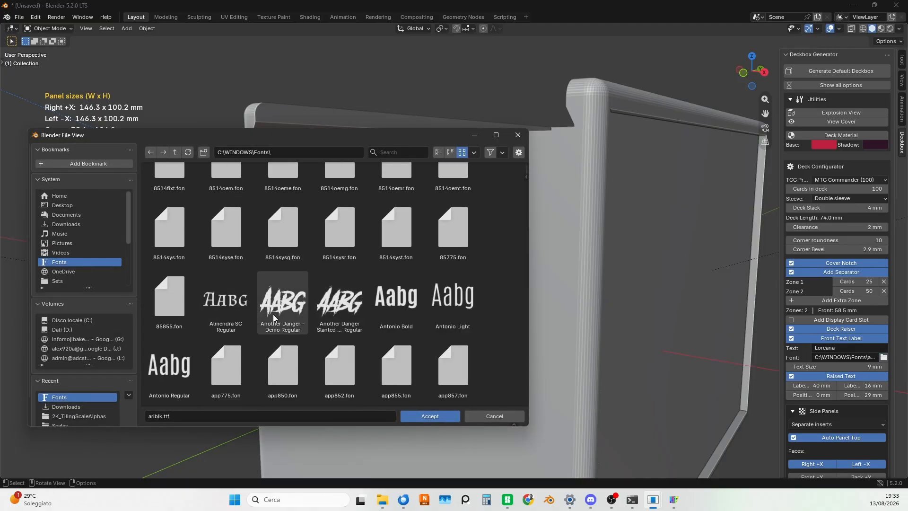
pyautogui.doubleClick(277, 313)
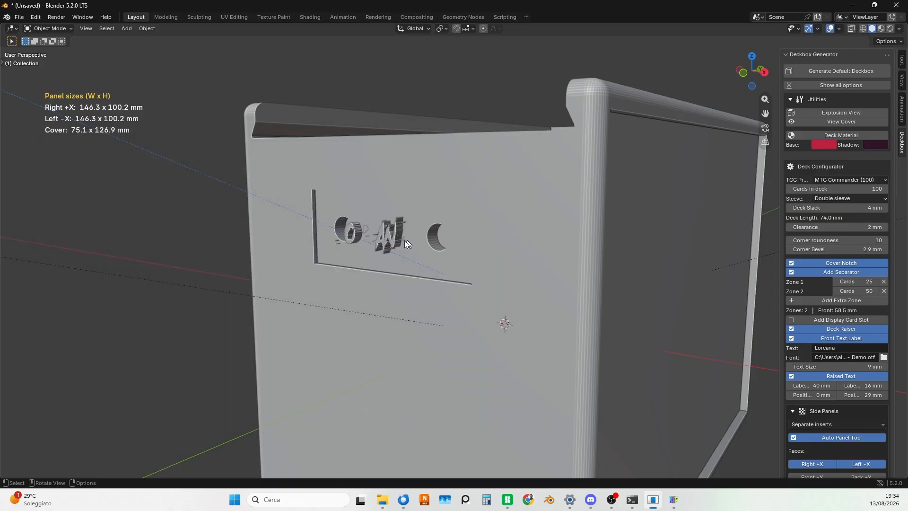
pyautogui.moveTo(416, 240); pyautogui.dragTo(334, 340, button='middle')
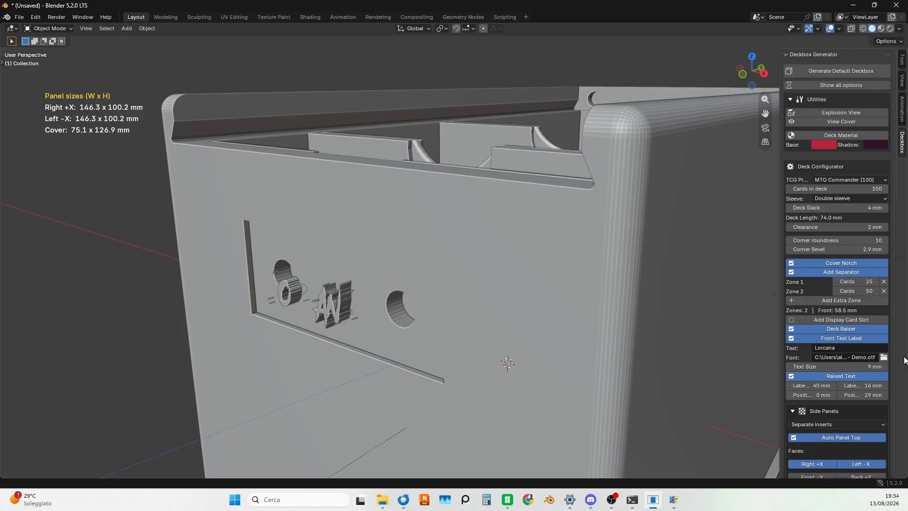
# Change the label font to Calibri Bold Italic and check the text on the plate
pyautogui.click(883, 357)
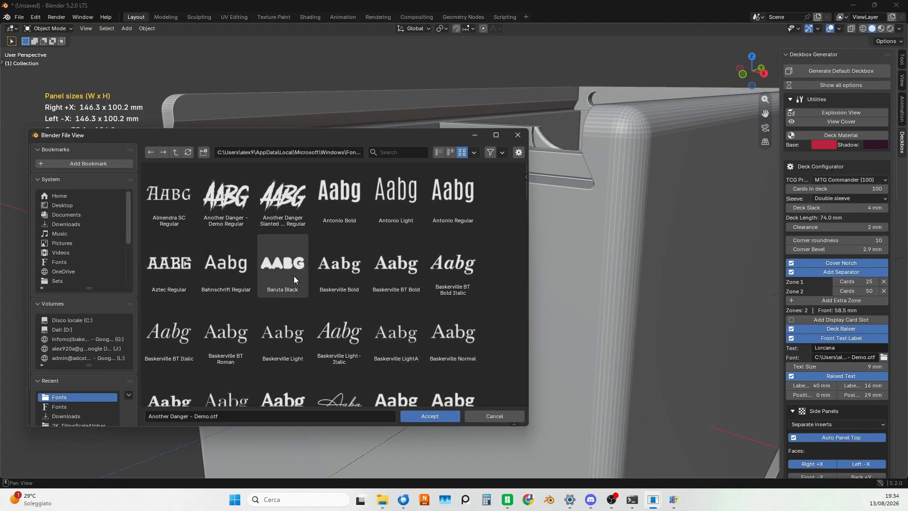
pyautogui.scroll(-4, 408, 327)
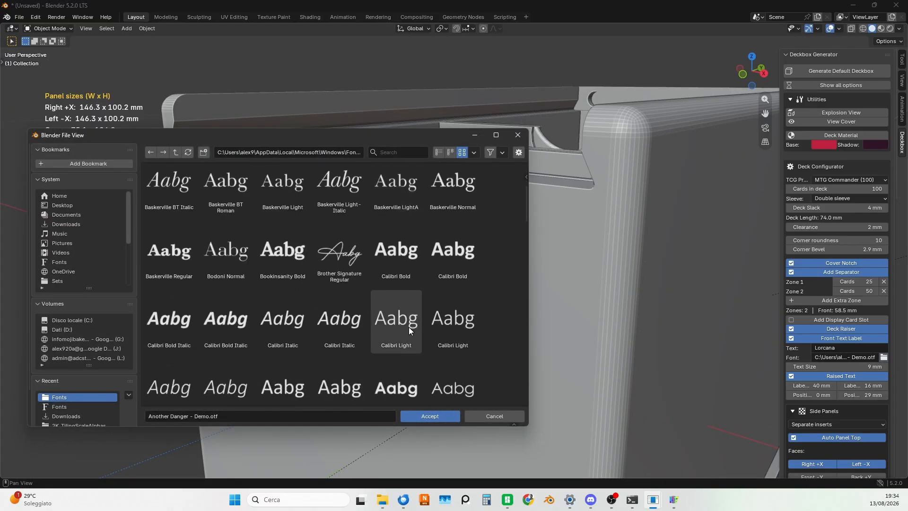
pyautogui.click(224, 320)
pyautogui.doubleClick(224, 320)
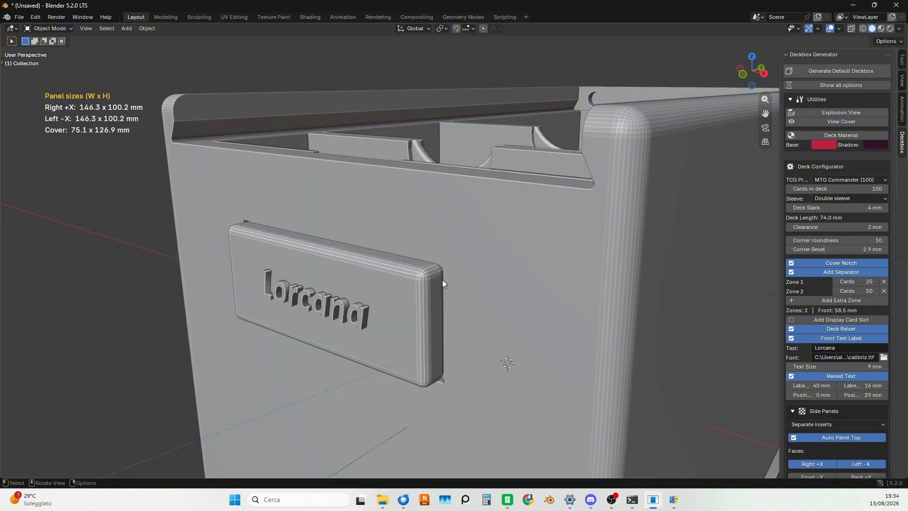
pyautogui.moveTo(347, 309); pyautogui.dragTo(430, 302, button='middle')
pyautogui.scroll(-5, 588, 277)
pyautogui.scroll(-2, 487, 298)
pyautogui.scroll(1, 431, 299)
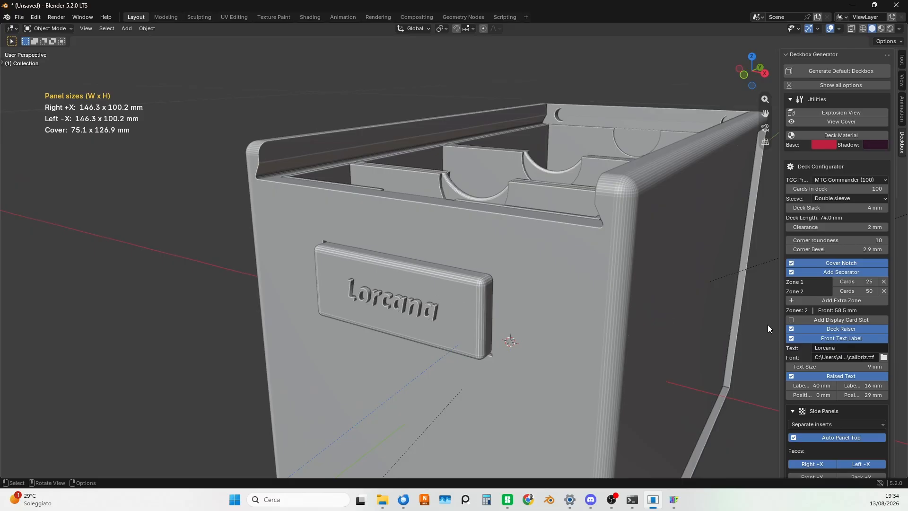
# Set the front label's text size to 20 mm
pyautogui.moveTo(826, 367); pyautogui.dragTo(823, 372)
pyautogui.click(839, 366)
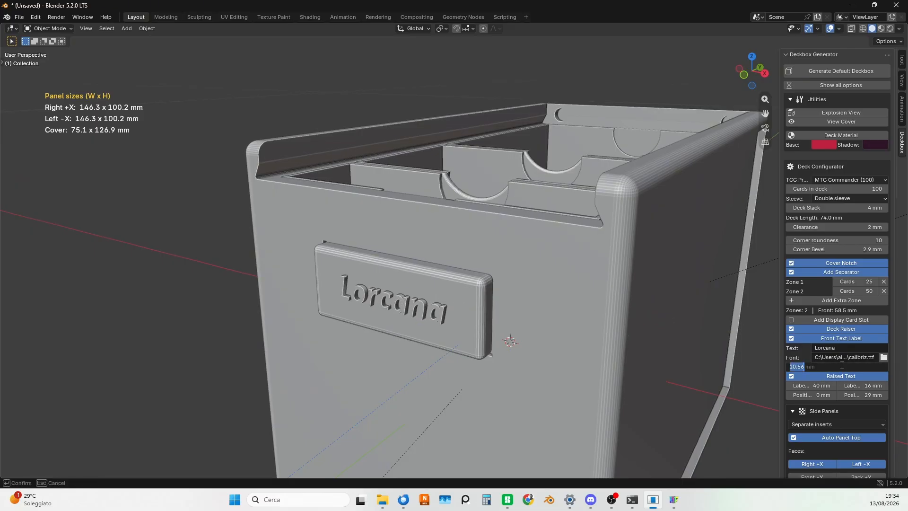
pyautogui.write('20')
pyautogui.press('Return')
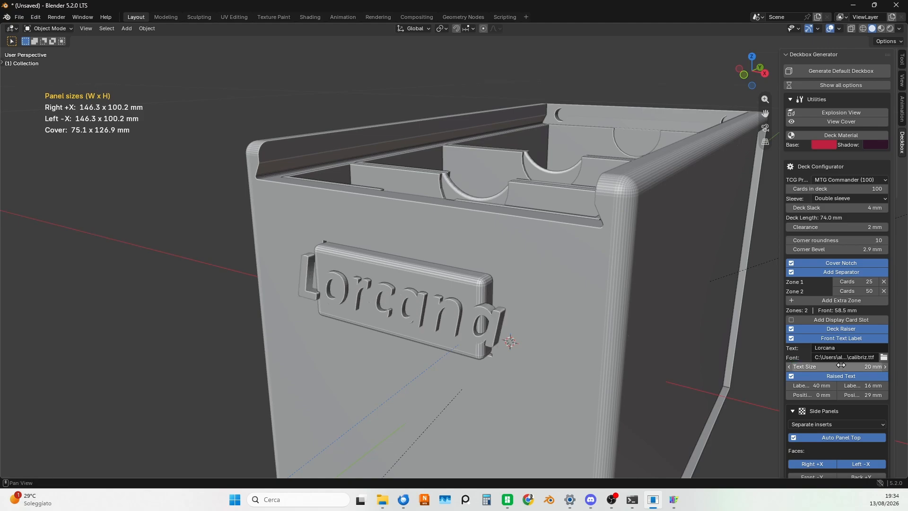
# Resize the label plate to 60 mm wide and 20 mm high so it frames the text
pyautogui.moveTo(822, 385); pyautogui.dragTo(823, 387)
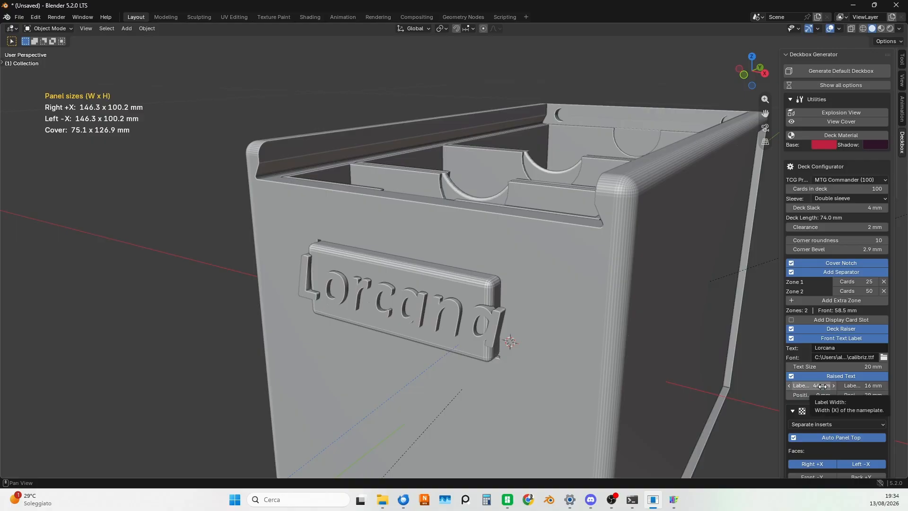
pyautogui.click(823, 387)
pyautogui.write('50')
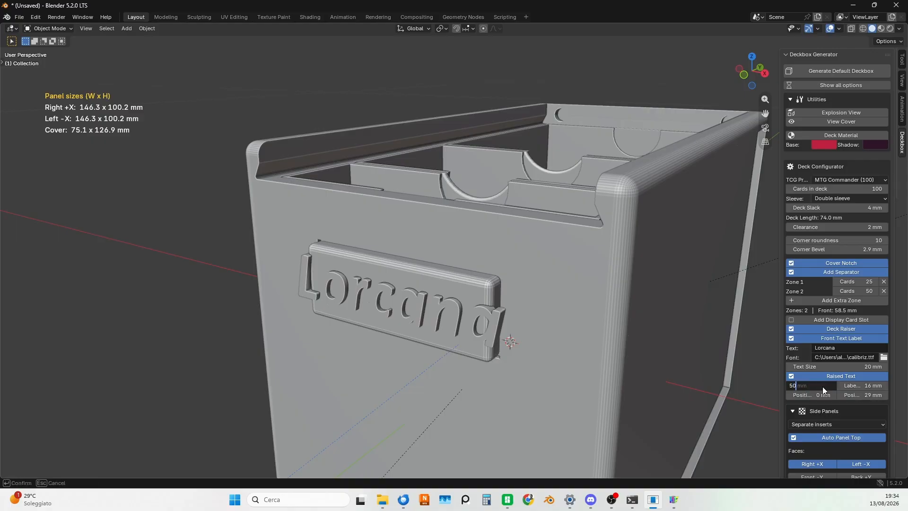
pyautogui.press('Return')
pyautogui.click(823, 386)
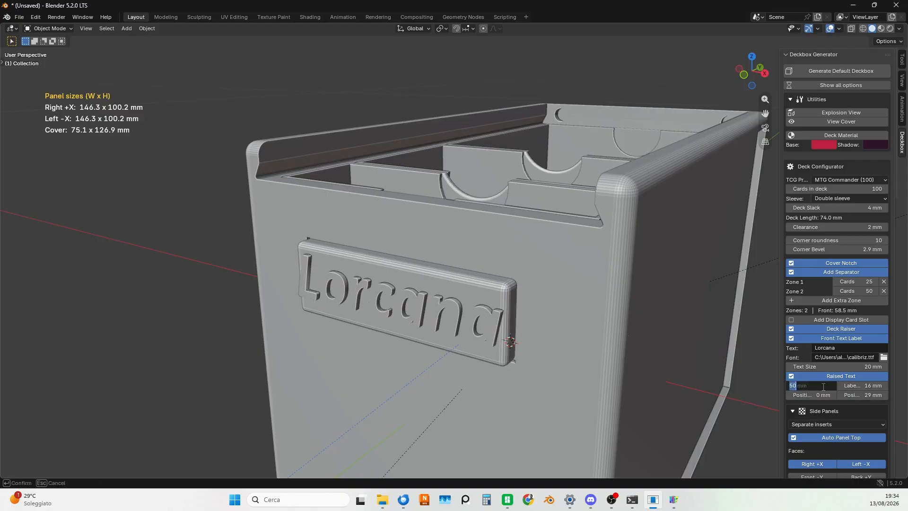
pyautogui.write('60')
pyautogui.press('Return')
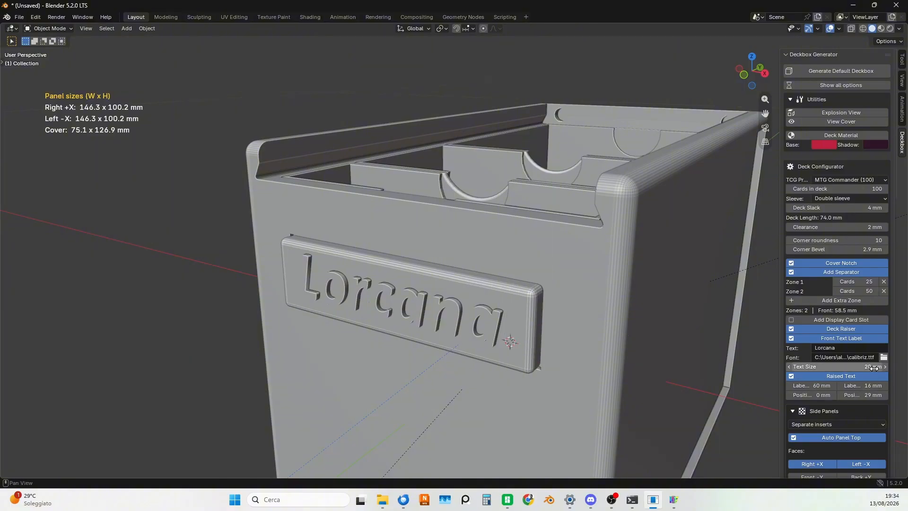
pyautogui.click(875, 386)
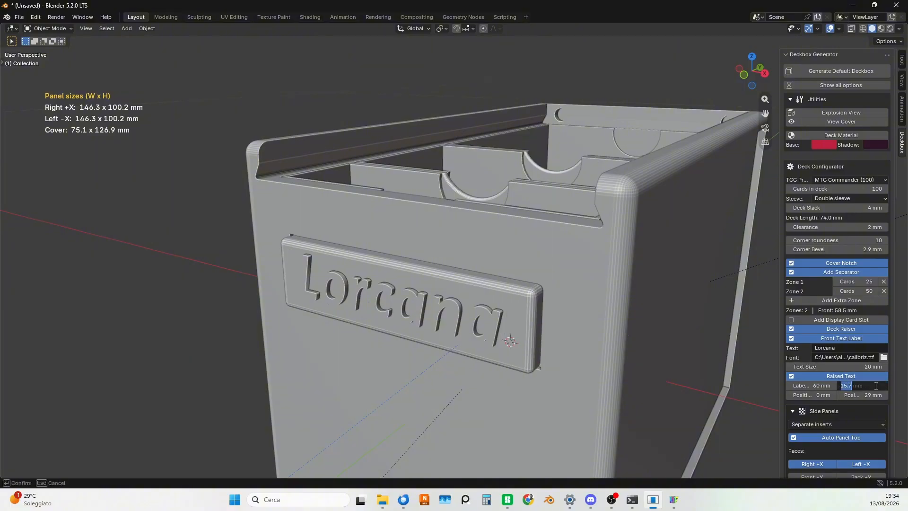
pyautogui.write('20')
pyautogui.press('Return')
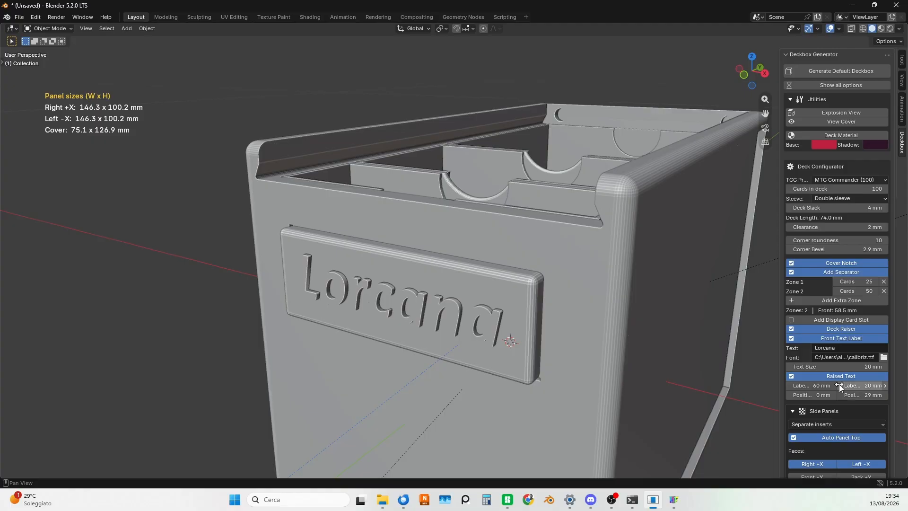
# Set the label plate's vertical position to 0 mm on the box front
pyautogui.moveTo(757, 376); pyautogui.dragTo(584, 355, button='middle')
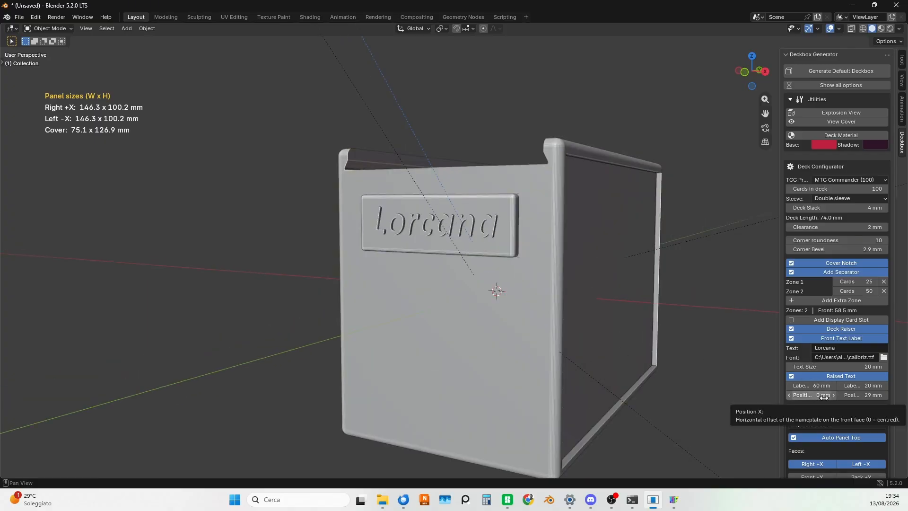
pyautogui.click(861, 395)
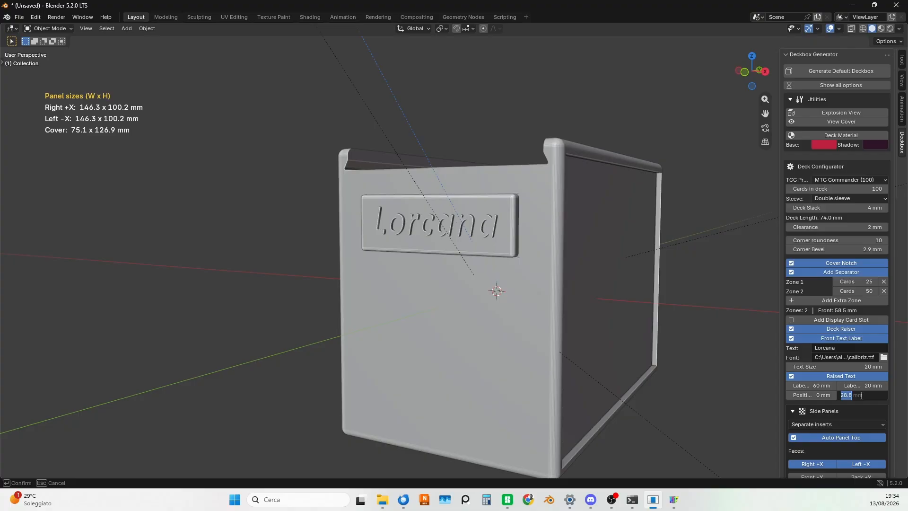
pyautogui.write('0')
pyautogui.press('Return')
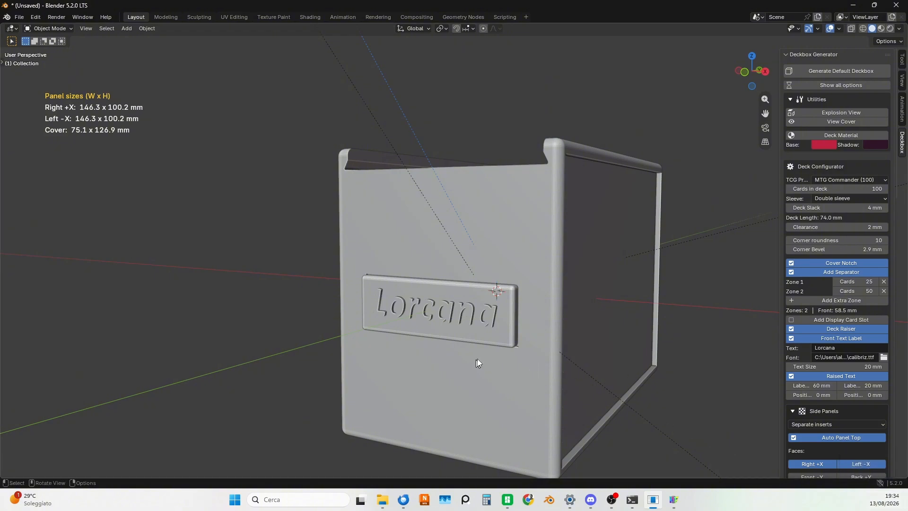
# Pull the label plate about 28 mm out from the box front along Y to inspect the letters and mounting holes
pyautogui.moveTo(513, 329); pyautogui.dragTo(468, 342, button='middle')
pyautogui.keyDown('shift'); pyautogui.moveTo(458, 363); pyautogui.dragTo(489, 333, button='middle'); pyautogui.keyUp('shift')
pyautogui.scroll(-2, 481, 340)
pyautogui.scroll(5, 481, 336)
pyautogui.scroll(-2, 480, 378)
pyautogui.click(496, 333)
pyautogui.press('g')
pyautogui.press('y')
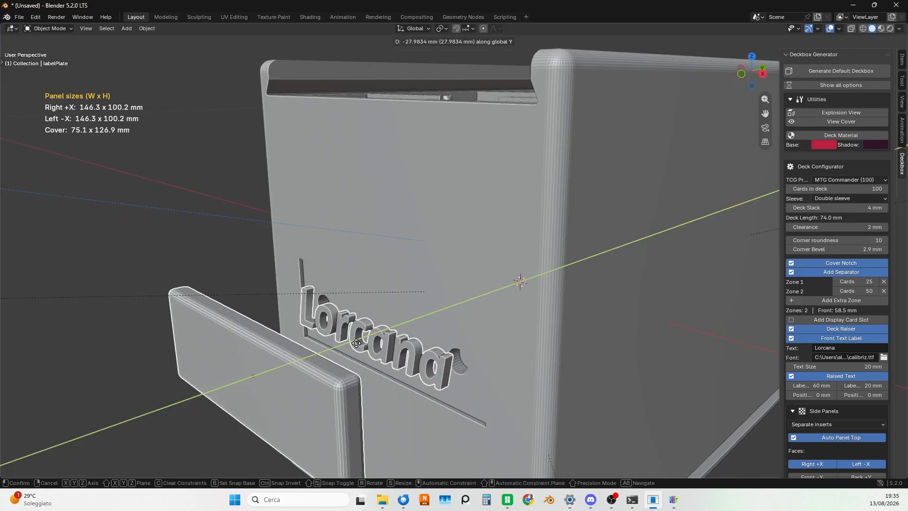
pyautogui.click(371, 340)
pyautogui.moveTo(469, 350); pyautogui.dragTo(460, 343, button='middle')
pyautogui.scroll(3, 384, 335)
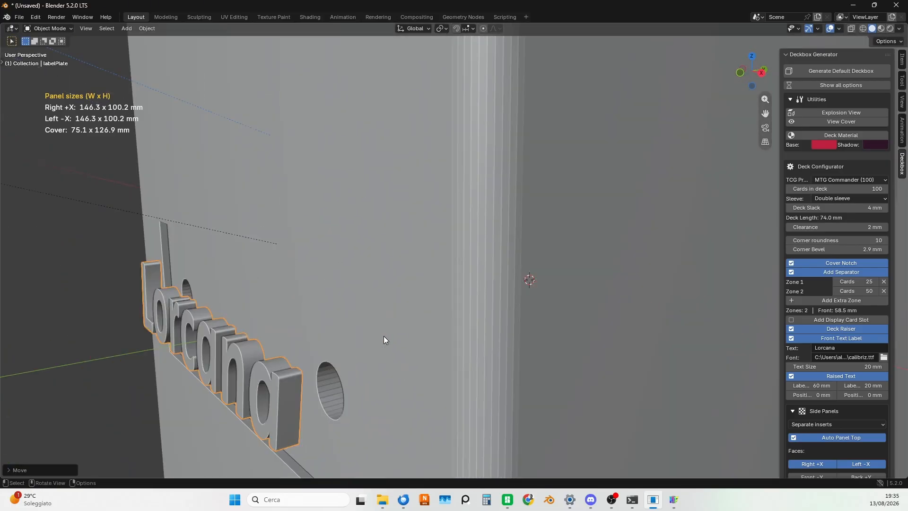
pyautogui.scroll(-2, 331, 344)
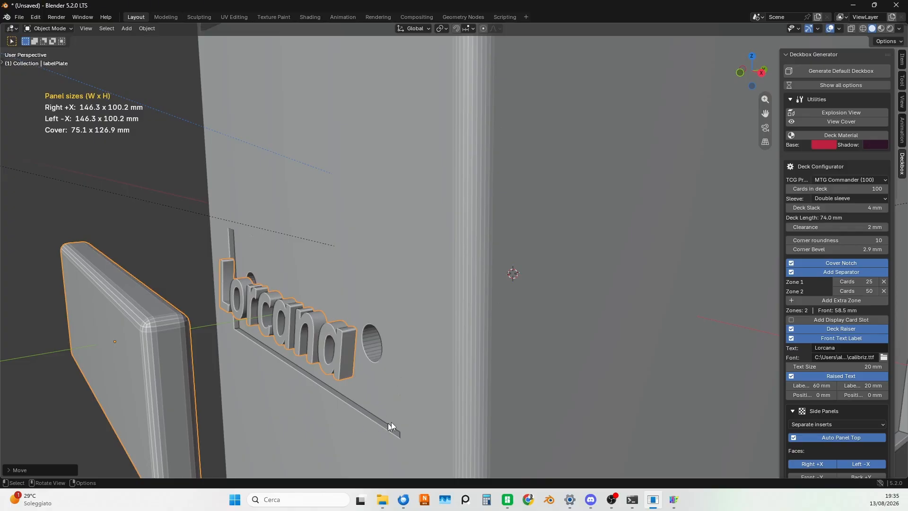
# Preview sliding the label plate back along Y, cancel that move, and undo the earlier pull away from the box
pyautogui.press('g')
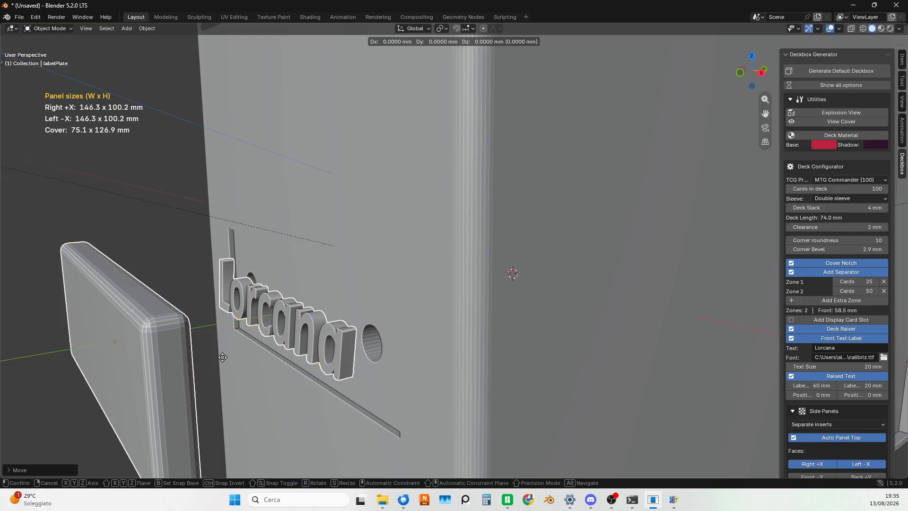
pyautogui.press('y')
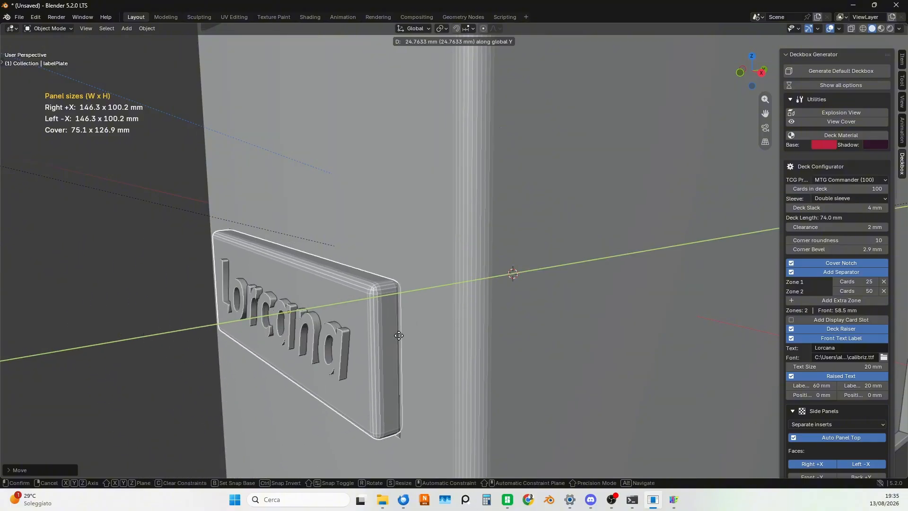
pyautogui.rightClick(399, 339)
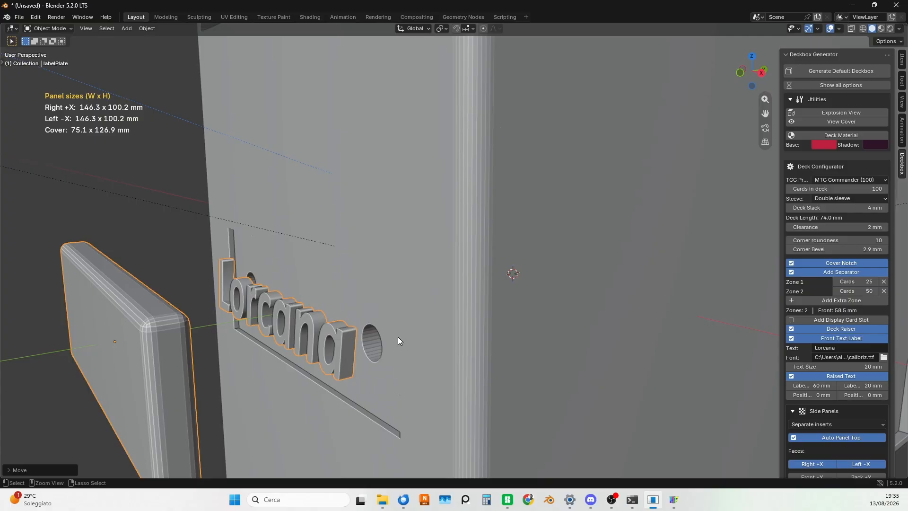
pyautogui.hotkey('ctrl', 'z')
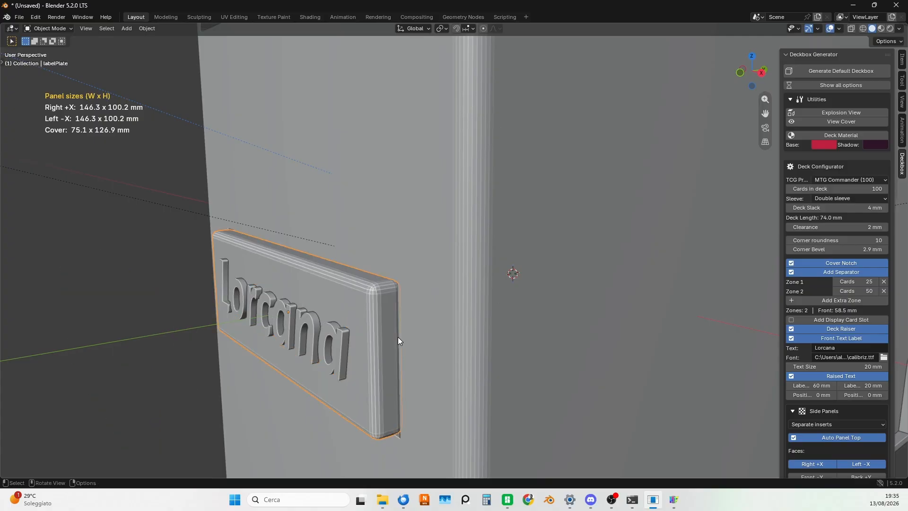
# Turn off the front text label and view the plain deck box from the front and above
pyautogui.scroll(-4, 398, 337)
pyautogui.moveTo(398, 336); pyautogui.dragTo(418, 343, button='middle')
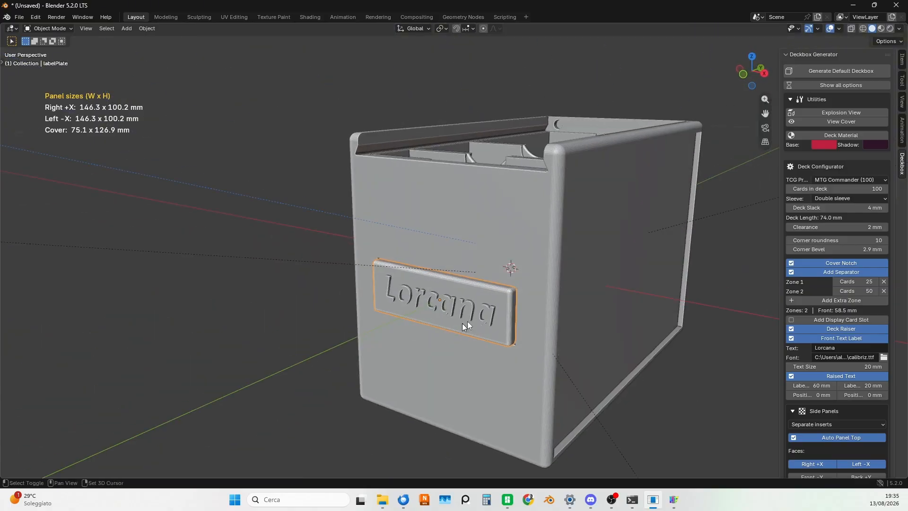
pyautogui.keyDown('shift'); pyautogui.moveTo(462, 323); pyautogui.dragTo(390, 324, button='middle'); pyautogui.keyUp('shift')
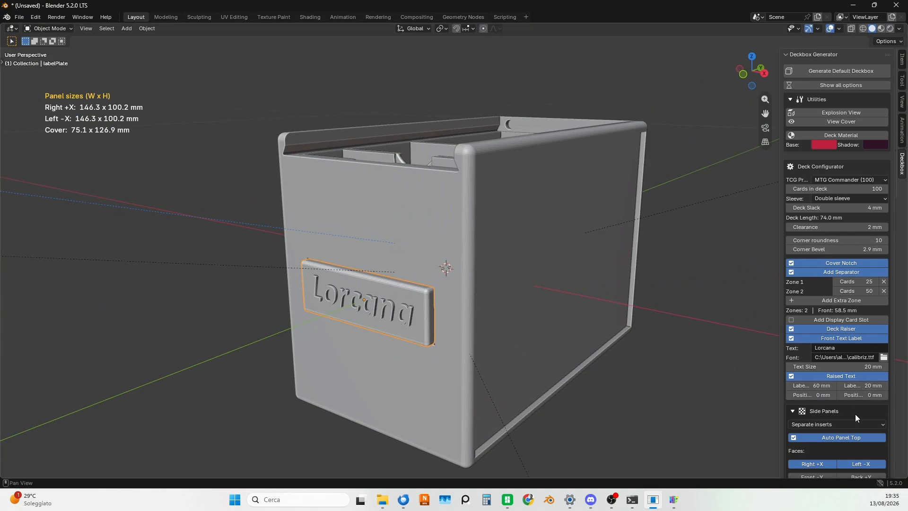
pyautogui.click(791, 338)
pyautogui.moveTo(523, 345); pyautogui.dragTo(563, 347, button='middle')
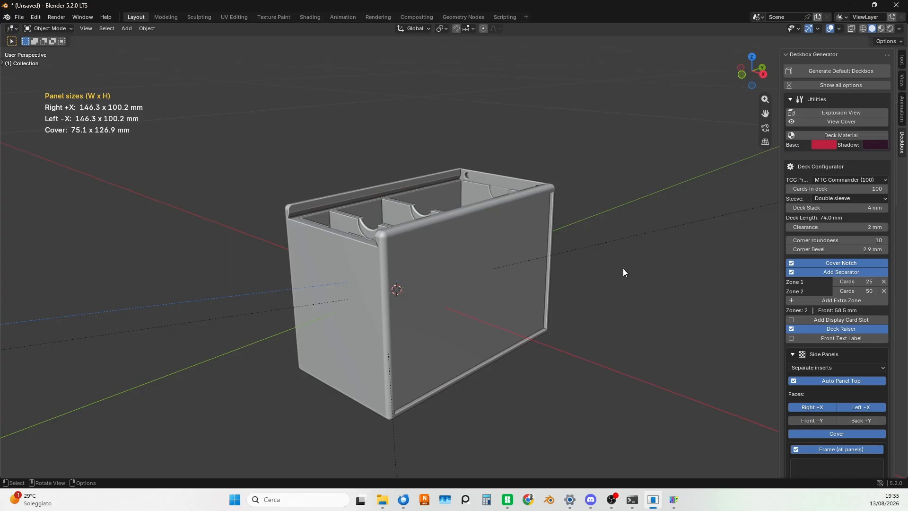
pyautogui.moveTo(623, 273); pyautogui.dragTo(422, 150, button='middle')
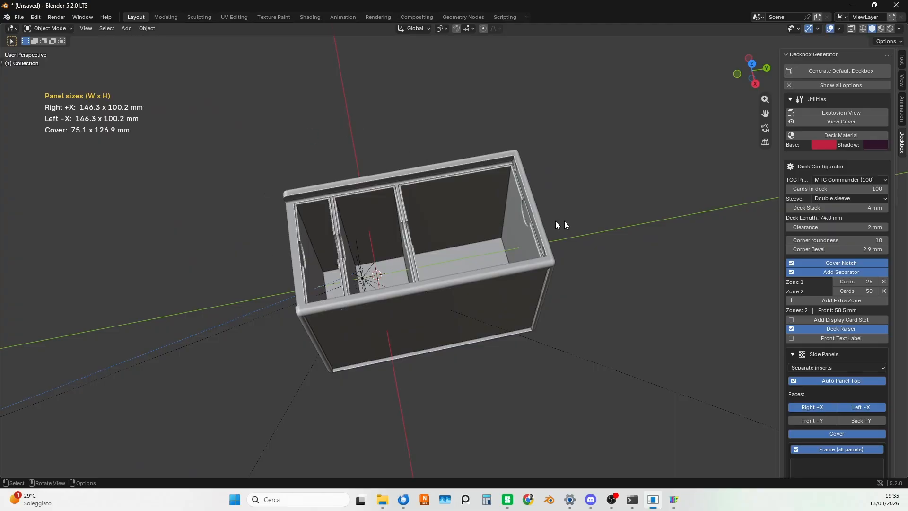
# Set the number of cards in the deck to 400 and view the lengthened box
pyautogui.moveTo(555, 221); pyautogui.dragTo(696, 170, button='middle')
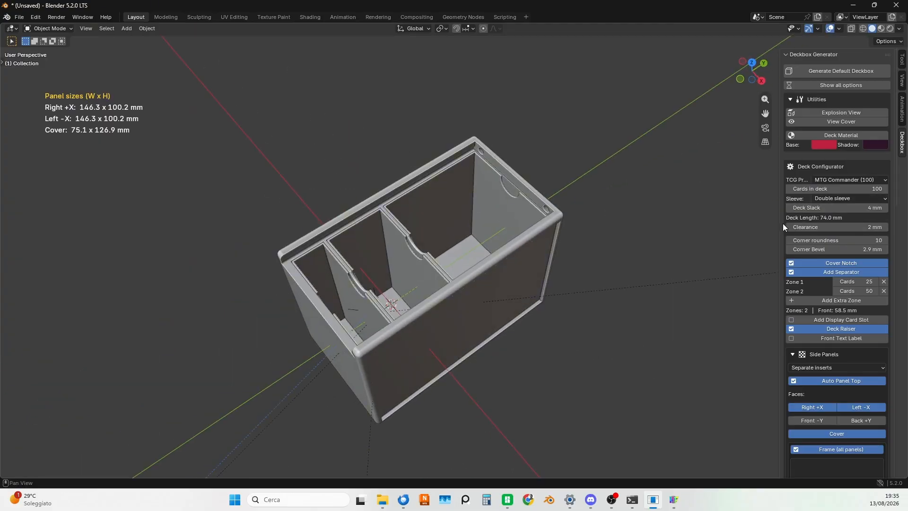
pyautogui.click(863, 188)
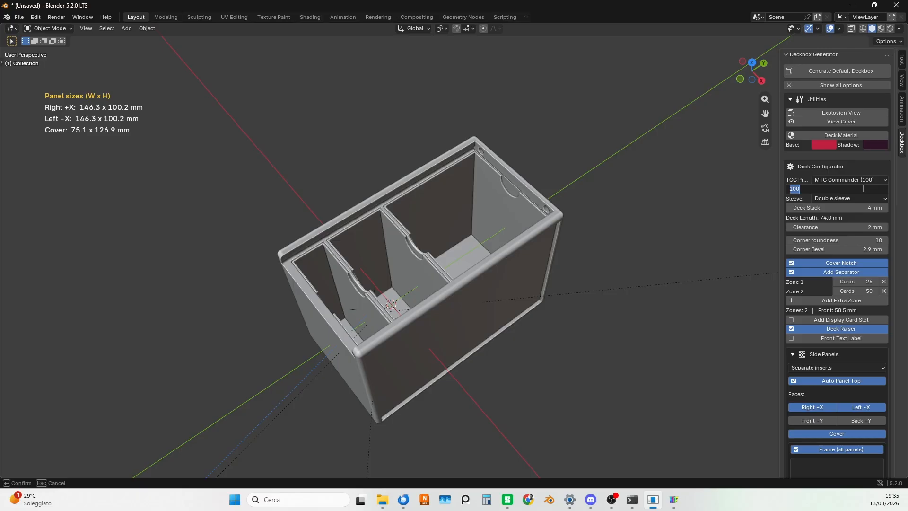
pyautogui.write('400')
pyautogui.press('Return')
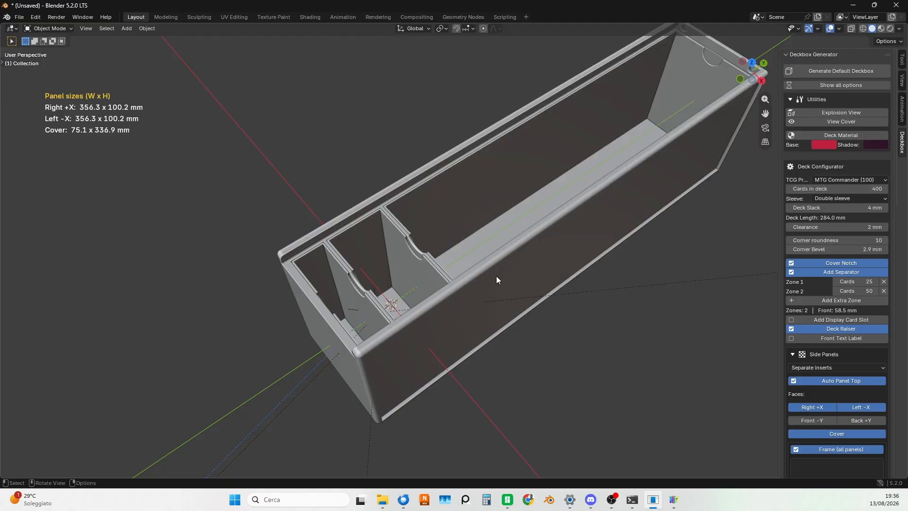
pyautogui.moveTo(496, 277)
pyautogui.mouseDown(button='middle')
pyautogui.moveTo(513, 293)
pyautogui.moveTo(546, 263)
pyautogui.moveTo(509, 275)
pyautogui.mouseUp(button='middle')
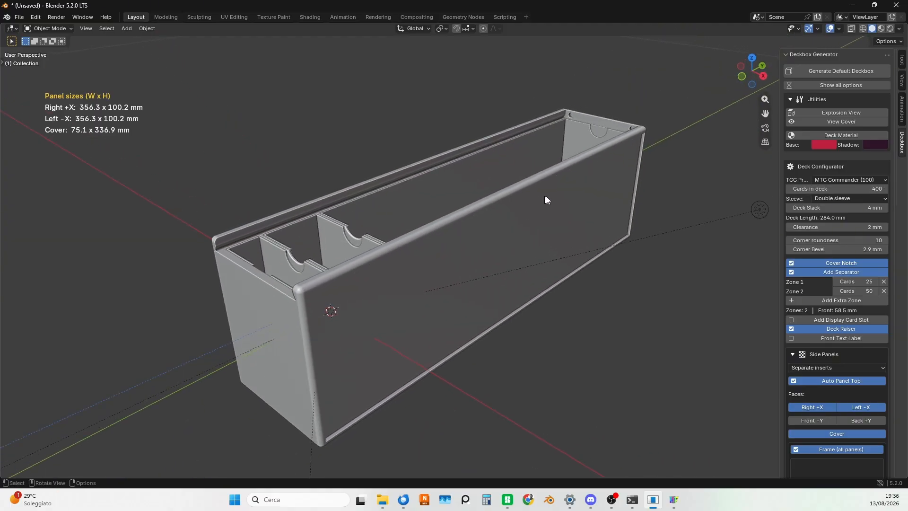
# Turn off the deck raiser and remove the Right +X and Left -X side panels from the box
pyautogui.click(790, 329)
pyautogui.moveTo(575, 313); pyautogui.dragTo(555, 332, button='middle')
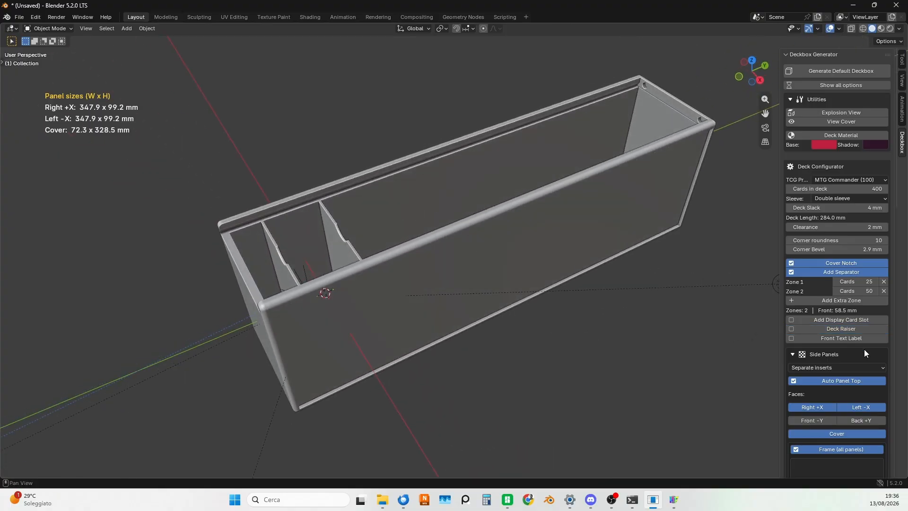
pyautogui.click(871, 408)
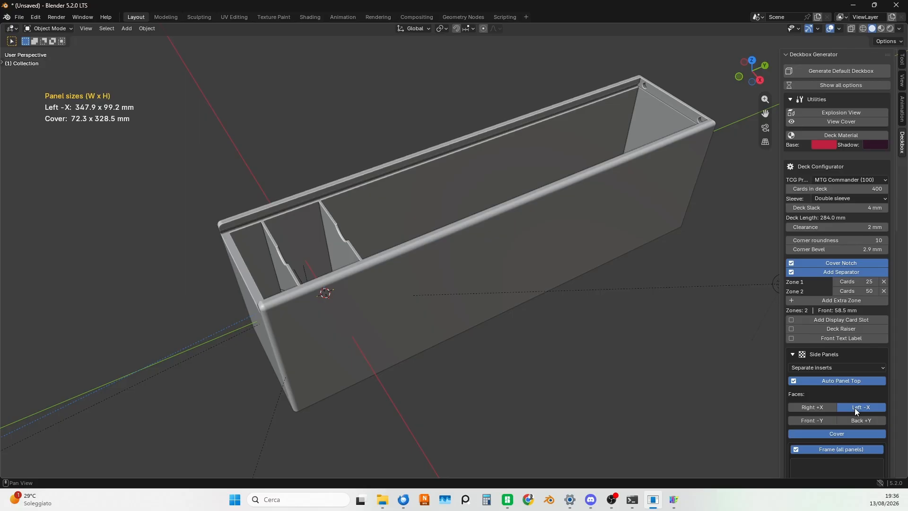
pyautogui.click(855, 408)
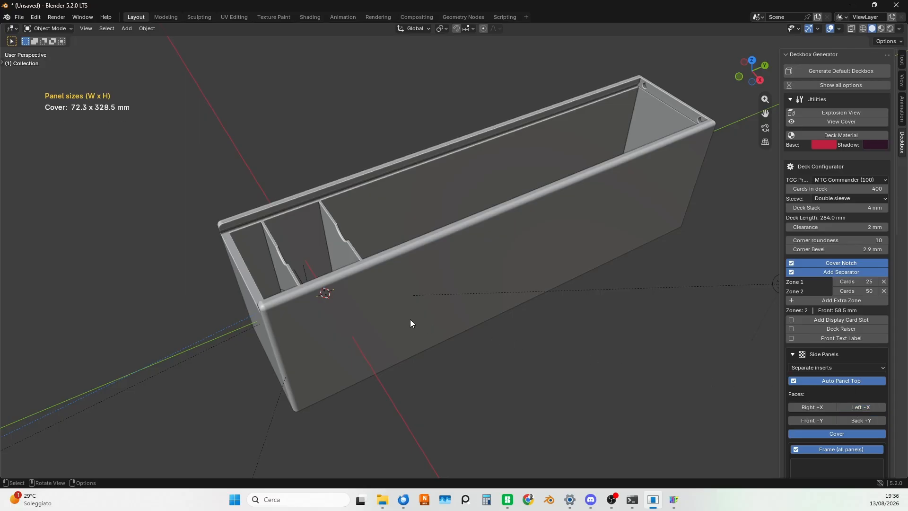
pyautogui.moveTo(410, 319); pyautogui.dragTo(445, 308, button='middle')
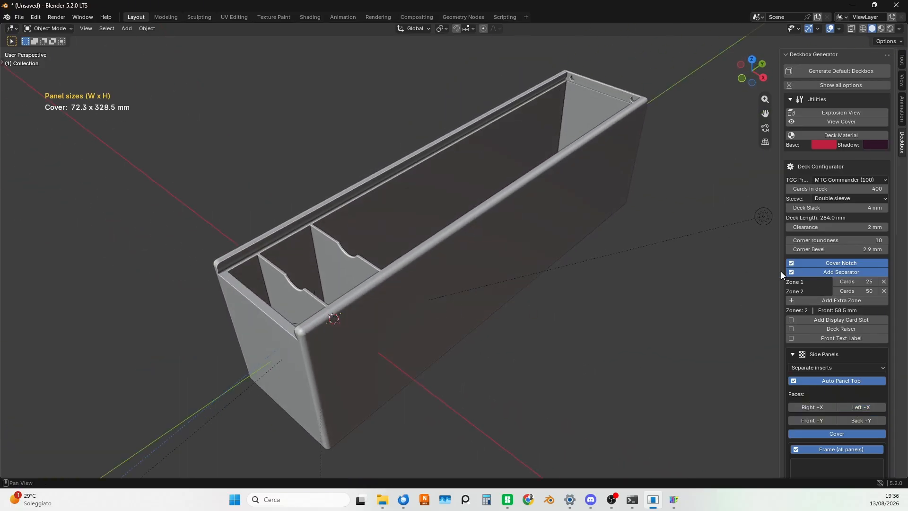
# Remove the separators from the box and switch the TCG preset to Custom
pyautogui.click(793, 273)
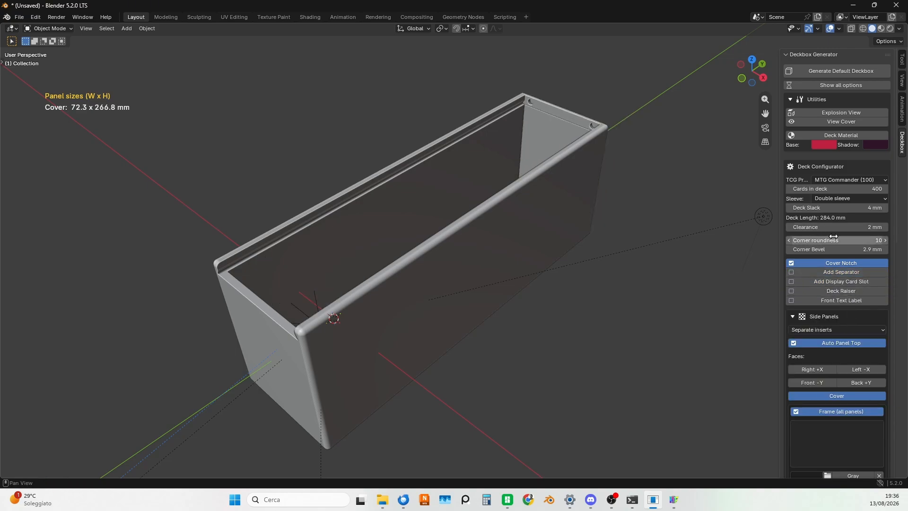
pyautogui.click(841, 180)
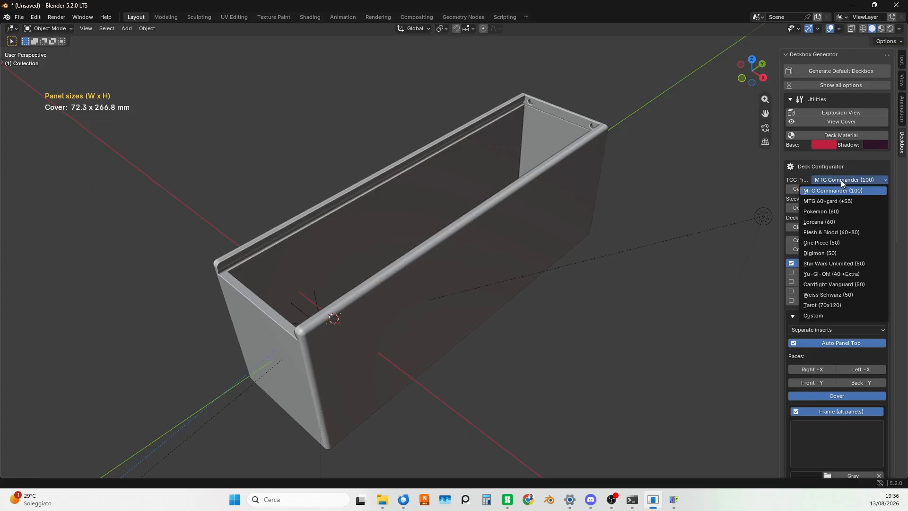
pyautogui.click(823, 315)
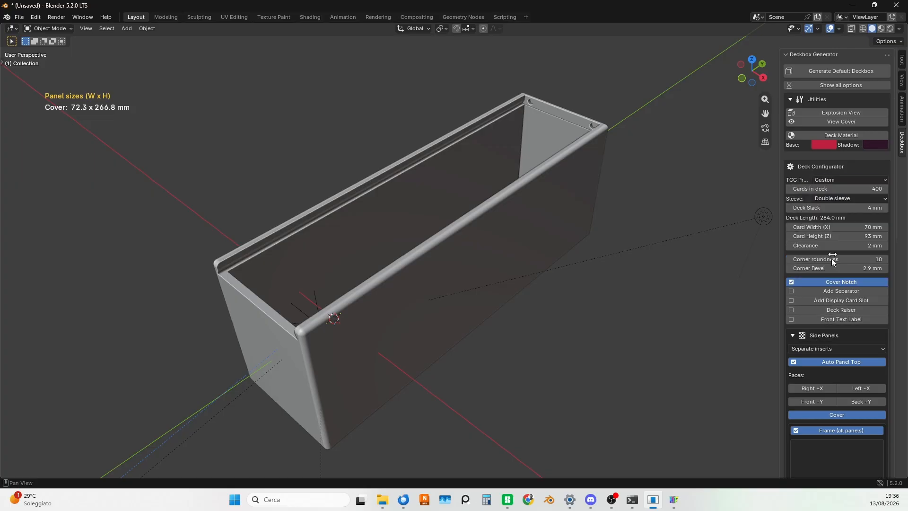
# Set the custom card height to 40 mm and view the low box from several angles
pyautogui.click(847, 234)
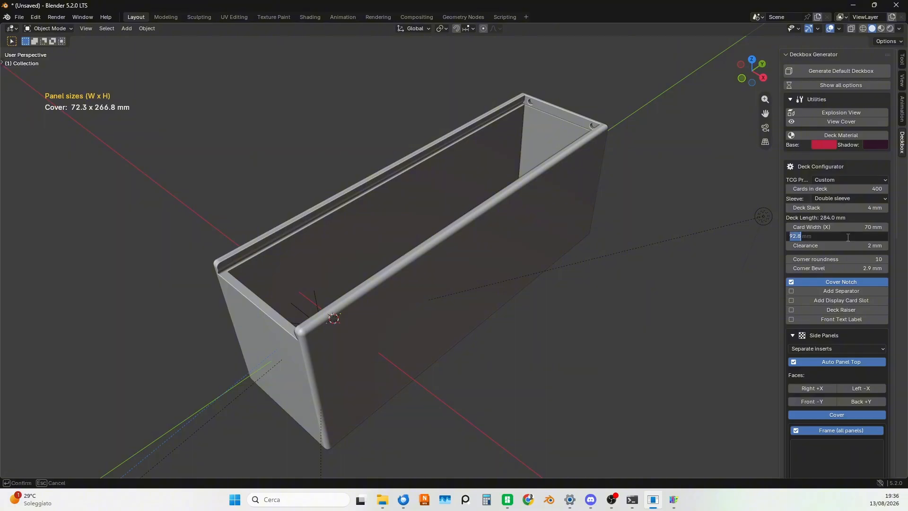
pyautogui.write('40')
pyautogui.press('Return')
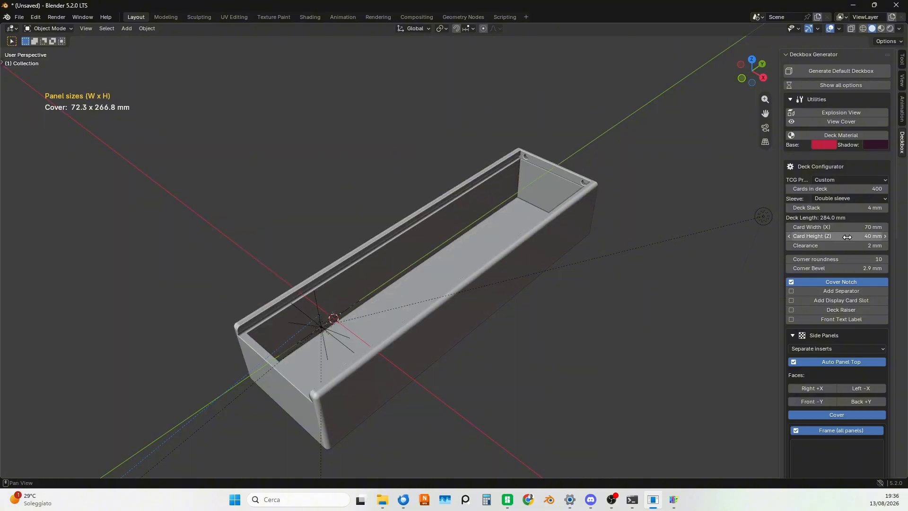
pyautogui.moveTo(476, 254); pyautogui.dragTo(510, 254, button='middle')
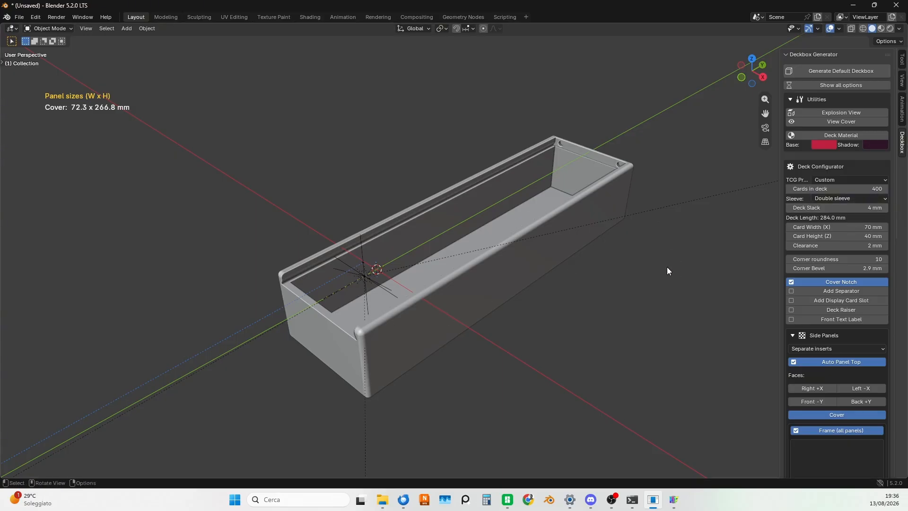
pyautogui.moveTo(667, 269); pyautogui.dragTo(533, 280, button='middle')
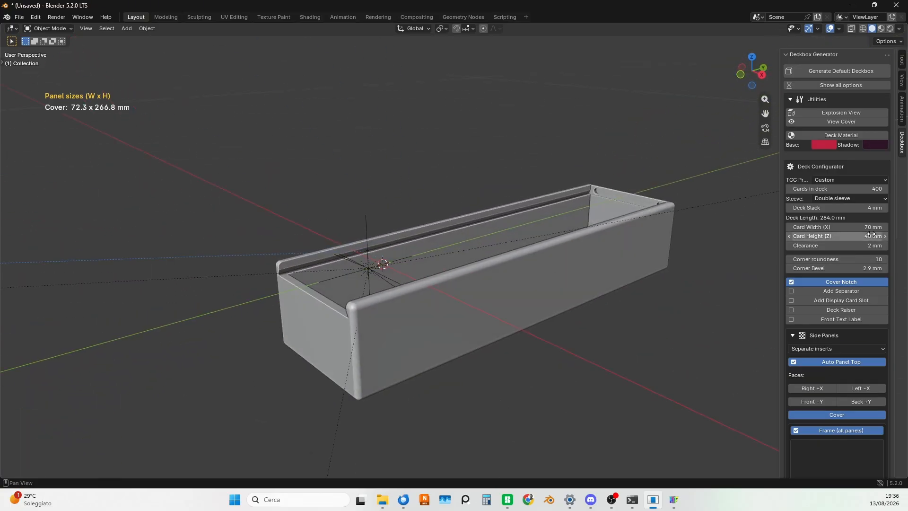
# Set the custom card width to 30 mm and inspect the cover notches at the far end of the box
pyautogui.click(857, 229)
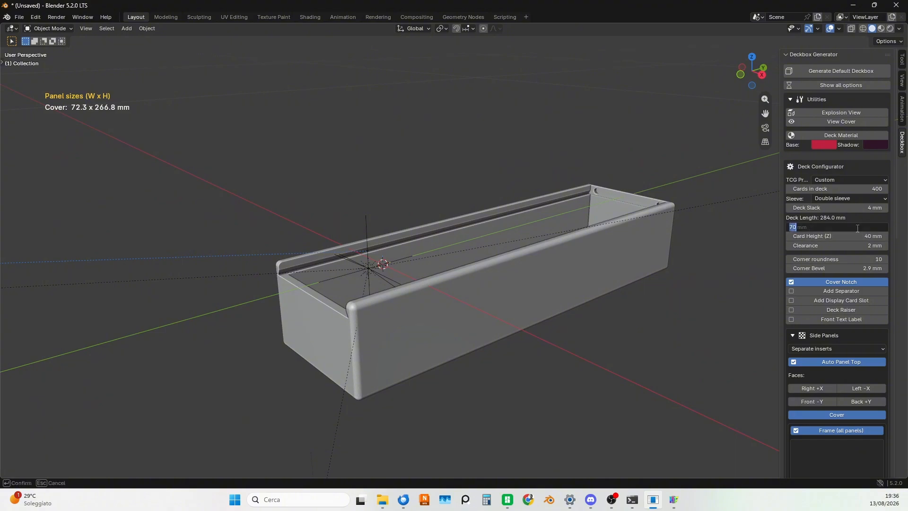
pyautogui.write('30')
pyautogui.press('Return')
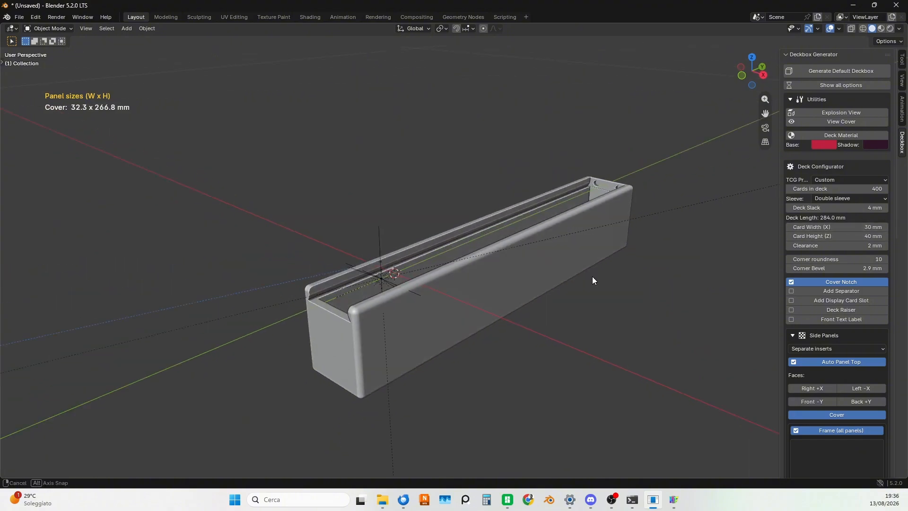
pyautogui.moveTo(593, 276)
pyautogui.mouseDown(button='middle')
pyautogui.moveTo(639, 292)
pyautogui.moveTo(617, 294)
pyautogui.moveTo(591, 270)
pyautogui.mouseUp(button='middle')
pyautogui.scroll(5, 552, 192)
pyautogui.keyDown('shift'); pyautogui.moveTo(669, 166); pyautogui.dragTo(558, 317, button='middle'); pyautogui.keyUp('shift')
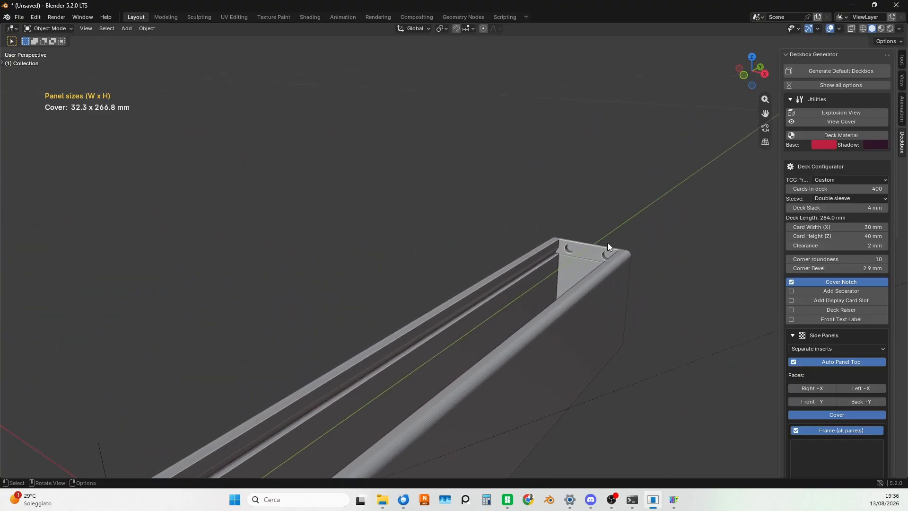
pyautogui.scroll(6, 628, 231)
pyautogui.keyDown('shift'); pyautogui.moveTo(628, 231); pyautogui.dragTo(405, 293, button='middle'); pyautogui.keyUp('shift')
pyautogui.scroll(4, 625, 280)
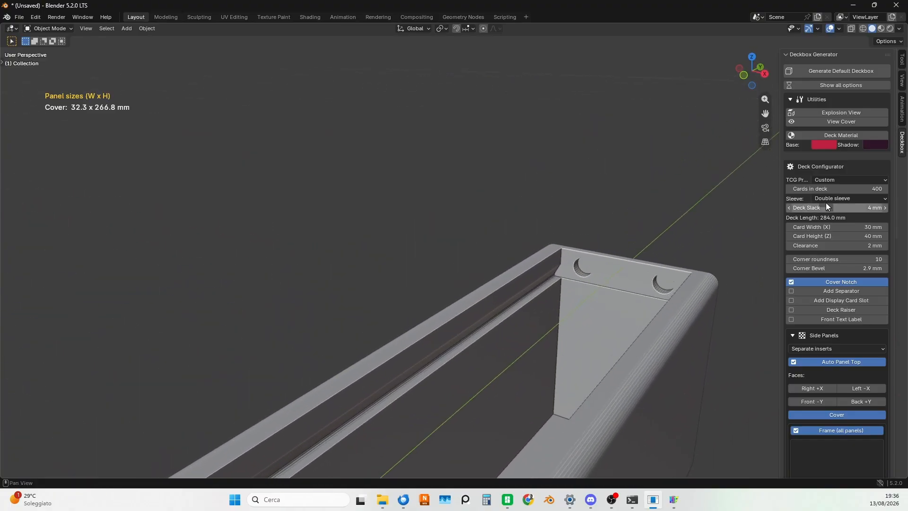
# Enter a custom card width of 10 mm and look over the whole narrow box
pyautogui.click(854, 228)
pyautogui.write('10')
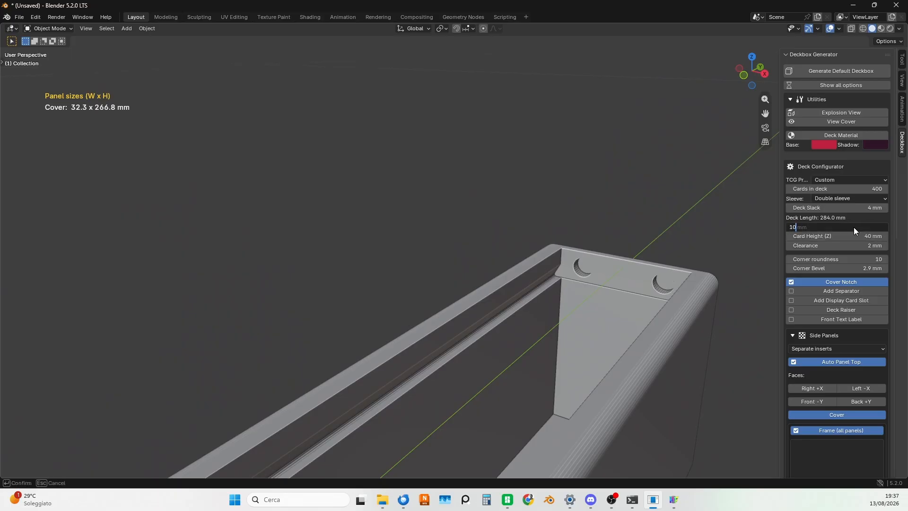
pyautogui.press('Return')
pyautogui.scroll(-6, 465, 311)
pyautogui.scroll(-3, 465, 309)
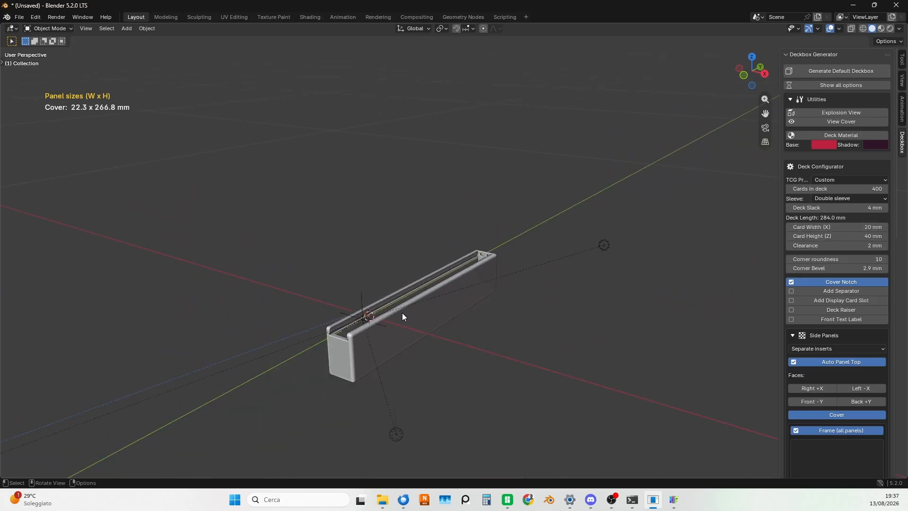
pyautogui.scroll(5, 402, 313)
pyautogui.keyDown('shift'); pyautogui.moveTo(348, 354); pyautogui.dragTo(523, 137, button='middle'); pyautogui.keyUp('shift')
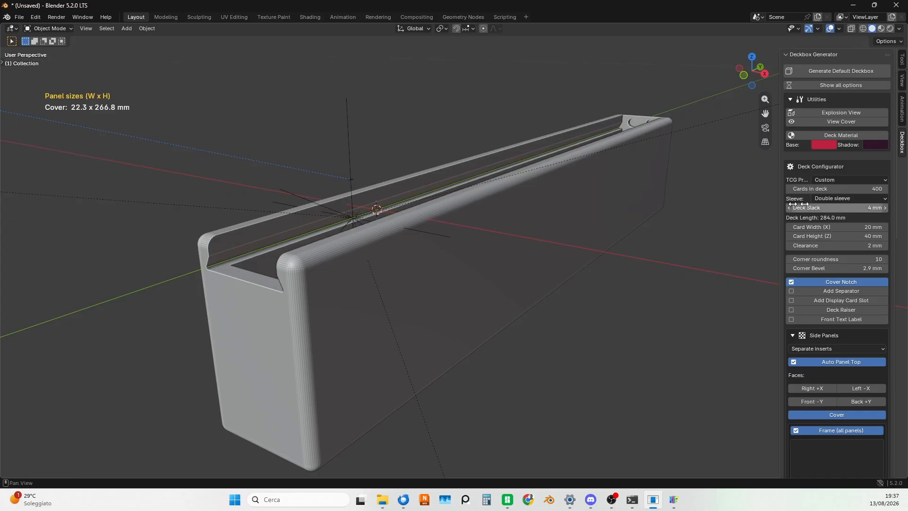
# Apply the Tarot (70x120) preset and turn on the front text label
pyautogui.click(854, 180)
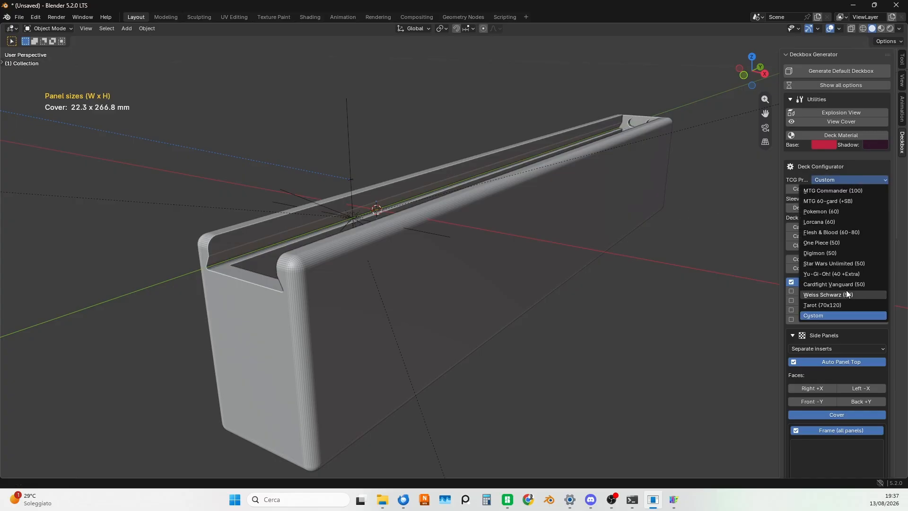
pyautogui.click(845, 305)
pyautogui.scroll(-5, 490, 263)
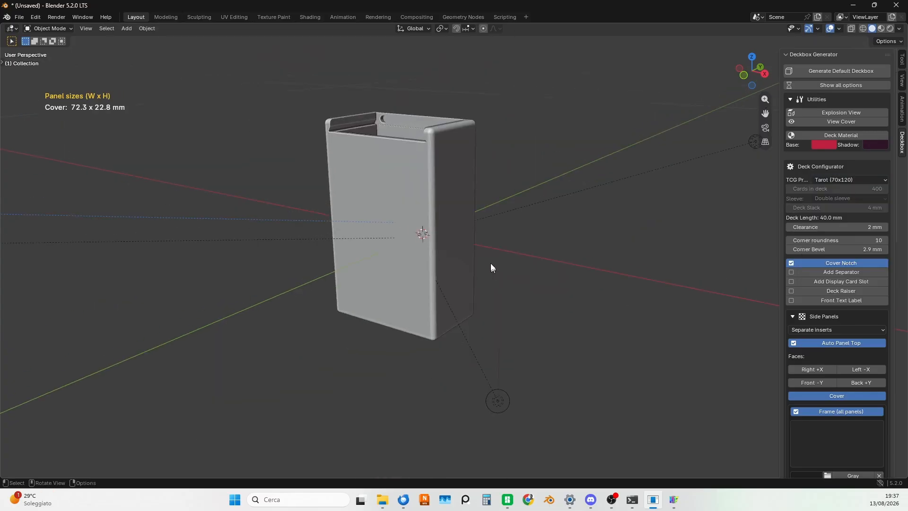
pyautogui.moveTo(490, 263); pyautogui.dragTo(534, 301, button='middle')
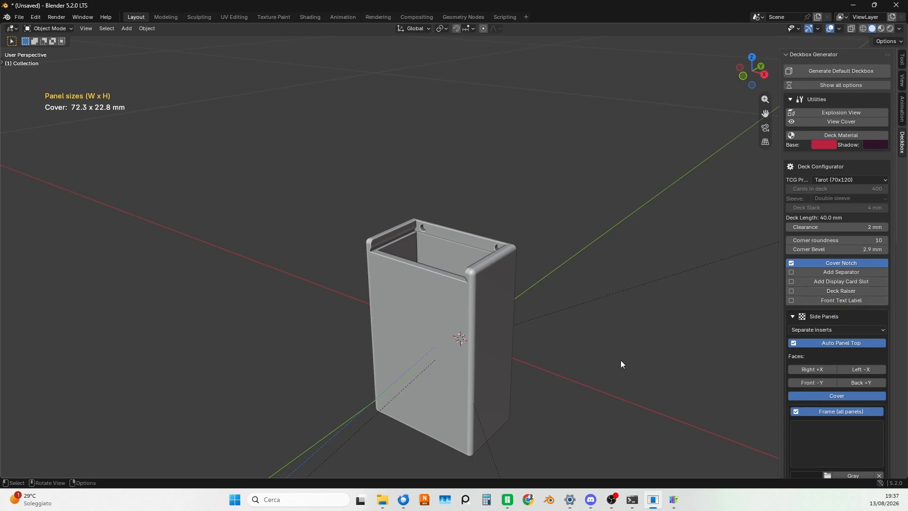
pyautogui.keyDown('shift'); pyautogui.moveTo(560, 396); pyautogui.dragTo(556, 294, button='middle'); pyautogui.keyUp('shift')
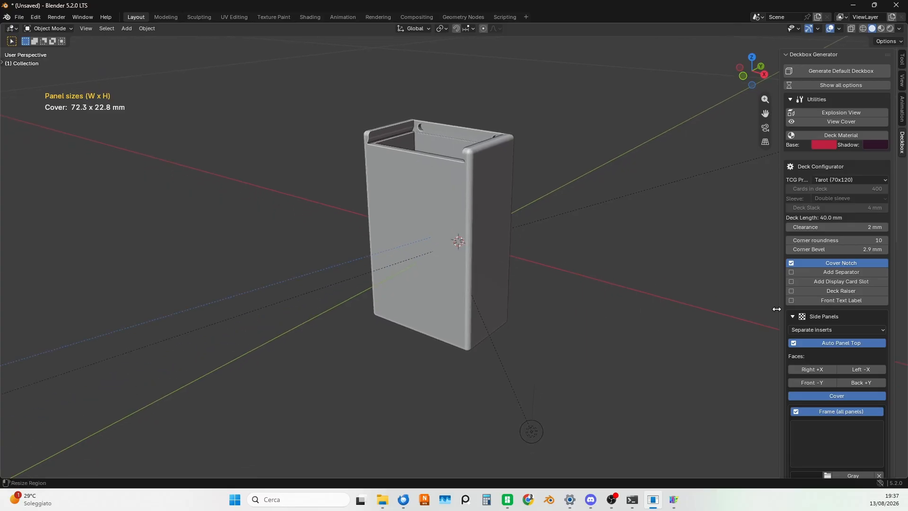
pyautogui.click(791, 302)
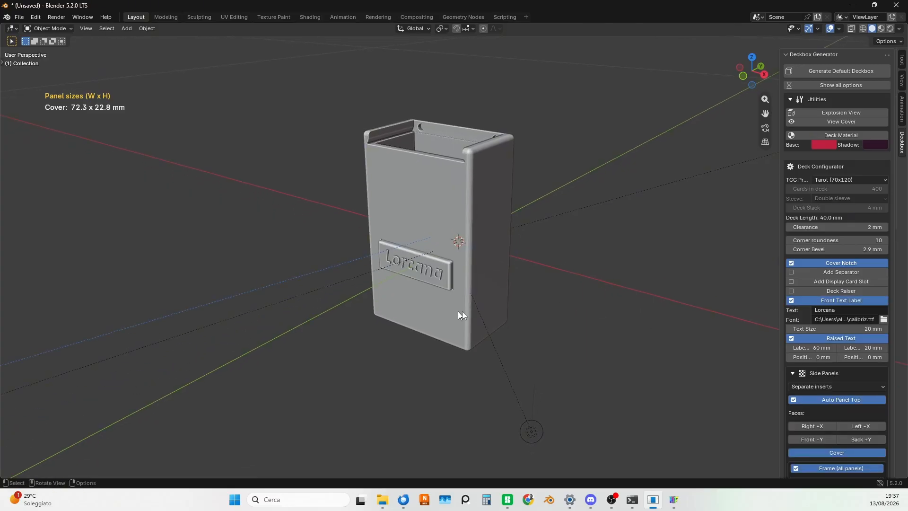
# Offset the Lorcana label plate 20 mm horizontally and 50 mm vertically on the box front
pyautogui.click(802, 358)
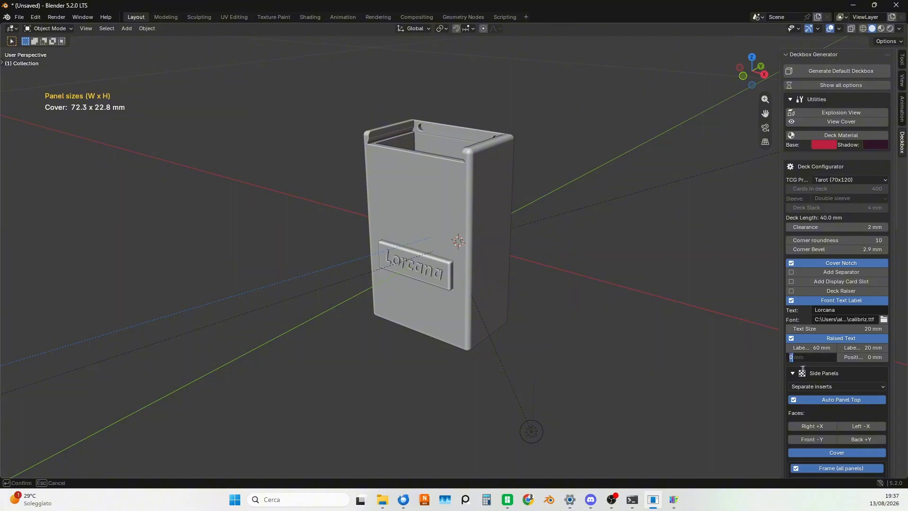
pyautogui.write('20')
pyautogui.press('Return')
pyautogui.click(864, 358)
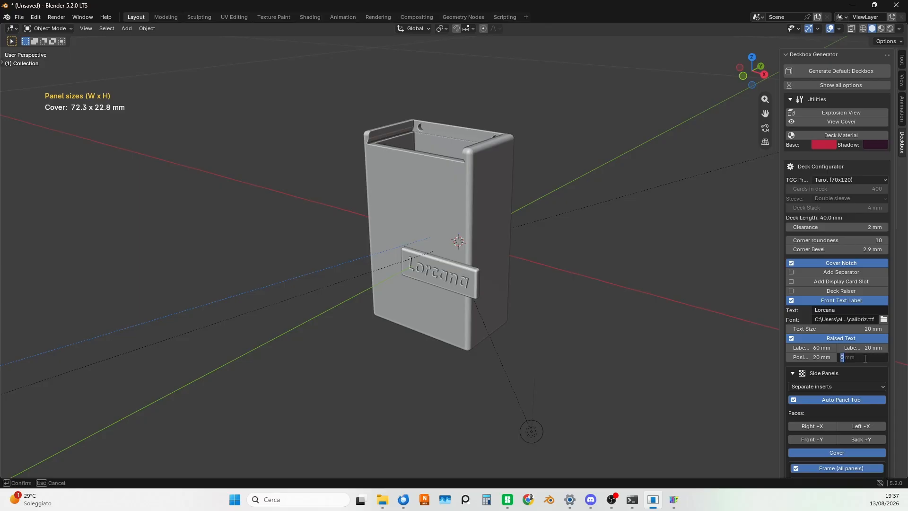
pyautogui.write('50')
pyautogui.press('Return')
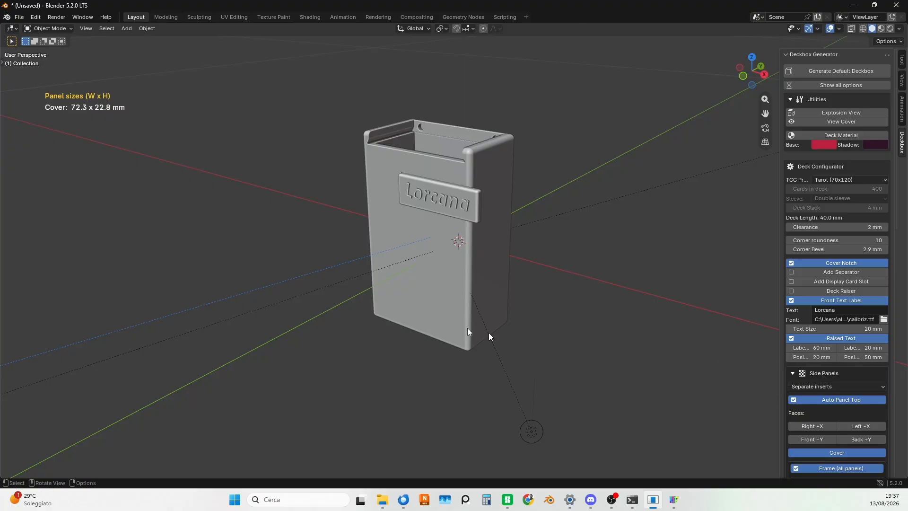
# Reset the label plate's horizontal and vertical positions to 0 mm
pyautogui.doubleClick(824, 358)
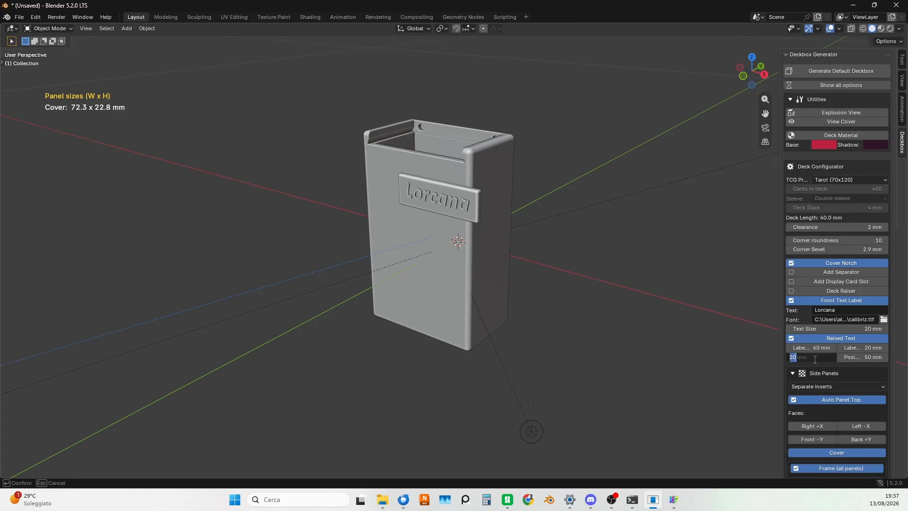
pyautogui.write('0')
pyautogui.doubleClick(865, 358)
pyautogui.write('0')
pyautogui.press('Return')
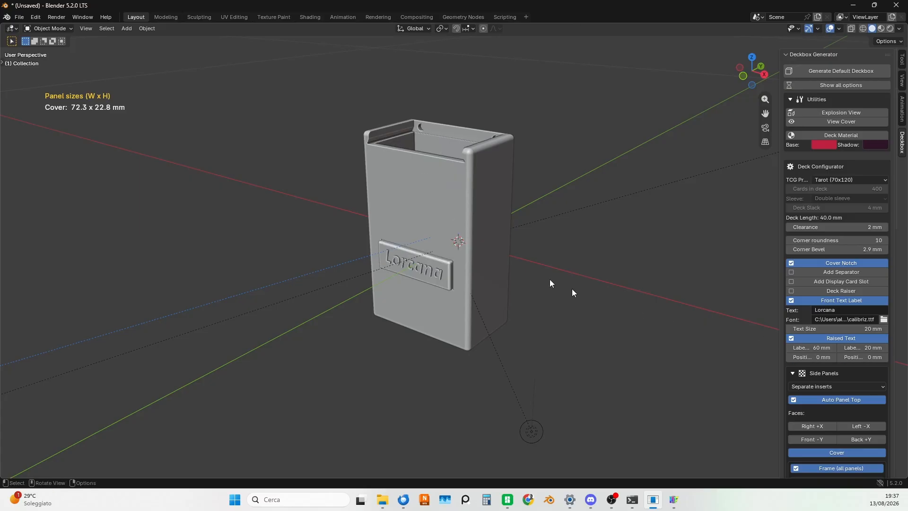
# Examine the Tarot box and its label plate in front orthographic view
pyautogui.moveTo(549, 279); pyautogui.dragTo(445, 172, button='middle')
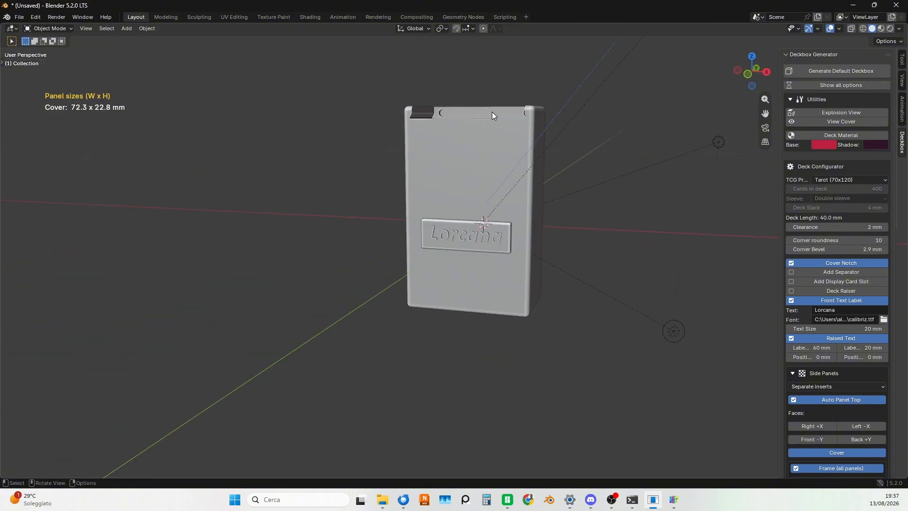
pyautogui.moveTo(481, 311); pyautogui.dragTo(515, 325, button='middle')
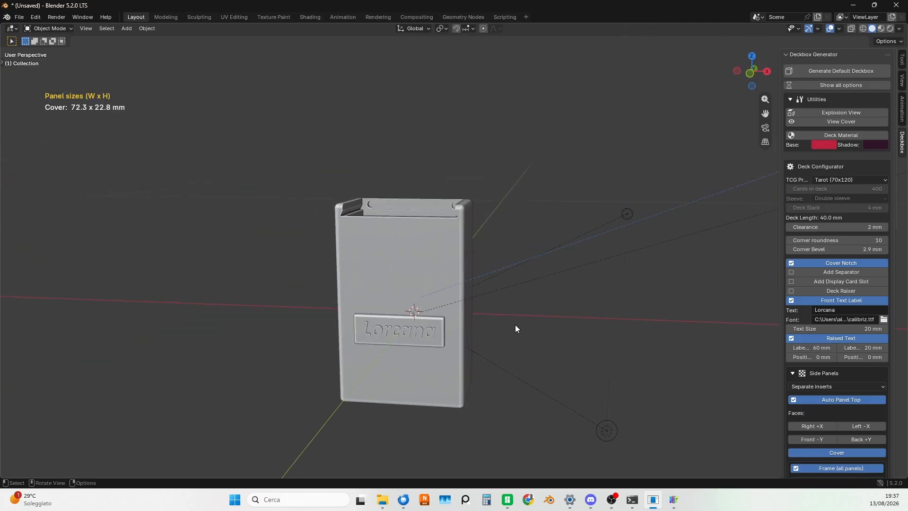
pyautogui.press('KP_1')
pyautogui.scroll(2, 438, 305)
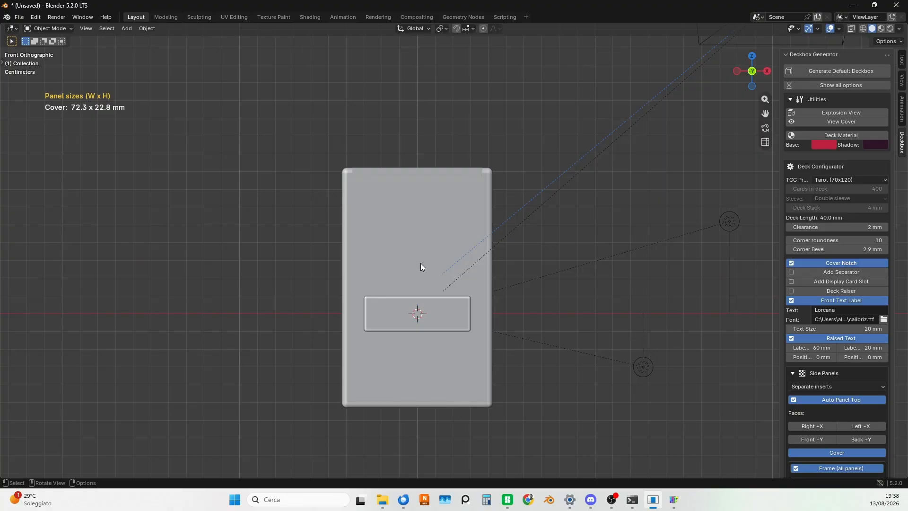
# Examine the Tarot box's open rim, inner notches and raised Lorcana label plate from several angles in perspective
pyautogui.moveTo(422, 281); pyautogui.dragTo(561, 329, button='middle')
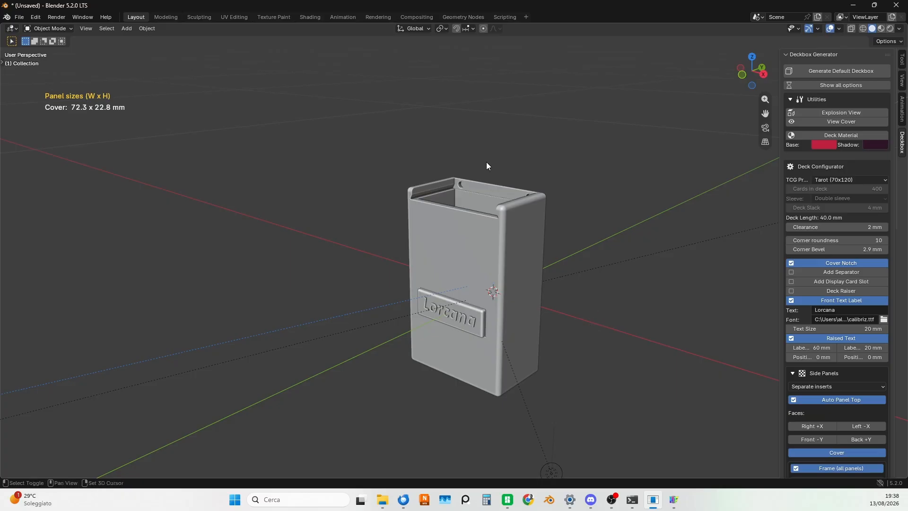
pyautogui.keyDown('shift'); pyautogui.moveTo(486, 161); pyautogui.dragTo(474, 327, button='middle'); pyautogui.keyUp('shift')
pyautogui.scroll(6, 471, 378)
pyautogui.scroll(-5, 474, 406)
pyautogui.keyDown('shift'); pyautogui.moveTo(502, 396); pyautogui.dragTo(486, 253, button='middle'); pyautogui.keyUp('shift')
pyautogui.scroll(5, 397, 271)
pyautogui.scroll(-2, 353, 286)
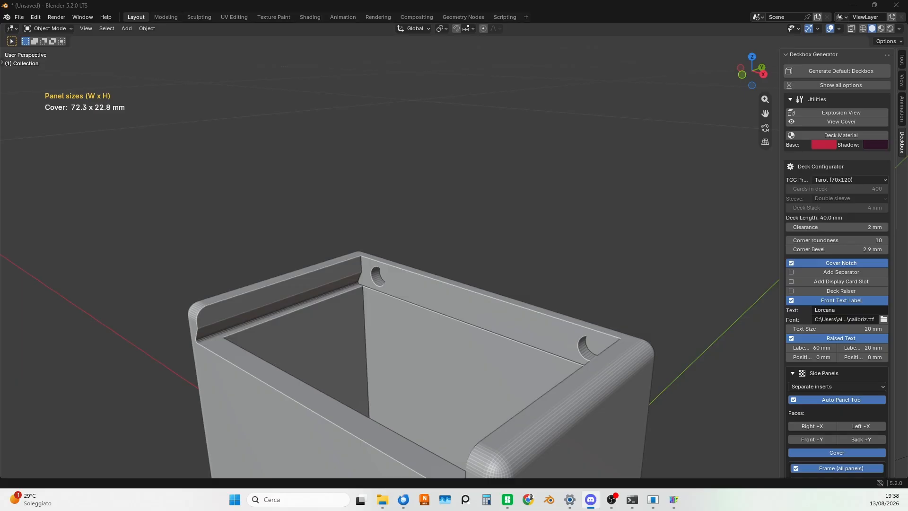
pyautogui.scroll(-6, 680, 387)
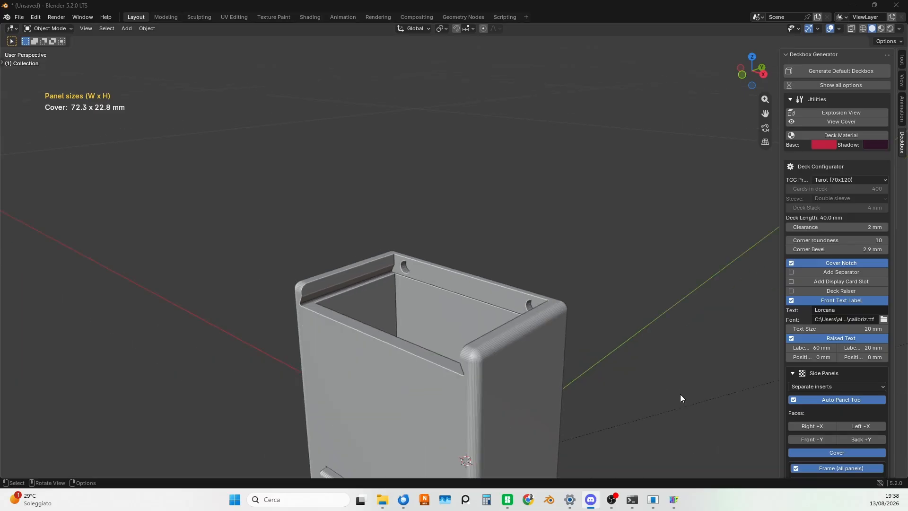
pyautogui.keyDown('shift'); pyautogui.moveTo(550, 384); pyautogui.dragTo(595, 318, button='middle'); pyautogui.keyUp('shift')
pyautogui.scroll(3, 482, 208)
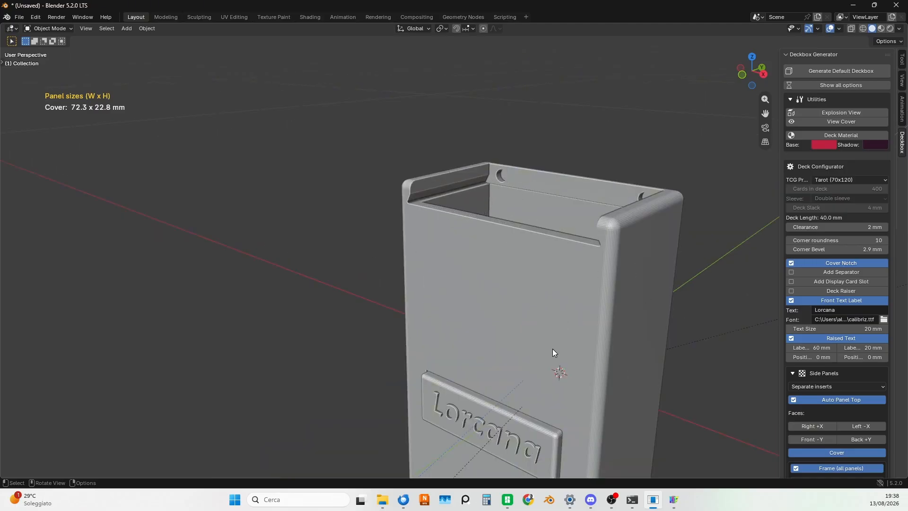
pyautogui.scroll(-4, 552, 348)
pyautogui.moveTo(554, 346); pyautogui.dragTo(481, 339, button='middle')
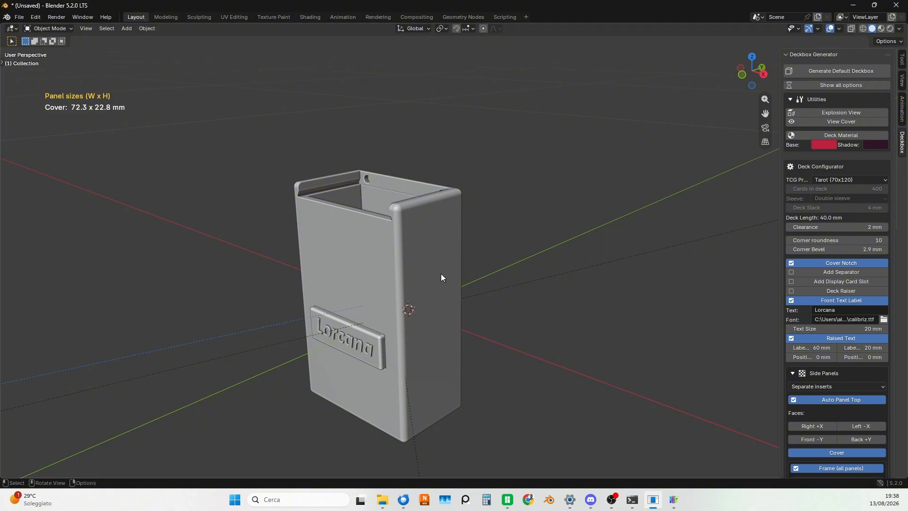
# Turn off the front text label on the Tarot box
pyautogui.scroll(-5, 856, 378)
pyautogui.scroll(-5, 854, 379)
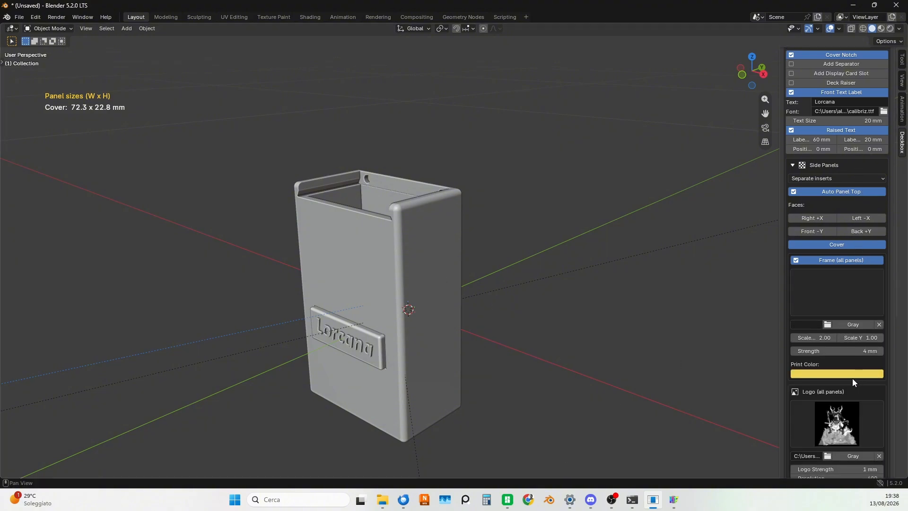
pyautogui.scroll(8, 846, 373)
pyautogui.scroll(2, 814, 313)
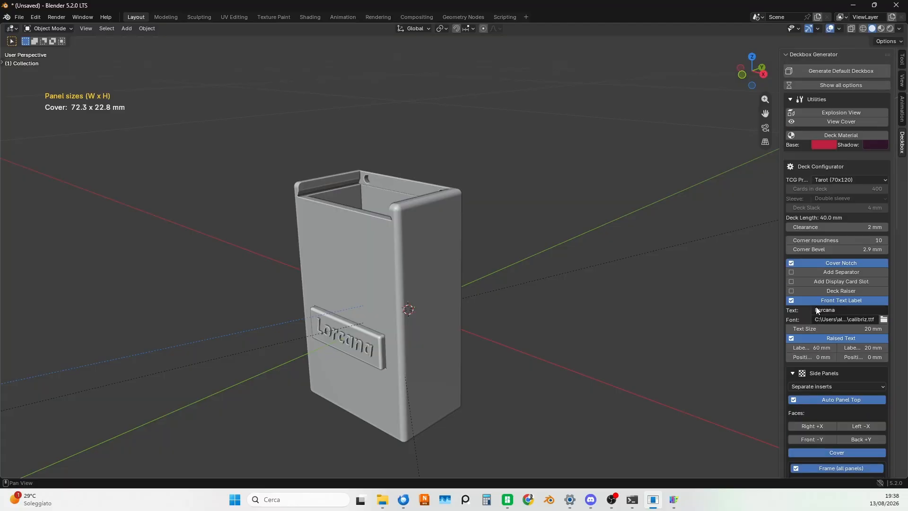
pyautogui.click(816, 302)
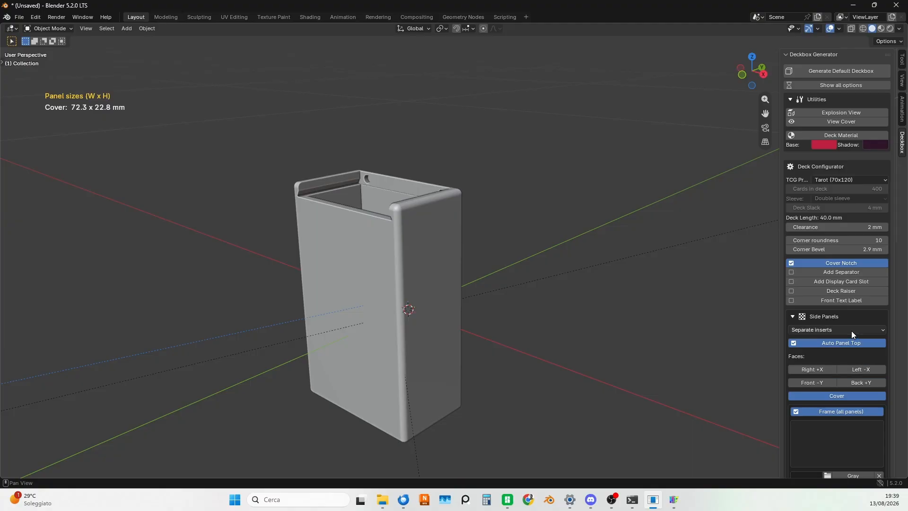
# Review the side panel, frame, logo and cover override settings, along with the plain Tarot box
pyautogui.scroll(-6, 835, 365)
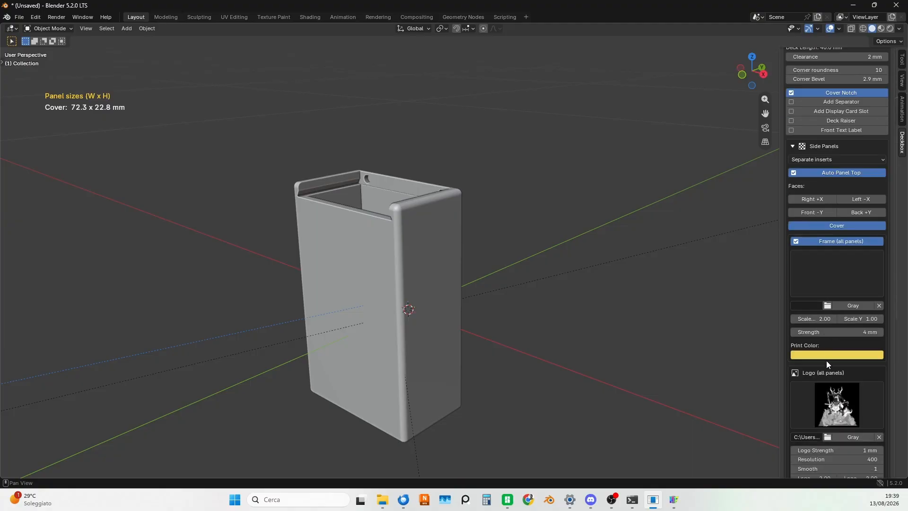
pyautogui.scroll(-3, 827, 362)
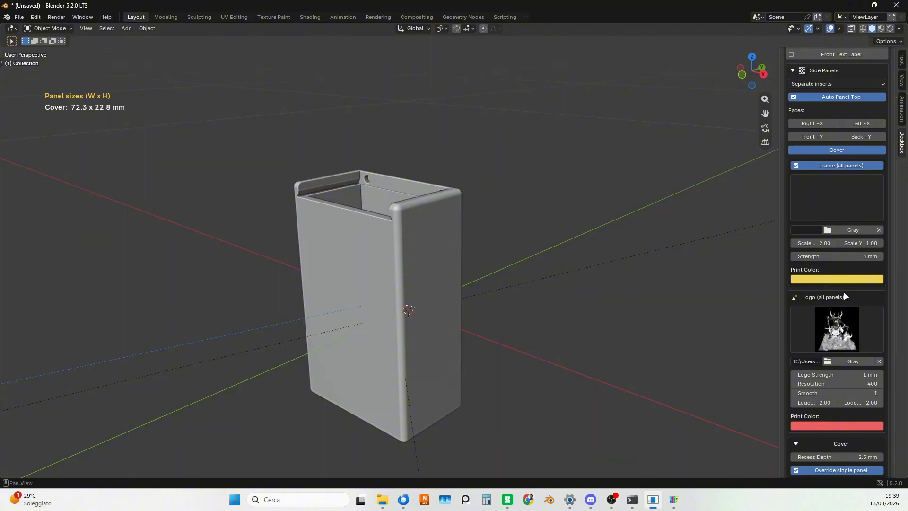
pyautogui.scroll(-8, 844, 293)
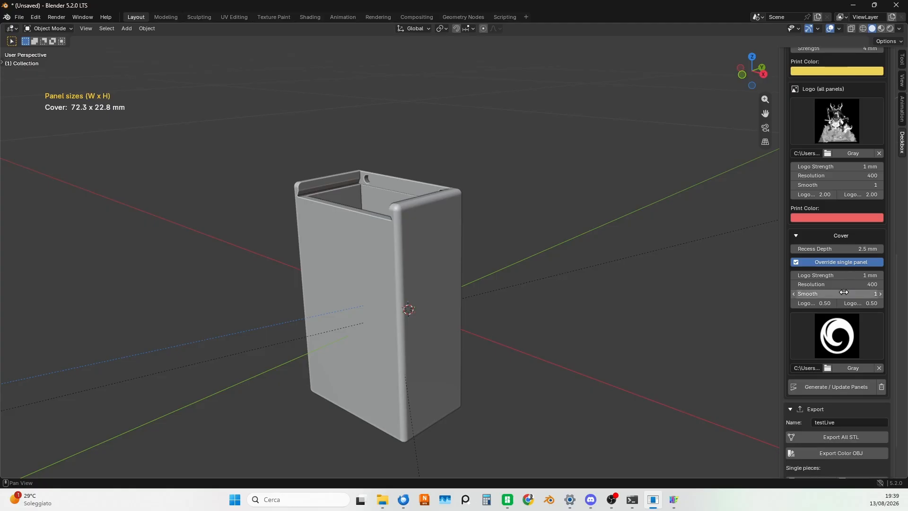
pyautogui.scroll(12, 843, 292)
pyautogui.scroll(-8, 843, 292)
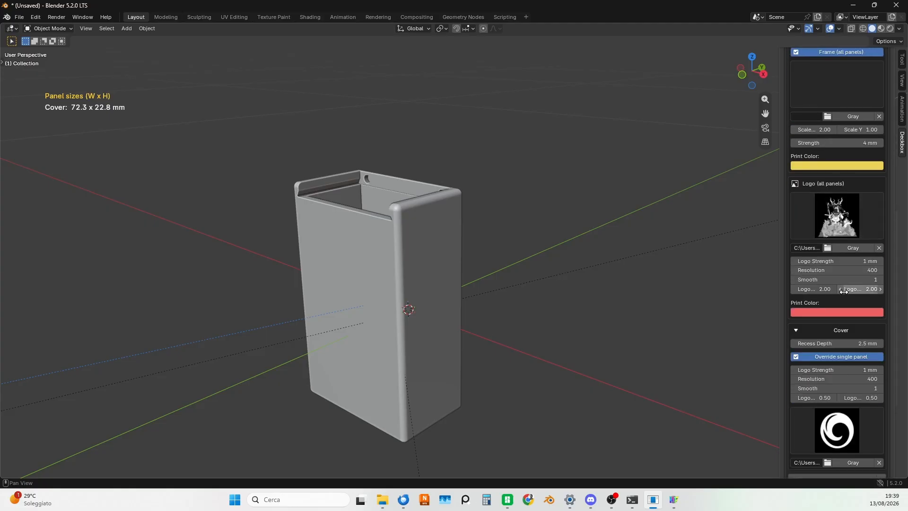
pyautogui.scroll(10, 843, 292)
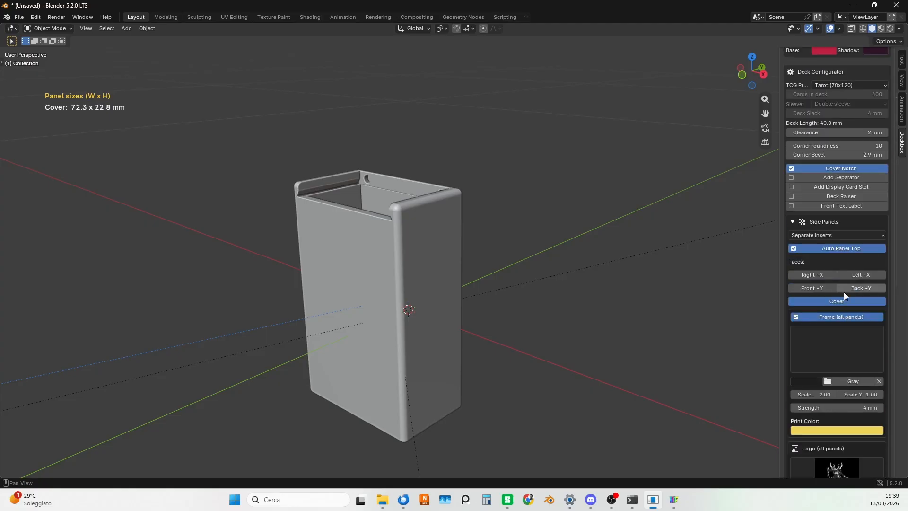
pyautogui.scroll(4, 844, 291)
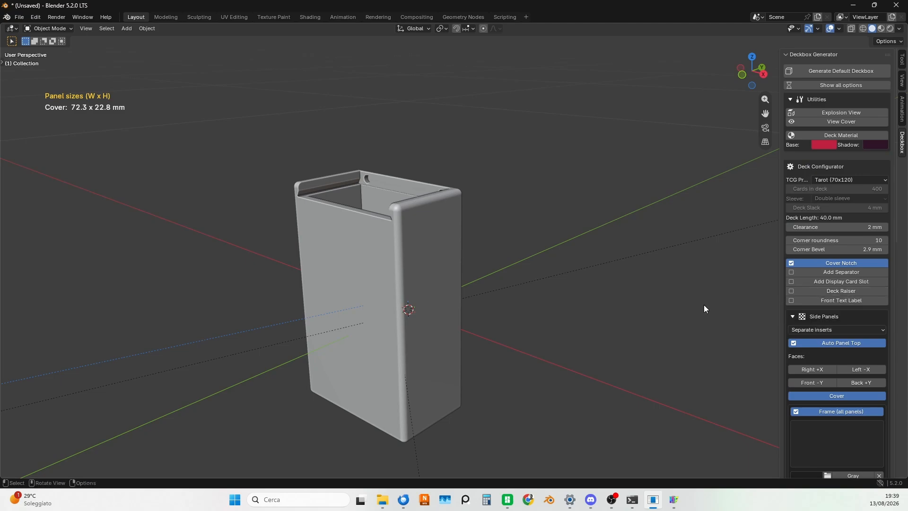
pyautogui.moveTo(545, 297); pyautogui.dragTo(530, 312, button='middle')
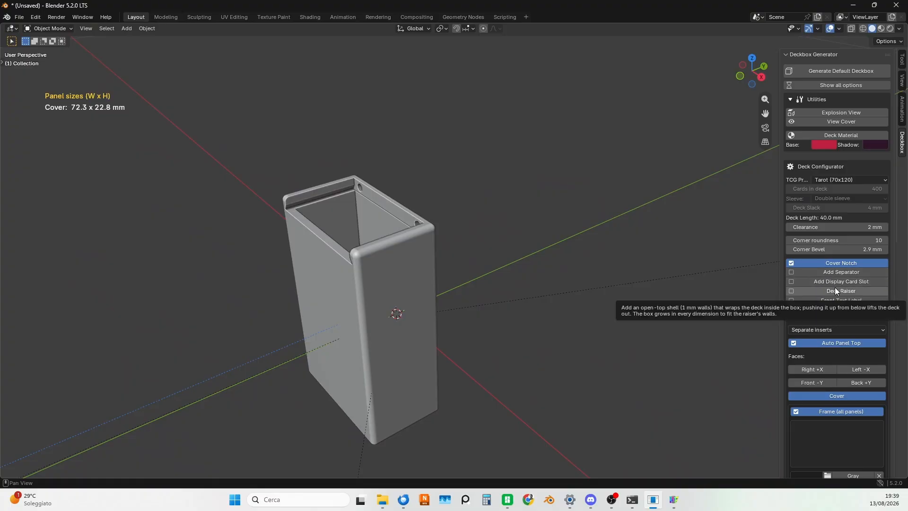
# Start over by removing the current deckbox and generate a new default deckbox
pyautogui.scroll(-15, 858, 429)
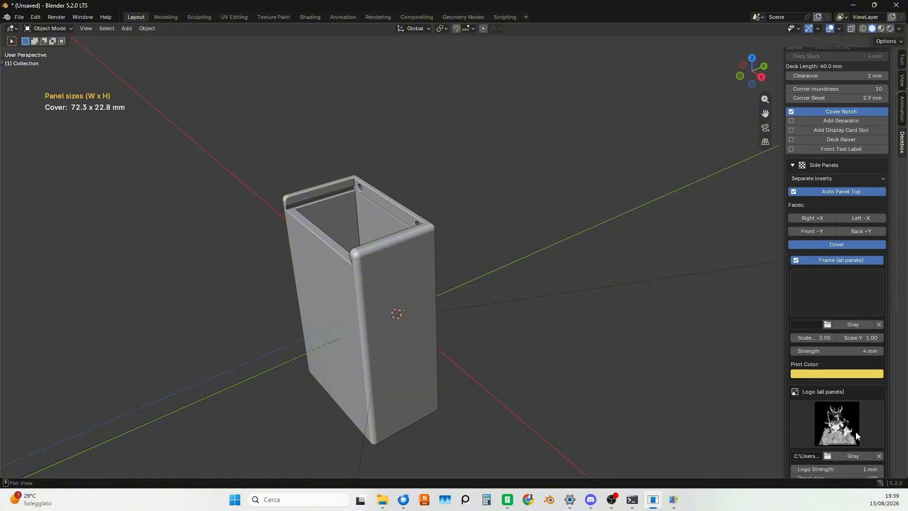
pyautogui.scroll(-12, 842, 426)
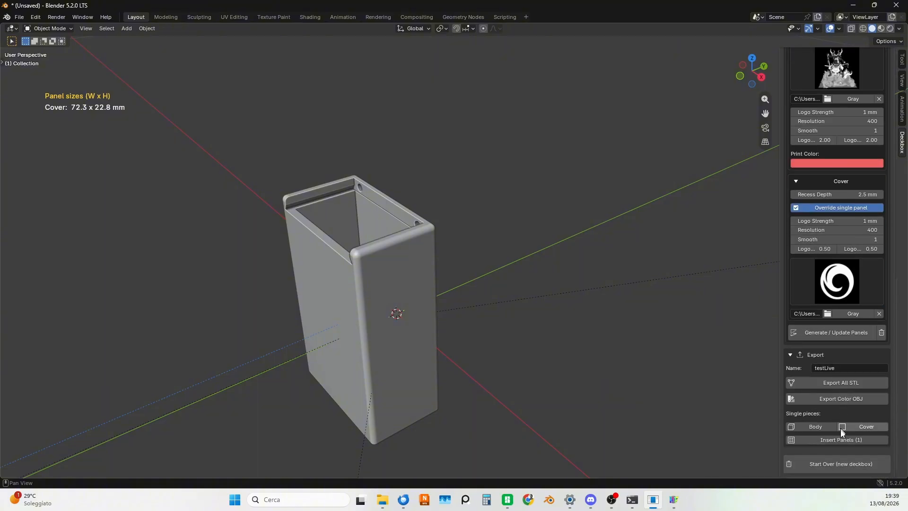
pyautogui.click(849, 464)
pyautogui.click(839, 462)
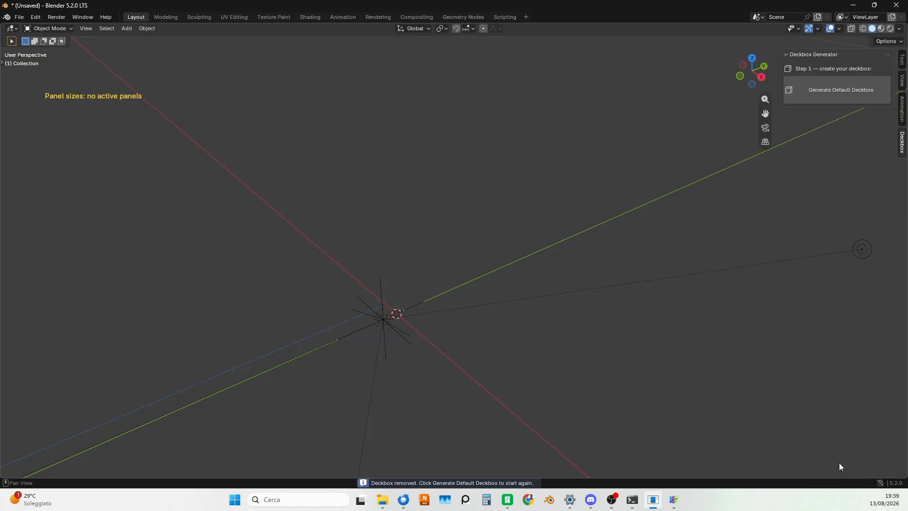
pyautogui.click(851, 90)
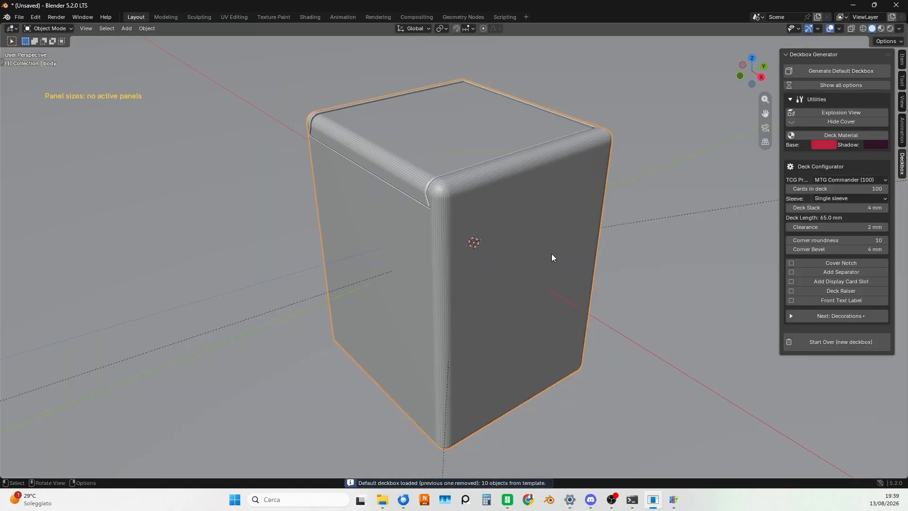
# Switch the viewport to rendered shading and view the new default deckbox at an angle
pyautogui.scroll(-1, 551, 254)
pyautogui.moveTo(550, 245)
pyautogui.mouseDown(button='middle')
pyautogui.moveTo(562, 234)
pyautogui.moveTo(541, 236)
pyautogui.moveTo(514, 279)
pyautogui.moveTo(492, 283)
pyautogui.moveTo(543, 265)
pyautogui.mouseUp(button='middle')
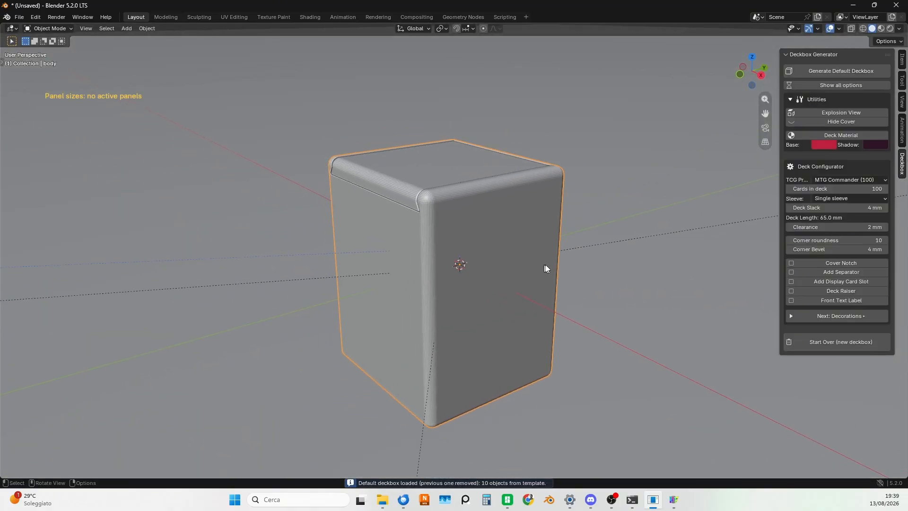
pyautogui.click(890, 29)
pyautogui.moveTo(553, 243); pyautogui.dragTo(563, 241, button='middle')
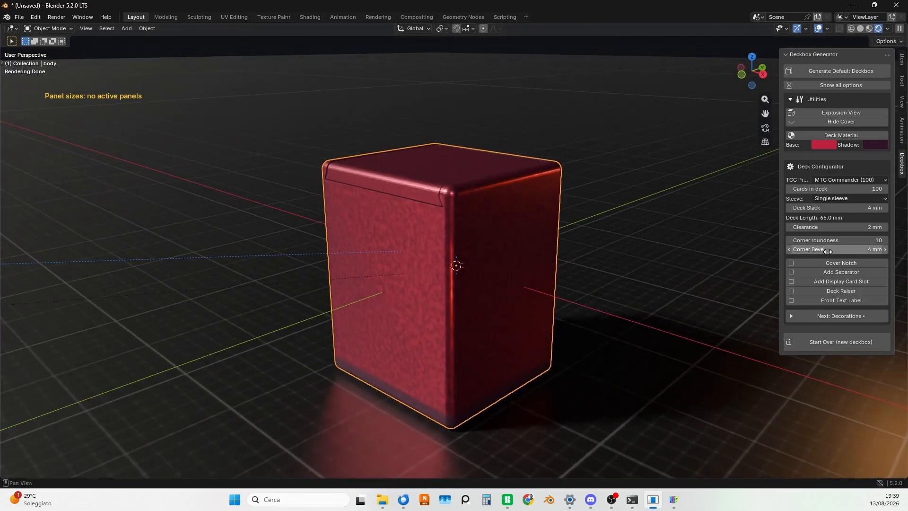
pyautogui.moveTo(652, 263); pyautogui.dragTo(651, 263, button='middle')
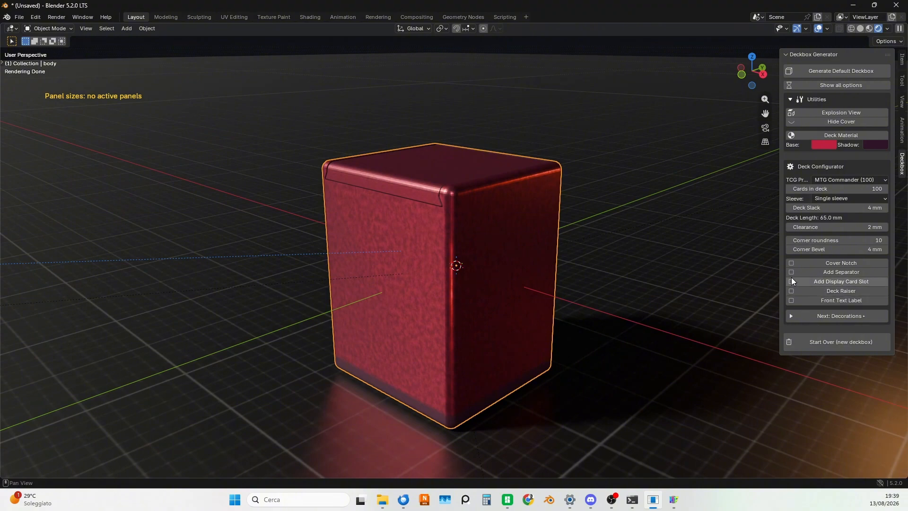
# Advance to the decorations stage and enable side panels on the Right +X and Left -X faces
pyautogui.click(792, 316)
pyautogui.scroll(-4, 804, 331)
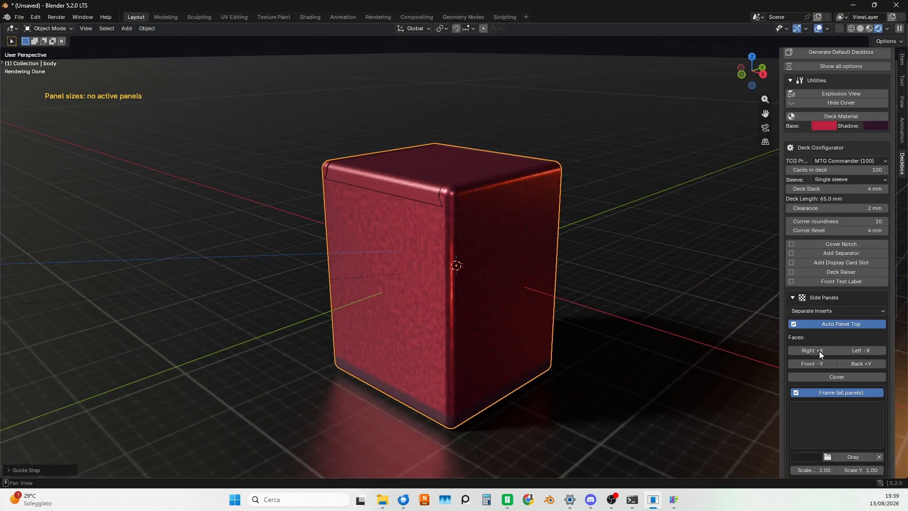
pyautogui.click(825, 292)
pyautogui.click(861, 295)
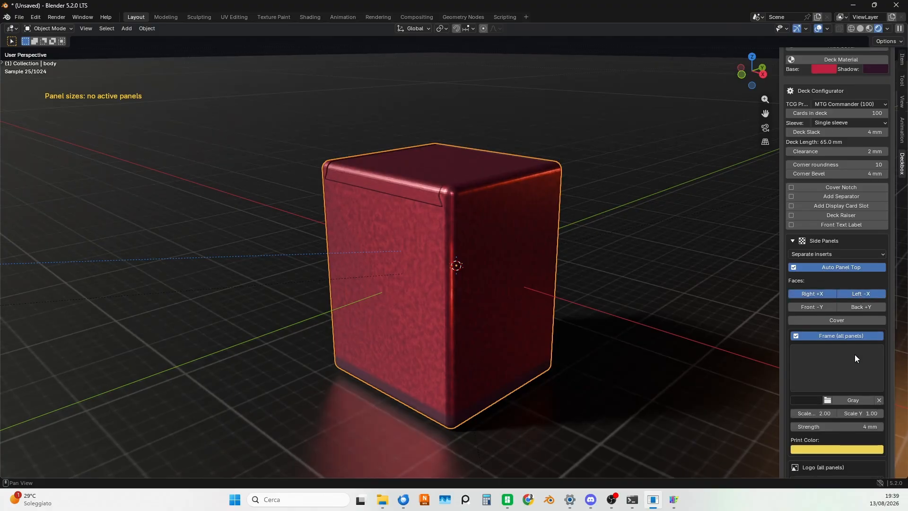
# Choose the plain frame image with cut corners as the frame for all panels
pyautogui.scroll(-4, 832, 354)
pyautogui.click(834, 286)
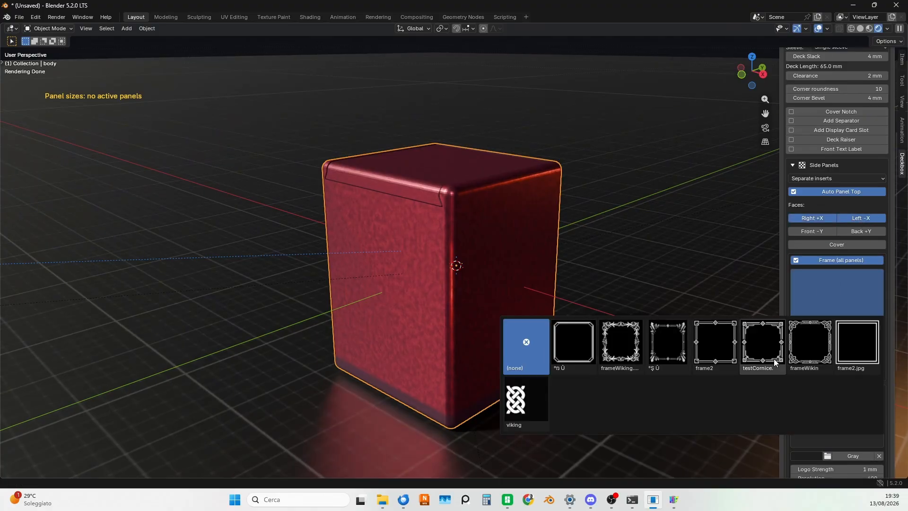
pyautogui.click(582, 363)
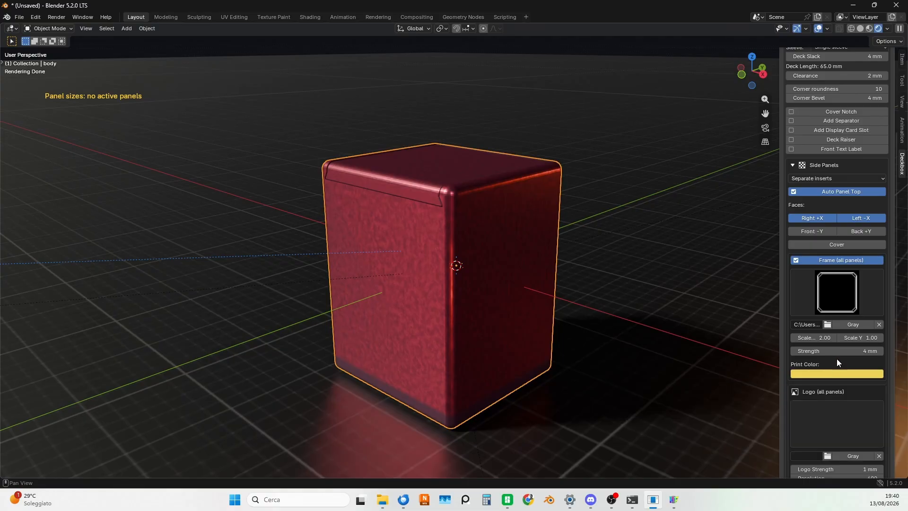
# Choose the water swirl logo for all panels and set the logo print colour to blue
pyautogui.scroll(-6, 823, 303)
pyautogui.click(841, 294)
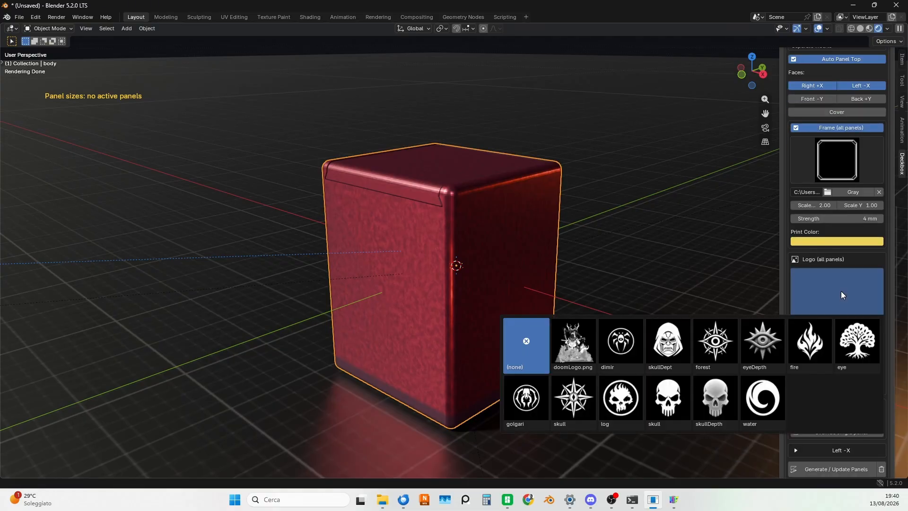
pyautogui.click(771, 395)
pyautogui.click(832, 389)
pyautogui.moveTo(856, 245); pyautogui.dragTo(862, 241)
# Generate the side panels and turn the view to the box's Right +X face
pyautogui.scroll(-3, 835, 371)
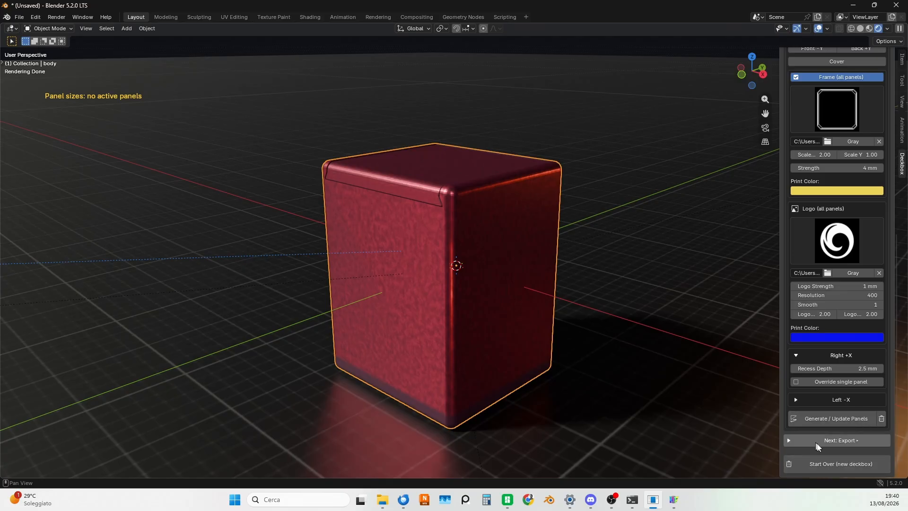
pyautogui.click(835, 423)
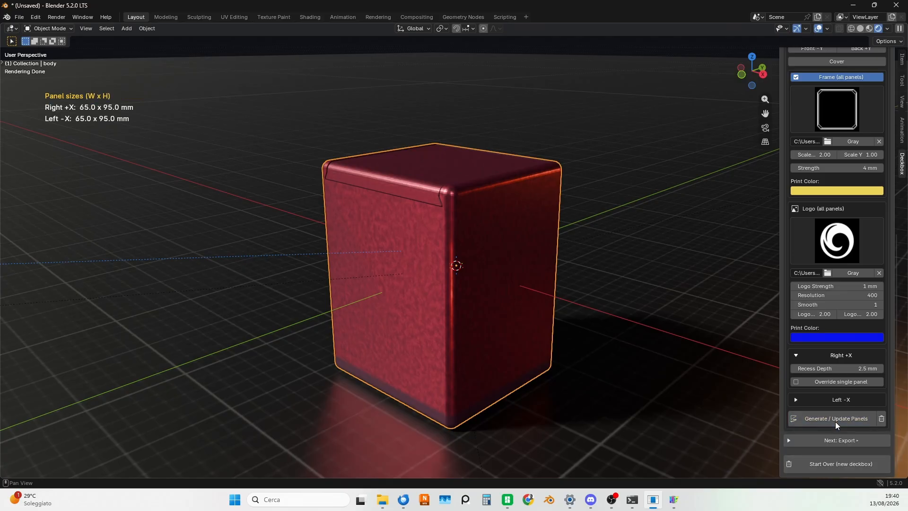
pyautogui.moveTo(689, 323); pyautogui.dragTo(669, 314, button='middle')
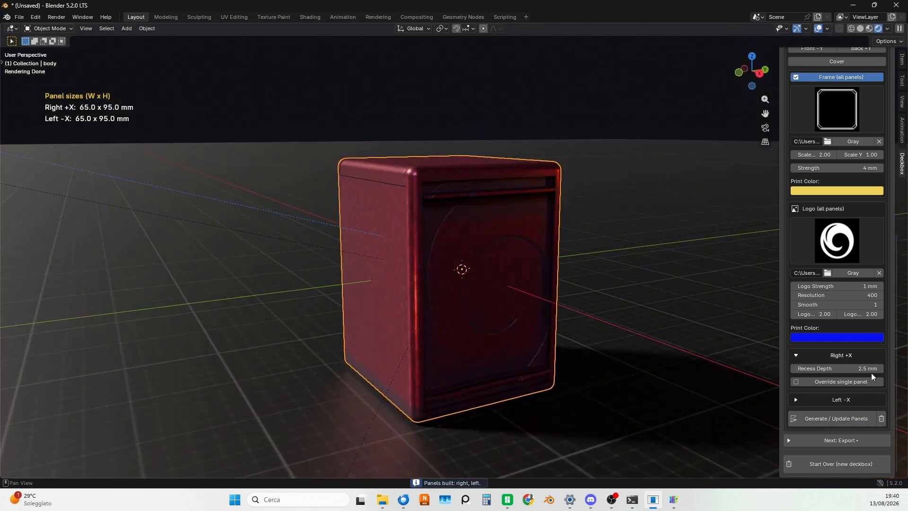
# Collapse the Right +X panel settings and set the frame's X scale to 1.00
pyautogui.click(795, 354)
pyautogui.click(796, 399)
pyautogui.click(797, 399)
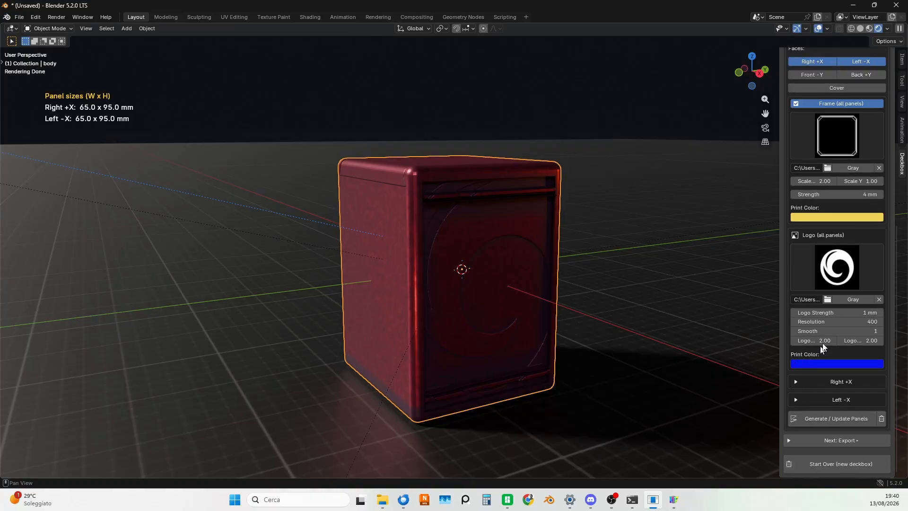
pyautogui.doubleClick(818, 181)
pyautogui.write('1')
pyautogui.press('Return')
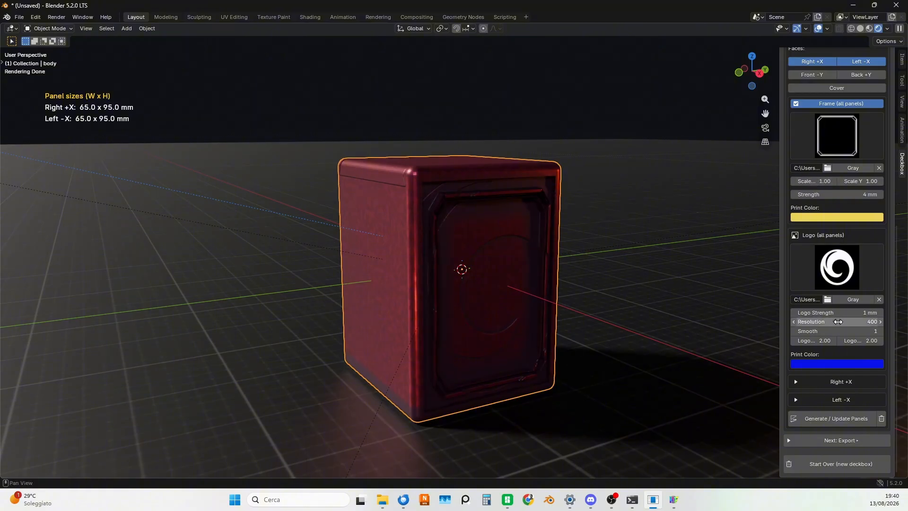
# Set both scale values of the all-panels logo to 1.00
pyautogui.doubleClick(827, 340)
pyautogui.write('1')
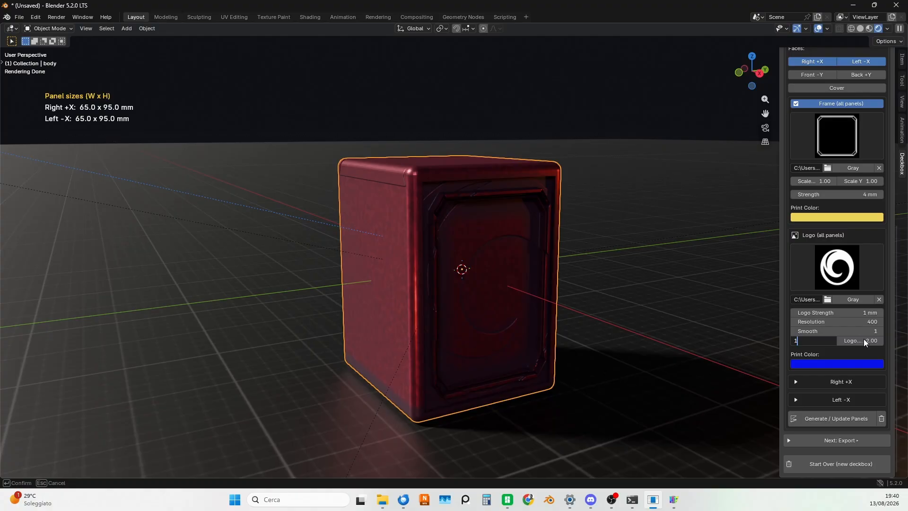
pyautogui.press('Return')
pyautogui.doubleClick(864, 339)
pyautogui.write('1')
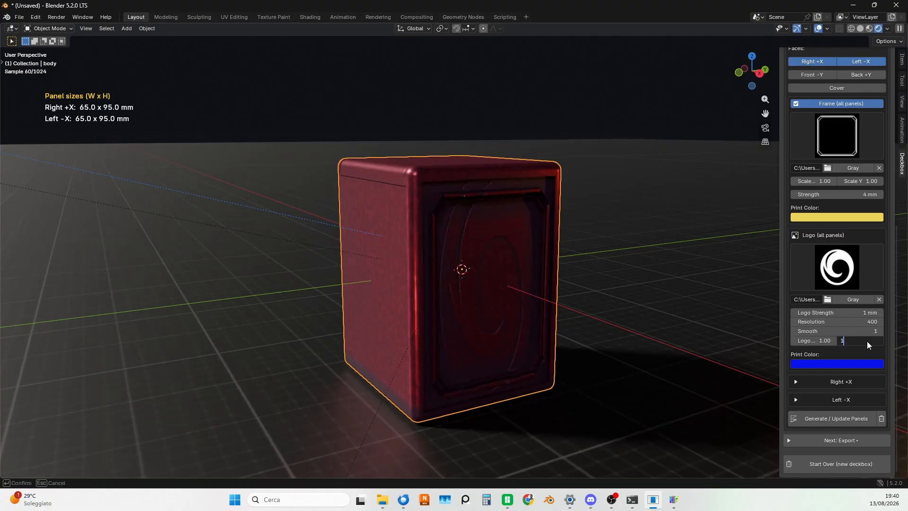
pyautogui.press('Return')
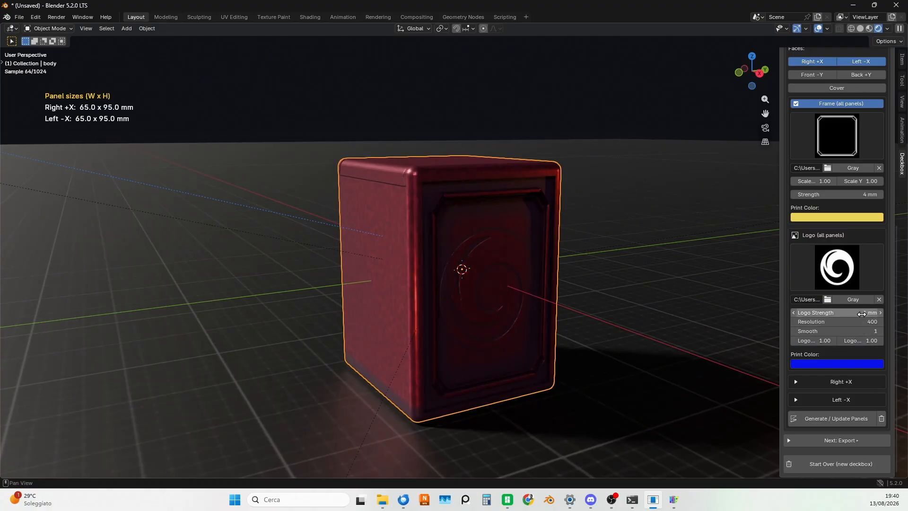
# Set the all-panels logo strength to 2 mm and the all-panels frame strength to 1 mm
pyautogui.doubleClick(861, 314)
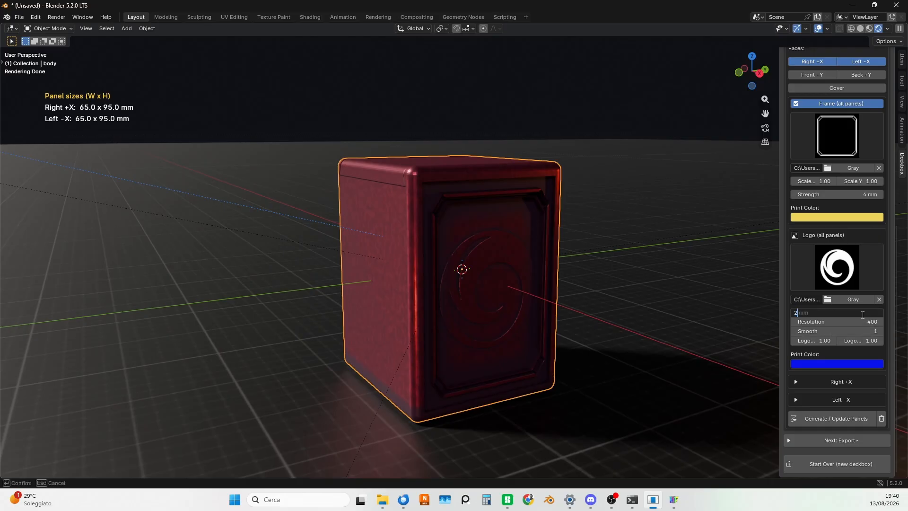
pyautogui.write('2')
pyautogui.press('Return')
pyautogui.click(836, 195)
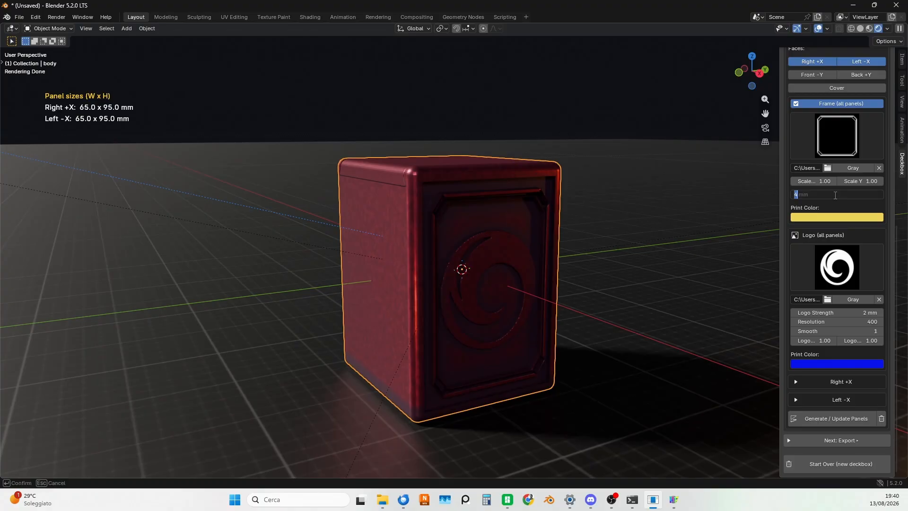
pyautogui.press('Return')
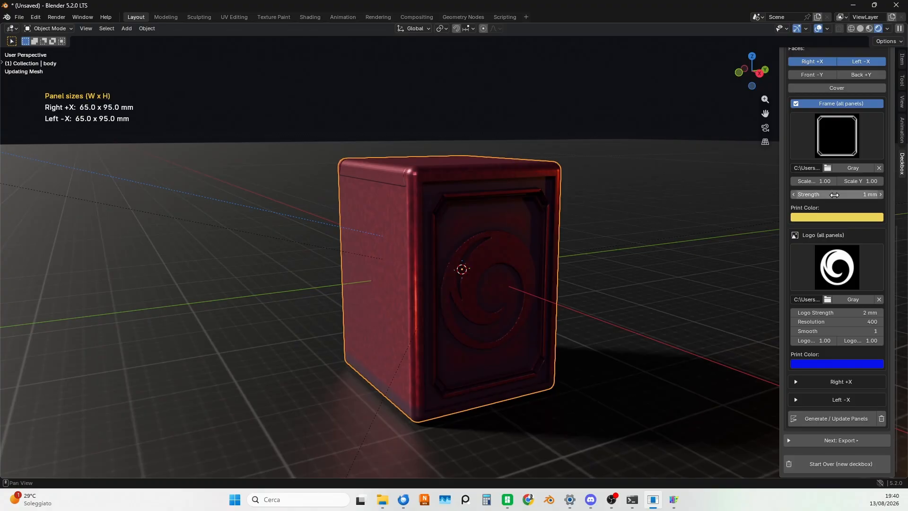
pyautogui.moveTo(765, 195); pyautogui.dragTo(632, 246, button='middle')
pyautogui.scroll(-3, 632, 245)
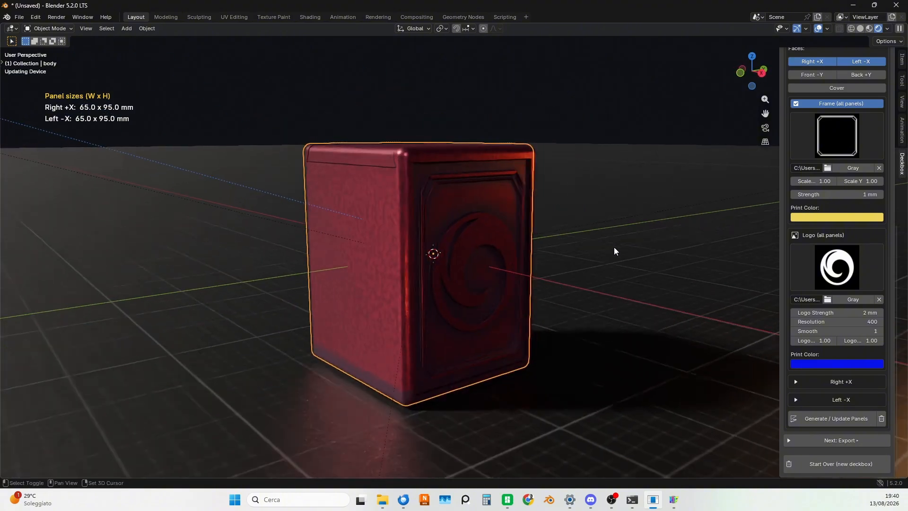
pyautogui.scroll(5, 841, 244)
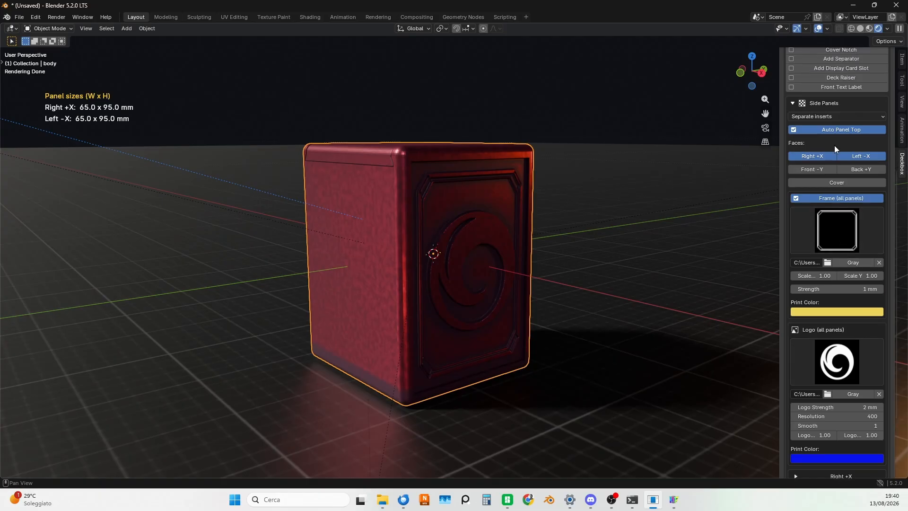
pyautogui.click(835, 117)
pyautogui.scroll(-4, 835, 374)
pyautogui.scroll(-1, 835, 377)
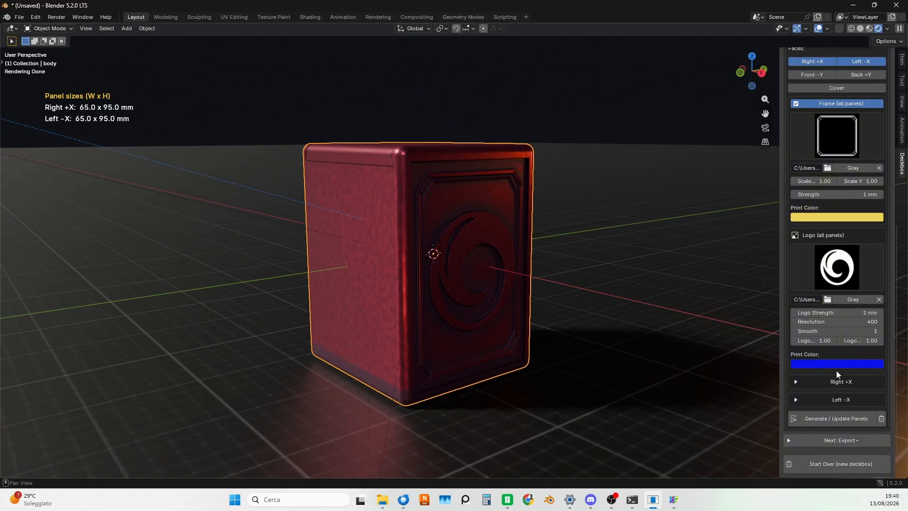
# Advance the deckbox to the Export stage and set the export name to "test COlor"
pyautogui.click(787, 439)
pyautogui.scroll(-2, 605, 365)
pyautogui.scroll(1, 496, 302)
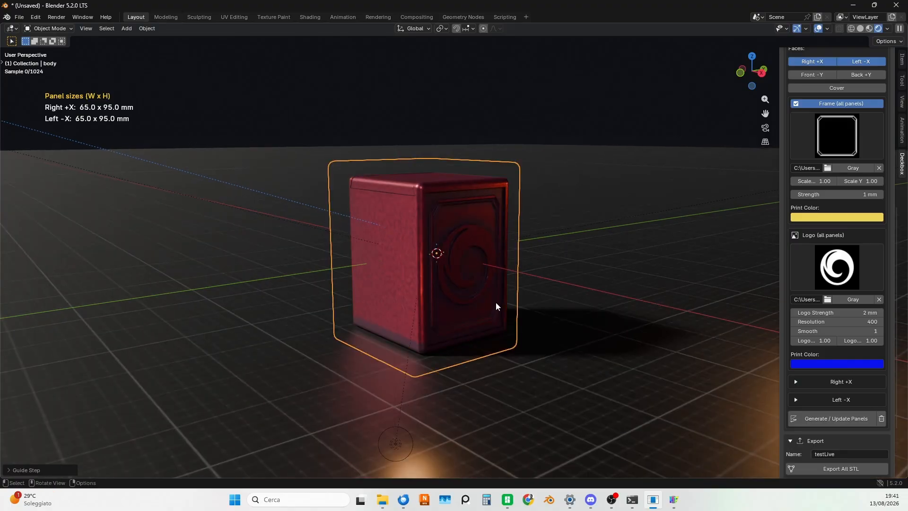
pyautogui.scroll(1, 495, 302)
pyautogui.scroll(-2, 860, 416)
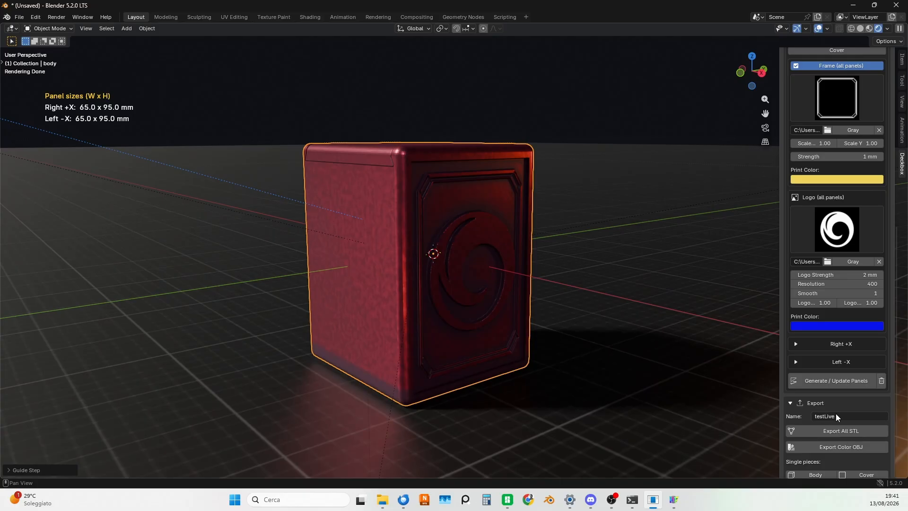
pyautogui.click(836, 415)
pyautogui.write('test')
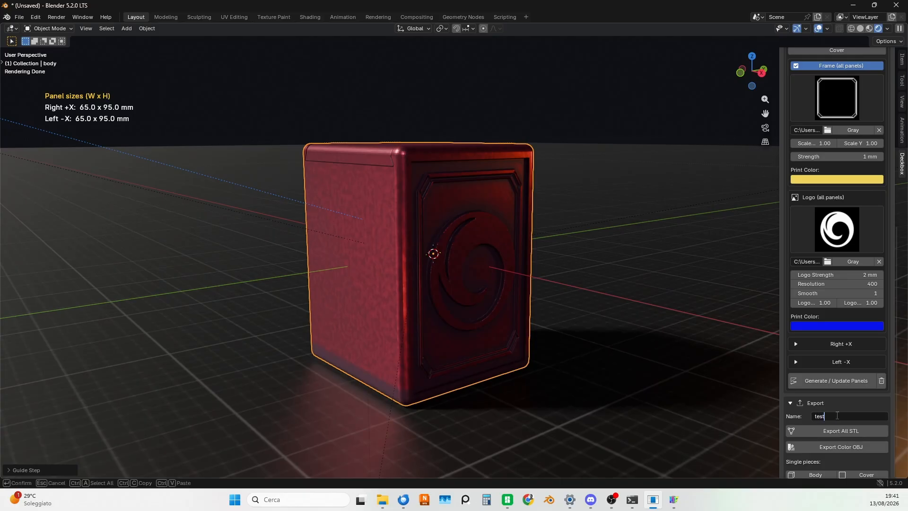
pyautogui.press('Return')
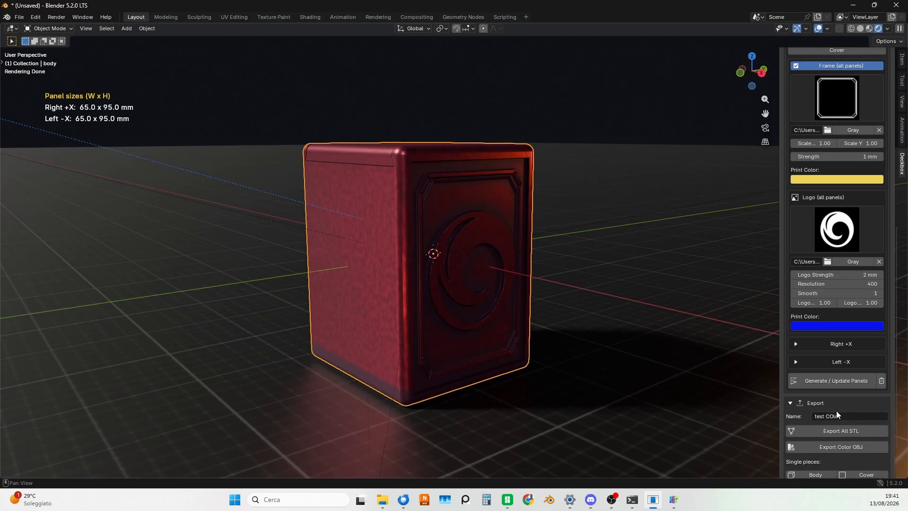
# Export the deckbox as colour OBJ files into a new folder "testColorLive" inside Downloads\TestDeckbox
pyautogui.click(845, 447)
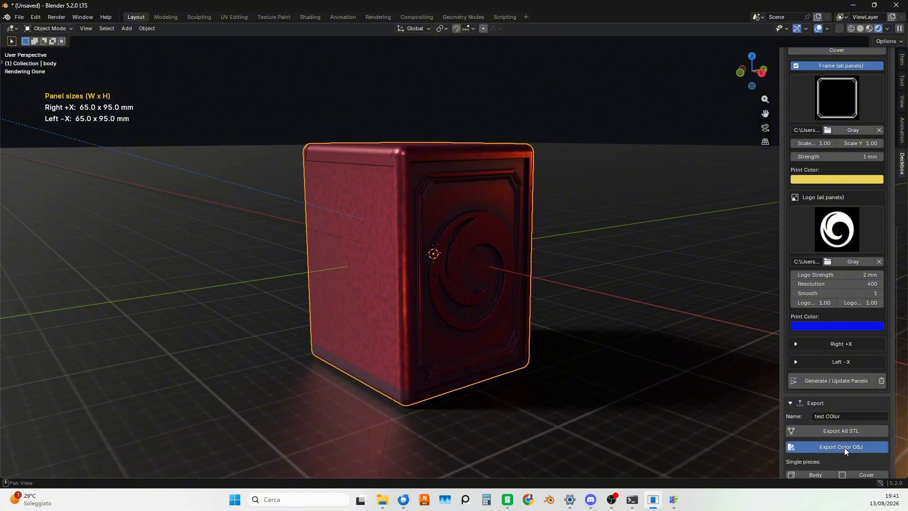
pyautogui.click(65, 224)
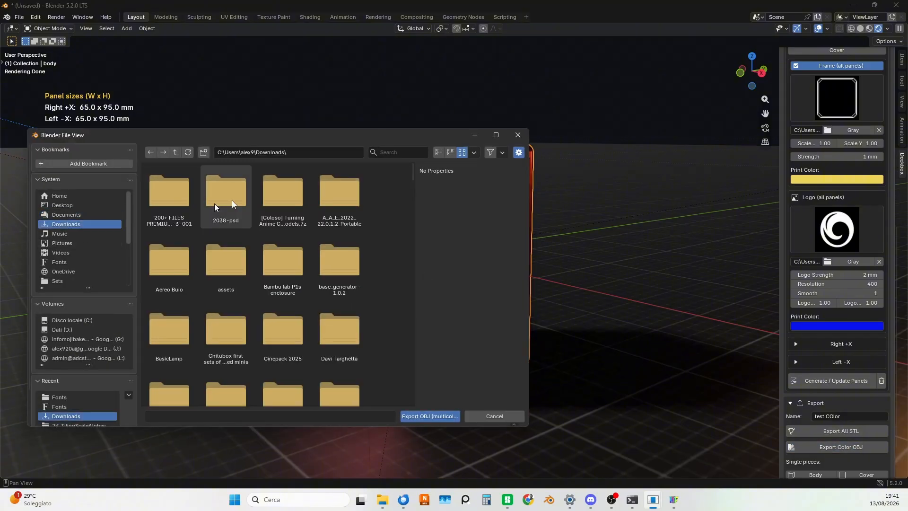
pyautogui.click(396, 153)
pyautogui.write('test')
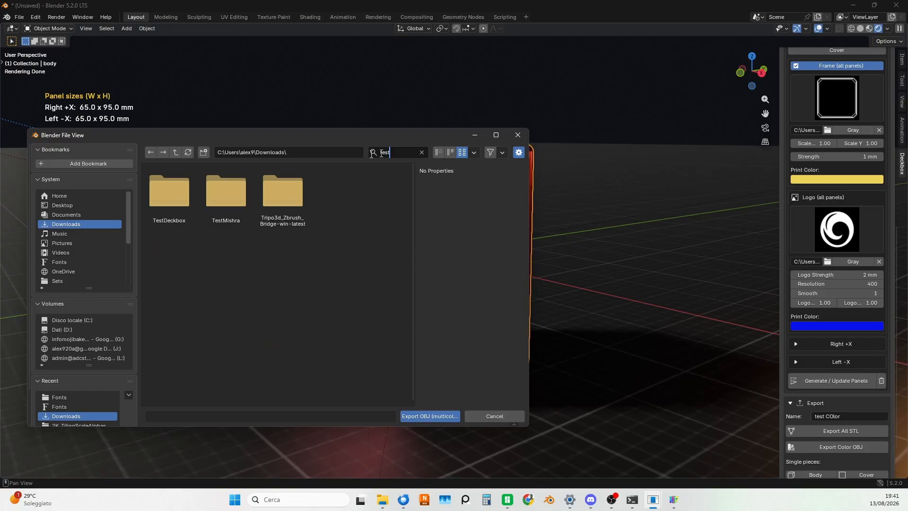
pyautogui.doubleClick(166, 199)
pyautogui.click(204, 151)
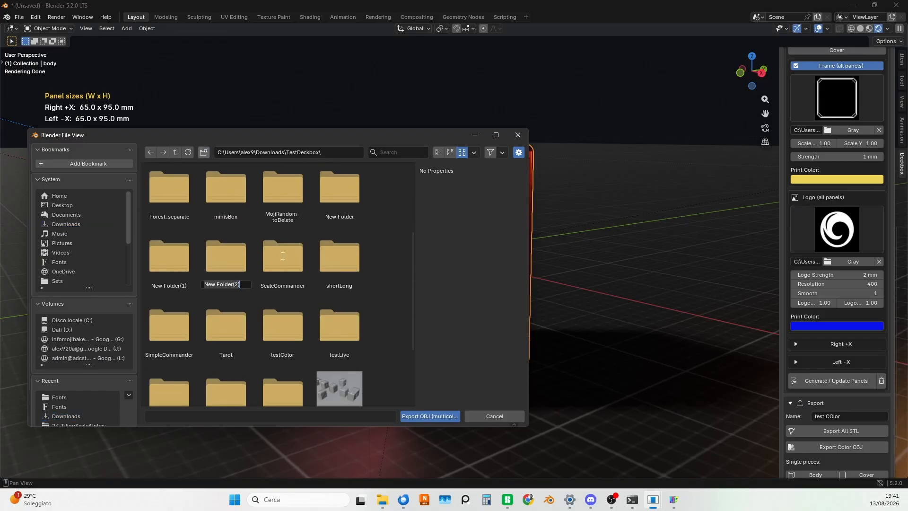
pyautogui.write('testColor')
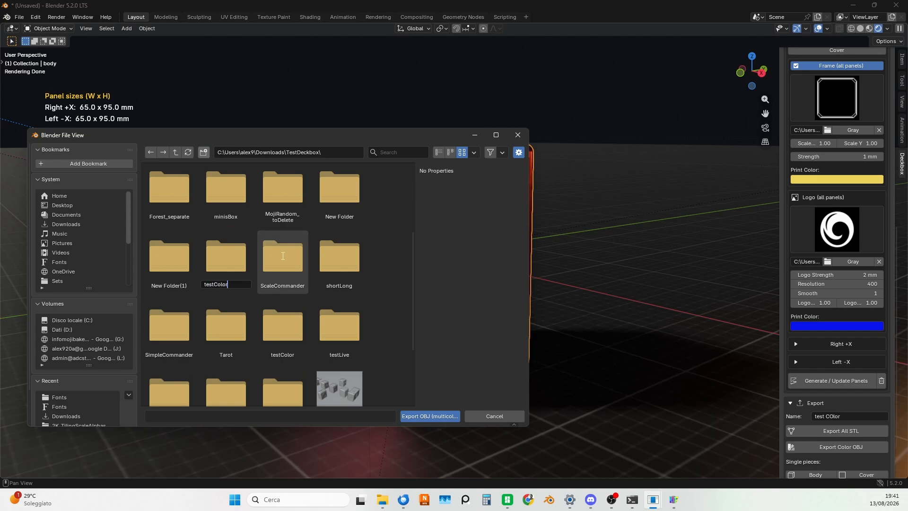
pyautogui.write('Live')
pyautogui.press('Return')
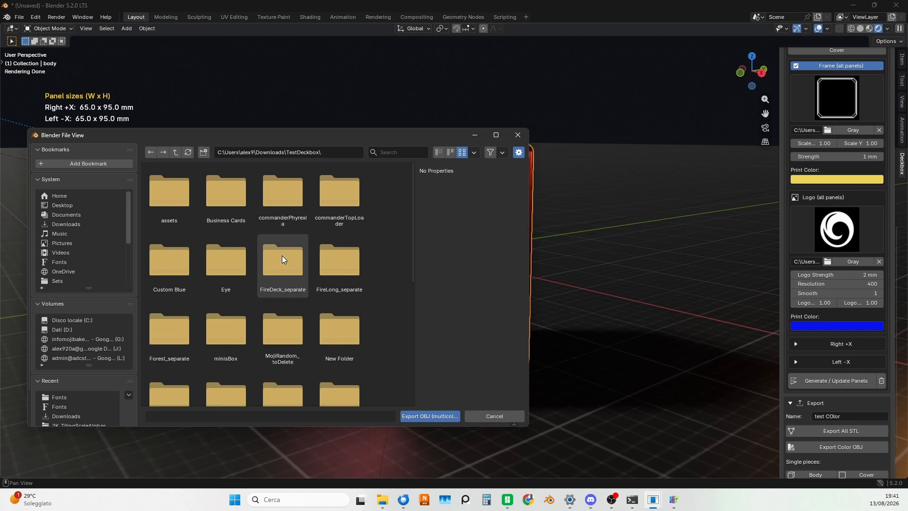
pyautogui.doubleClick(283, 288)
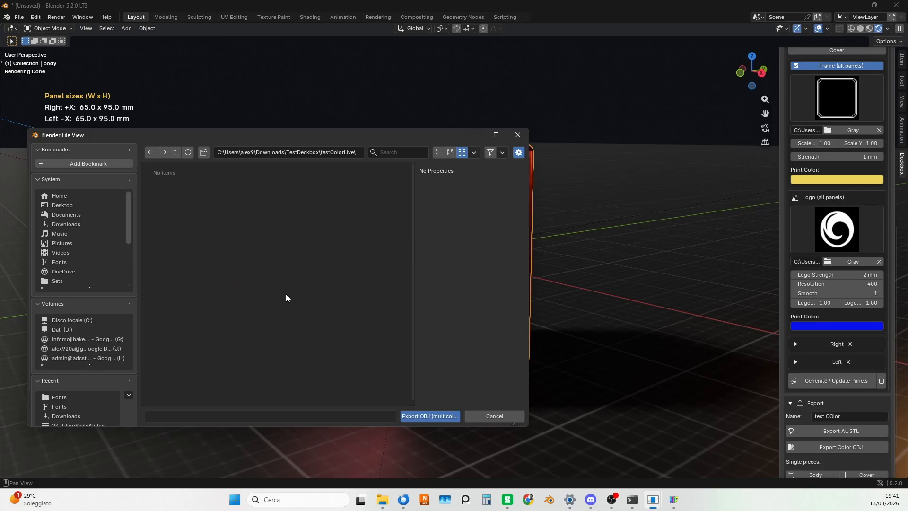
pyautogui.click(423, 416)
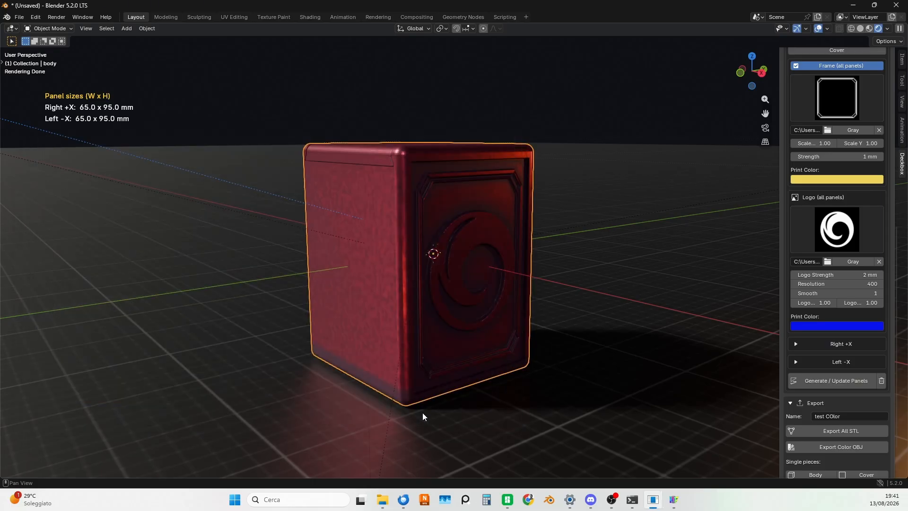
# Switch to the Bambu Studio window with the lathril project and start a new empty project
pyautogui.moveTo(508, 499)
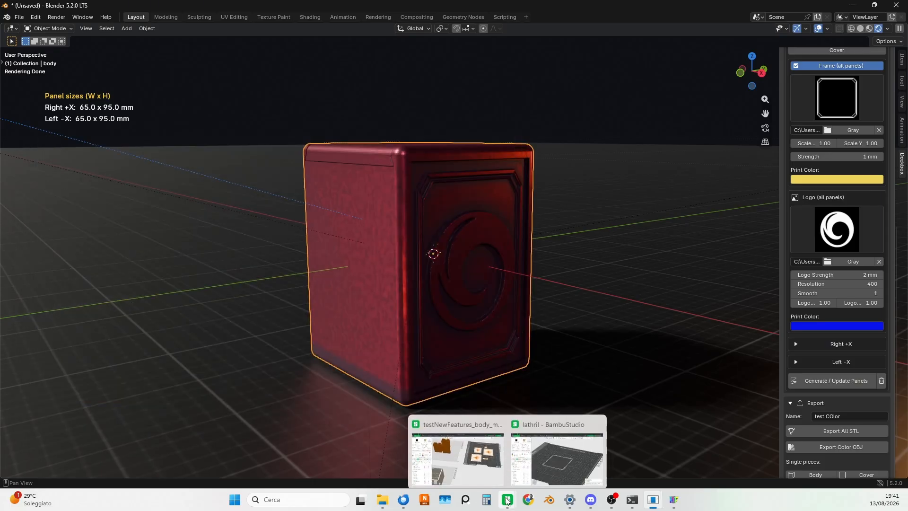
pyautogui.click(555, 455)
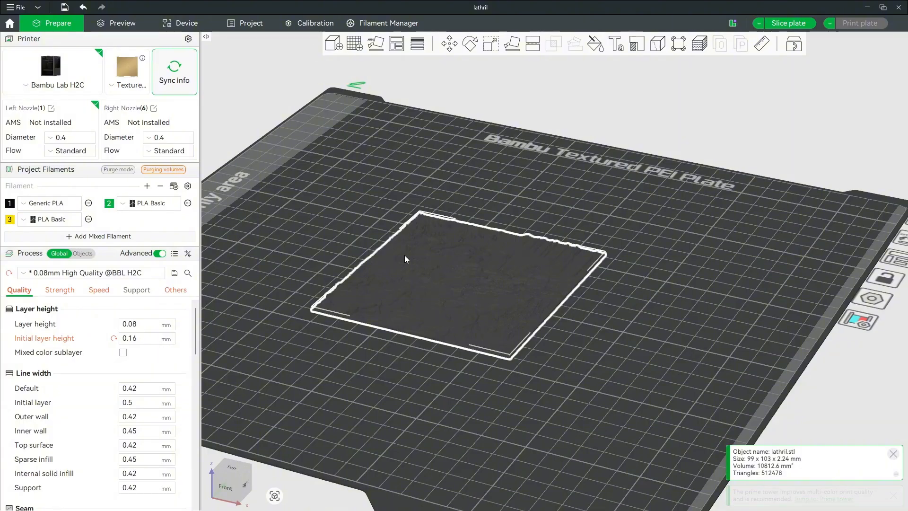
pyautogui.click(22, 8)
pyautogui.click(29, 22)
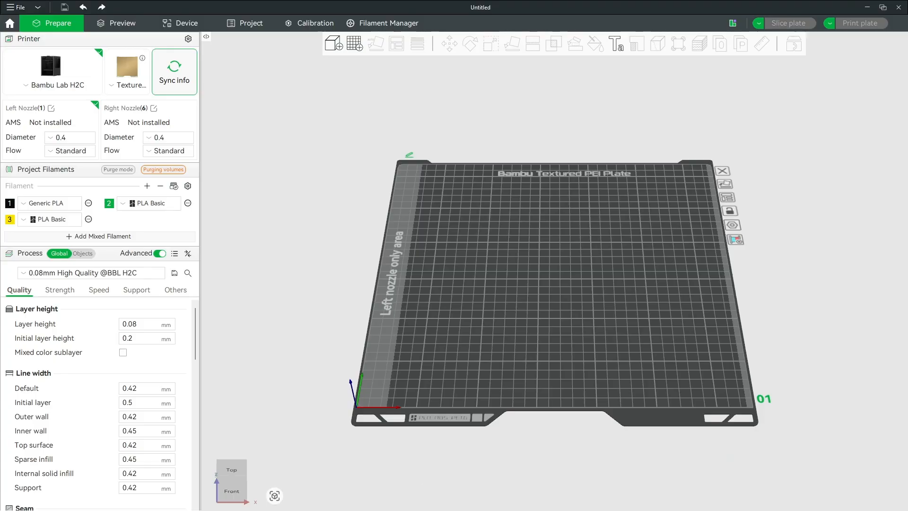
# Try to import all four exported deckbox files from TestDeckbox\testColorLive in one go
pyautogui.click(342, 47)
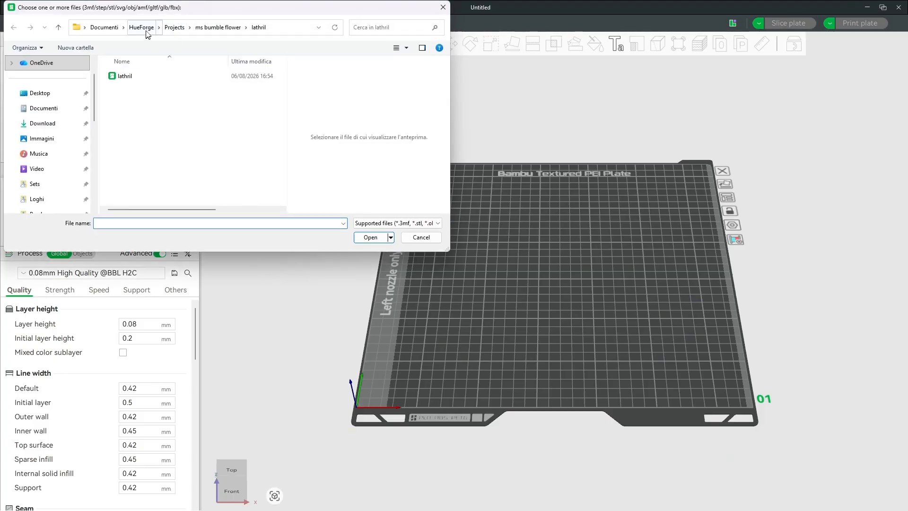
pyautogui.click(53, 122)
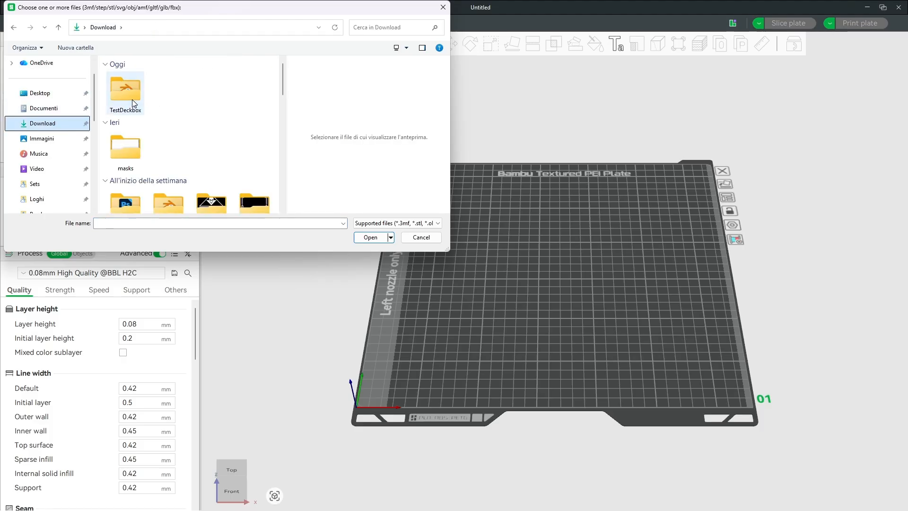
pyautogui.doubleClick(134, 101)
pyautogui.doubleClick(140, 98)
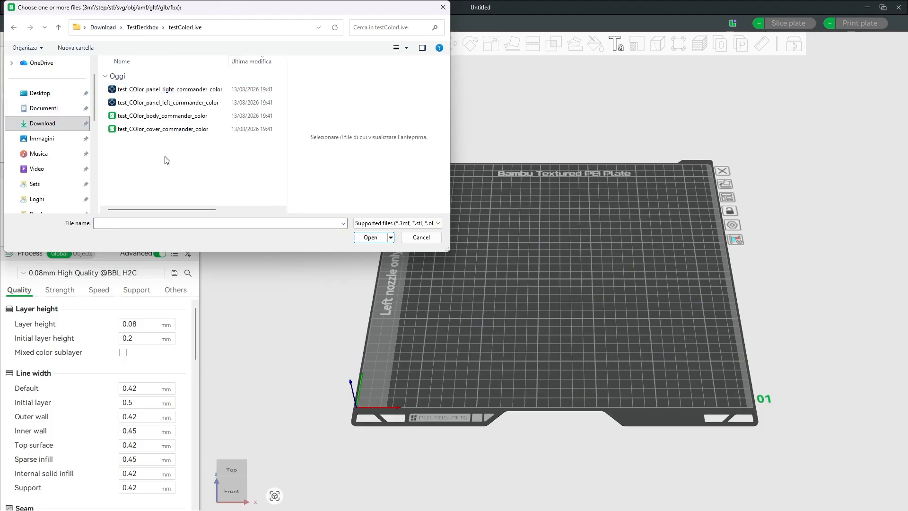
pyautogui.moveTo(167, 160); pyautogui.dragTo(161, 87)
pyautogui.click(370, 237)
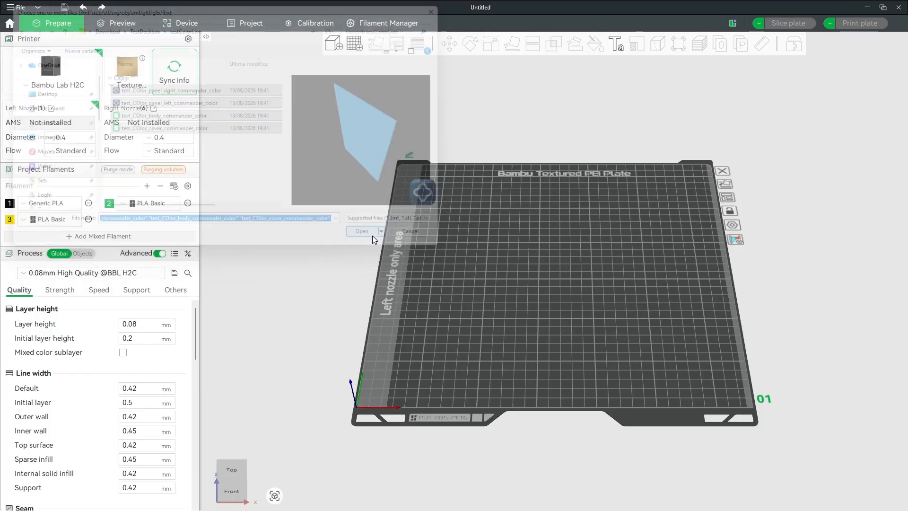
pyautogui.click(537, 280)
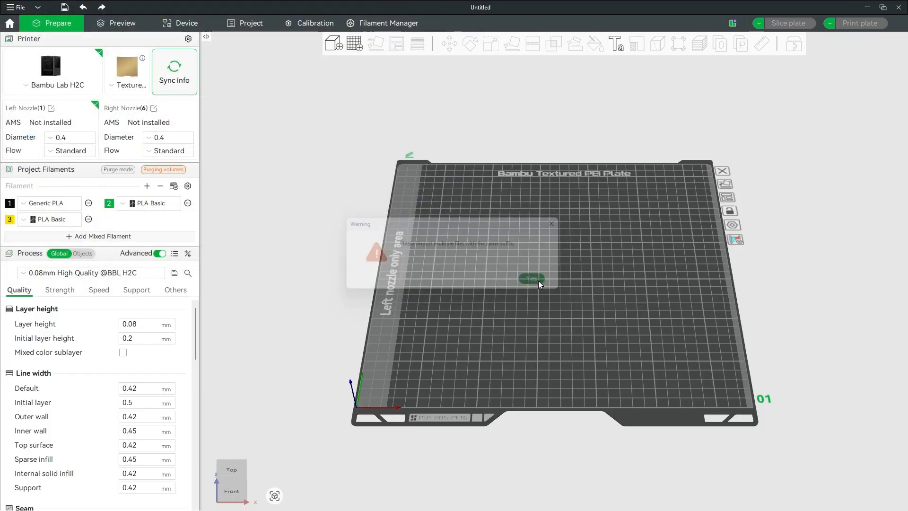
# Import test_COlor_panel_right_commander_color and test_COlor_panel_left_commander_color from the TestDeckbox\testColorLive folder
pyautogui.click(338, 46)
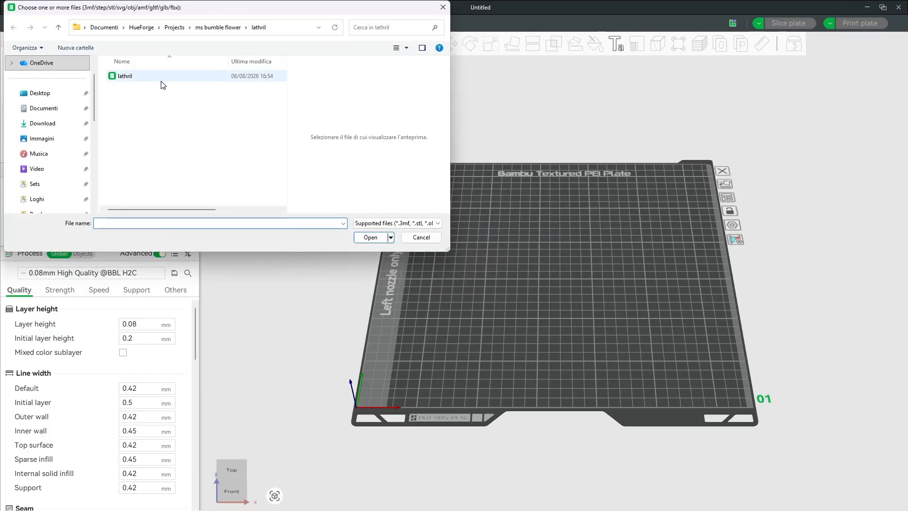
pyautogui.click(62, 123)
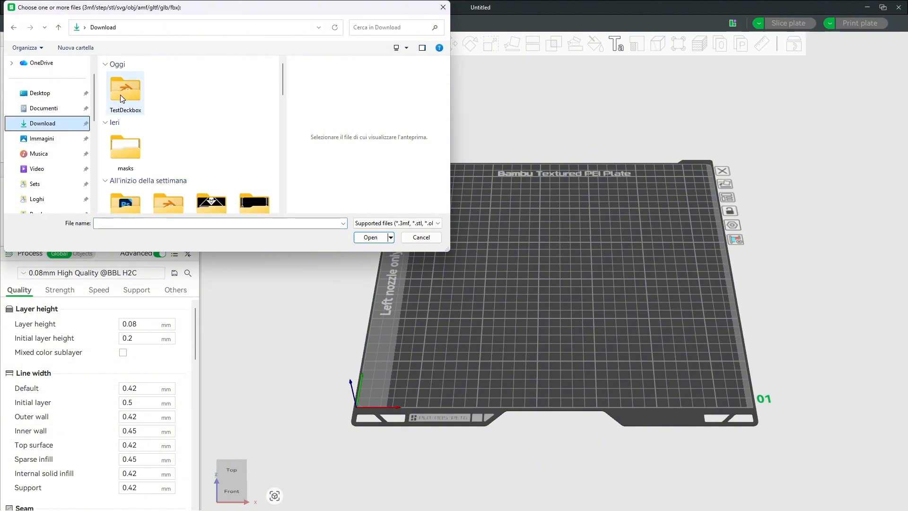
pyautogui.doubleClick(126, 92)
pyautogui.doubleClick(130, 92)
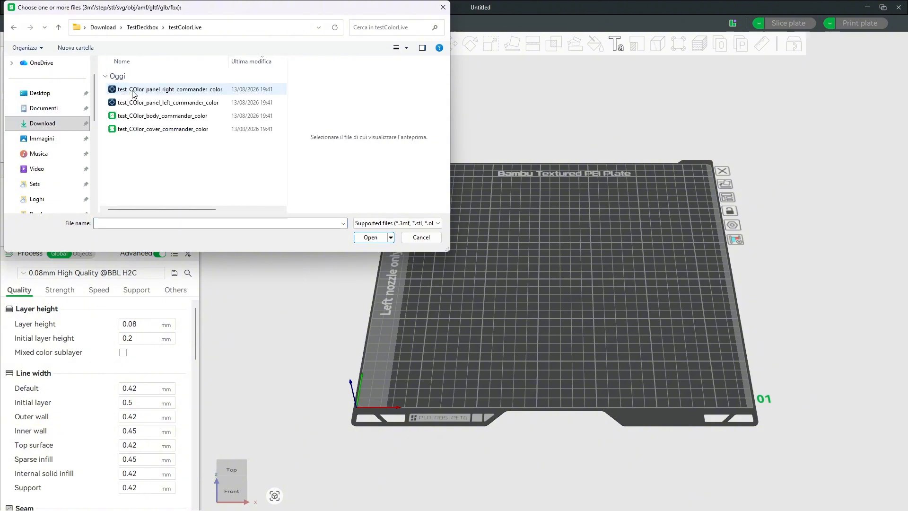
pyautogui.click(189, 90)
pyautogui.keyDown('ctrl'); pyautogui.click(195, 103); pyautogui.keyUp('ctrl')
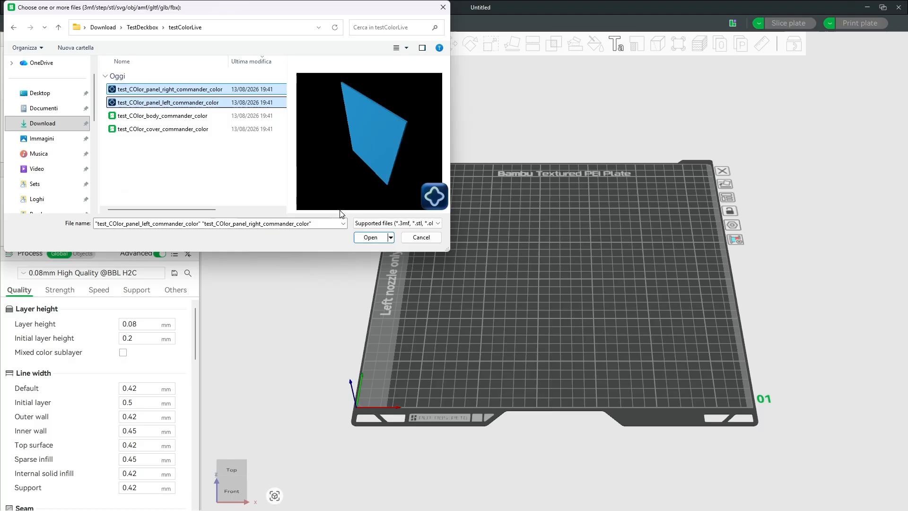
pyautogui.click(374, 237)
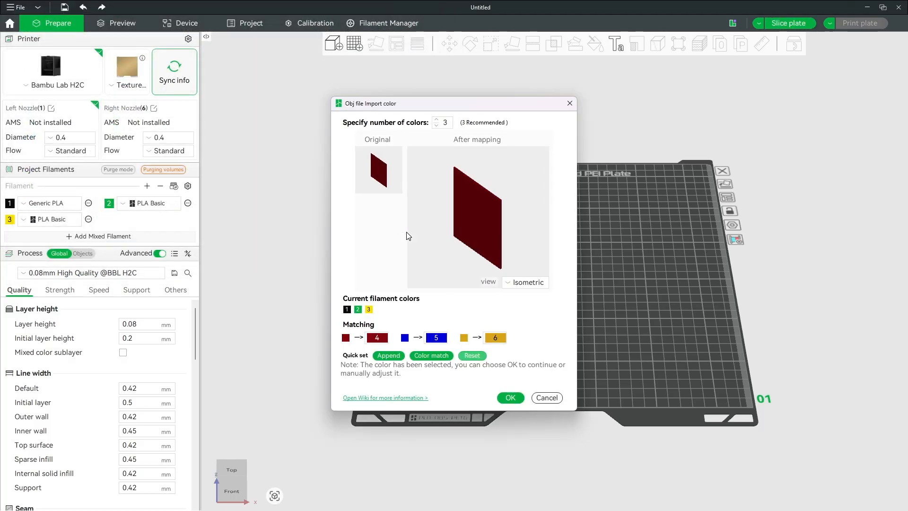
# Accept the three-colour filament mapping for the imported panels and load them as separate objects instead of one multi-part object
pyautogui.click(510, 397)
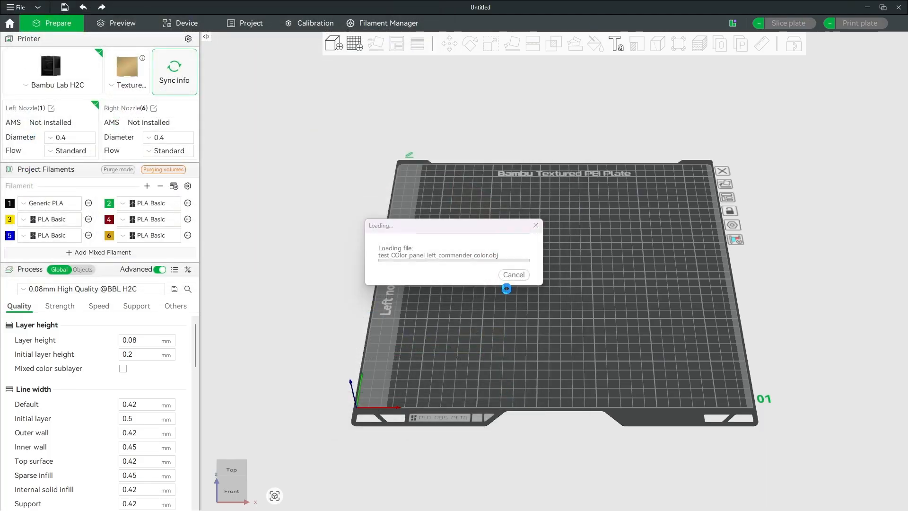
pyautogui.click(510, 396)
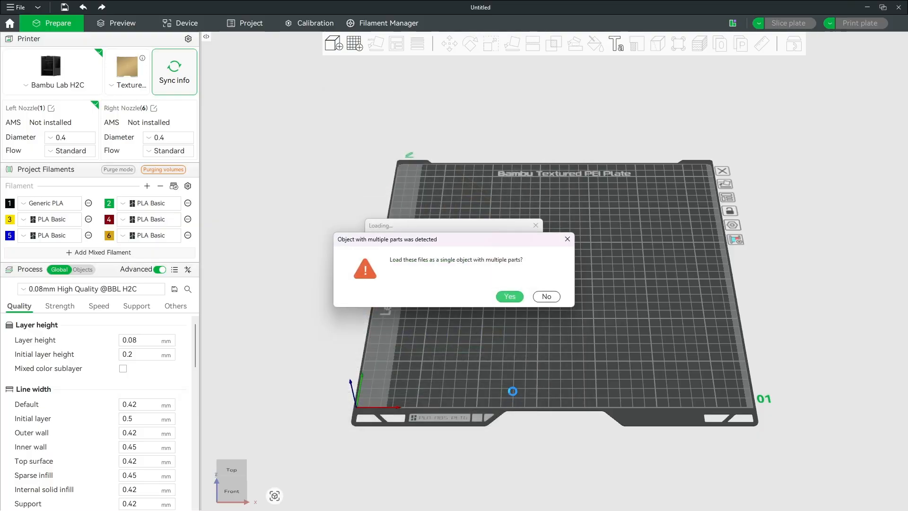
pyautogui.click(546, 297)
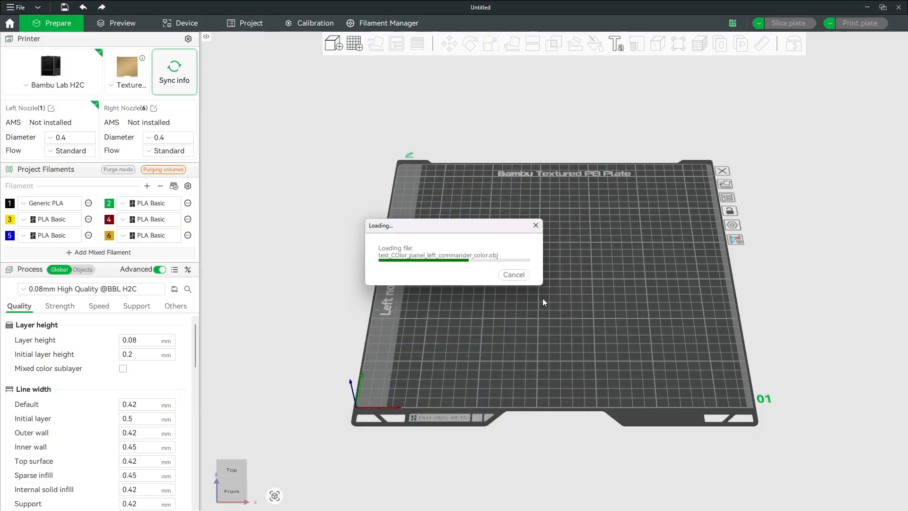
pyautogui.moveTo(597, 287); pyautogui.dragTo(616, 294)
pyautogui.click(616, 294)
pyautogui.moveTo(548, 266); pyautogui.dragTo(463, 275)
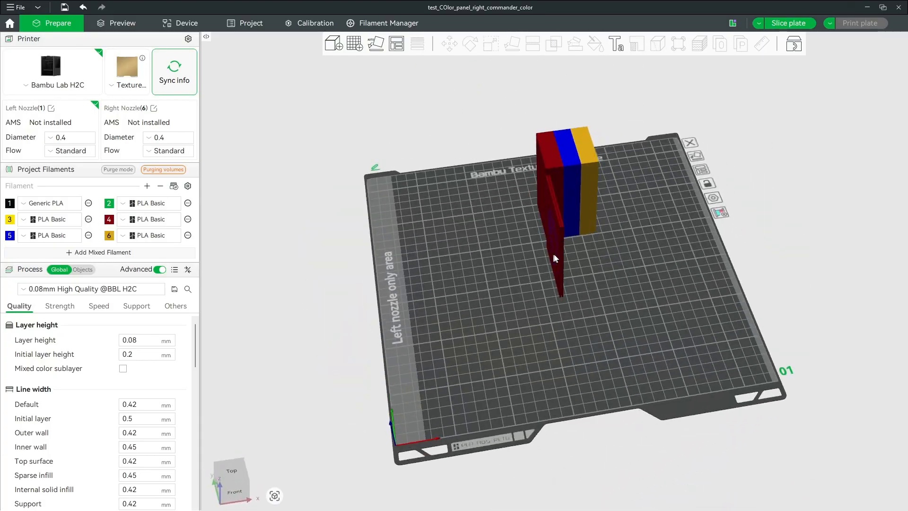
# Separate the two overlapping logo panels on the build plate and auto-orient each one so it lies flat
pyautogui.click(458, 274)
pyautogui.moveTo(564, 240); pyautogui.dragTo(557, 273)
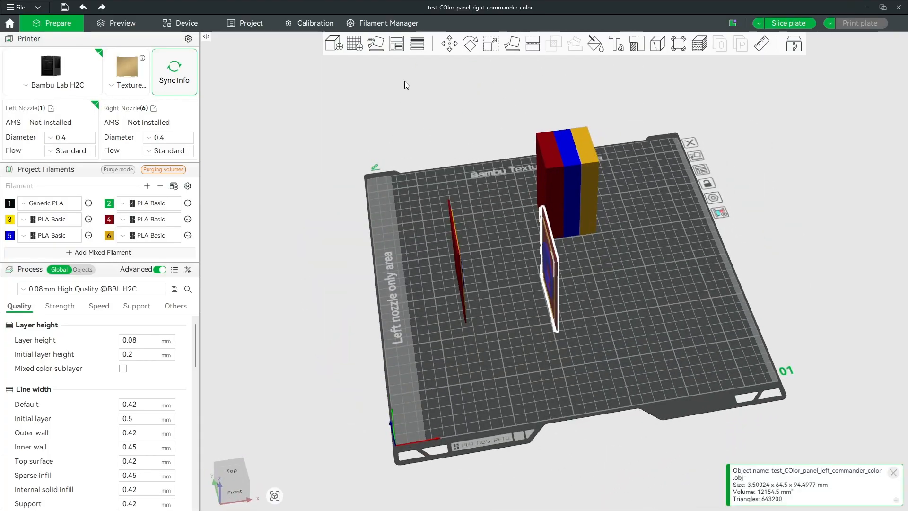
pyautogui.click(377, 44)
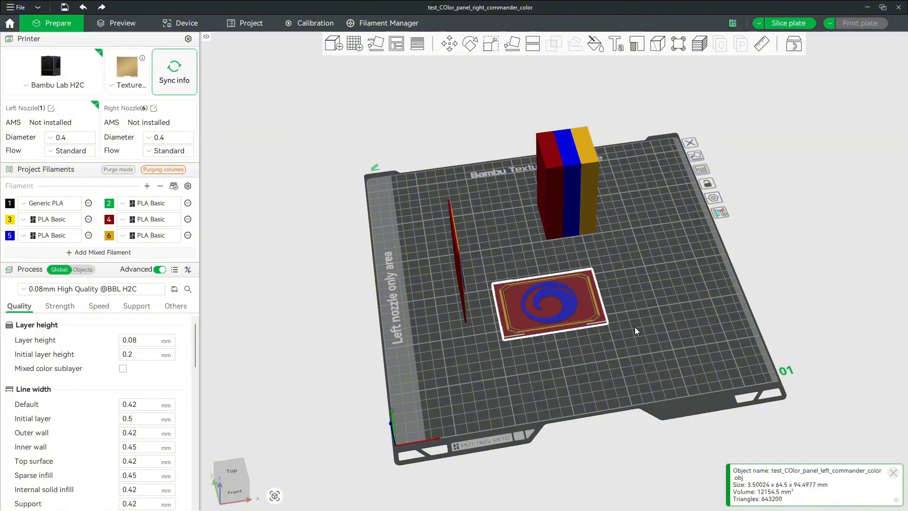
pyautogui.click(455, 260)
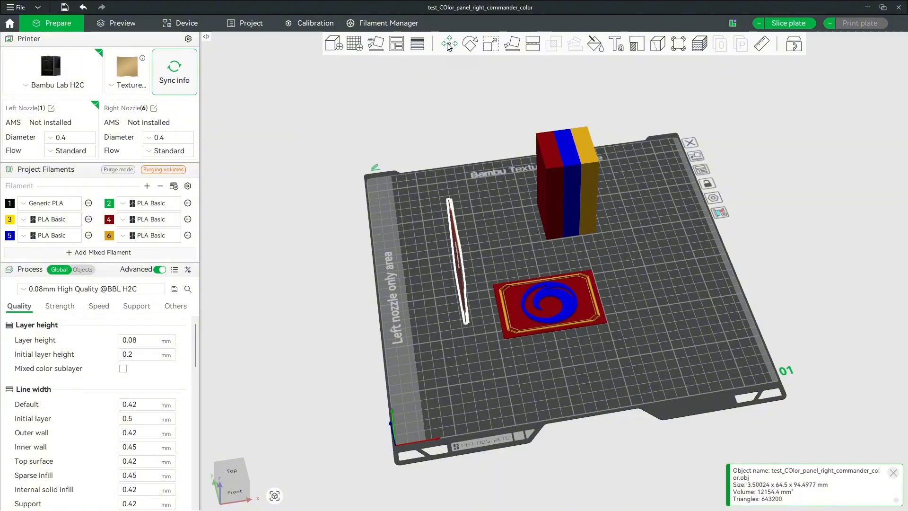
pyautogui.click(384, 45)
pyautogui.moveTo(665, 312)
pyautogui.mouseDown()
pyautogui.moveTo(684, 311)
pyautogui.moveTo(675, 324)
pyautogui.mouseUp()
pyautogui.moveTo(479, 329); pyautogui.dragTo(453, 279)
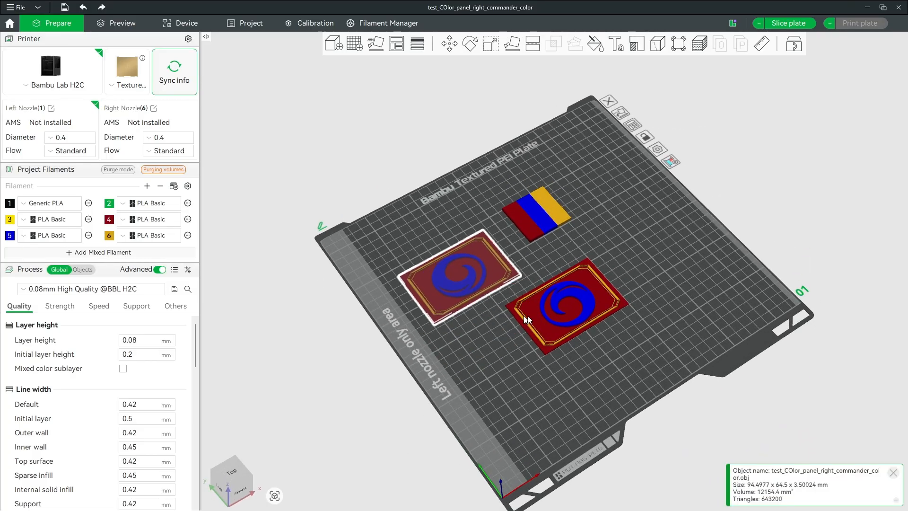
# Slice the plate with both coloured panels, postponing the nozzle and AMS sync
pyautogui.scroll(10, 526, 319)
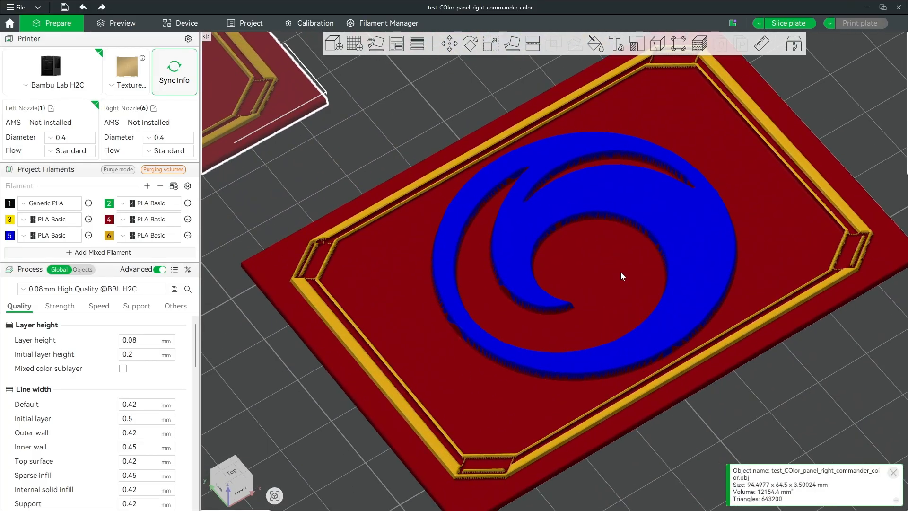
pyautogui.scroll(-5, 620, 271)
pyautogui.moveTo(341, 359); pyautogui.dragTo(688, 223)
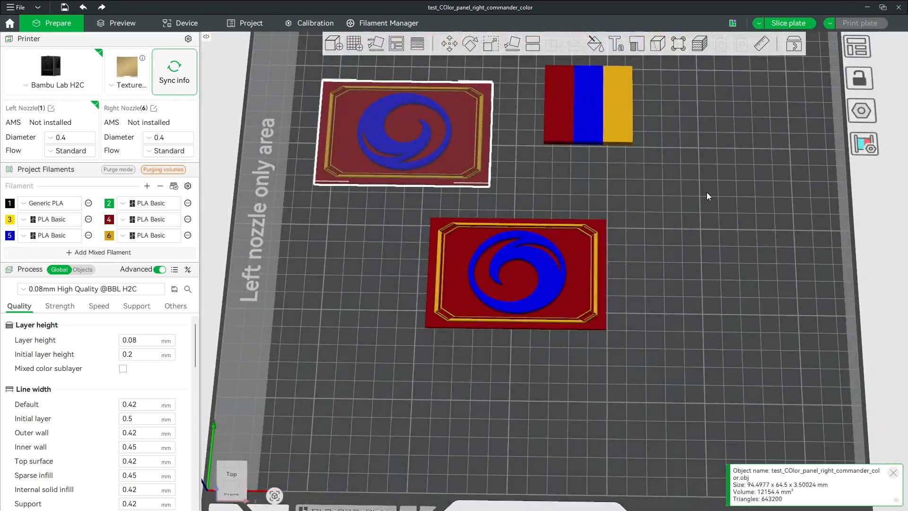
pyautogui.scroll(3, 714, 282)
pyautogui.click(783, 26)
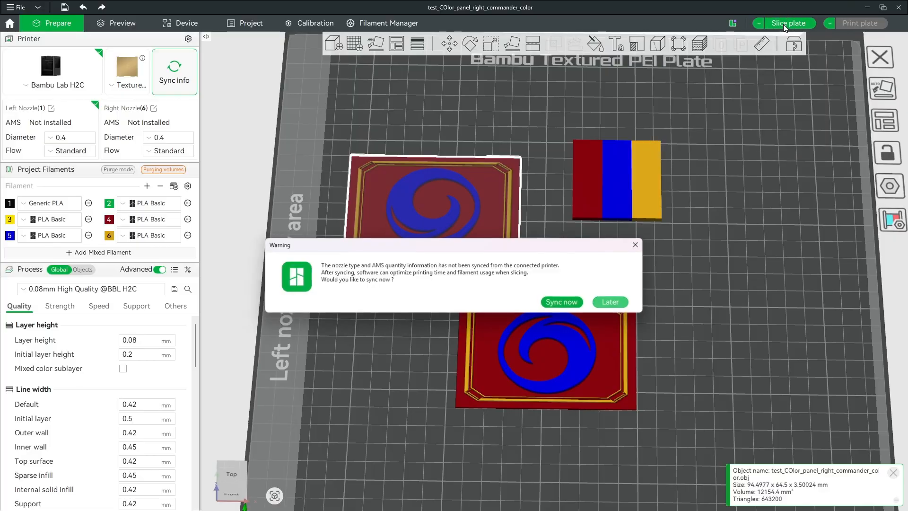
pyautogui.click(602, 303)
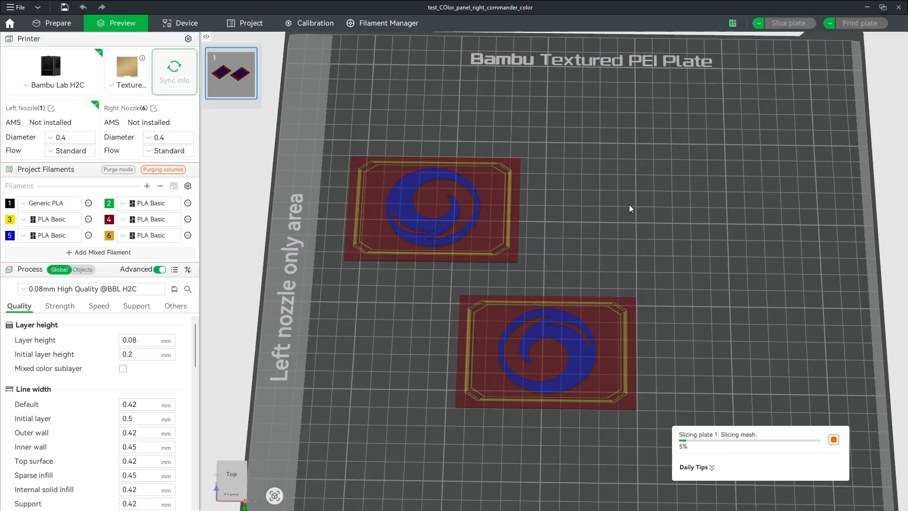
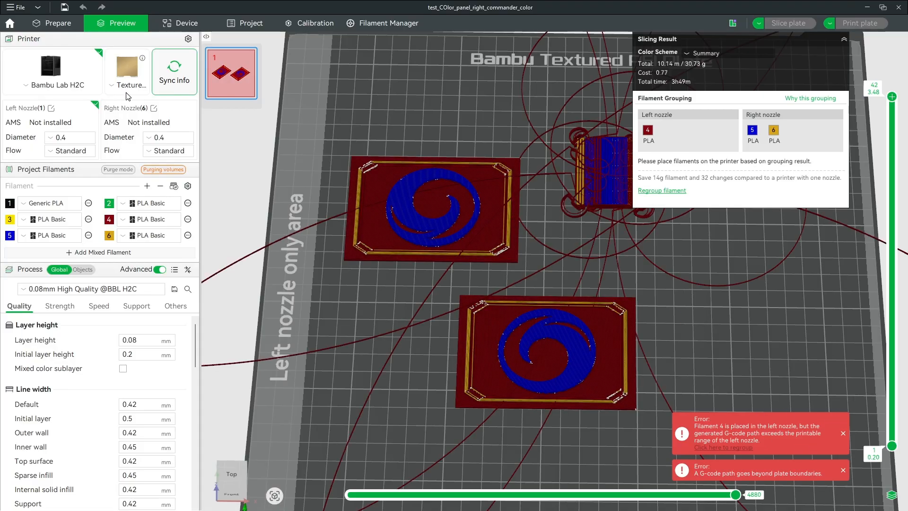
# Inspect the sliced toolpaths and prime tower of both panels, and return to the preparation view
pyautogui.scroll(9, 453, 240)
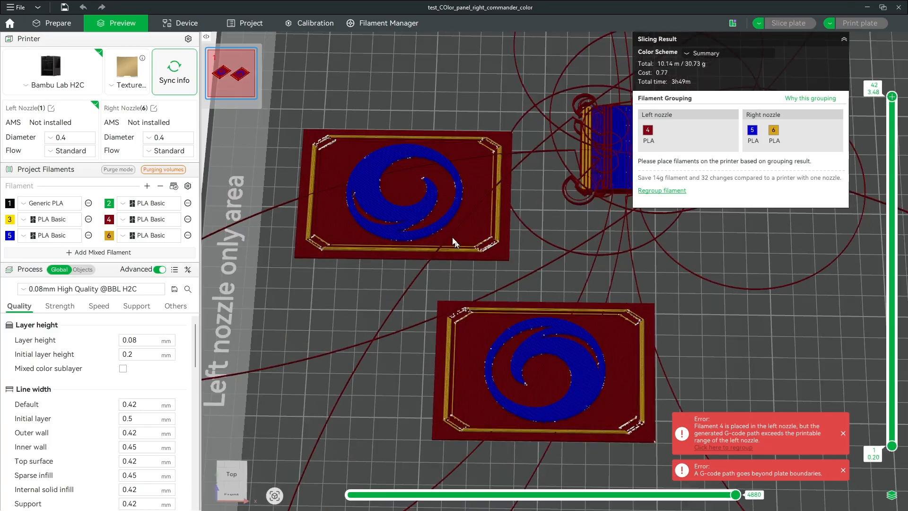
pyautogui.moveTo(447, 192); pyautogui.dragTo(734, 336, button='right')
pyautogui.scroll(-4, 734, 336)
pyautogui.moveTo(582, 343); pyautogui.dragTo(596, 325)
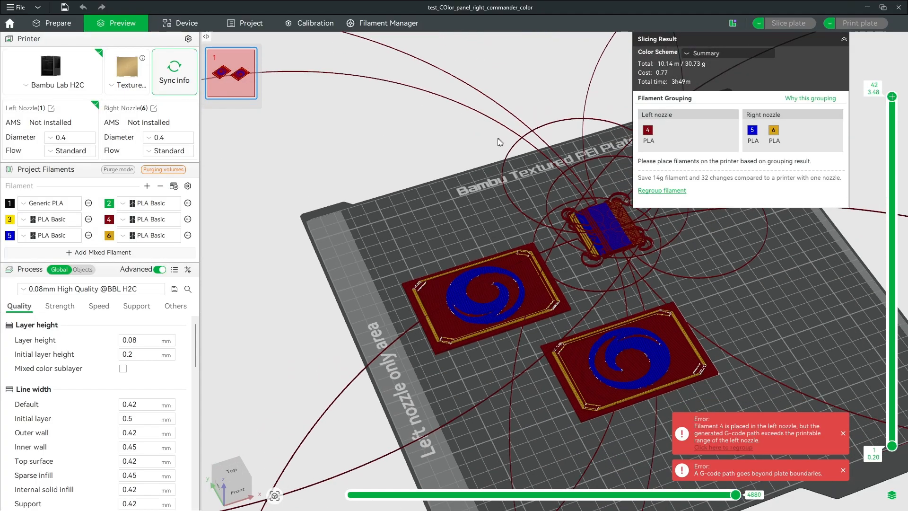
pyautogui.scroll(-3, 507, 137)
pyautogui.click(55, 24)
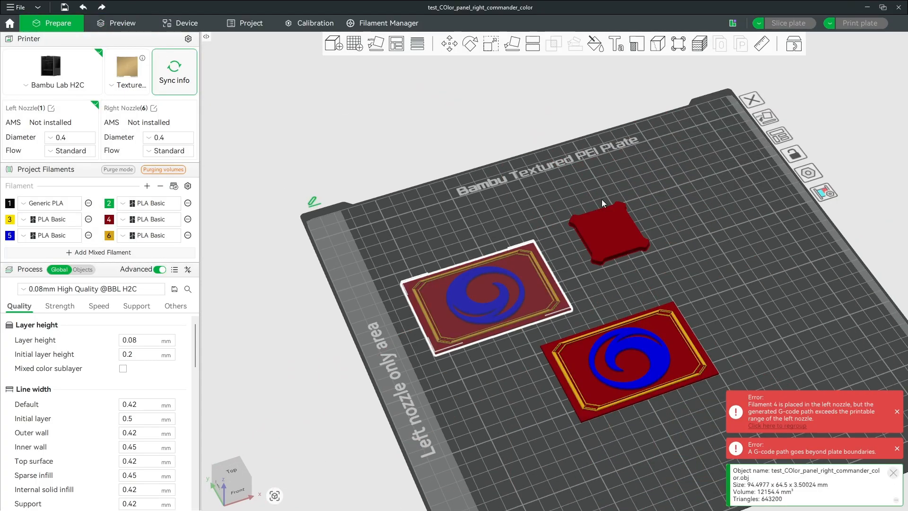
# Import test_COlor_body_commander_color and test_COlor_cover_commander_color from the TestDeckbox\testColorLive folder
pyautogui.scroll(-3, 773, 242)
pyautogui.moveTo(774, 241); pyautogui.dragTo(730, 254)
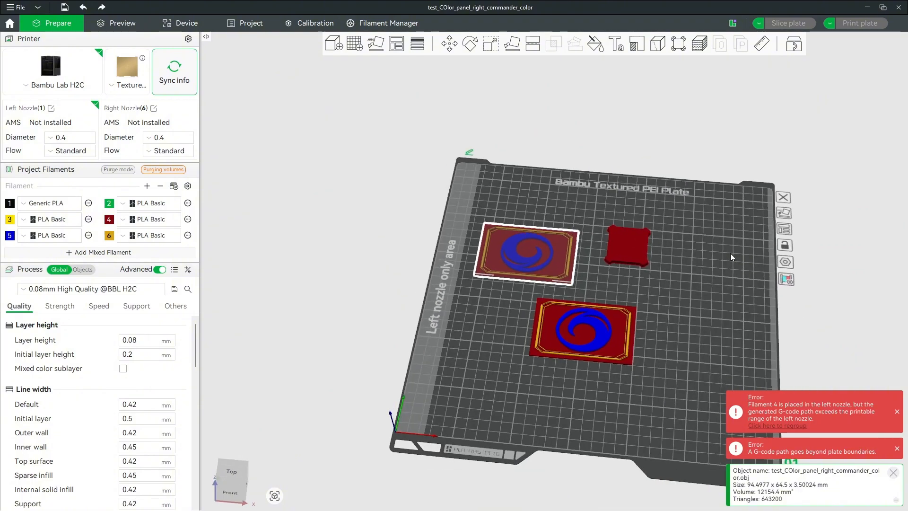
pyautogui.click(336, 41)
pyautogui.moveTo(194, 149); pyautogui.dragTo(187, 122)
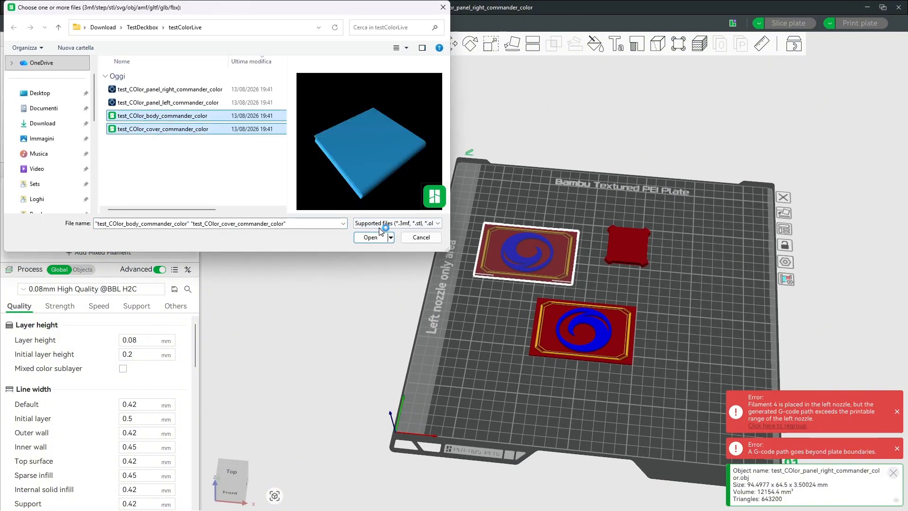
pyautogui.click(383, 238)
pyautogui.click(549, 297)
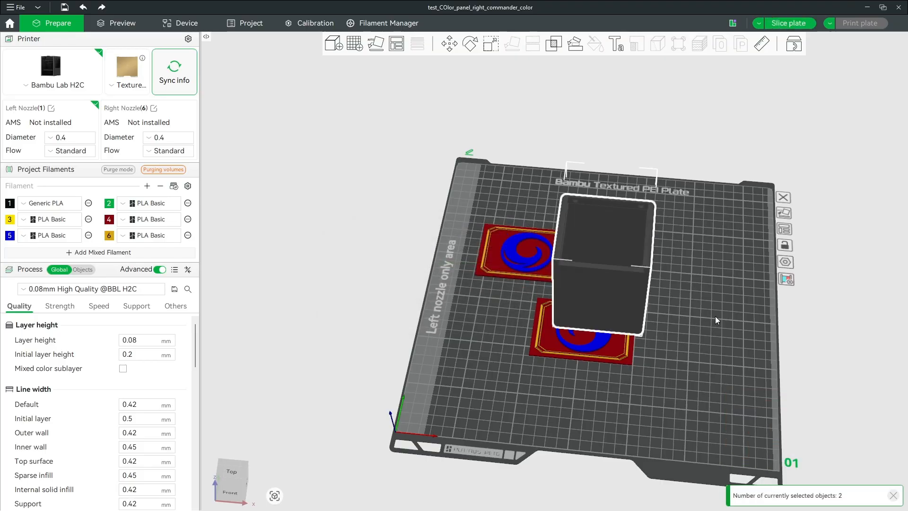
# Spread the deckbox body and cover out on the plate beside the two logo panels
pyautogui.moveTo(629, 293); pyautogui.dragTo(740, 290)
pyautogui.moveTo(589, 280); pyautogui.dragTo(689, 385)
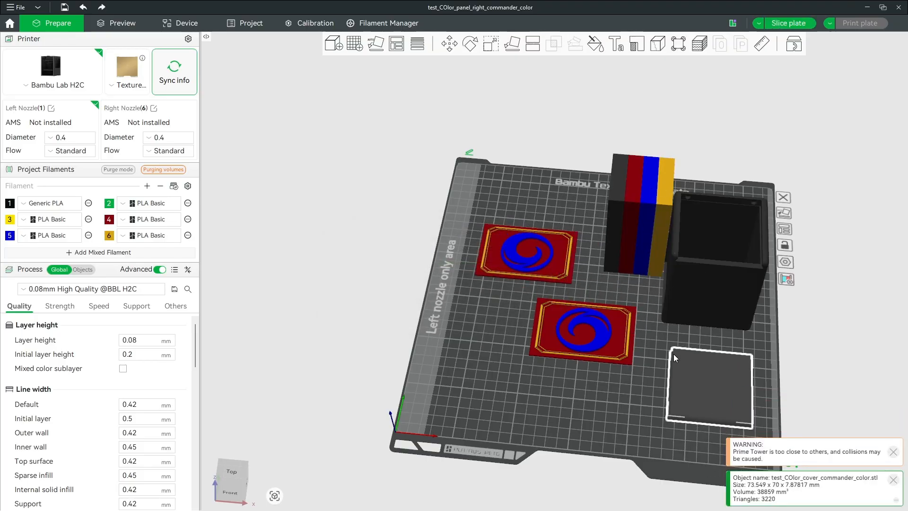
pyautogui.moveTo(673, 354); pyautogui.dragTo(541, 380)
pyautogui.click(563, 249)
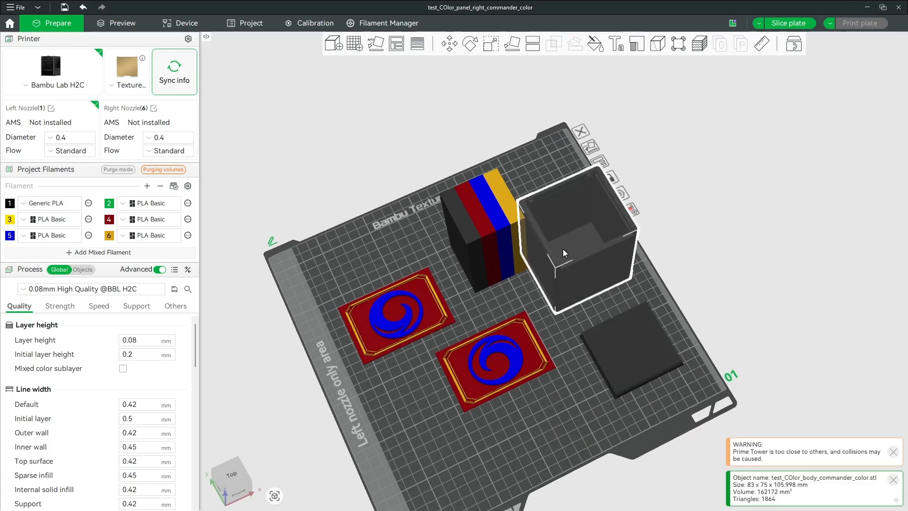
pyautogui.scroll(8, 577, 265)
pyautogui.scroll(-8, 575, 265)
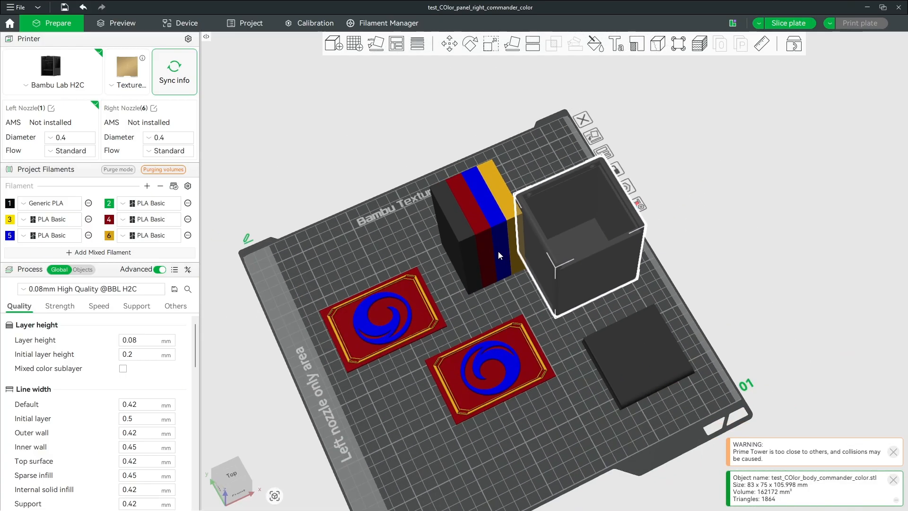
pyautogui.hotkey('ctrl', 'z')
pyautogui.click(562, 276)
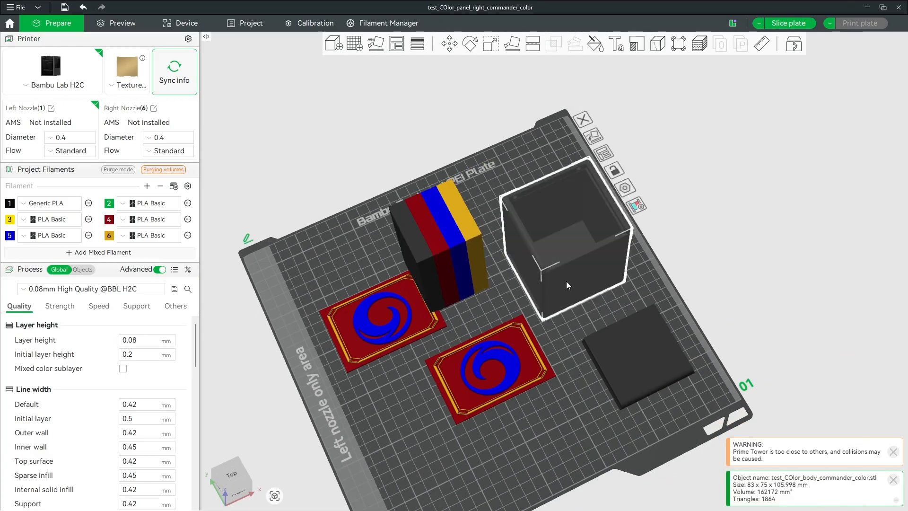
# Delete the cover and deckbox body from the plate and move the prime tower clear of the panels
pyautogui.click(650, 354)
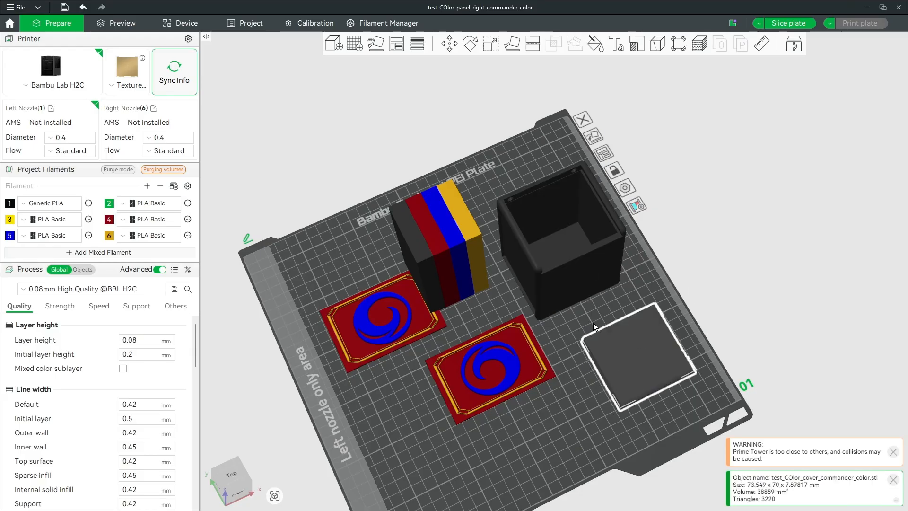
pyautogui.press('Delete')
pyautogui.click(578, 290)
pyautogui.press('Delete')
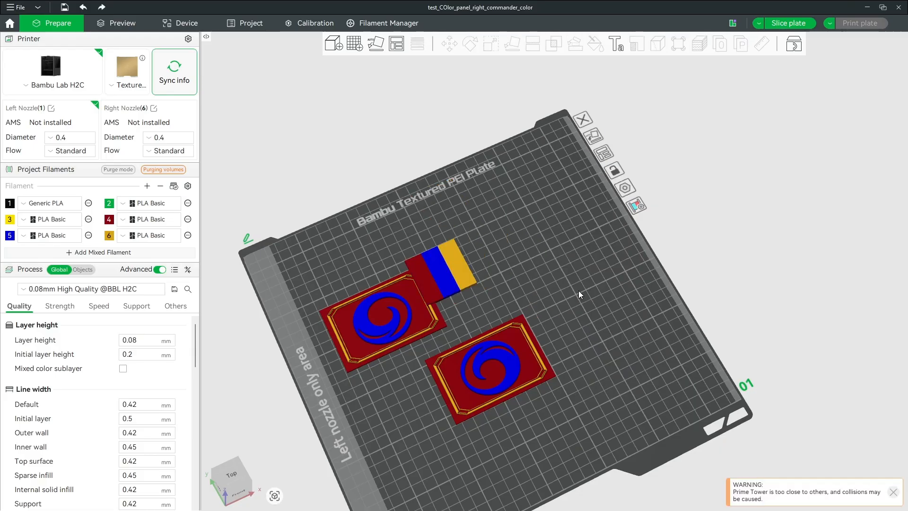
pyautogui.moveTo(462, 273); pyautogui.dragTo(505, 263)
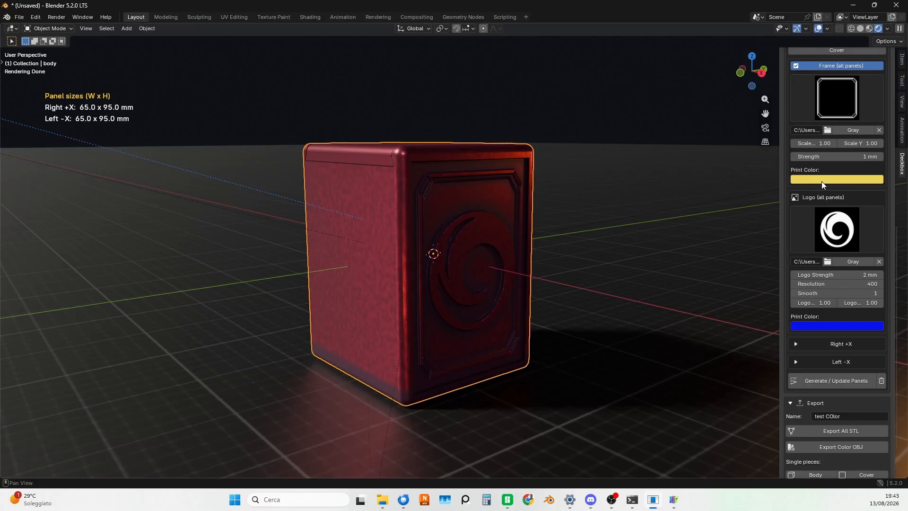
# Compare the deckbox's raised logo panel in Blender with the coloured panels in Bambu Studio
pyautogui.moveTo(616, 265); pyautogui.dragTo(600, 274, button='middle')
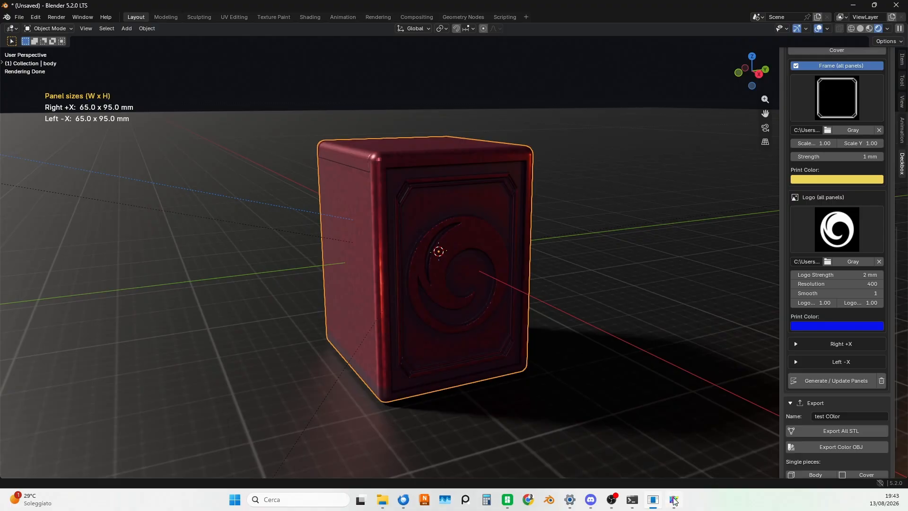
pyautogui.moveTo(507, 499)
pyautogui.click(555, 457)
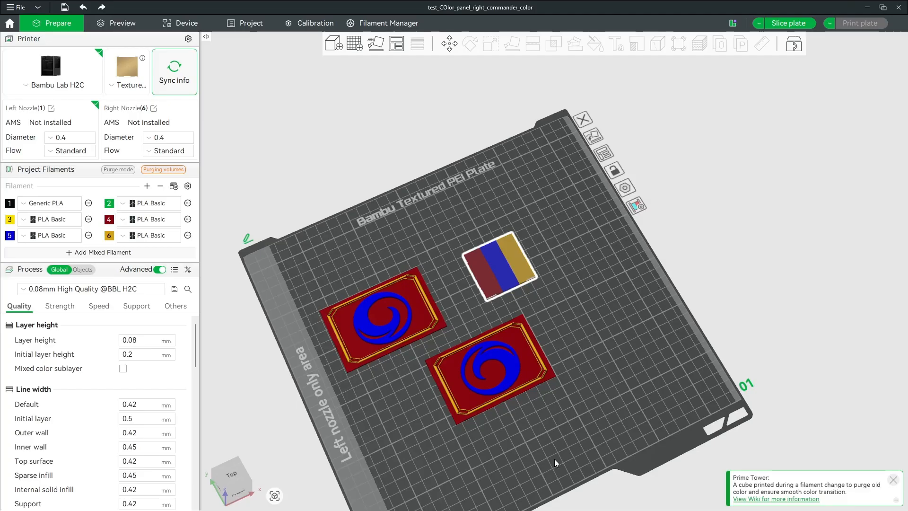
pyautogui.scroll(2, 433, 359)
pyautogui.moveTo(433, 359); pyautogui.dragTo(631, 276, button='right')
pyautogui.scroll(4, 624, 290)
pyautogui.moveTo(622, 292); pyautogui.dragTo(659, 302)
pyautogui.scroll(-2, 659, 301)
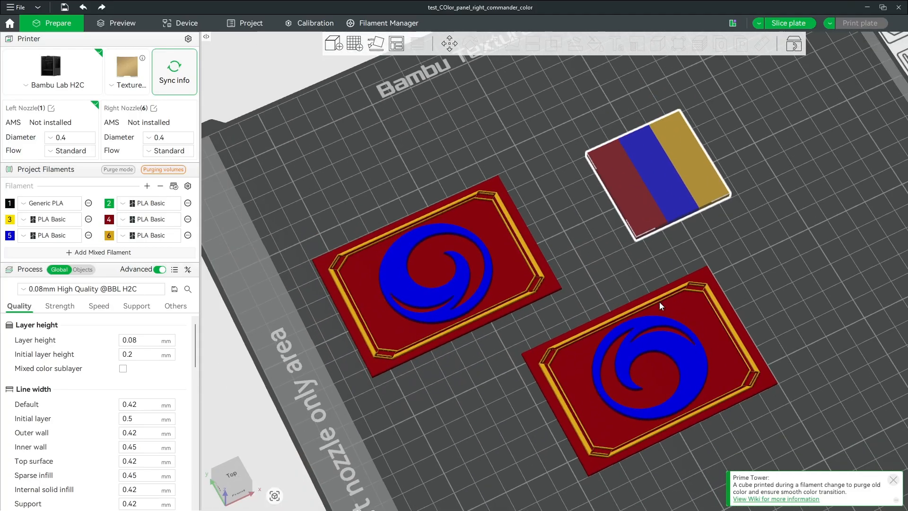
pyautogui.moveTo(813, 312)
pyautogui.mouseDown()
pyautogui.moveTo(808, 304)
pyautogui.moveTo(812, 313)
pyautogui.mouseUp()
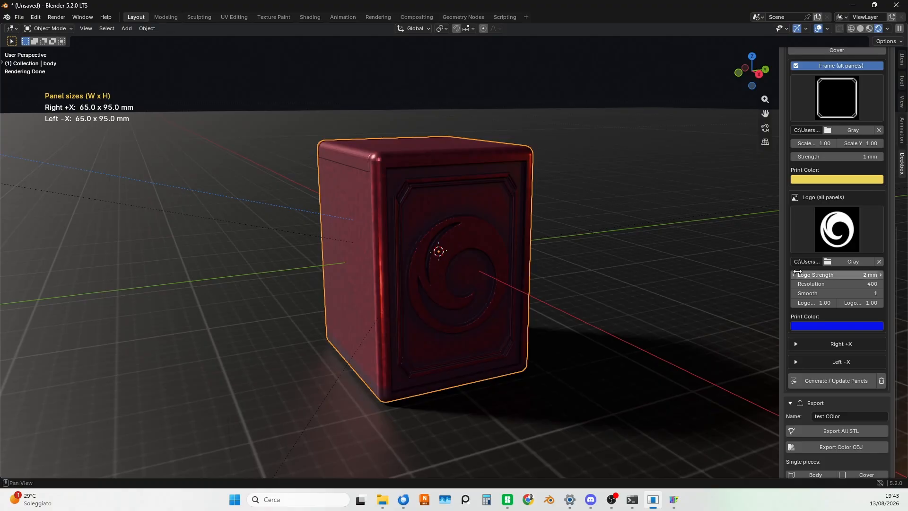
# In Blender, set the Logo Strength for all panels to -2 mm and display the deckbox in solid shading
pyautogui.click(871, 275)
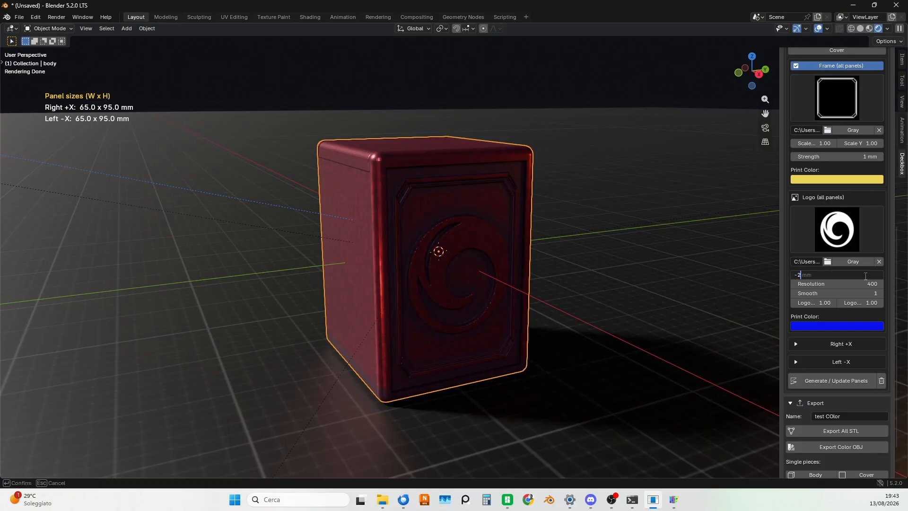
pyautogui.press('Return')
pyautogui.scroll(5, 473, 239)
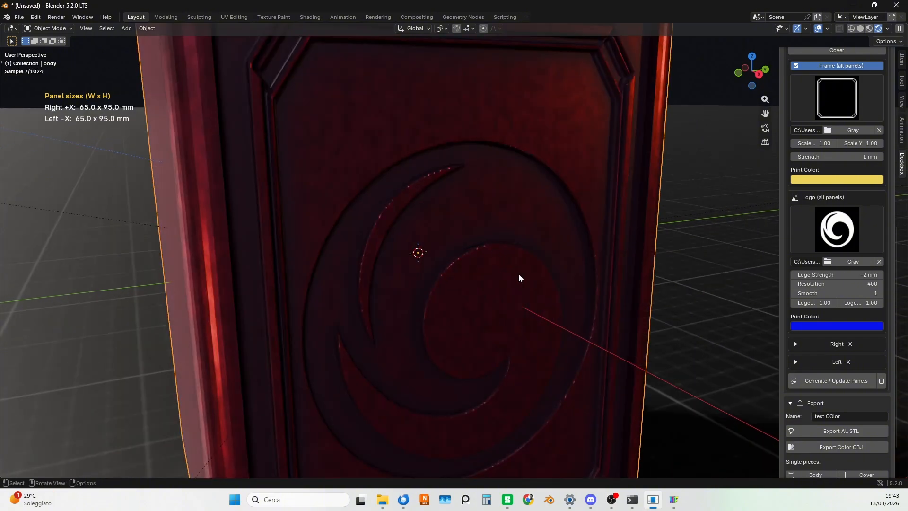
pyautogui.moveTo(518, 273); pyautogui.dragTo(521, 255, button='middle')
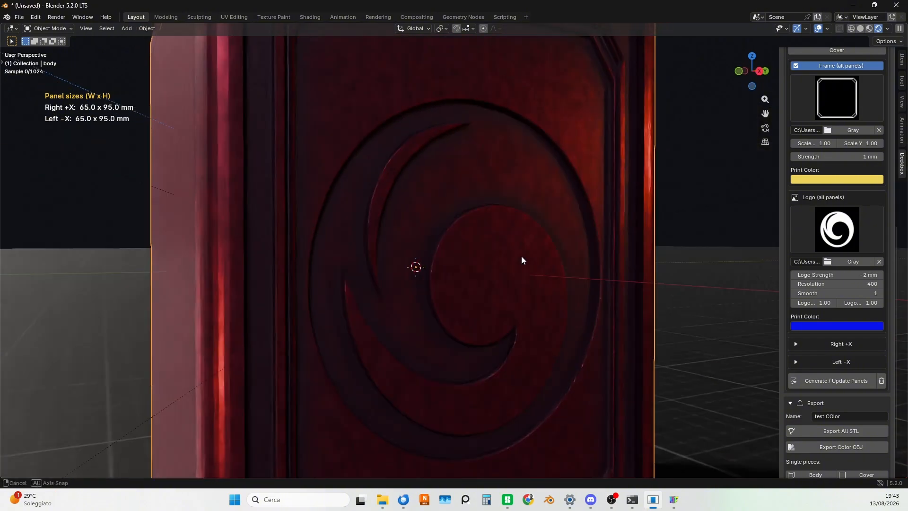
pyautogui.click(859, 29)
pyautogui.scroll(-5, 647, 175)
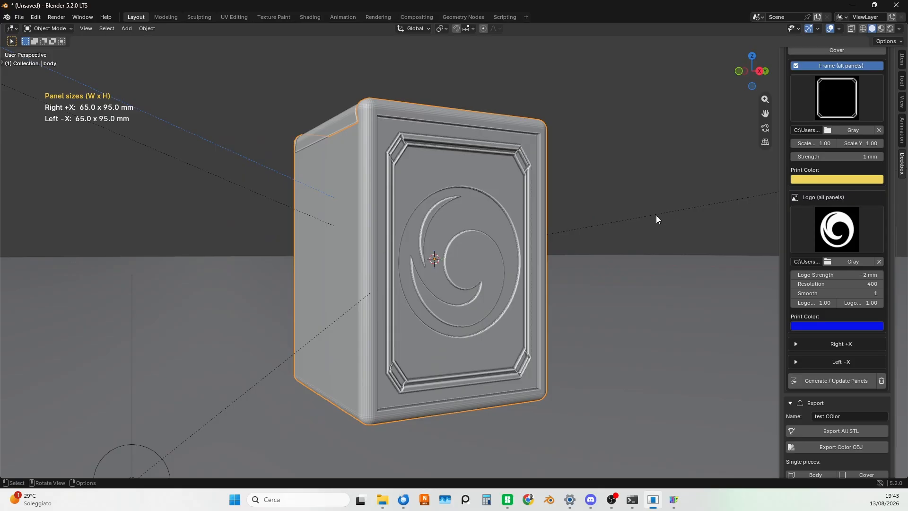
pyautogui.scroll(1, 656, 218)
# Set the logo print colour for all panels to green and export the colour OBJ to the TestDeckbox\testColorLive folder
pyautogui.click(856, 325)
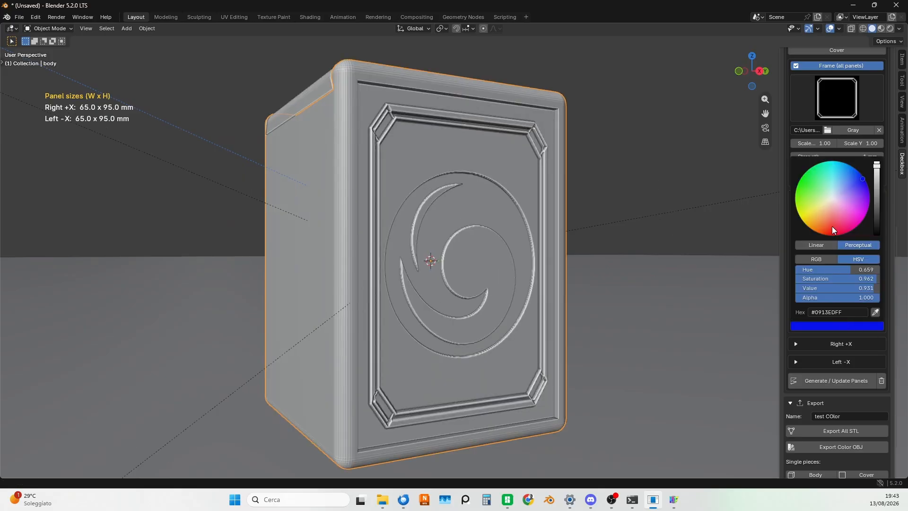
pyautogui.moveTo(851, 220); pyautogui.dragTo(799, 182)
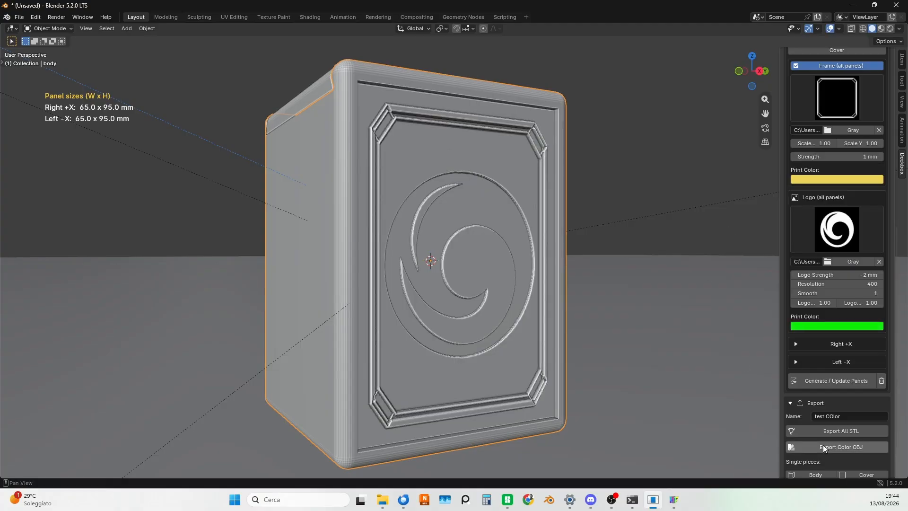
pyautogui.click(835, 448)
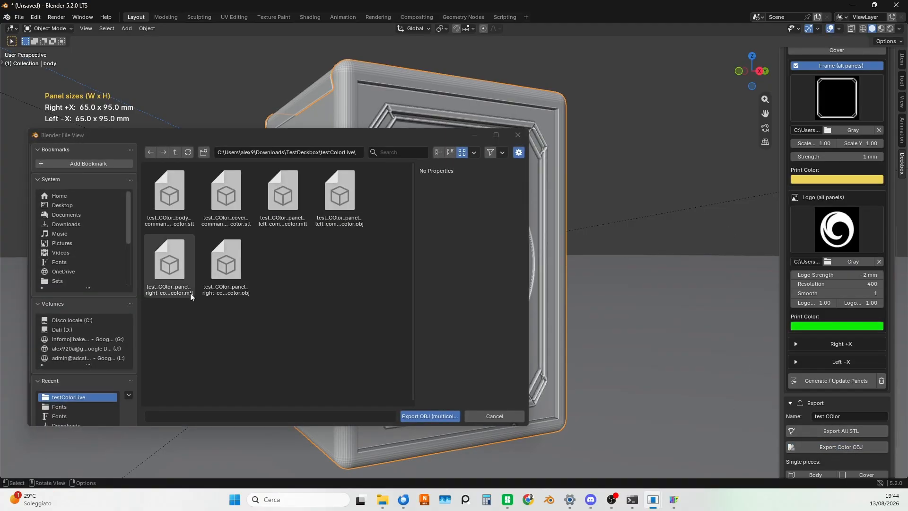
pyautogui.click(430, 417)
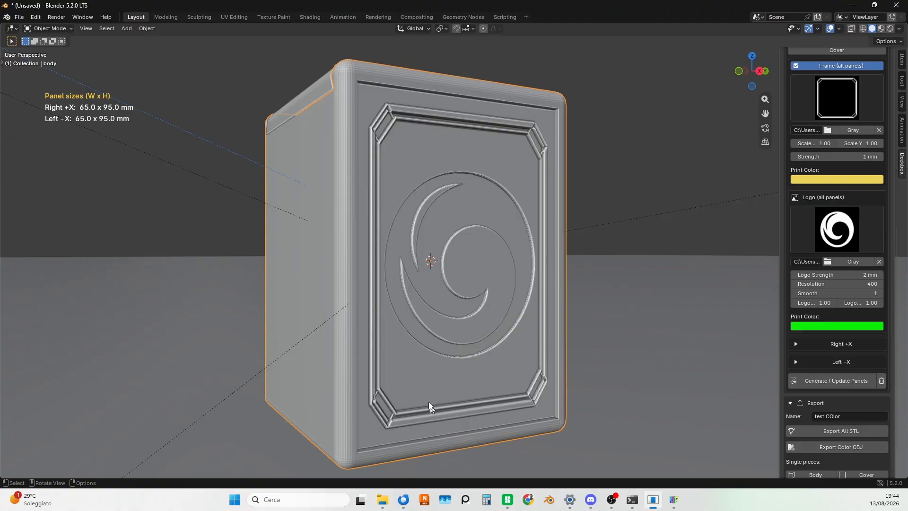
# Switch to the Bambu Studio window with the two blue-logo panels
pyautogui.moveTo(507, 499)
pyautogui.click(520, 466)
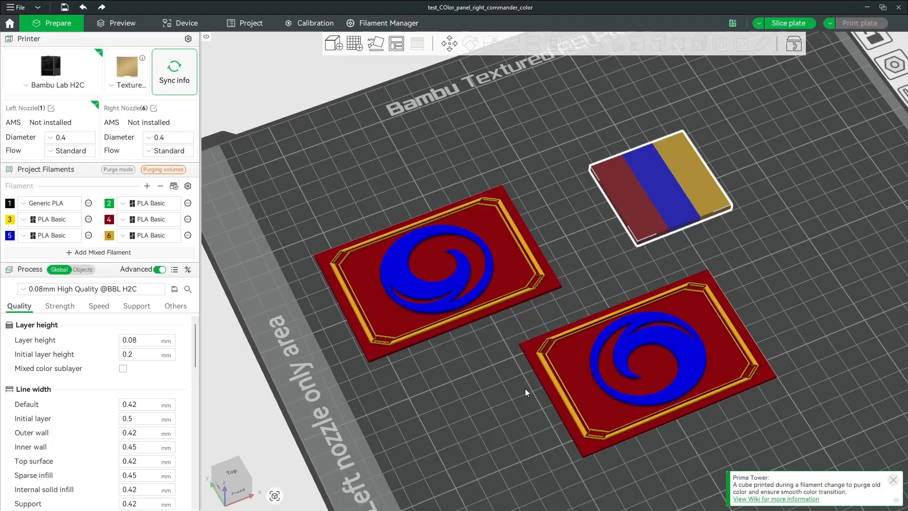
# Import test_COlor_panel_right_commander_color and test_COlor_panel_left_commander_color as separate objects, accepting the suggested three-colour filament matching for both
pyautogui.click(334, 45)
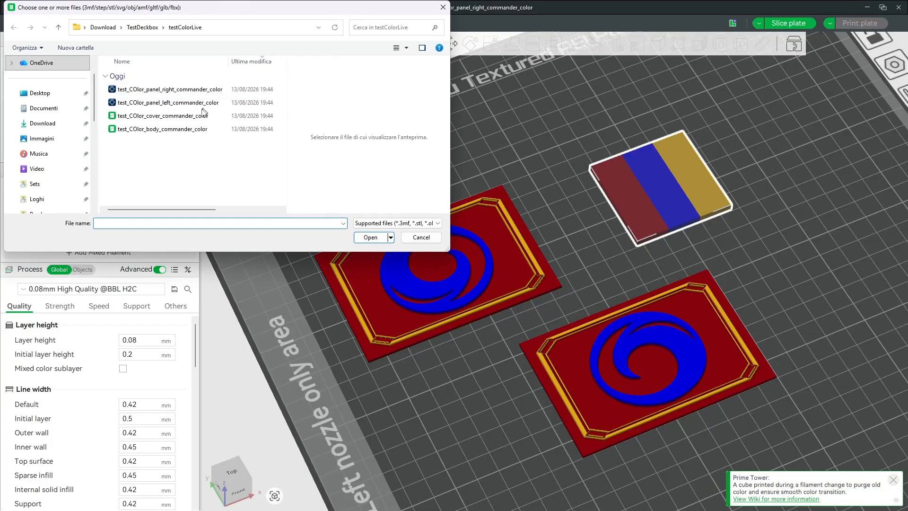
pyautogui.click(197, 89)
pyautogui.keyDown('shift'); pyautogui.click(194, 103); pyautogui.keyUp('shift')
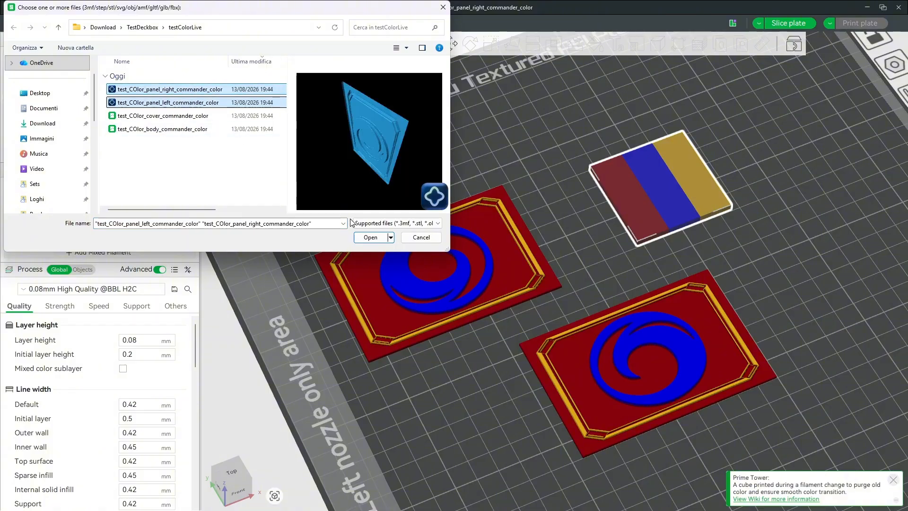
pyautogui.click(367, 234)
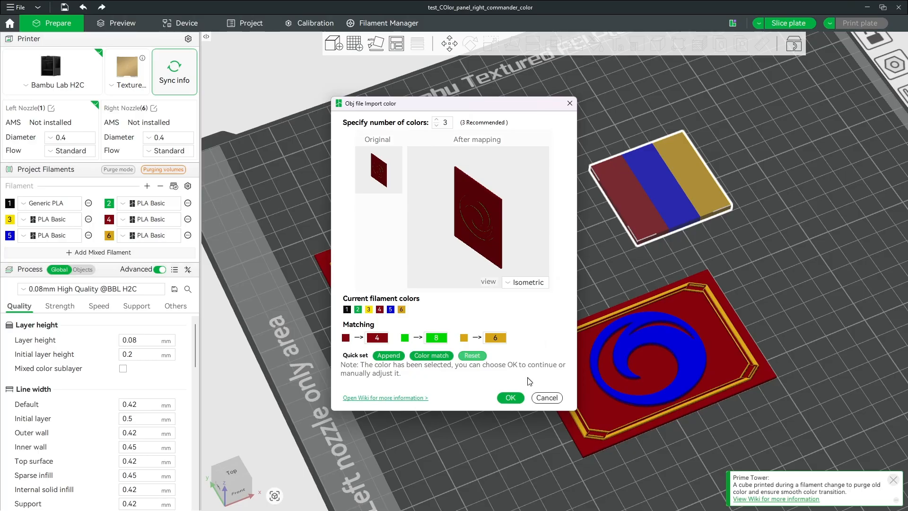
pyautogui.click(516, 398)
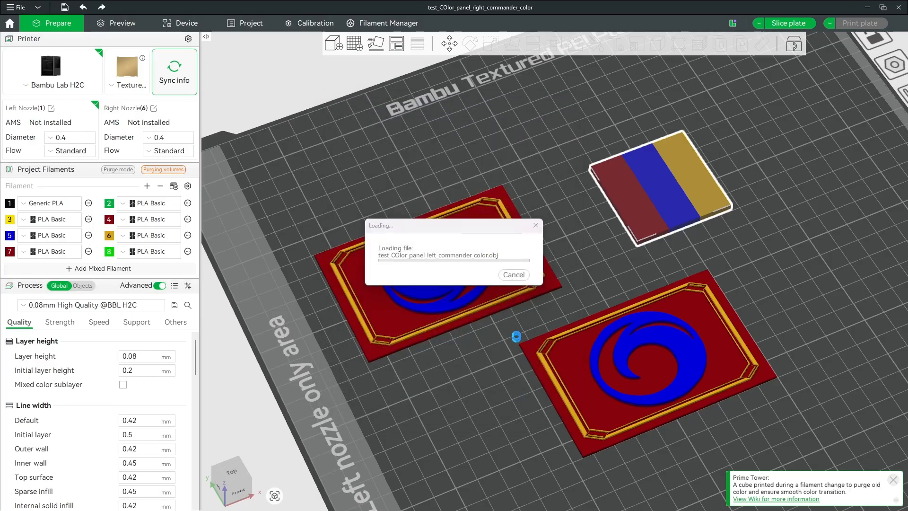
pyautogui.click(510, 398)
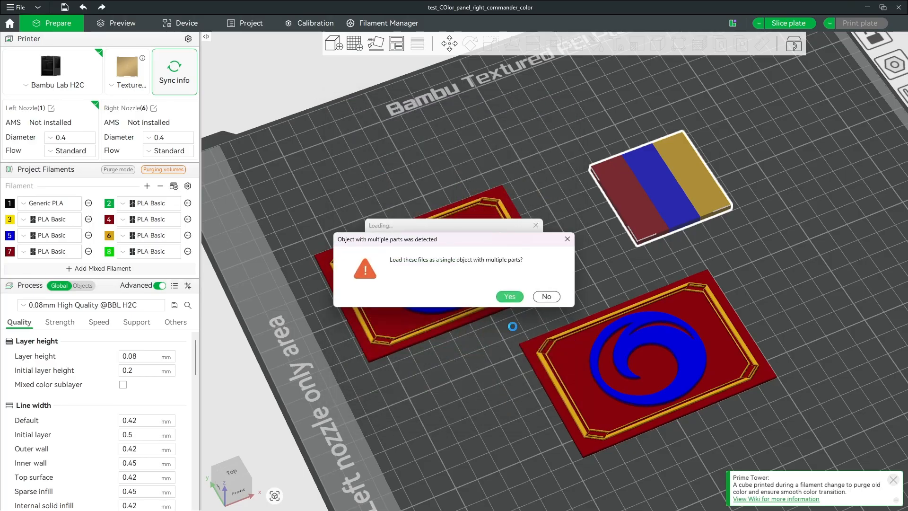
pyautogui.click(545, 296)
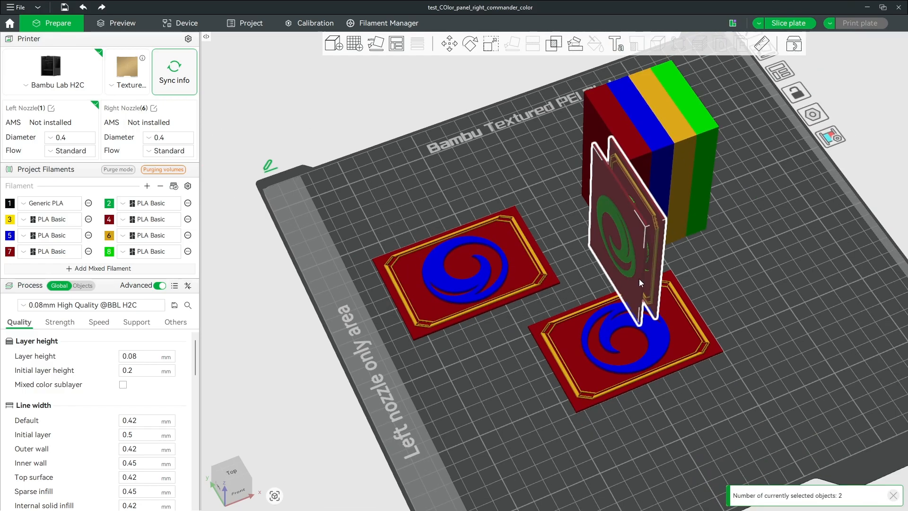
# Move the imported right green-logo panel towards the front of the plate, apart from the left one
pyautogui.click(625, 421)
pyautogui.moveTo(625, 422); pyautogui.dragTo(636, 457)
pyautogui.moveTo(710, 396); pyautogui.dragTo(690, 343, button='right')
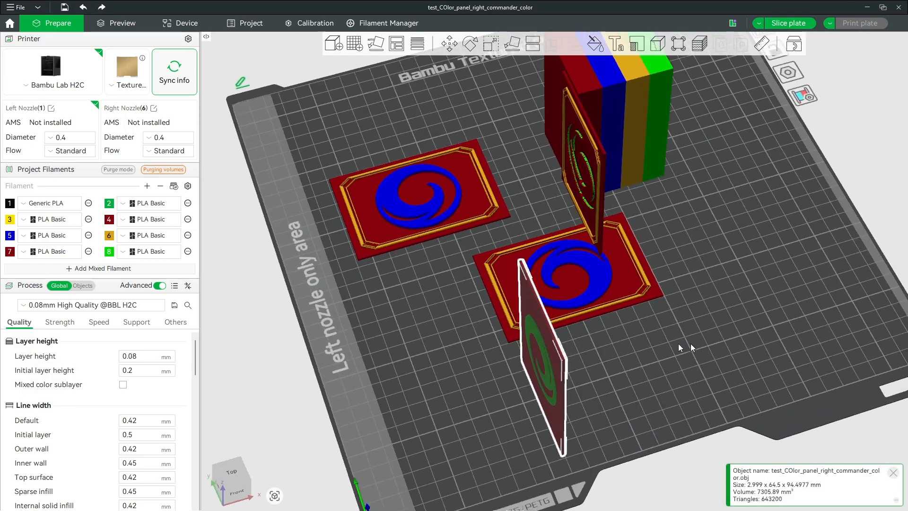
# Examine the fronts and backs of the upright green-logo panels, comparing their engraved logos with the raised logos of the flat panels
pyautogui.moveTo(691, 344)
pyautogui.mouseDown()
pyautogui.moveTo(639, 322)
pyautogui.moveTo(698, 338)
pyautogui.mouseUp()
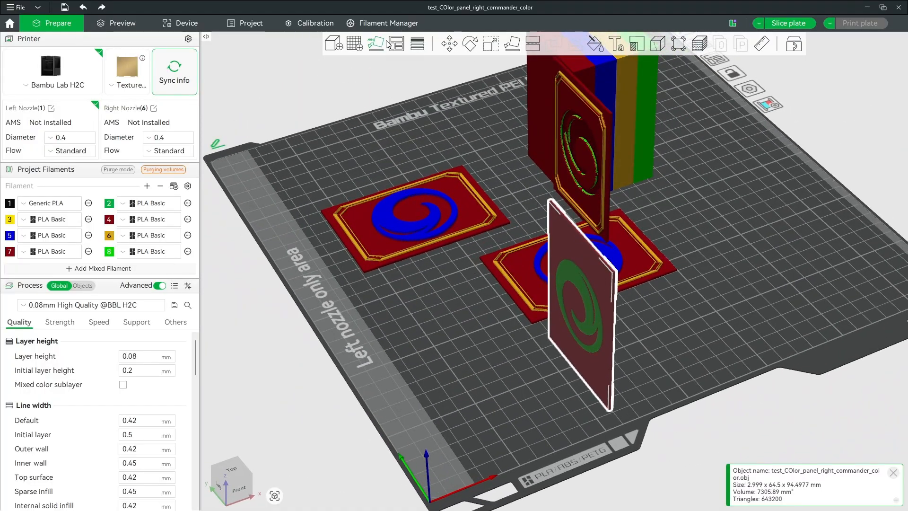
pyautogui.moveTo(733, 287); pyautogui.dragTo(741, 283)
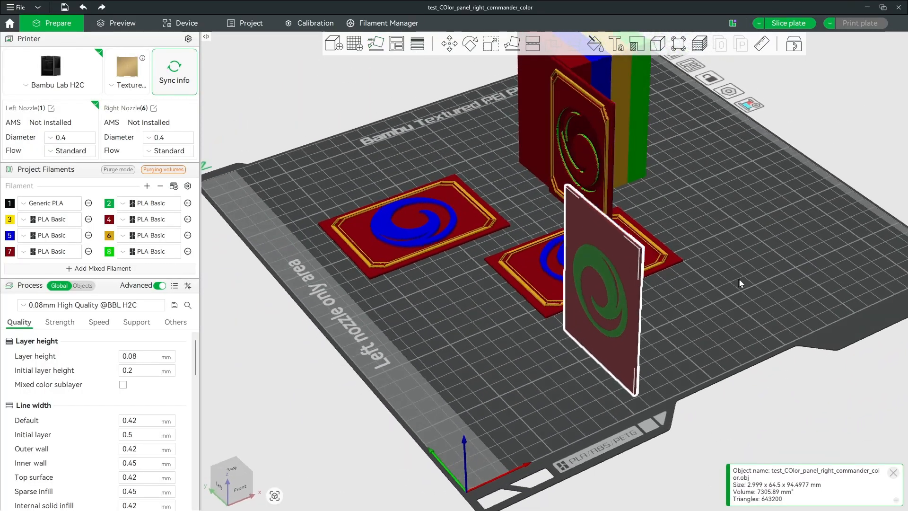
pyautogui.scroll(10, 719, 285)
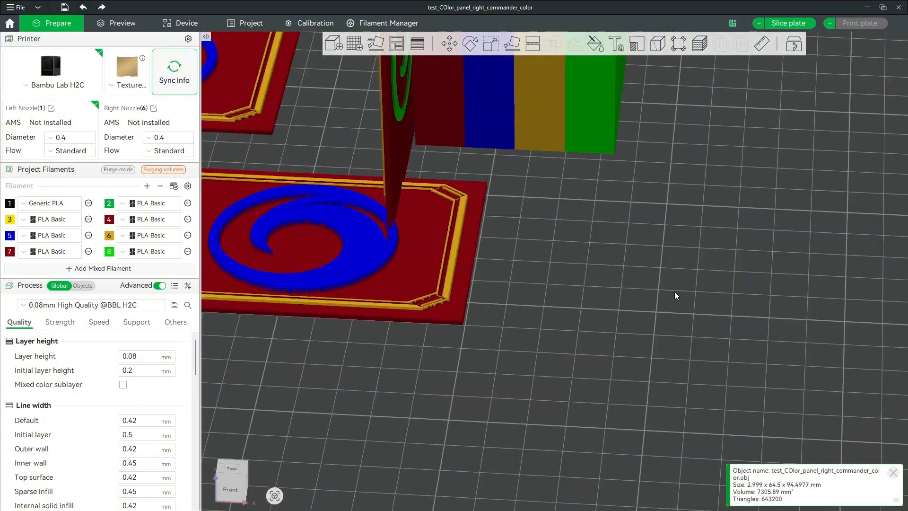
pyautogui.moveTo(675, 292); pyautogui.dragTo(588, 285)
pyautogui.moveTo(587, 284); pyautogui.dragTo(847, 324, button='right')
pyautogui.moveTo(567, 435); pyautogui.dragTo(543, 412)
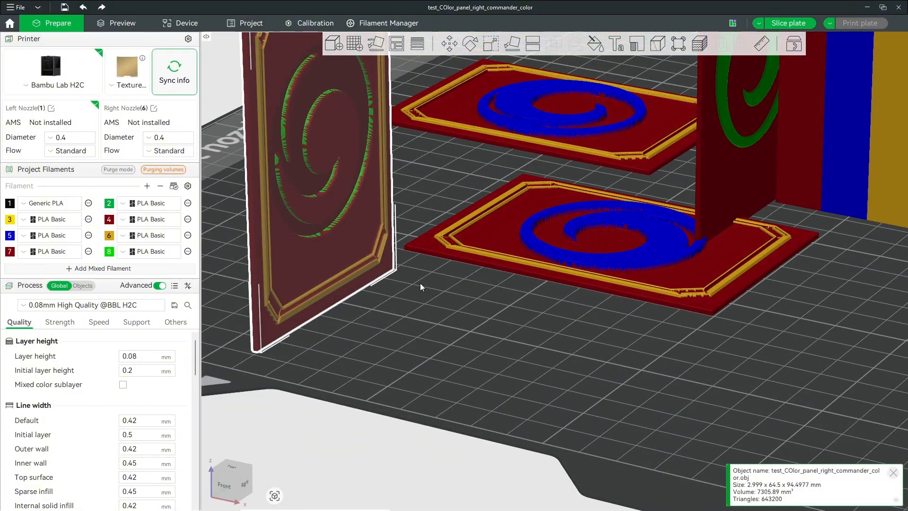
pyautogui.moveTo(420, 283); pyautogui.dragTo(651, 435, button='right')
pyautogui.moveTo(651, 435); pyautogui.dragTo(675, 412)
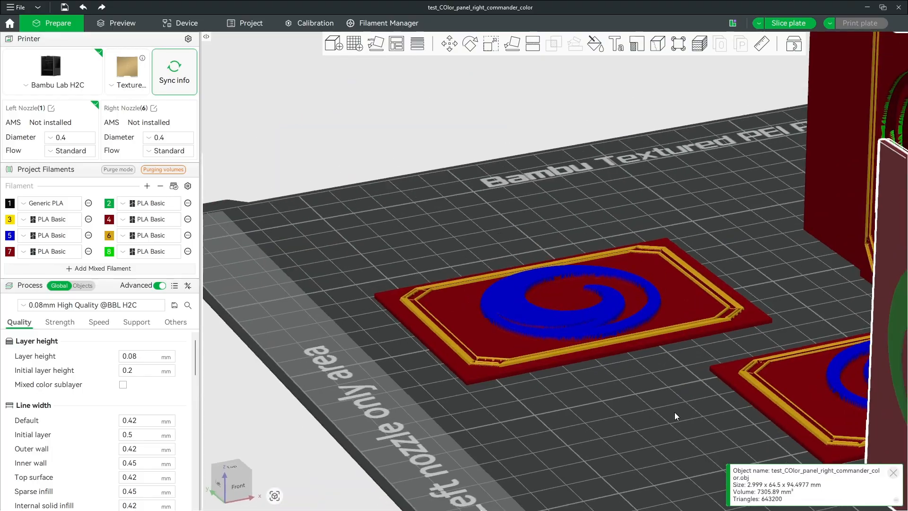
pyautogui.scroll(-5, 675, 412)
pyautogui.moveTo(674, 413); pyautogui.dragTo(398, 368, button='right')
pyautogui.moveTo(830, 307); pyautogui.dragTo(812, 334)
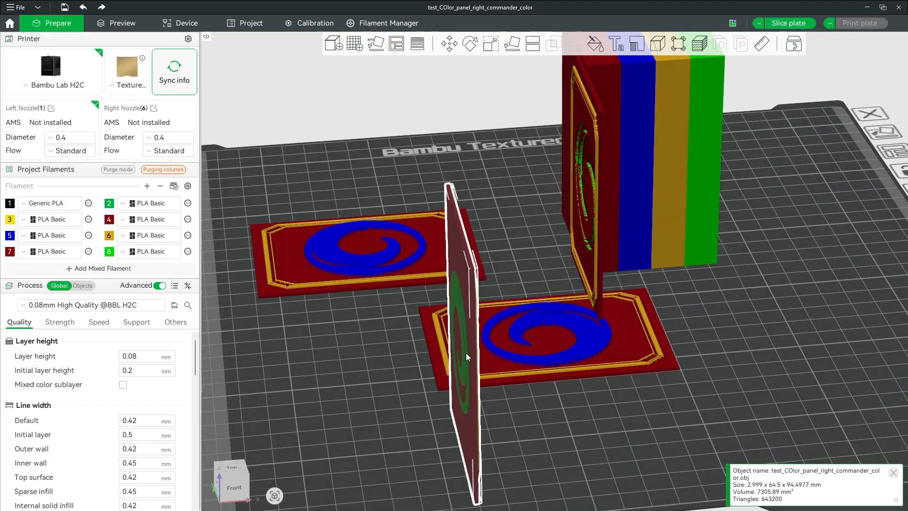
pyautogui.moveTo(467, 353); pyautogui.dragTo(681, 332)
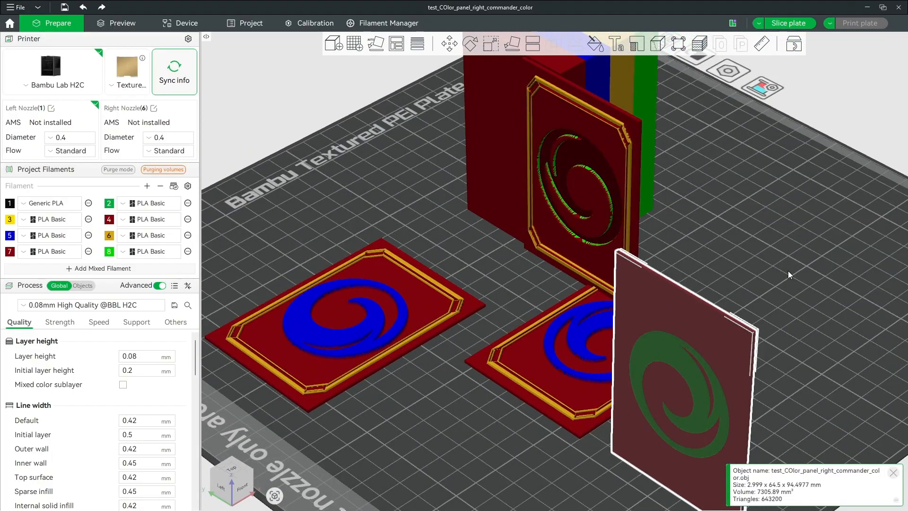
pyautogui.moveTo(793, 255); pyautogui.dragTo(665, 231)
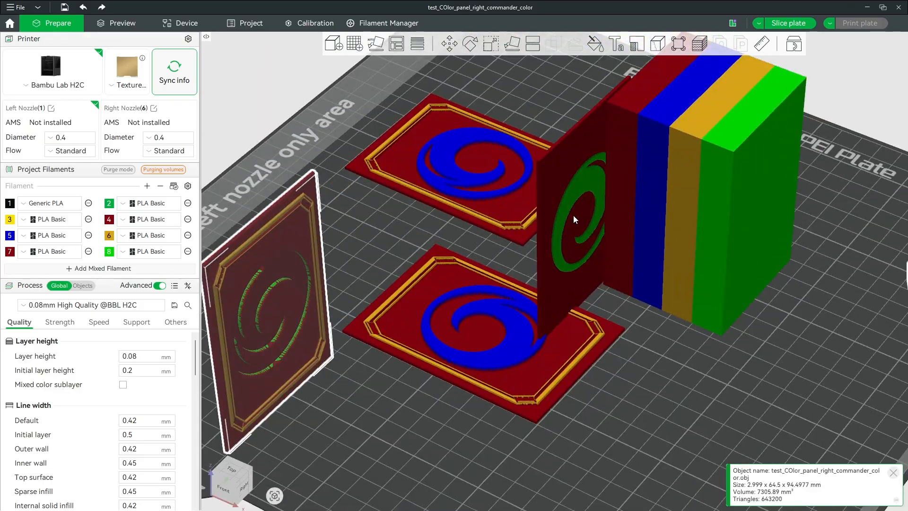
pyautogui.scroll(-5, 455, 397)
pyautogui.scroll(3, 449, 328)
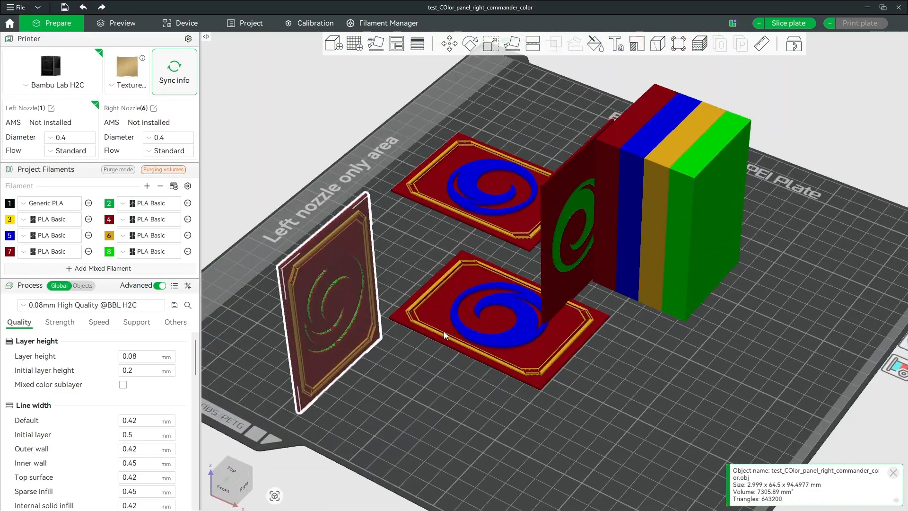
pyautogui.moveTo(535, 461); pyautogui.dragTo(564, 458)
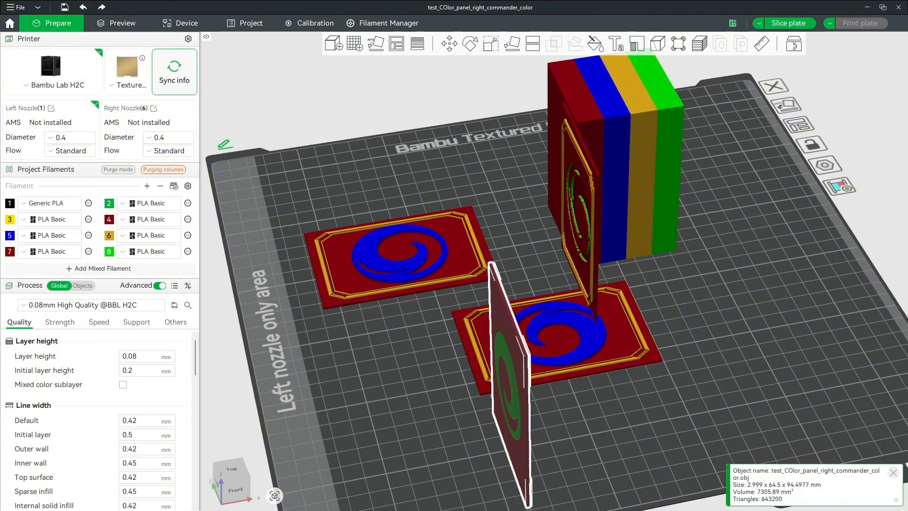
# Move both upright green-logo panels to the free area of the plate beside the prime tower and flat panels
pyautogui.moveTo(348, 342); pyautogui.dragTo(377, 357, button='right')
pyautogui.moveTo(538, 411); pyautogui.dragTo(819, 298)
pyautogui.moveTo(591, 249); pyautogui.dragTo(752, 338)
# Select the flat blue-logo panel farther back and change the blue filament 5 to magenta
pyautogui.click(381, 280)
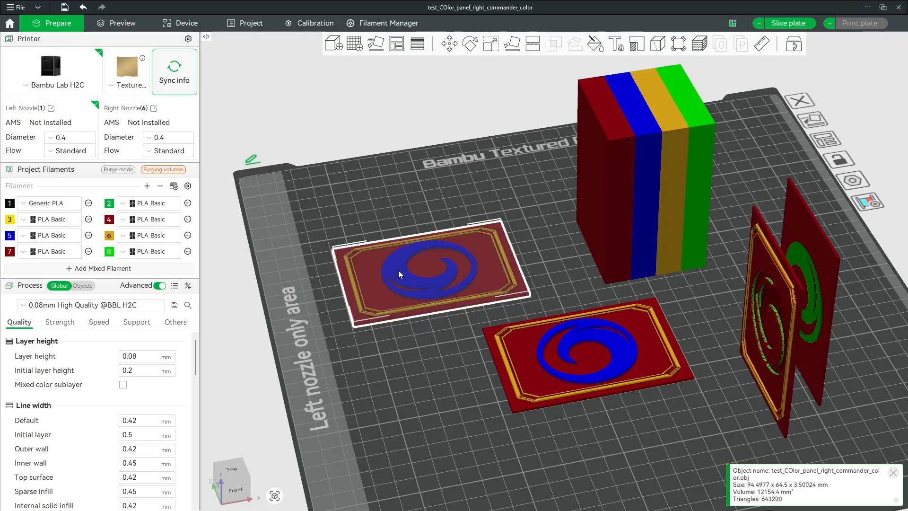
pyautogui.click(9, 236)
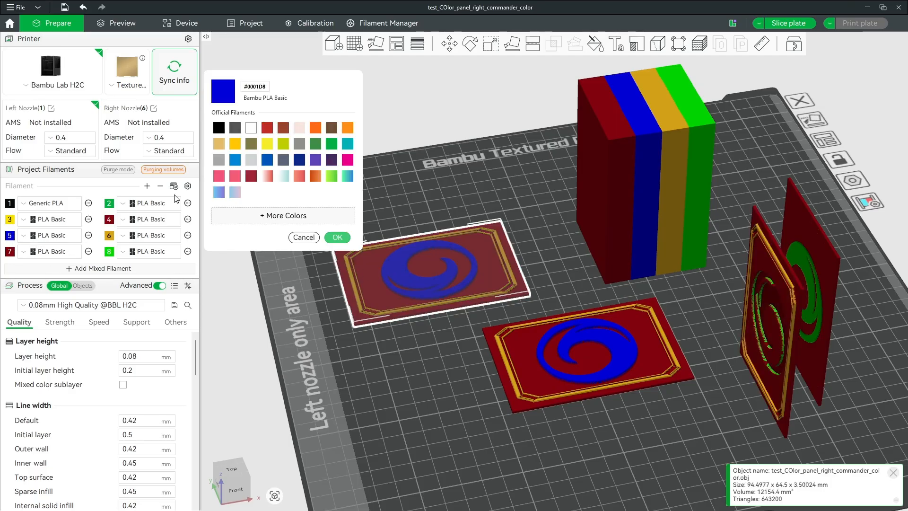
pyautogui.click(347, 160)
pyautogui.click(337, 236)
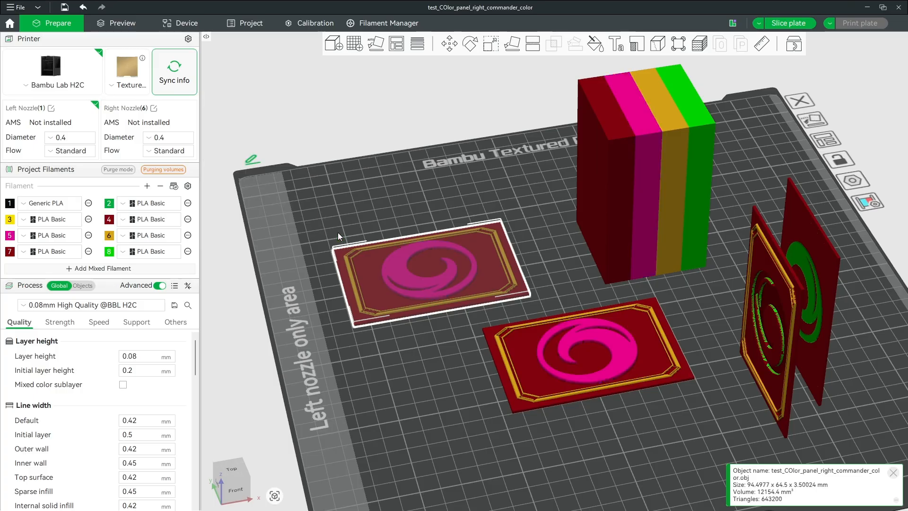
# Change the yellow filament 3 to Jade White
pyautogui.scroll(5, 504, 350)
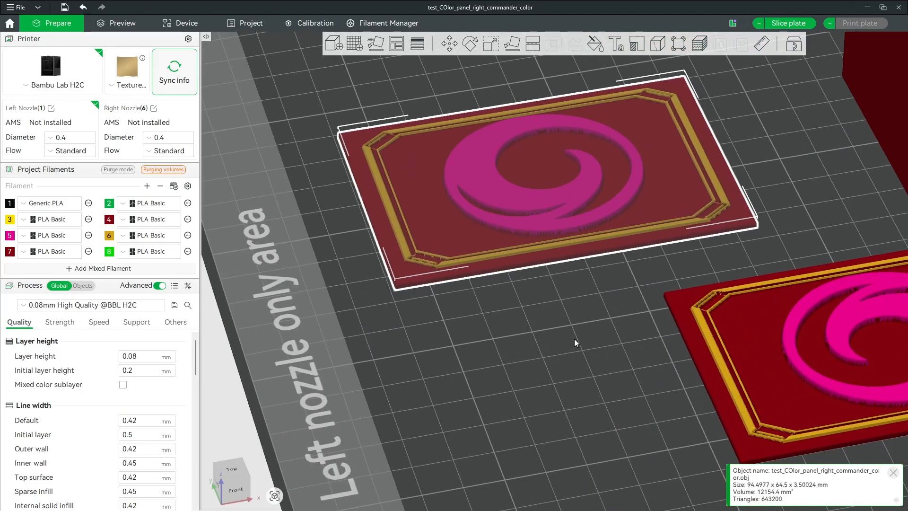
pyautogui.moveTo(574, 338); pyautogui.dragTo(352, 349, button='middle')
pyautogui.scroll(-1, 339, 347)
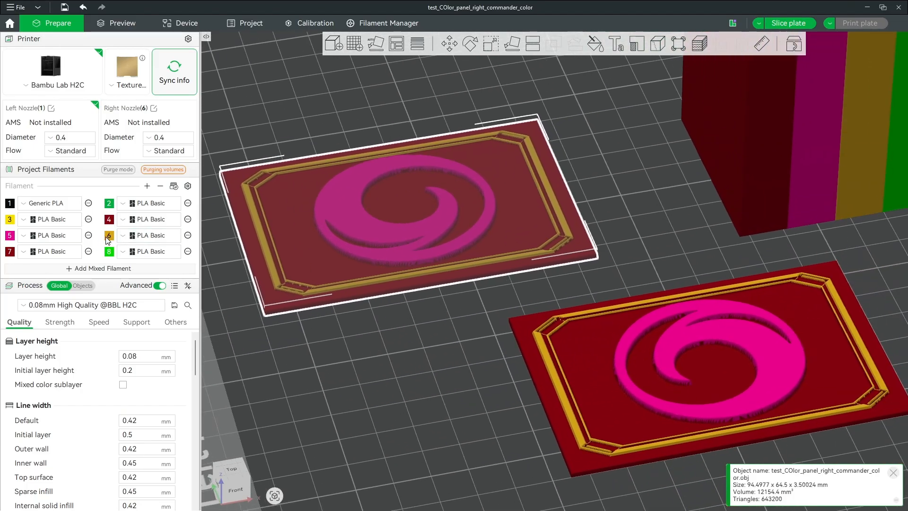
pyautogui.click(9, 219)
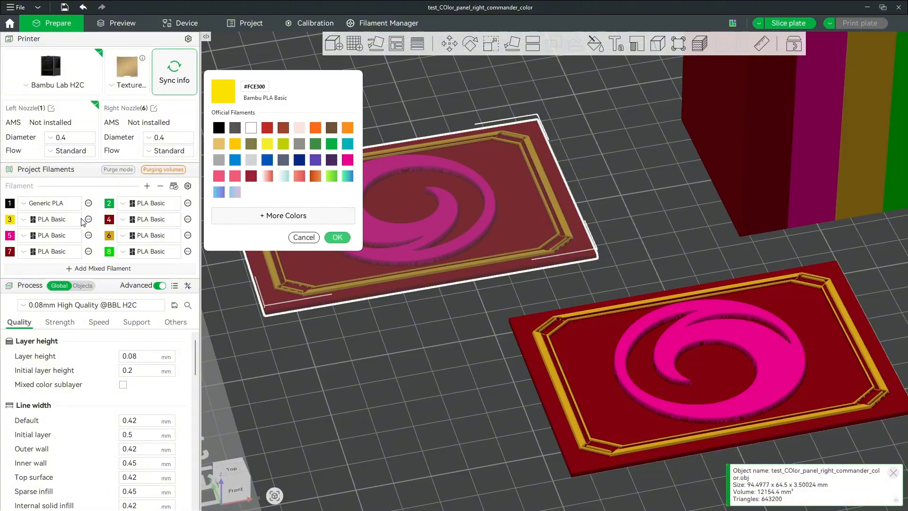
pyautogui.click(250, 128)
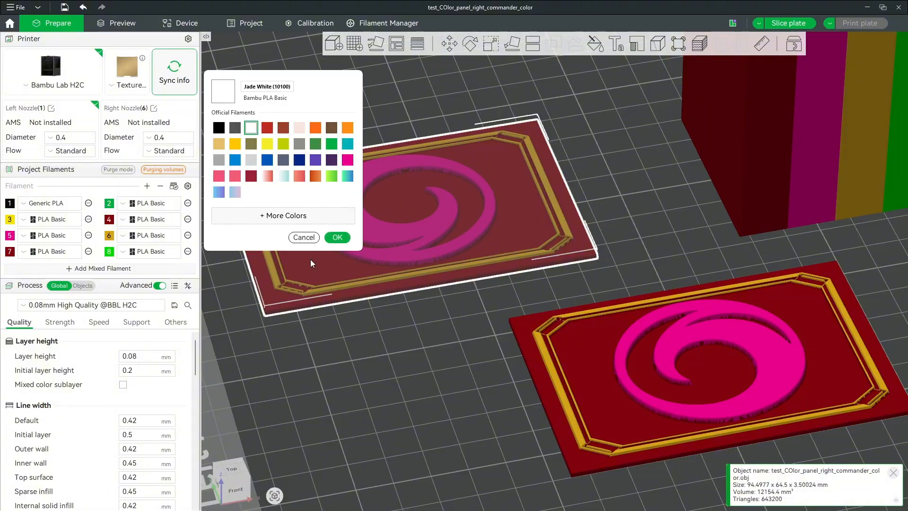
pyautogui.click(337, 237)
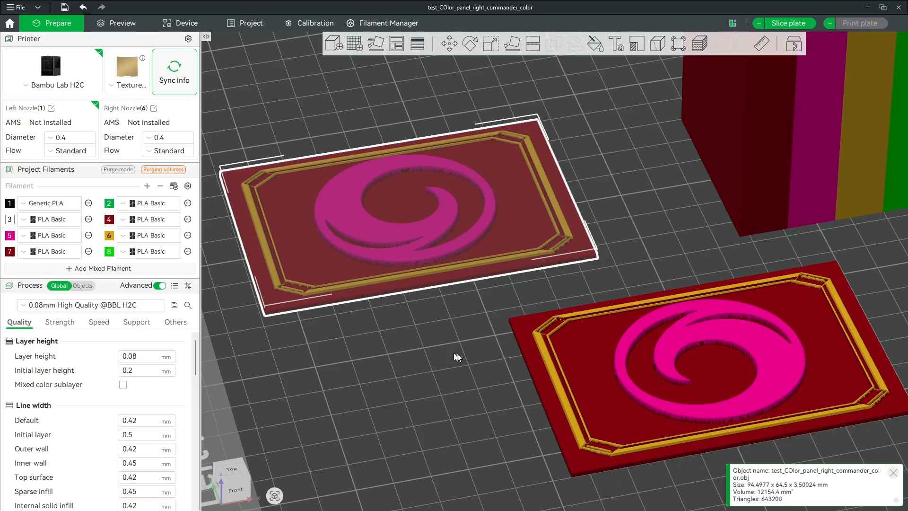
# Change the gold frame filament 6 to white and deselect the panel
pyautogui.click(109, 235)
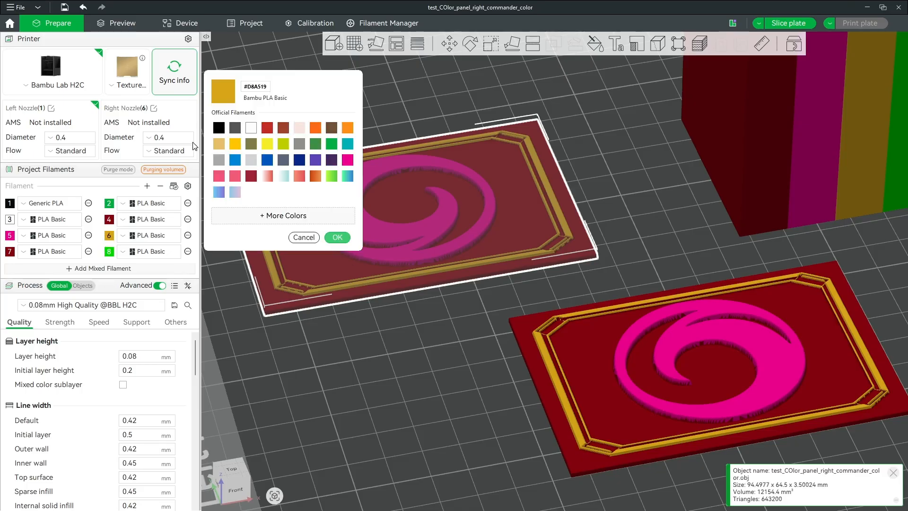
pyautogui.click(257, 129)
pyautogui.click(335, 238)
pyautogui.scroll(-3, 418, 356)
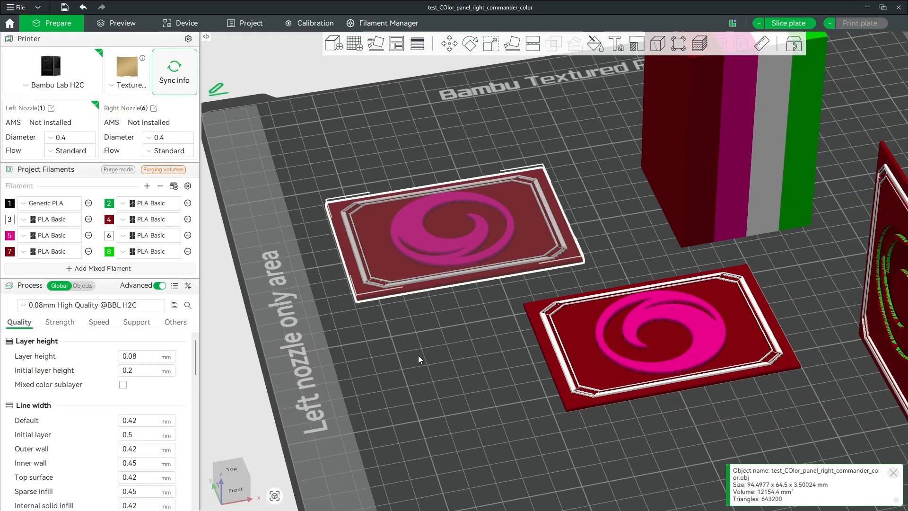
pyautogui.scroll(-2, 418, 356)
pyautogui.click(447, 377)
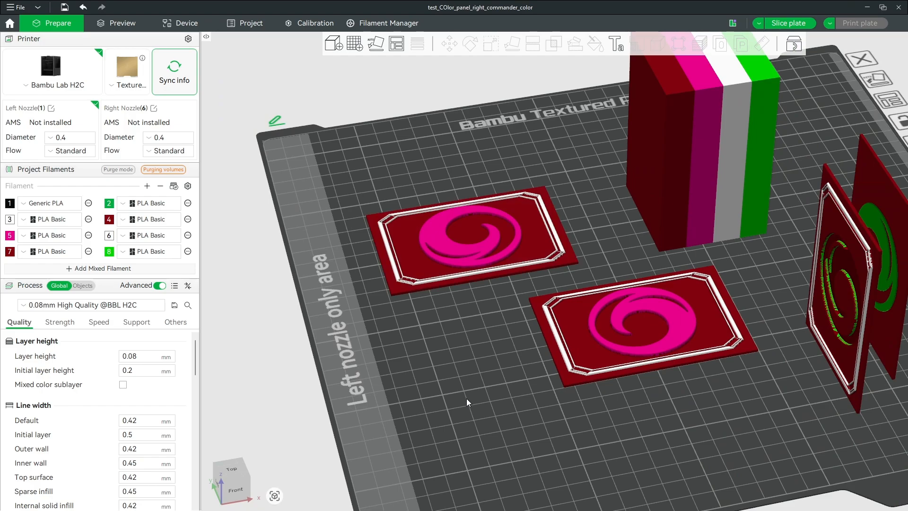
pyautogui.scroll(-3, 456, 470)
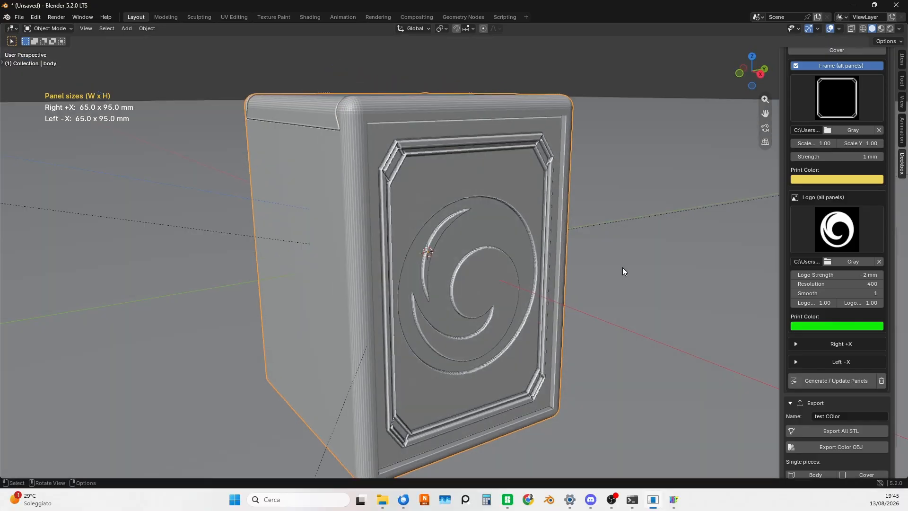
# Switch to Blender and display the deckbox with its engraved logo panel in rendered shading
pyautogui.scroll(-3, 623, 266)
pyautogui.moveTo(598, 255); pyautogui.dragTo(613, 215, button='middle')
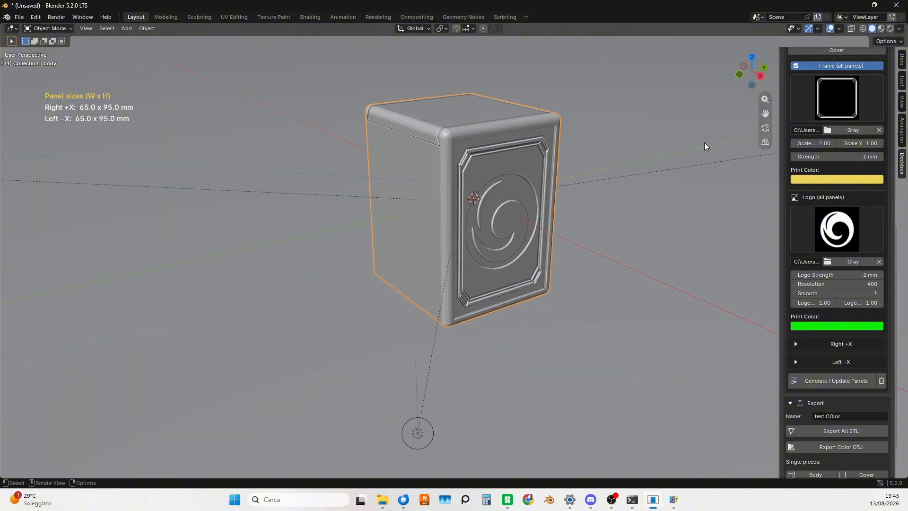
pyautogui.click(890, 28)
pyautogui.moveTo(559, 166)
pyautogui.keyDown('shift'); pyautogui.mouseDown(button='middle')
pyautogui.moveTo(488, 236)
pyautogui.moveTo(525, 254)
pyautogui.moveTo(300, 233)
pyautogui.moveTo(97, 250)
pyautogui.mouseUp(button='middle'); pyautogui.keyUp('shift')
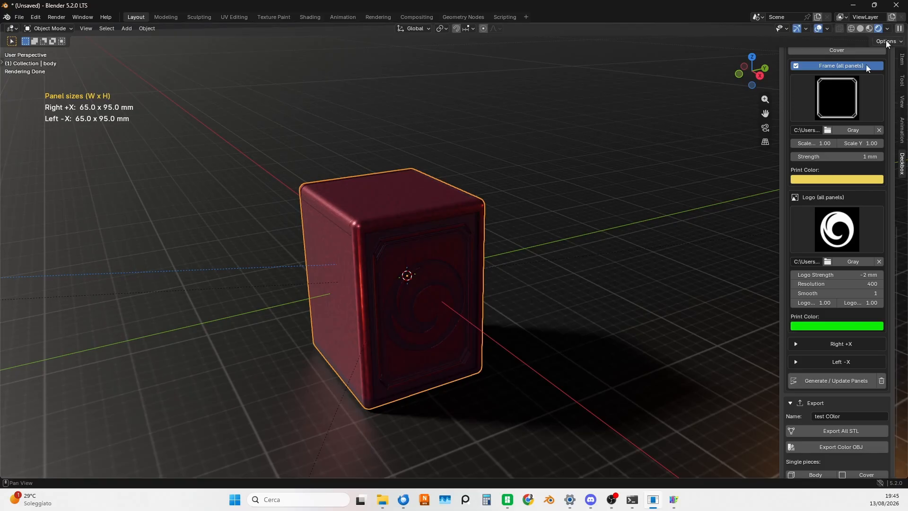
pyautogui.click(694, 334)
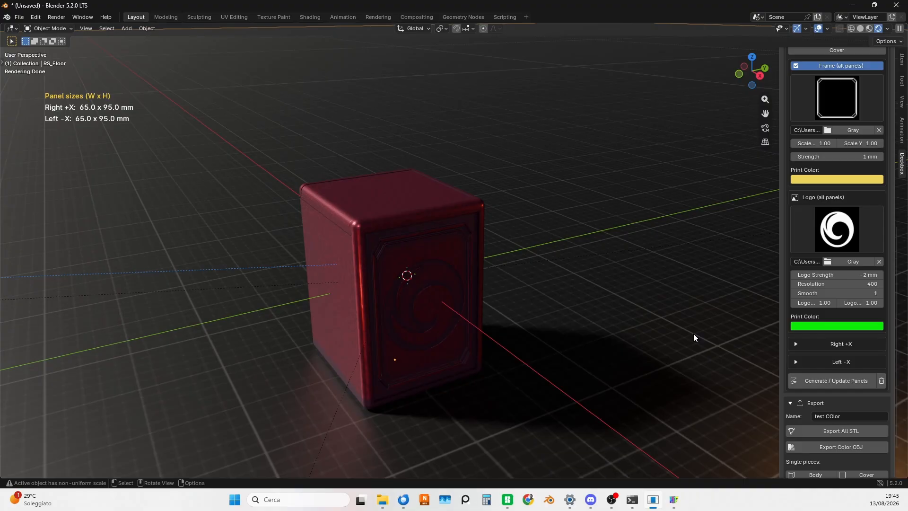
pyautogui.scroll(-3, 614, 311)
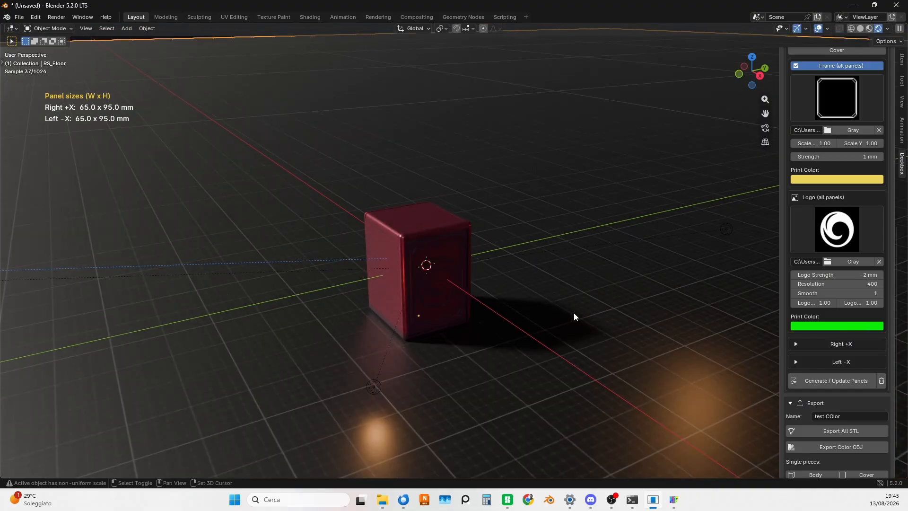
pyautogui.keyDown('shift'); pyautogui.moveTo(574, 313); pyautogui.dragTo(532, 277, button='middle'); pyautogui.keyUp('shift')
pyautogui.scroll(4, 552, 269)
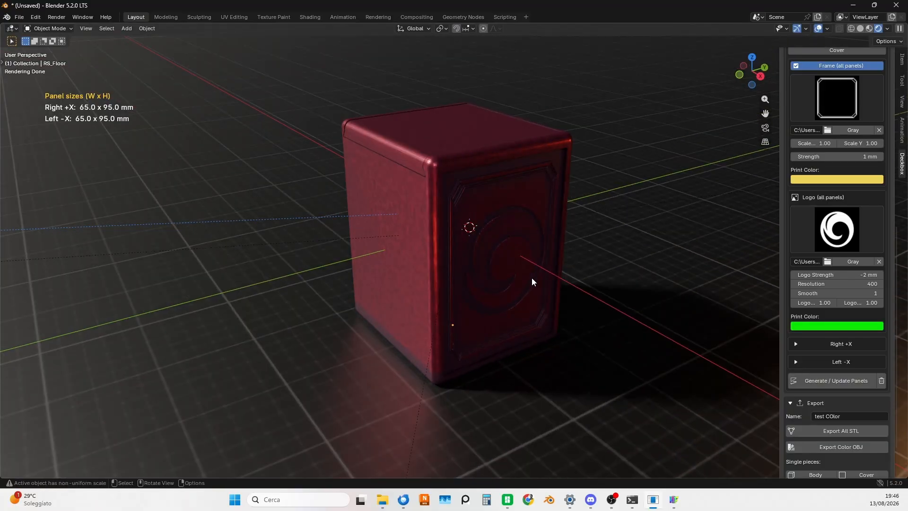
pyautogui.scroll(-3, 842, 405)
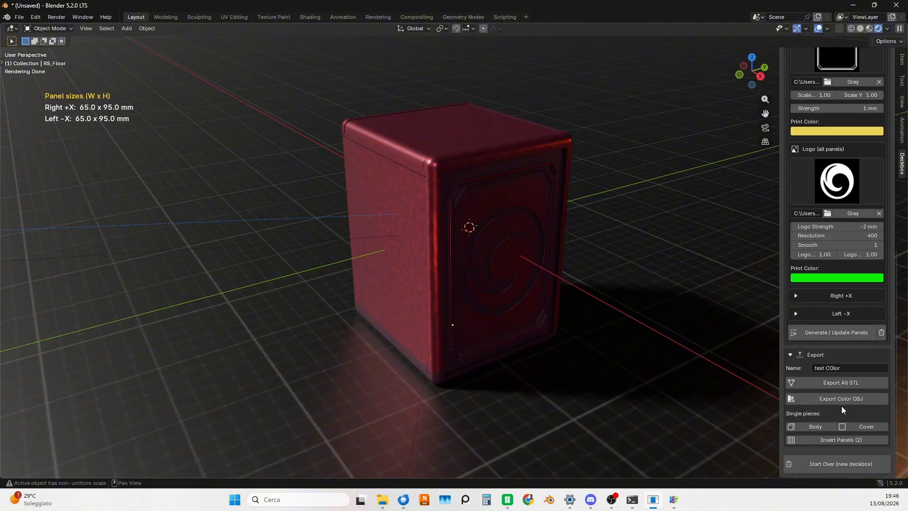
# Start over, generate a new default deckbox and display it in rendered shading
pyautogui.click(832, 463)
pyautogui.click(832, 464)
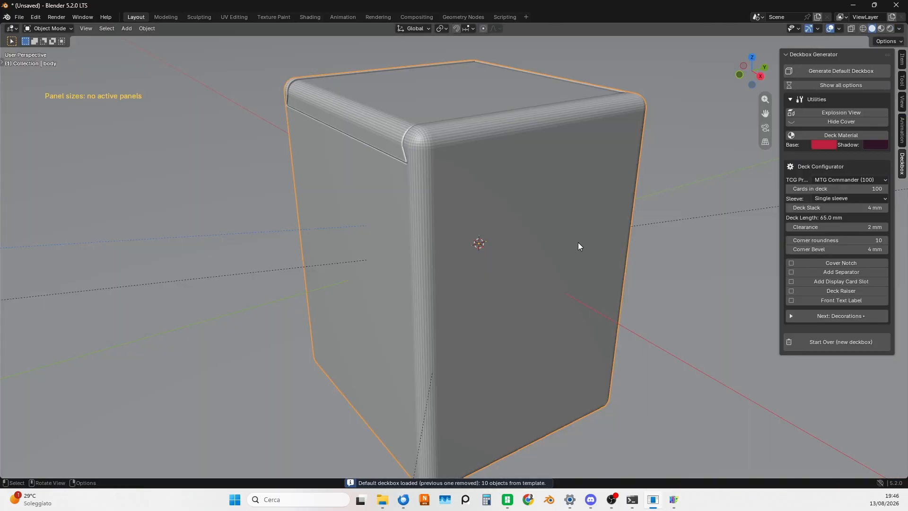
pyautogui.scroll(-3, 439, 276)
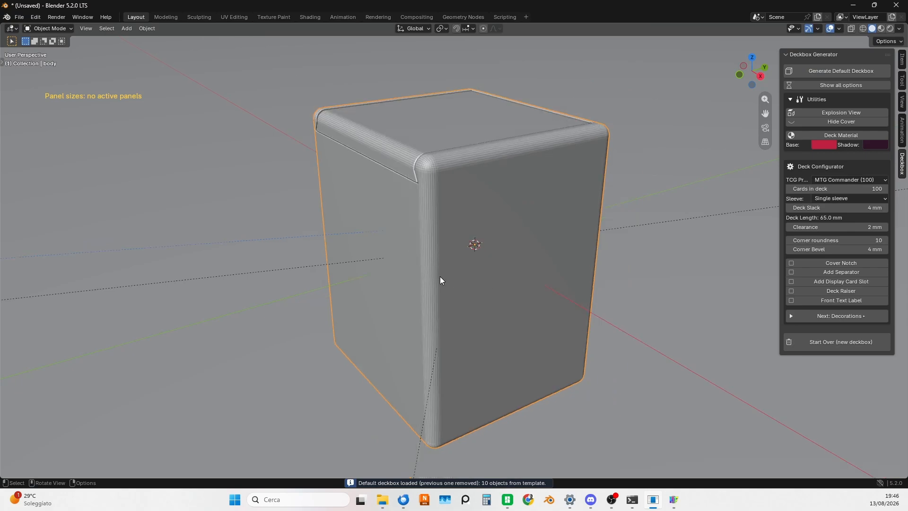
pyautogui.scroll(1, 462, 258)
pyautogui.moveTo(464, 258); pyautogui.dragTo(479, 255, button='middle')
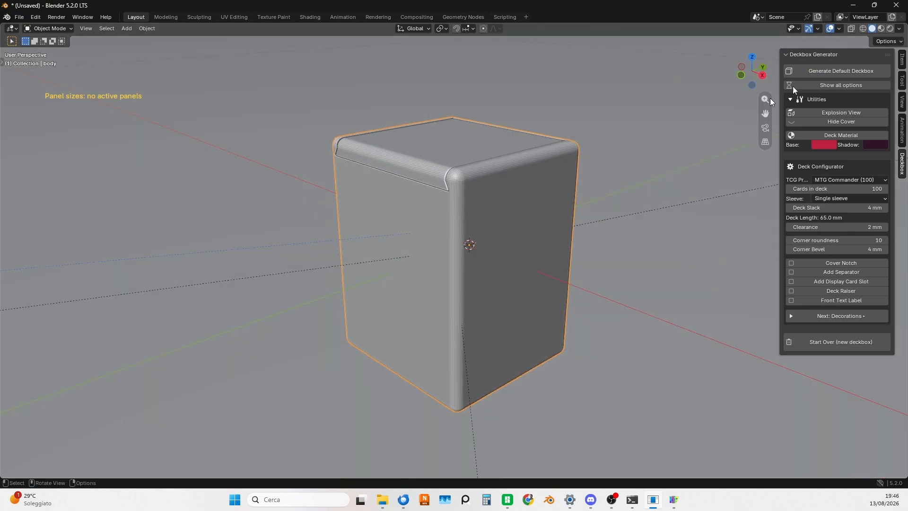
pyautogui.click(890, 29)
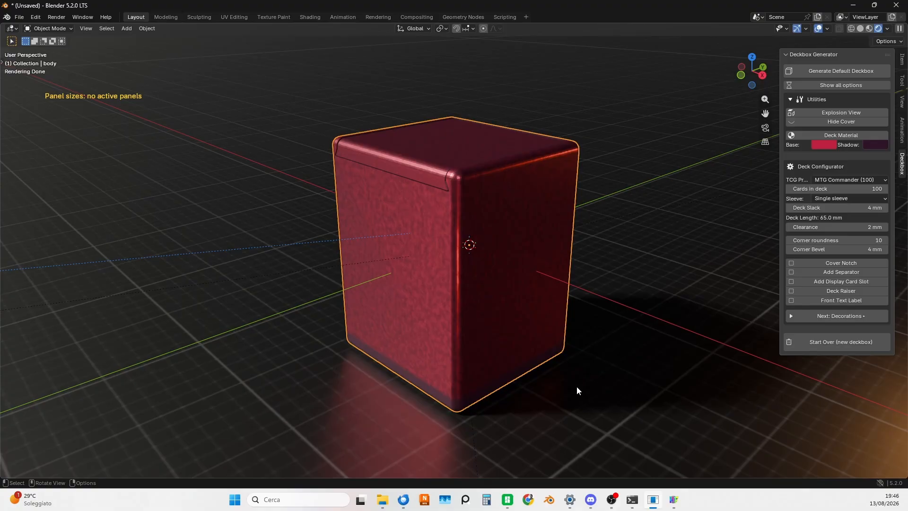
# Hide the deckbox cover, add the separator with its card zones and enable the Deck Raiser
pyautogui.click(444, 141)
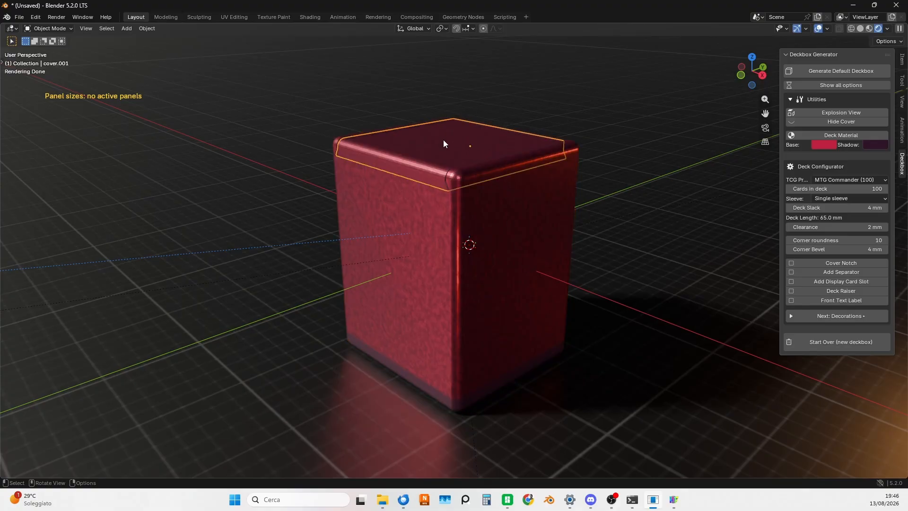
pyautogui.moveTo(627, 237); pyautogui.dragTo(626, 281, button='middle')
pyautogui.click(847, 122)
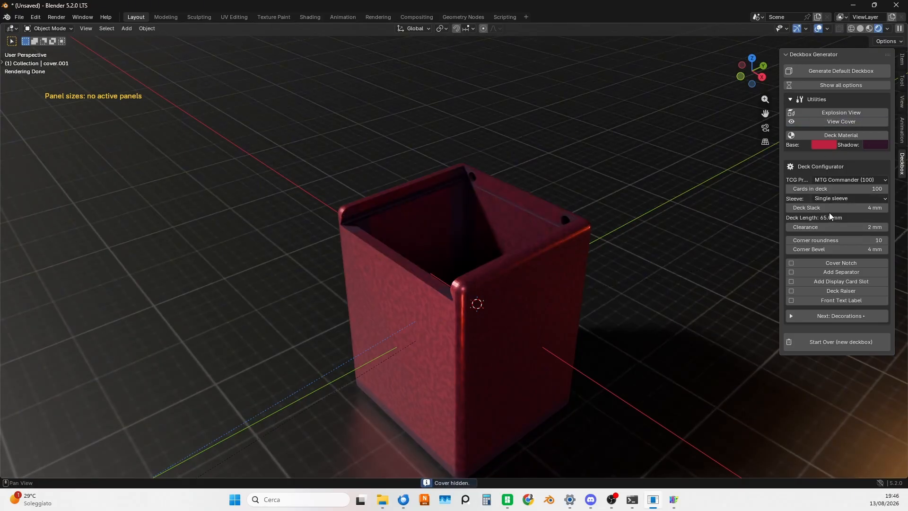
pyautogui.click(827, 272)
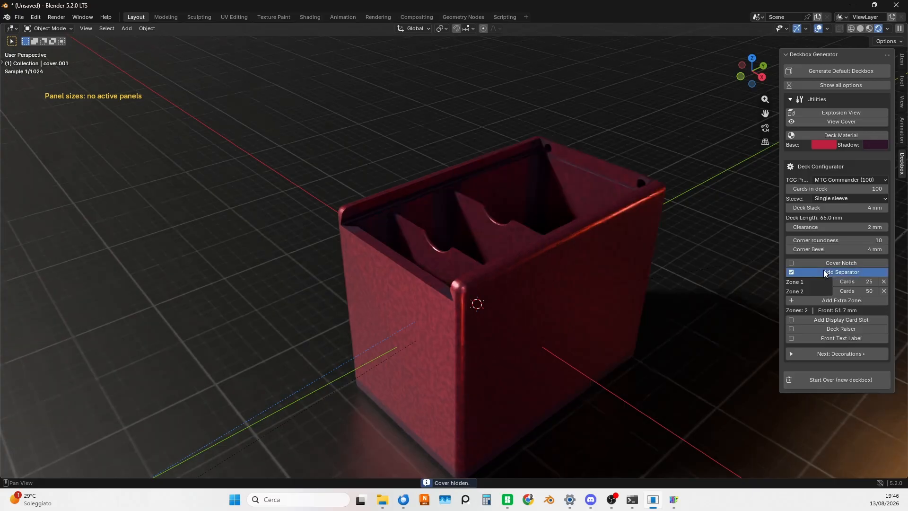
pyautogui.moveTo(676, 296); pyautogui.dragTo(665, 311, button='middle')
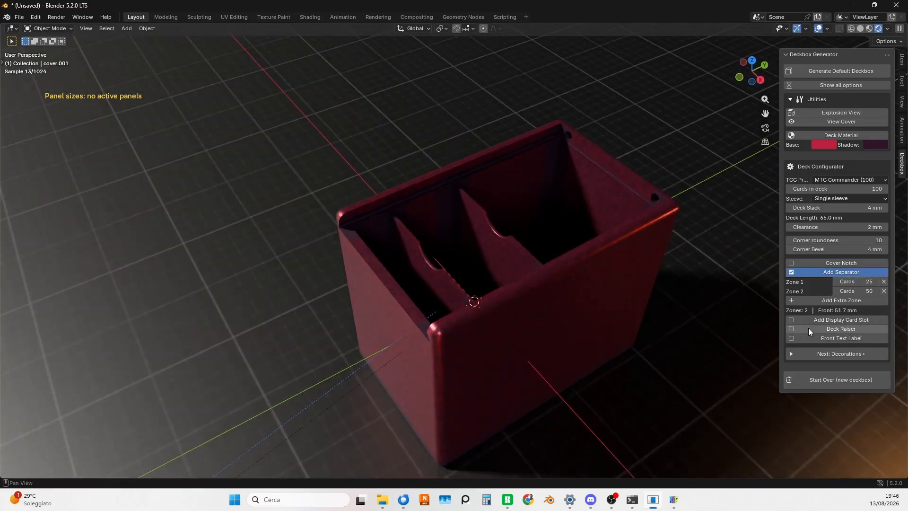
pyautogui.click(815, 329)
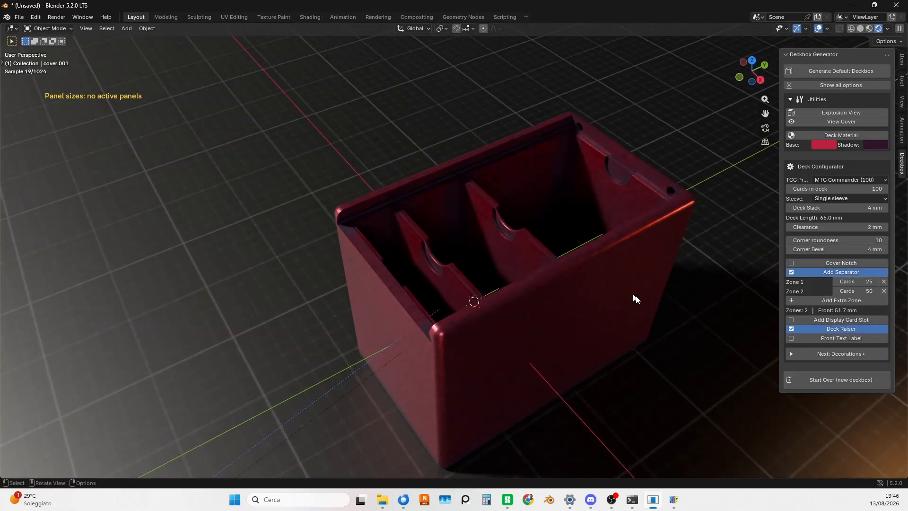
pyautogui.moveTo(674, 316); pyautogui.dragTo(737, 216, button='middle')
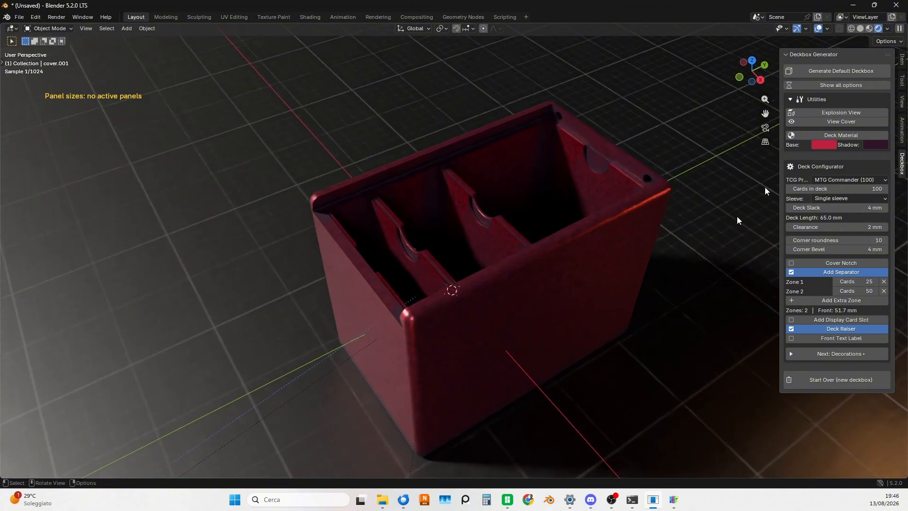
# Switch to solid shading and examine the raiser inserts inside the compartments, selecting the smallest one
pyautogui.click(860, 28)
pyautogui.moveTo(543, 250)
pyautogui.mouseDown(button='middle')
pyautogui.moveTo(568, 262)
pyautogui.moveTo(392, 254)
pyautogui.mouseUp(button='middle')
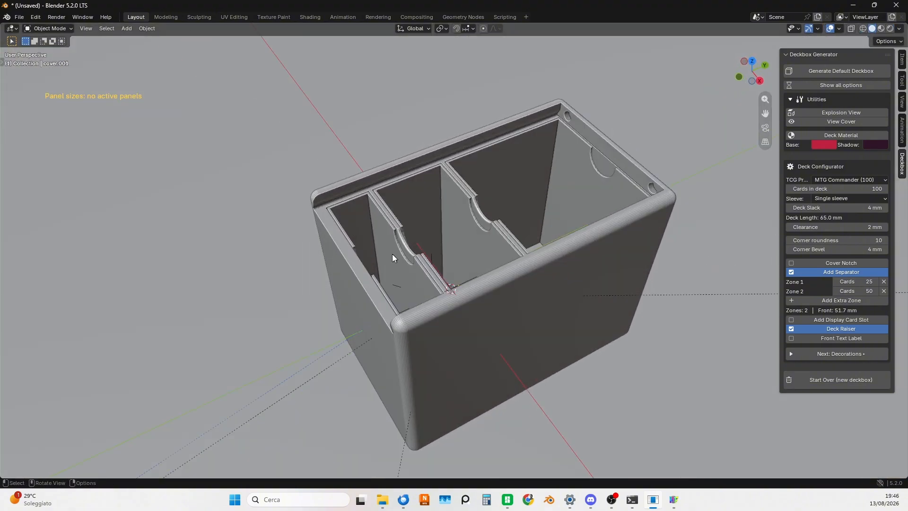
pyautogui.click(392, 245)
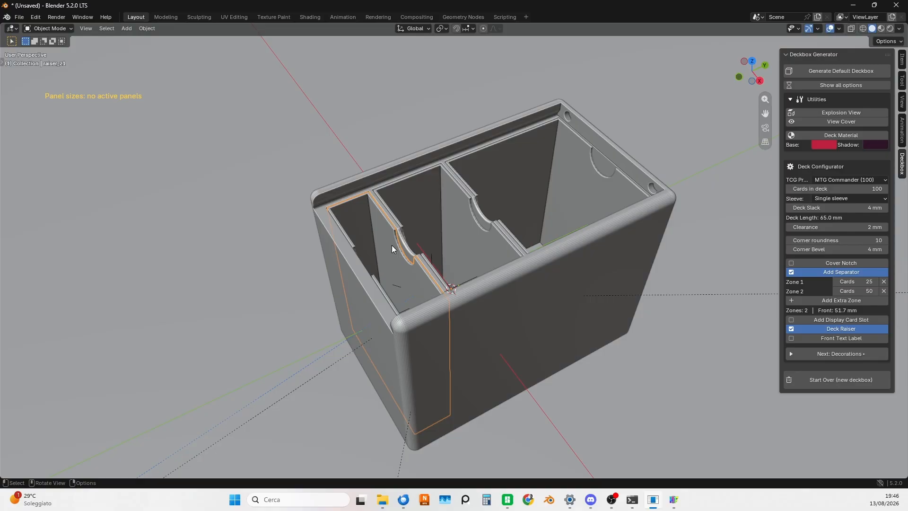
pyautogui.scroll(3, 466, 220)
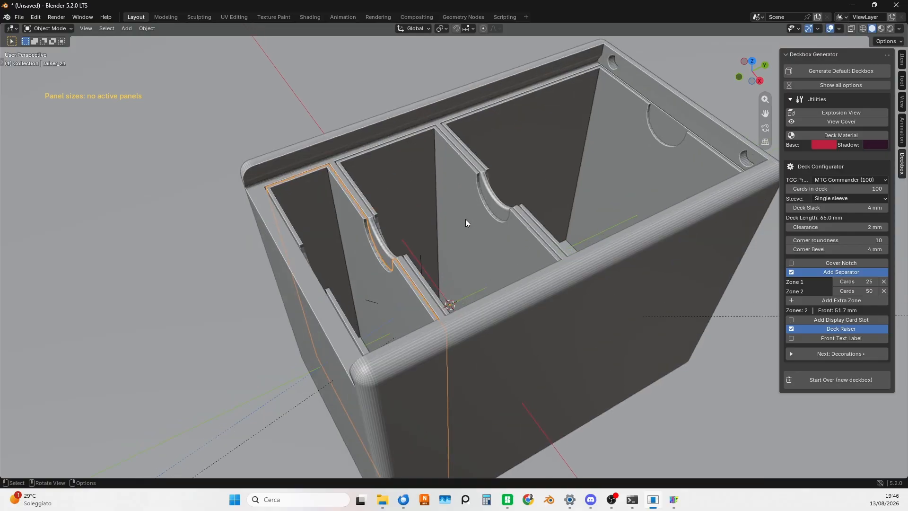
pyautogui.moveTo(465, 219); pyautogui.dragTo(489, 229, button='middle')
# Move the middle compartment's raiser out of the deckbox into the empty space beside it
pyautogui.click(495, 234)
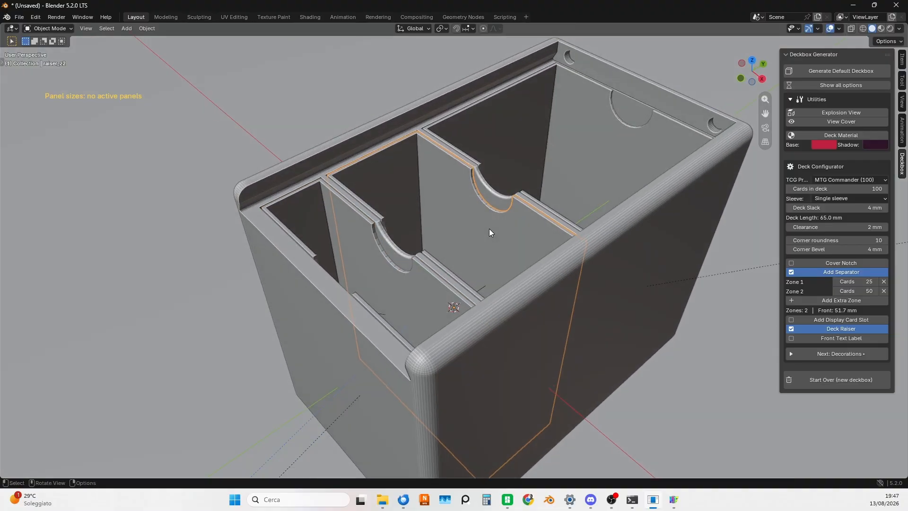
pyautogui.press('g')
pyautogui.press('x')
pyautogui.rightClick(489, 229)
pyautogui.scroll(-3, 489, 228)
pyautogui.press('g')
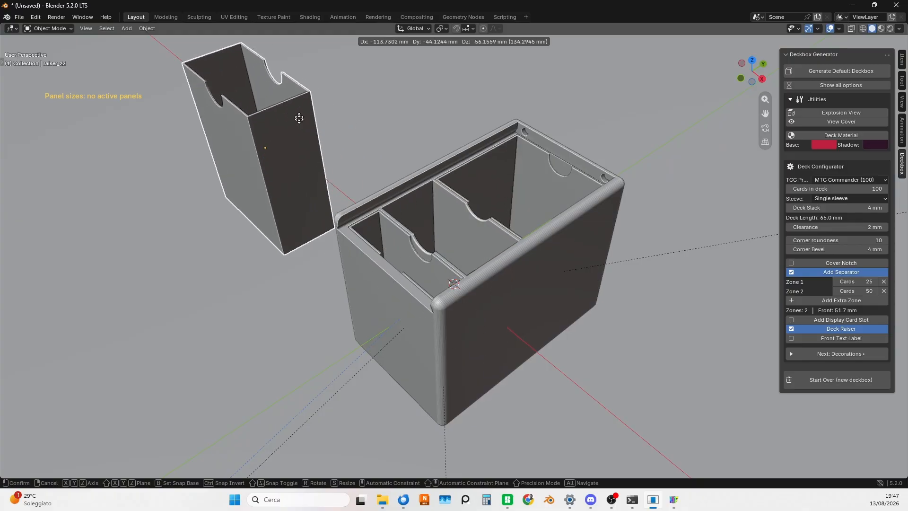
pyautogui.click(258, 244)
pyautogui.moveTo(263, 249); pyautogui.dragTo(322, 248, button='middle')
# Move the largest and smallest compartments' raisers out to opposite sides of the deckbox
pyautogui.click(507, 176)
pyautogui.press('g')
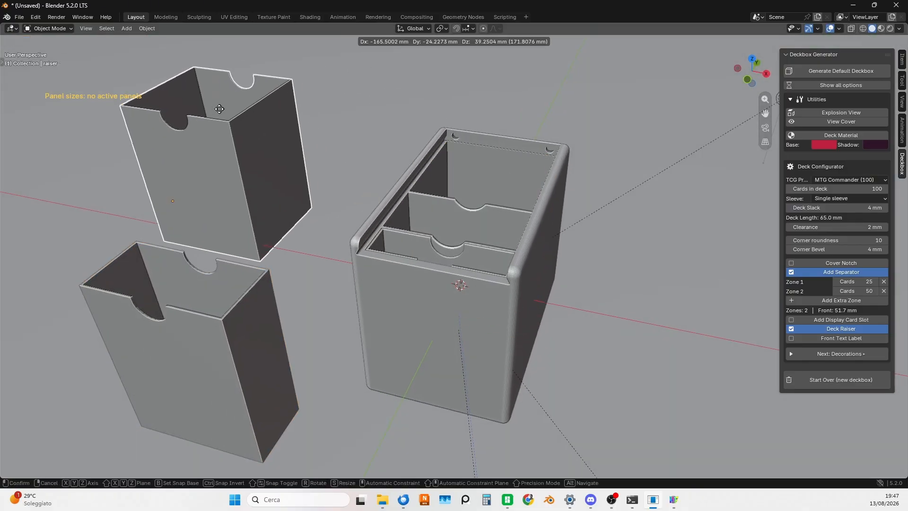
pyautogui.click(222, 108)
pyautogui.click(486, 260)
pyautogui.press('g')
pyautogui.click(704, 299)
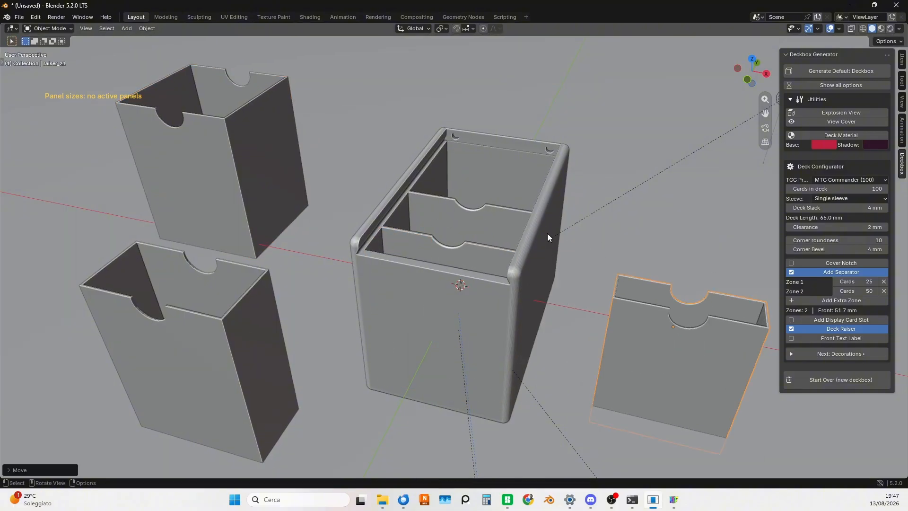
# Start over to remove the deckbox and its loose raisers, and generate a new default deckbox
pyautogui.moveTo(547, 233); pyautogui.dragTo(506, 266, button='middle')
pyautogui.click(831, 379)
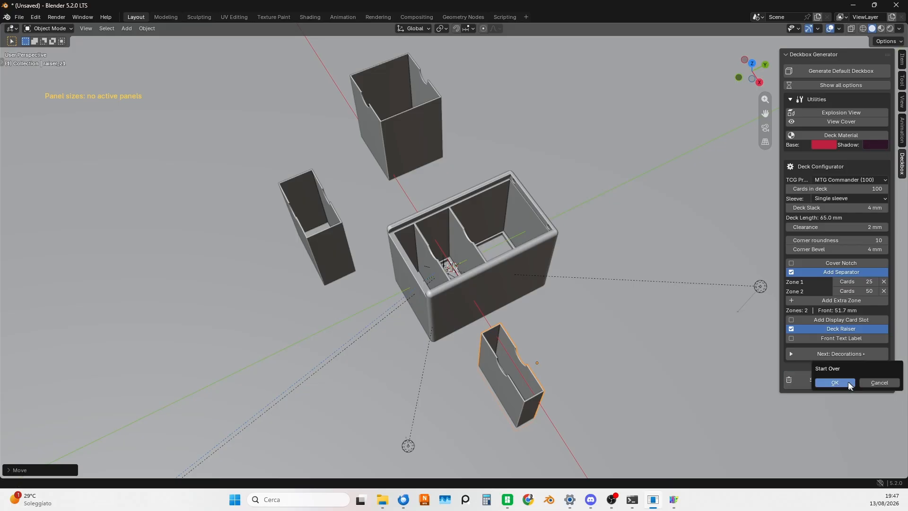
pyautogui.click(831, 379)
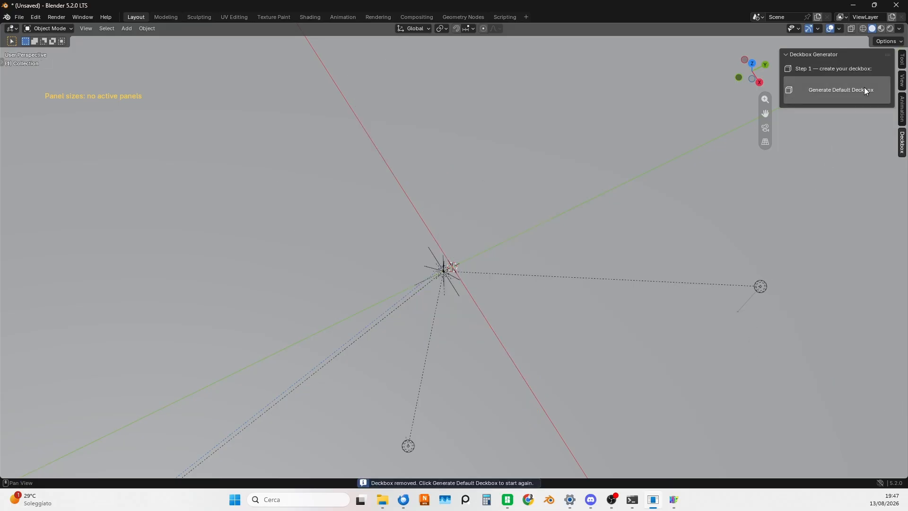
pyautogui.click(852, 95)
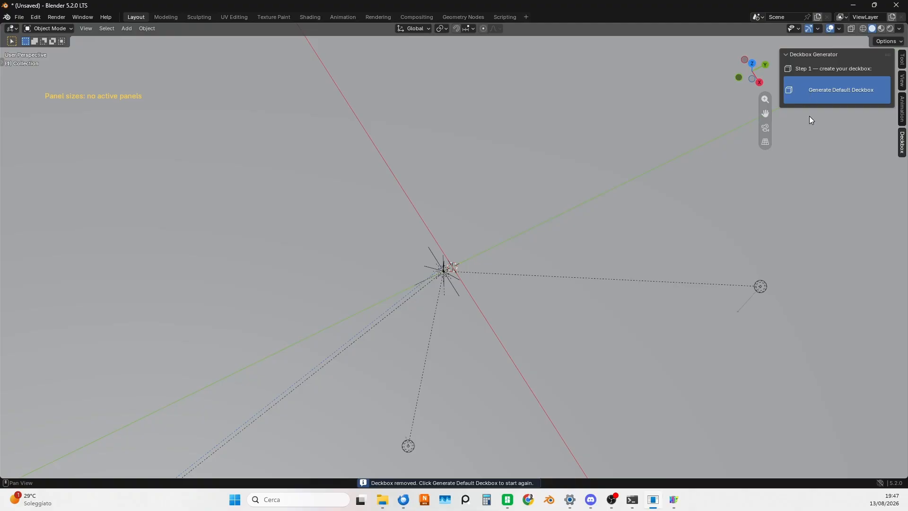
pyautogui.click(805, 92)
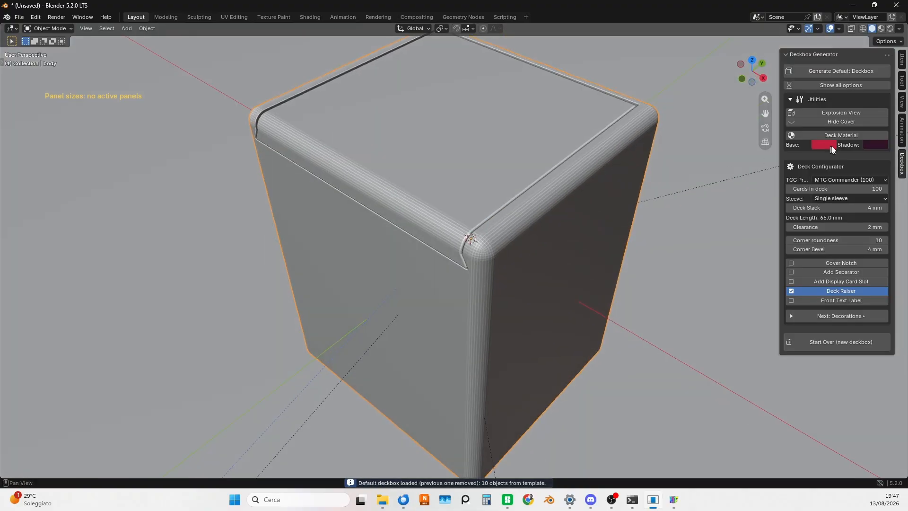
# Hide the cover, add the separator and set Zone 1 to 100 cards
pyautogui.click(833, 121)
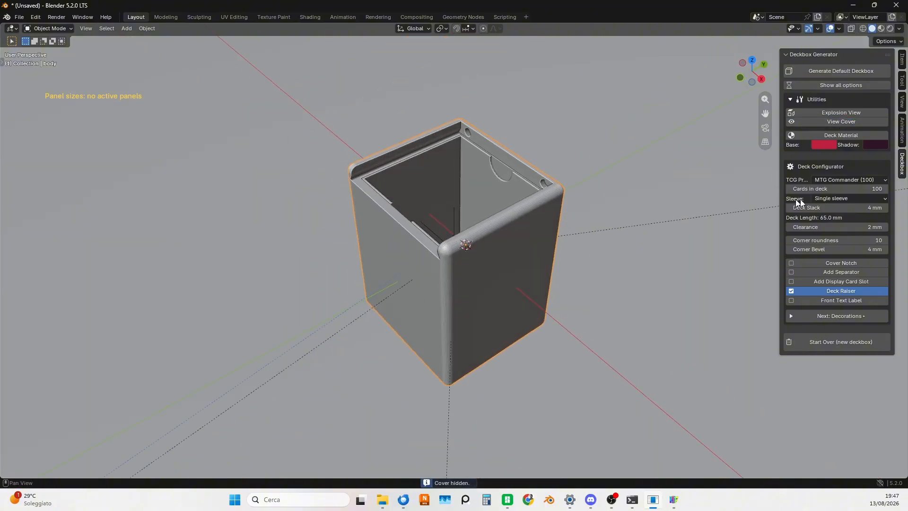
pyautogui.click(835, 271)
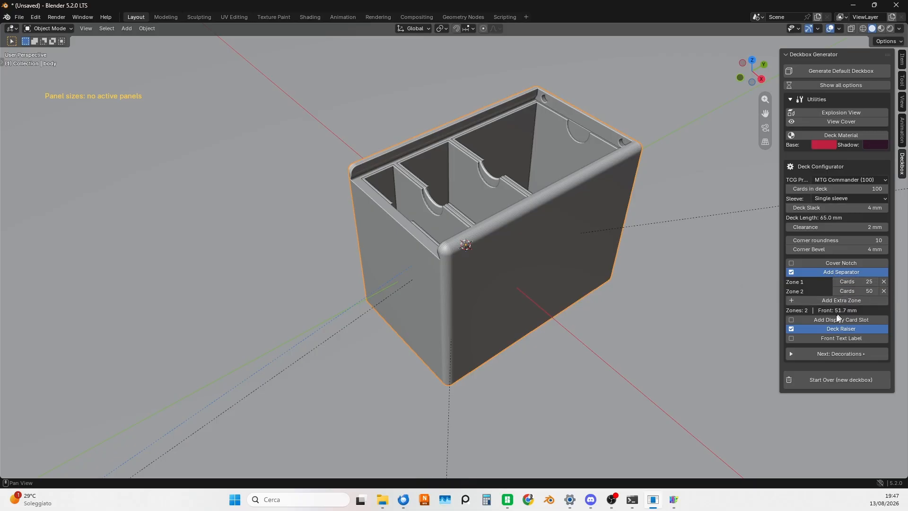
pyautogui.click(850, 282)
pyautogui.write('100')
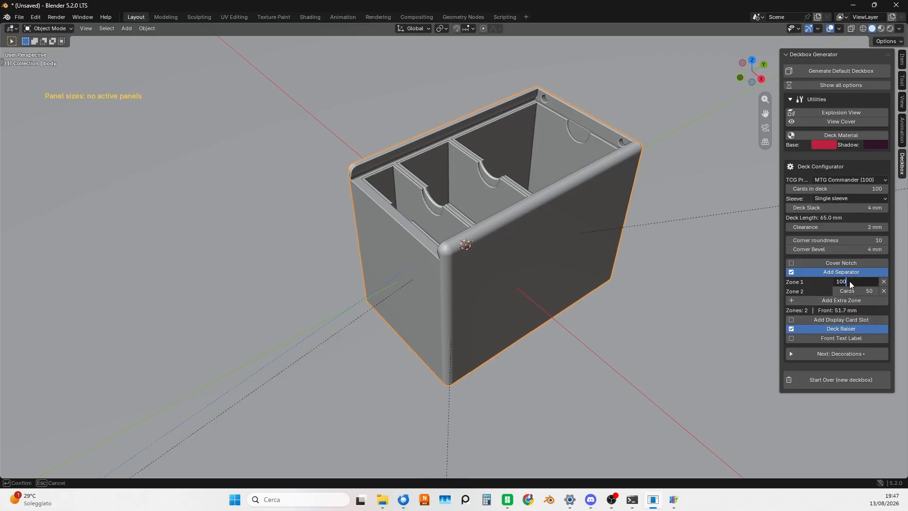
pyautogui.press('Return')
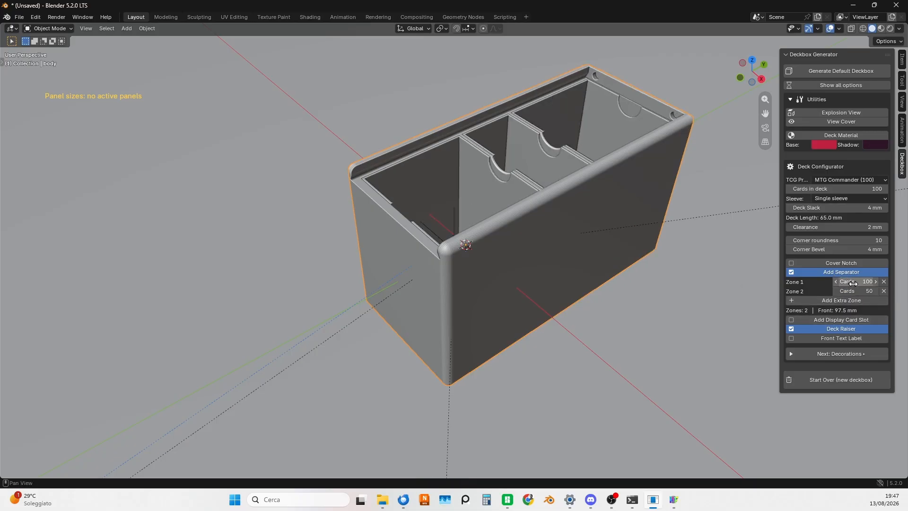
# Set Zone 2 to 100 cards and add an extra Zone 3 holding 100 cards
pyautogui.click(859, 291)
pyautogui.write('100')
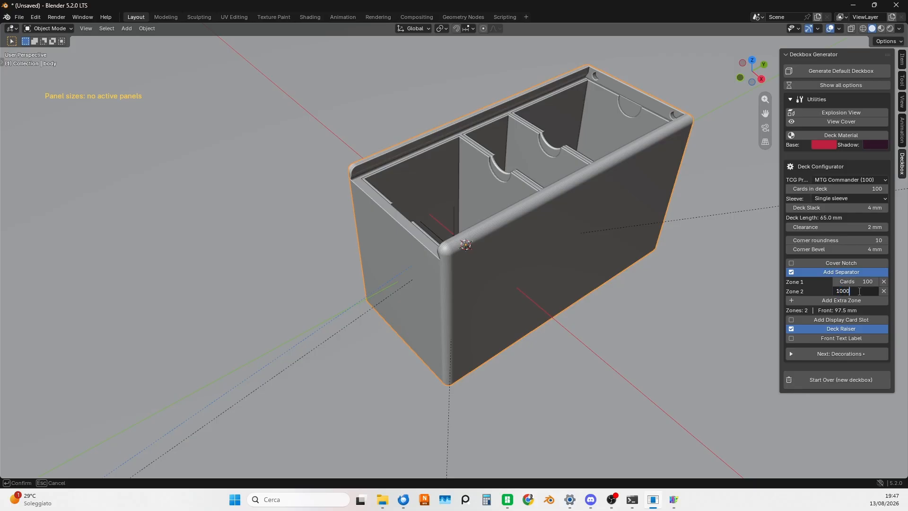
pyautogui.press('Return')
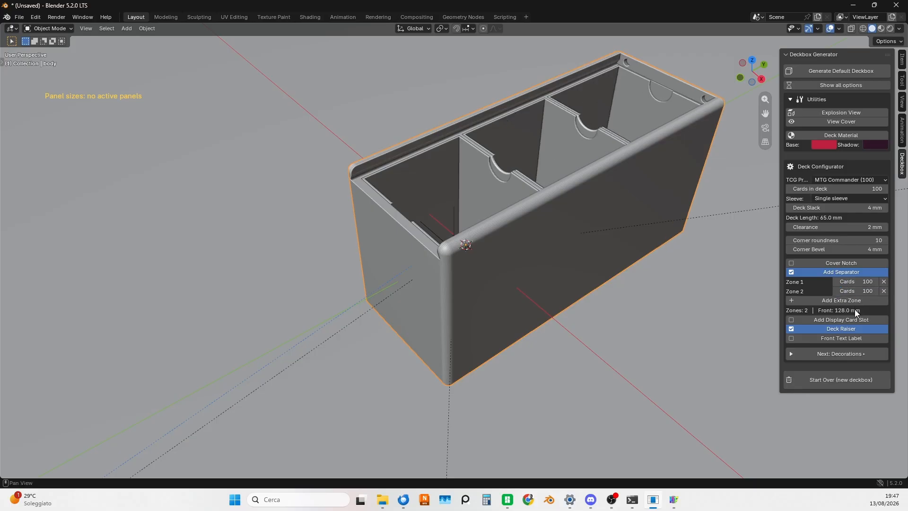
pyautogui.click(855, 304)
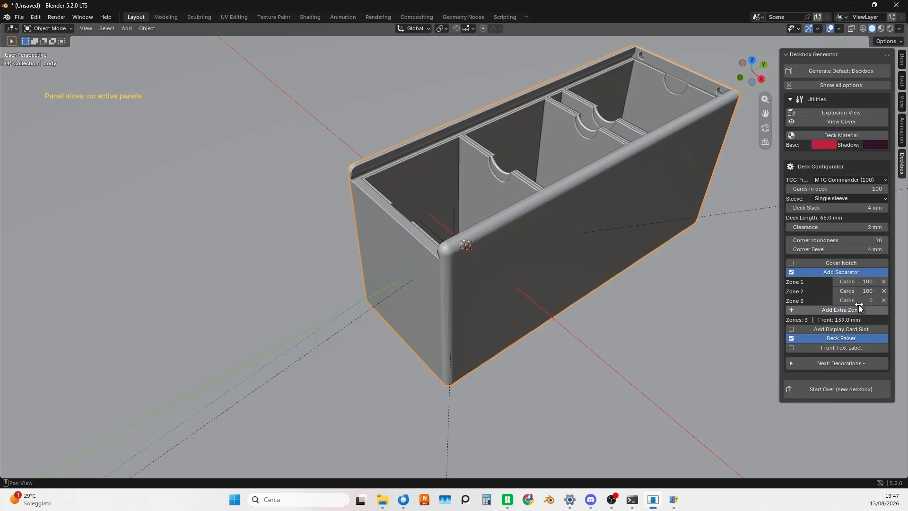
pyautogui.click(863, 301)
pyautogui.write('1000')
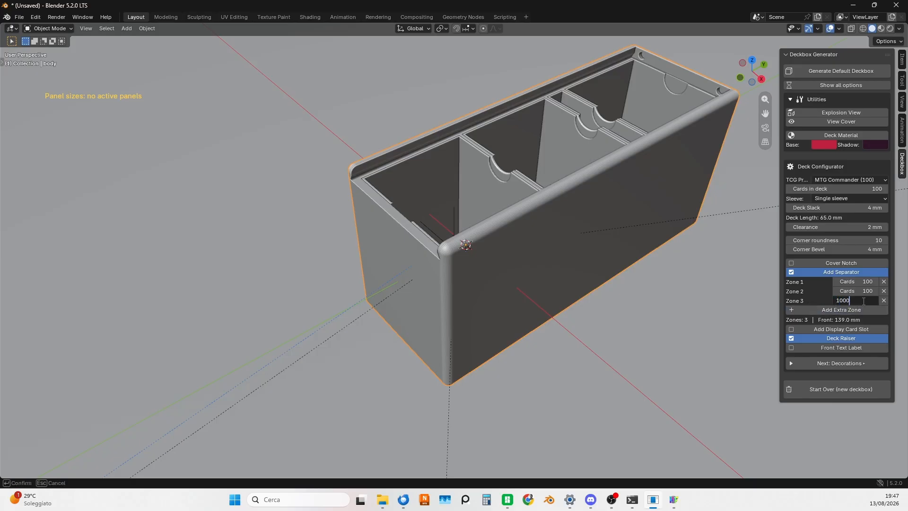
pyautogui.press('BackSpace')
pyautogui.press('Return')
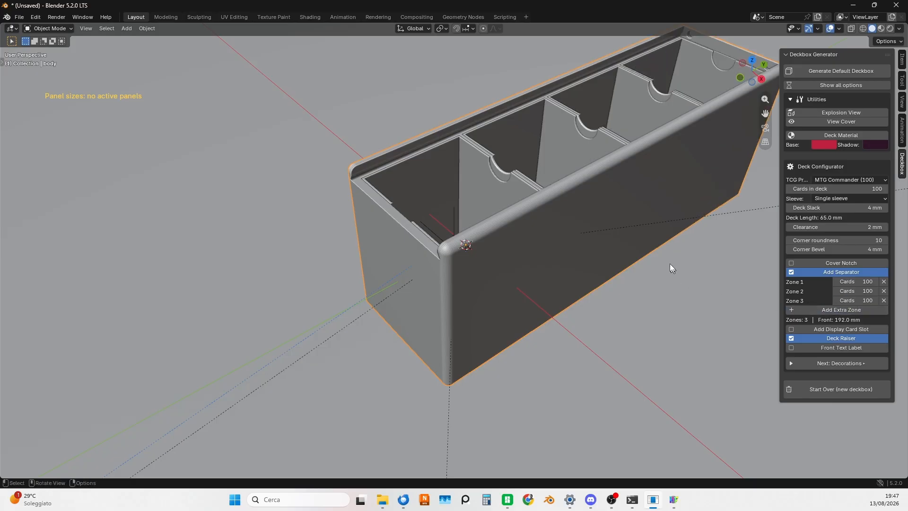
# Hide the RS_Floor object beneath the four-compartment deckbox
pyautogui.scroll(-4, 669, 263)
pyautogui.keyDown('shift'); pyautogui.moveTo(616, 272); pyautogui.dragTo(521, 312, button='middle'); pyautogui.keyUp('shift')
pyautogui.scroll(4, 350, 235)
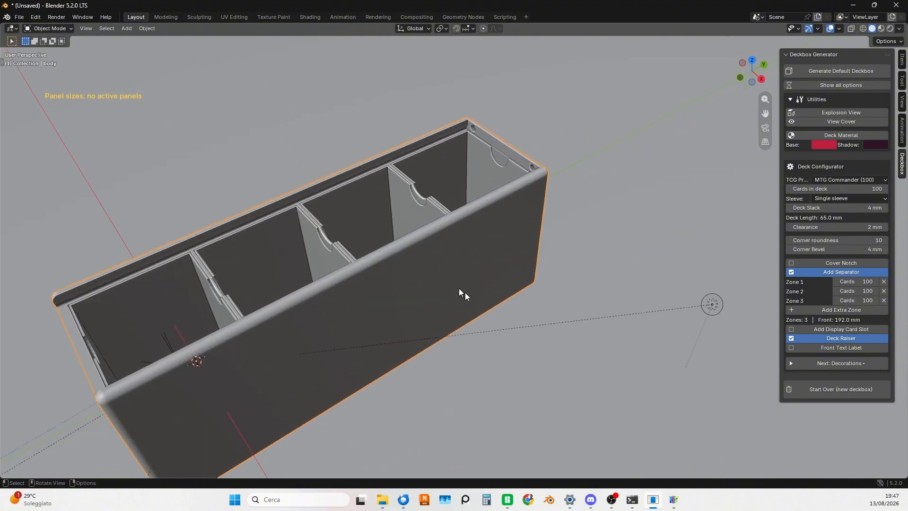
pyautogui.moveTo(459, 288); pyautogui.dragTo(576, 256, button='middle')
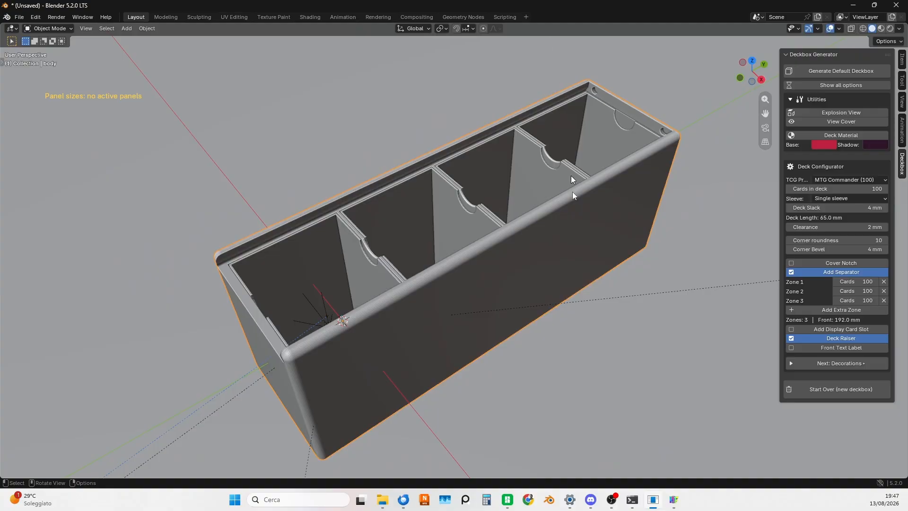
pyautogui.moveTo(563, 329); pyautogui.dragTo(559, 298, button='middle')
pyautogui.click(668, 373)
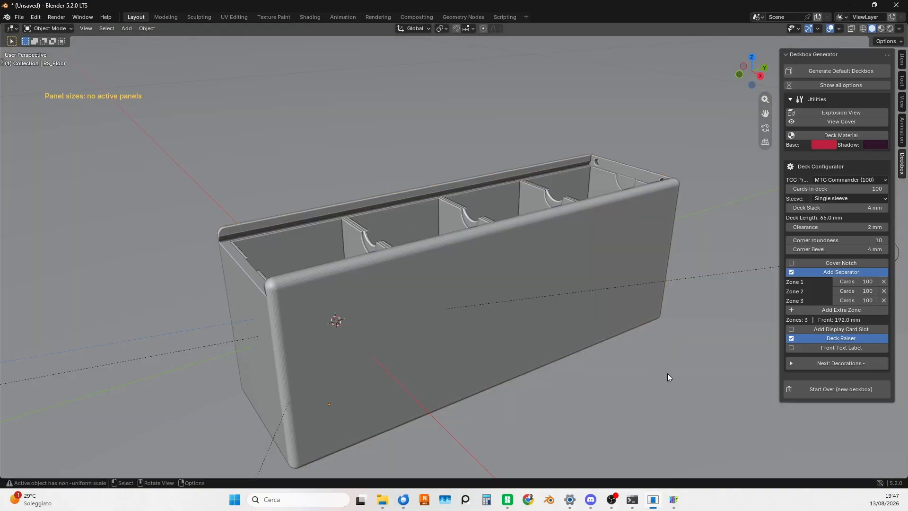
pyautogui.press('h')
# Select the Zone 2 raiser through the open underside of the deckbox and examine how it sits
pyautogui.moveTo(668, 377); pyautogui.dragTo(449, 397, button='middle')
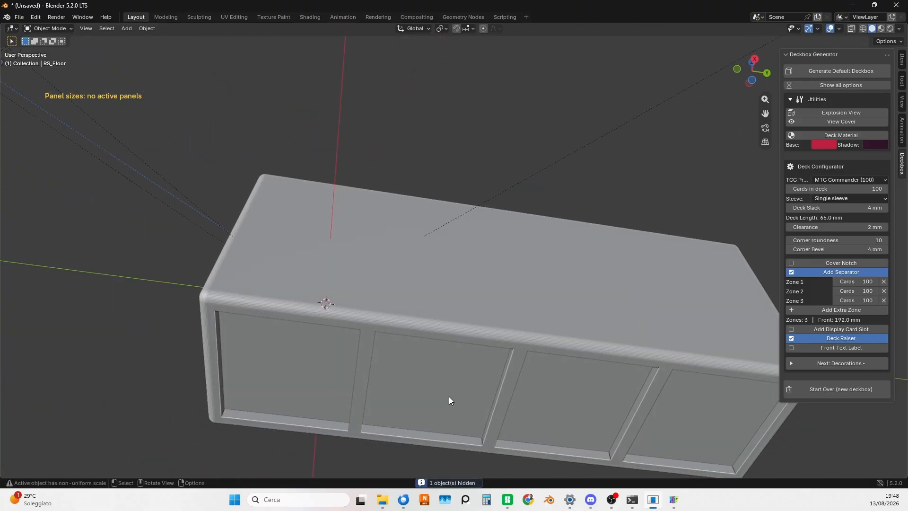
pyautogui.click(455, 372)
pyautogui.moveTo(459, 355); pyautogui.dragTo(479, 398, button='middle')
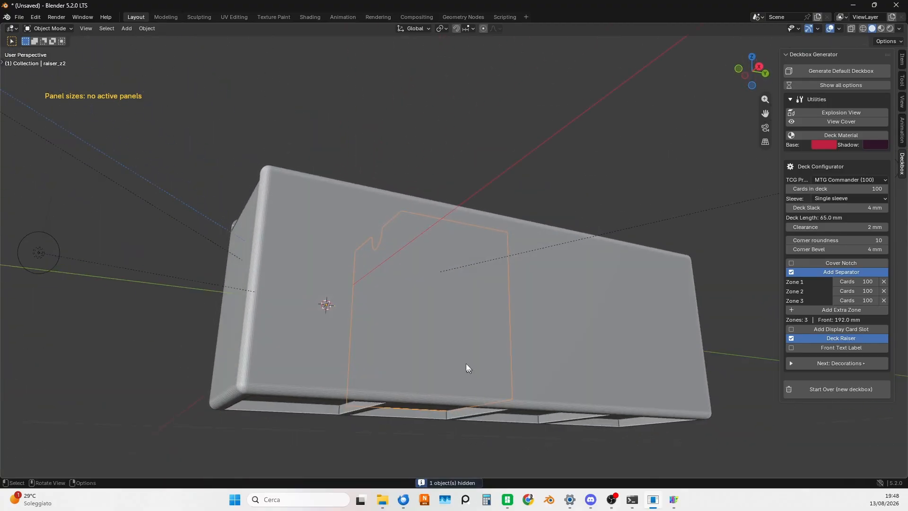
# Lift the Zone 2 raiser about 120 mm straight up along Z, out of the deckbox
pyautogui.scroll(-1, 461, 332)
pyautogui.moveTo(461, 335); pyautogui.dragTo(470, 373, button='middle')
pyautogui.press('g')
pyautogui.press('z')
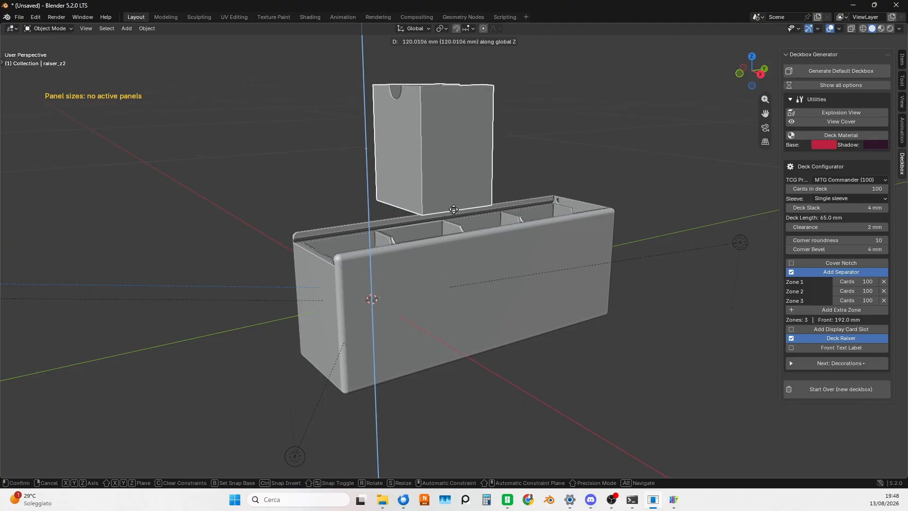
pyautogui.click(501, 273)
# Lift the raiser of the compartment at the far end straight up along Z, clear of the deckbox
pyautogui.moveTo(551, 370); pyautogui.dragTo(528, 345, button='middle')
pyautogui.click(597, 368)
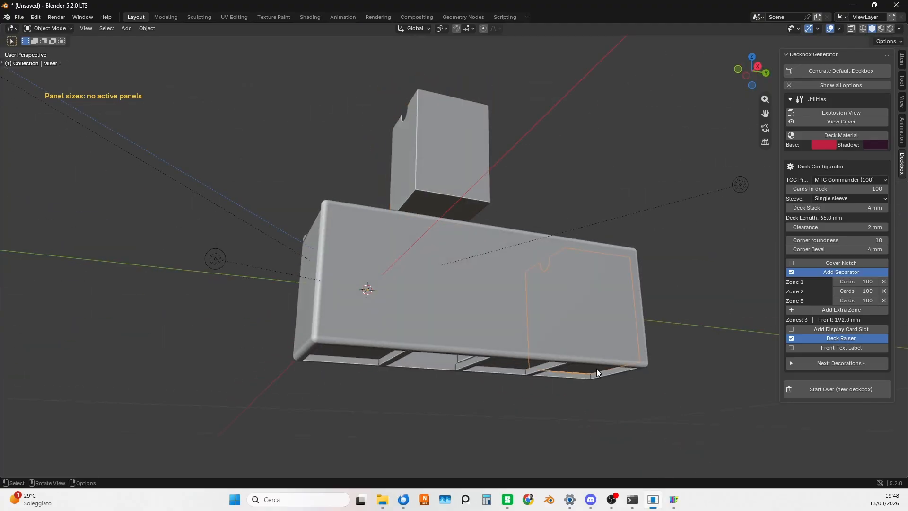
pyautogui.press('g')
pyautogui.press('z')
pyautogui.click(590, 210)
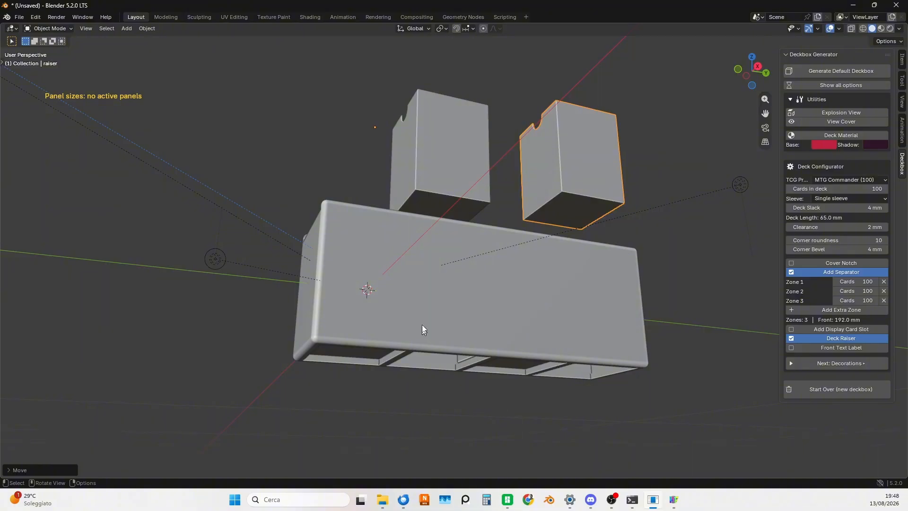
pyautogui.moveTo(422, 324); pyautogui.dragTo(455, 359, button='middle')
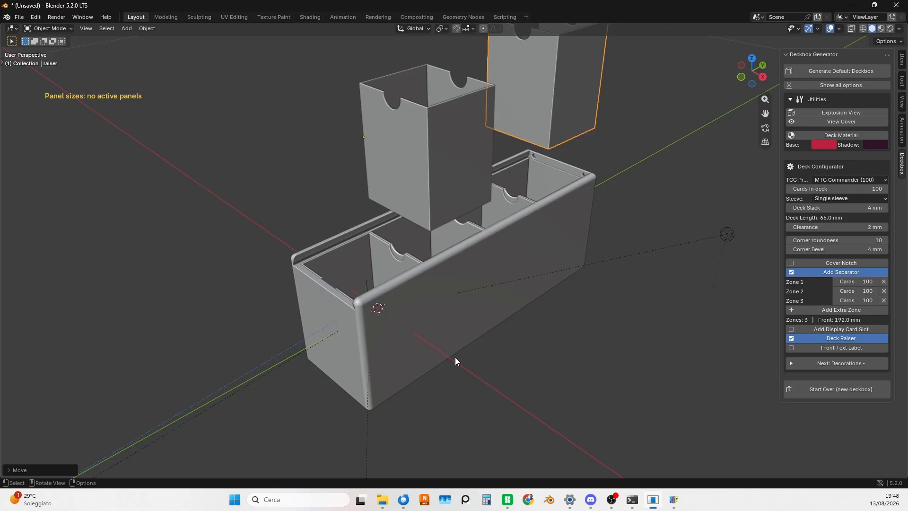
# Add a display card slot to the deckbox
pyautogui.scroll(2, 263, 288)
pyautogui.moveTo(266, 305); pyautogui.dragTo(298, 316, button='middle')
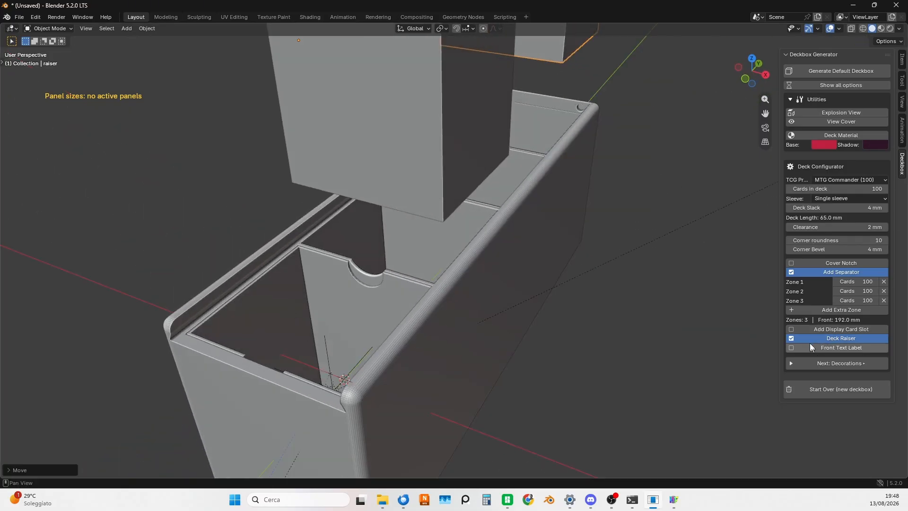
pyautogui.scroll(-1, 413, 349)
pyautogui.keyDown('shift'); pyautogui.moveTo(413, 349); pyautogui.dragTo(605, 289, button='middle'); pyautogui.keyUp('shift')
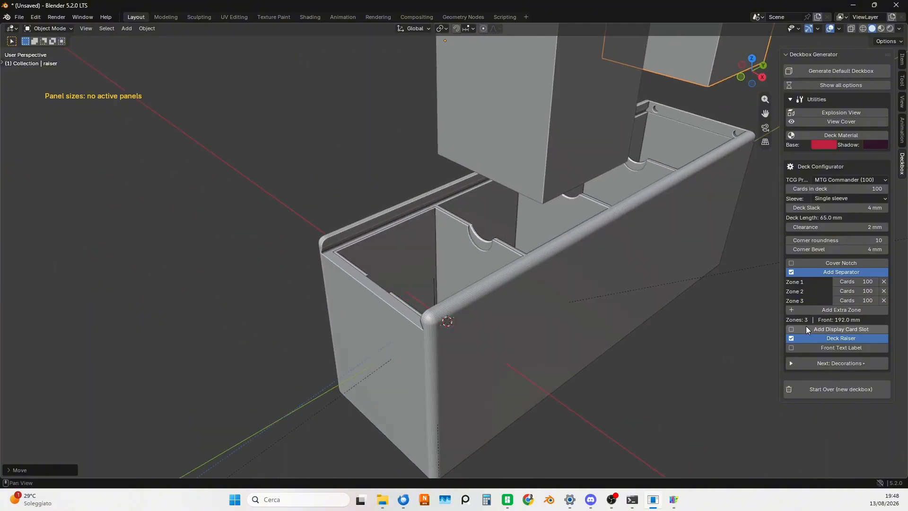
pyautogui.click(791, 329)
# Examine the display card slot on the deckbox's end wall and the compartments behind it, from above and close up
pyautogui.moveTo(376, 302); pyautogui.dragTo(475, 233, button='middle')
pyautogui.scroll(2, 511, 235)
pyautogui.scroll(1, 516, 235)
pyautogui.keyDown('shift'); pyautogui.moveTo(540, 236); pyautogui.dragTo(414, 286, button='middle'); pyautogui.keyUp('shift')
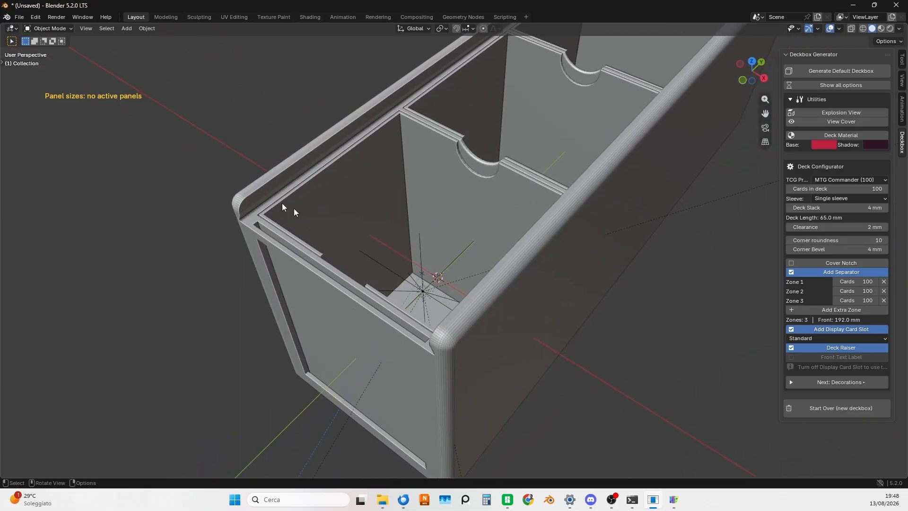
pyautogui.scroll(-2, 615, 284)
pyautogui.moveTo(631, 264); pyautogui.dragTo(483, 307, button='middle')
pyautogui.moveTo(490, 314); pyautogui.dragTo(483, 323, button='middle')
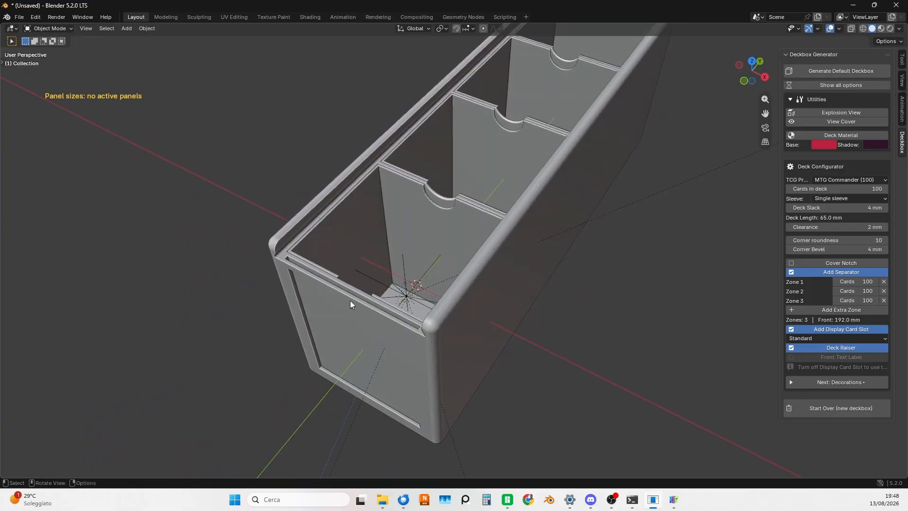
pyautogui.scroll(5, 303, 298)
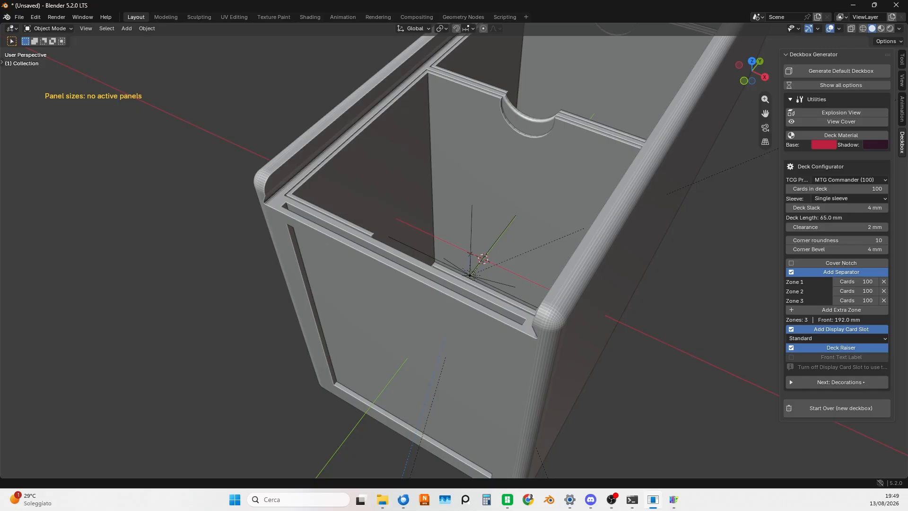
# Add a cube, scale it down to roughly one compartment's size and move it along Z to below the deckbox
pyautogui.scroll(-8, 673, 393)
pyautogui.moveTo(686, 354); pyautogui.dragTo(637, 319, button='middle')
pyautogui.hotkey('shift', 'a')
pyautogui.moveTo(620, 293)
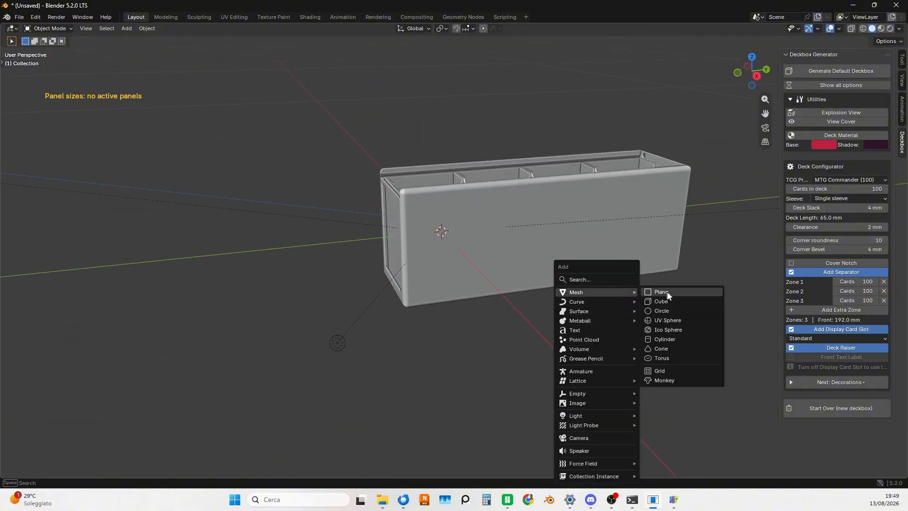
pyautogui.click(668, 301)
pyautogui.press('s')
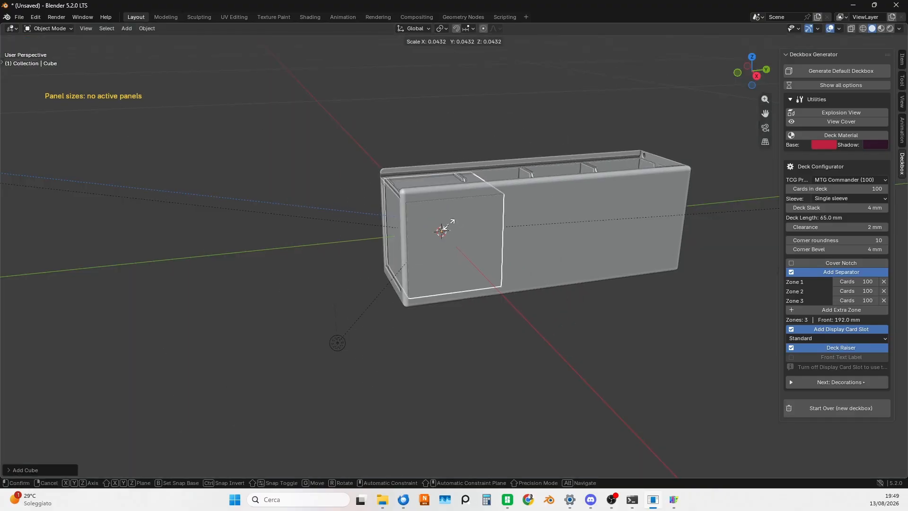
pyautogui.click(445, 225)
pyautogui.press('g')
pyautogui.press('z')
pyautogui.click(453, 309)
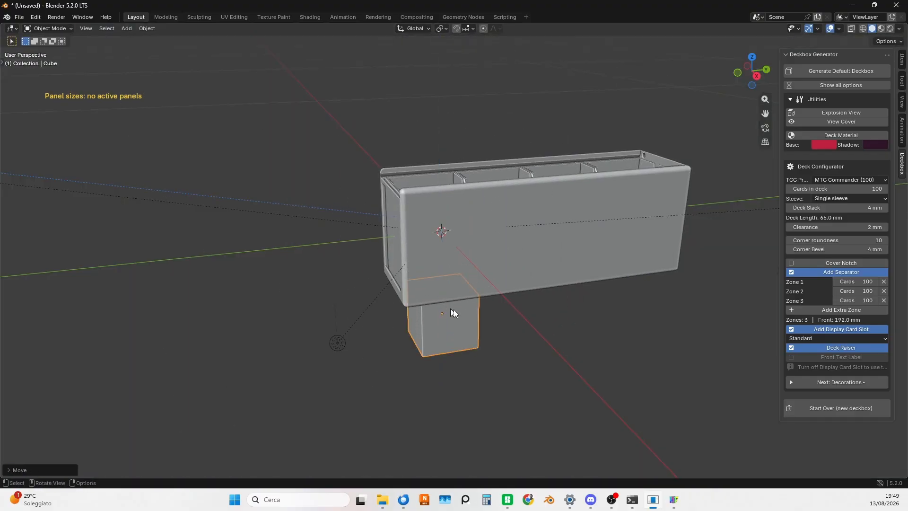
# Stretch the cube along Y into a long block and position it beneath the length of the deckbox
pyautogui.moveTo(453, 309)
pyautogui.mouseDown(button='middle')
pyautogui.moveTo(559, 308)
pyautogui.moveTo(469, 311)
pyautogui.mouseUp(button='middle')
pyautogui.press('s')
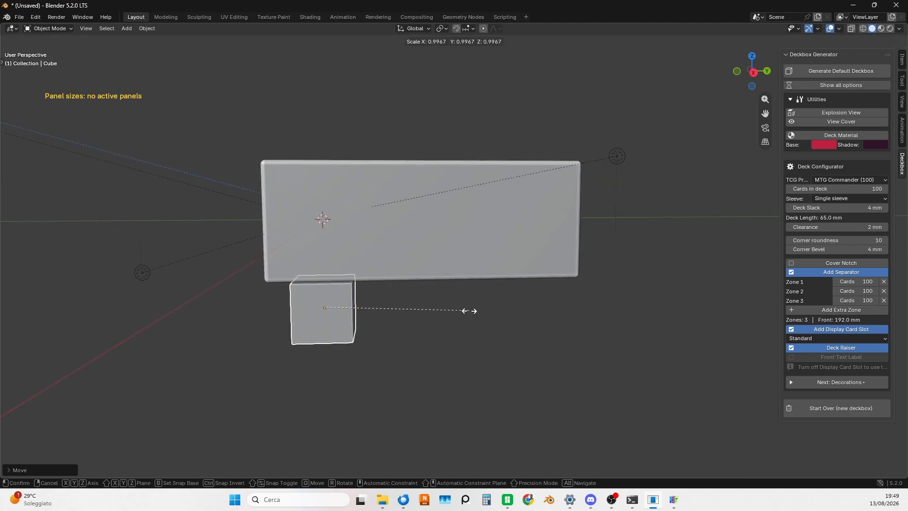
pyautogui.press('y')
pyautogui.click(95, 274)
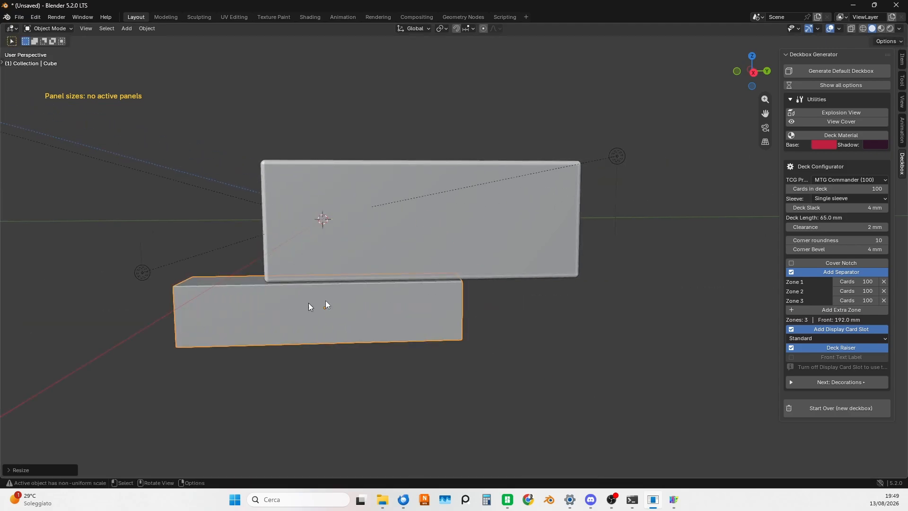
pyautogui.press('g')
pyautogui.click(437, 305)
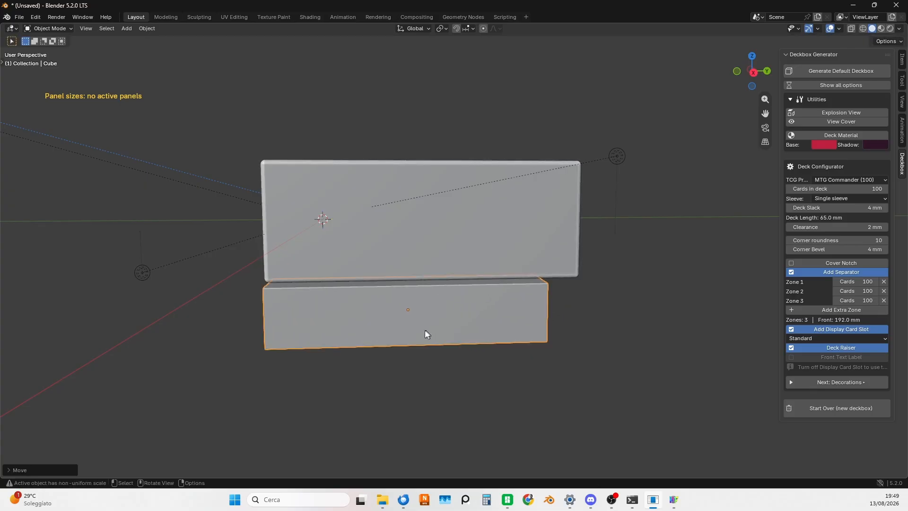
pyautogui.moveTo(370, 379); pyautogui.dragTo(435, 421, button='middle')
pyautogui.click(431, 253)
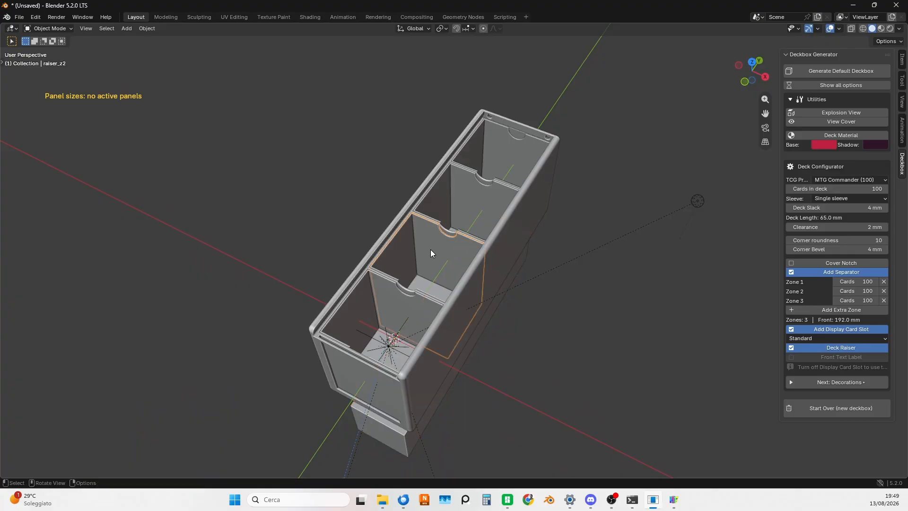
pyautogui.moveTo(484, 303); pyautogui.dragTo(301, 192)
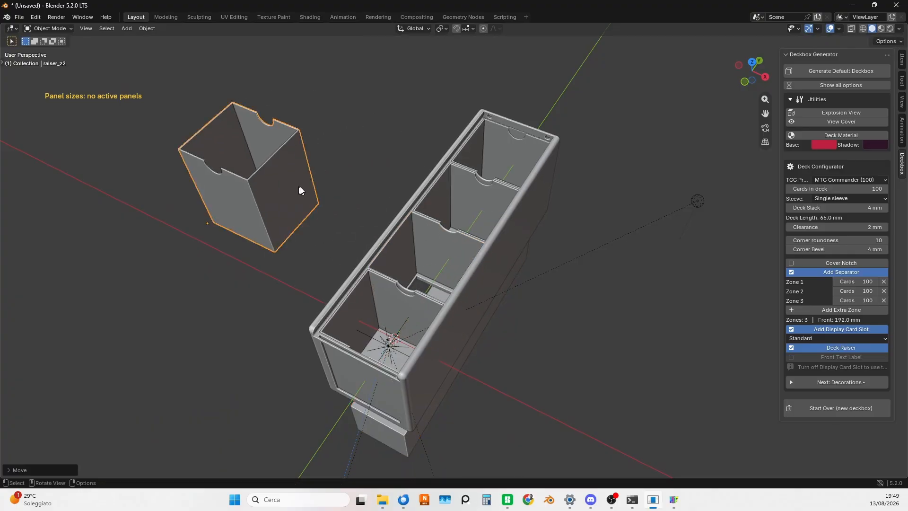
pyautogui.hotkey('ctrl', 'z')
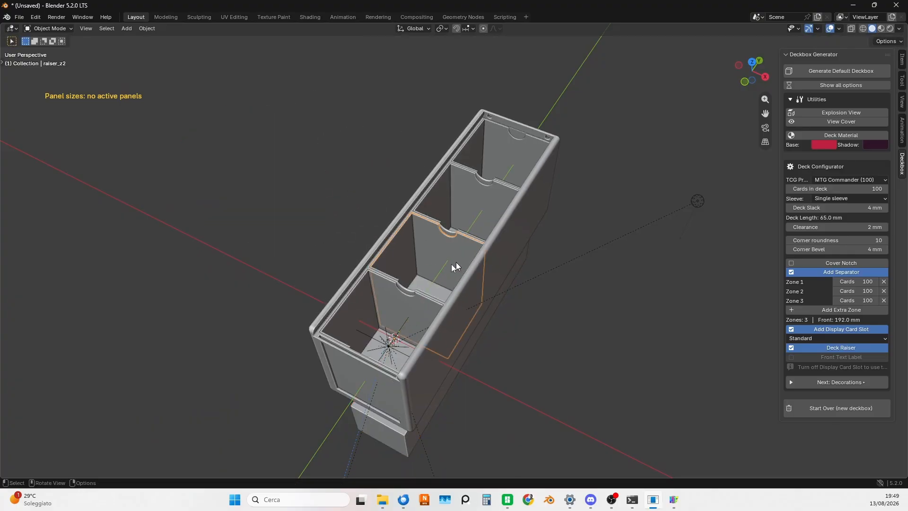
# Move the Zone 3 raiser and the far-end compartment's raiser out of the deckbox and set them beside it
pyautogui.moveTo(456, 262); pyautogui.dragTo(351, 287, button='middle')
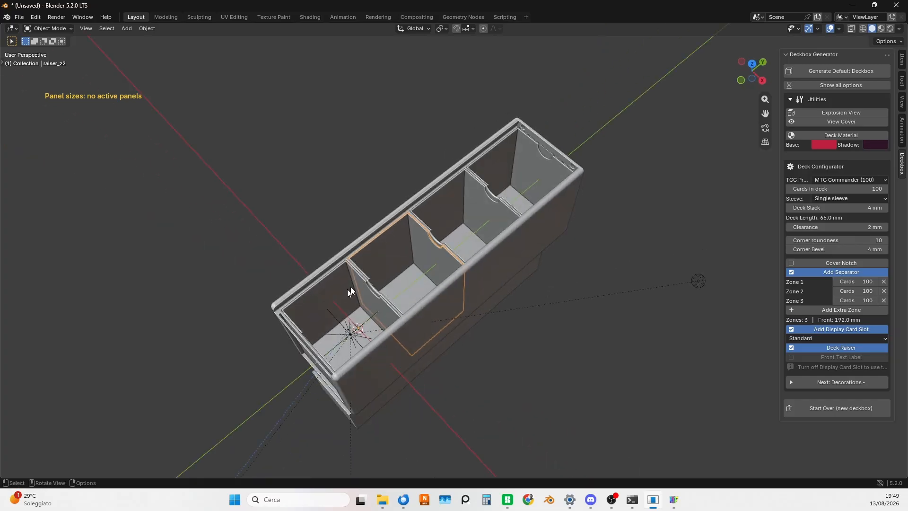
pyautogui.click(470, 206)
pyautogui.press('g')
pyautogui.click(330, 88)
pyautogui.click(525, 164)
pyautogui.press('g')
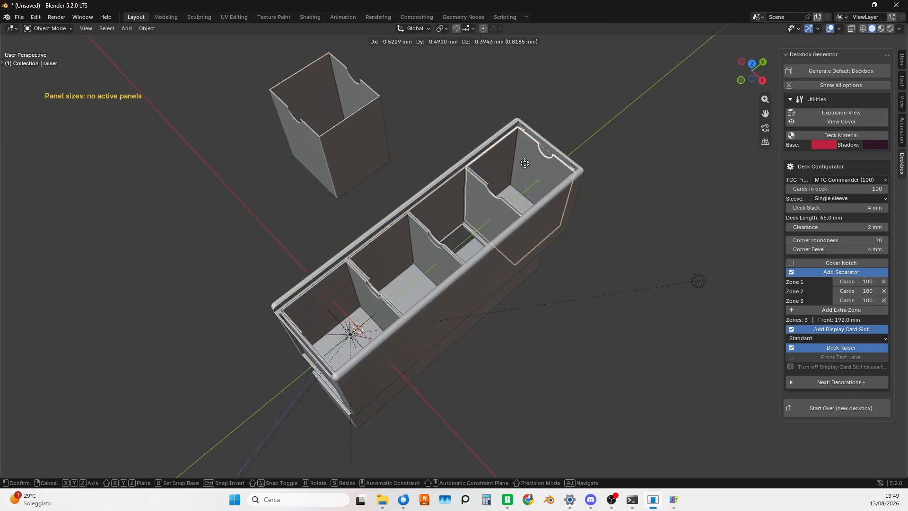
pyautogui.click(416, 57)
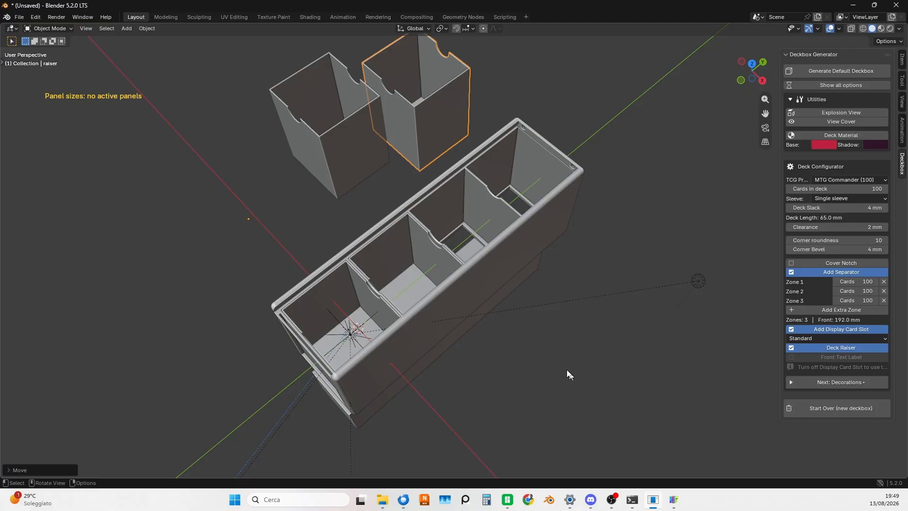
pyautogui.moveTo(567, 370); pyautogui.dragTo(575, 309, button='middle')
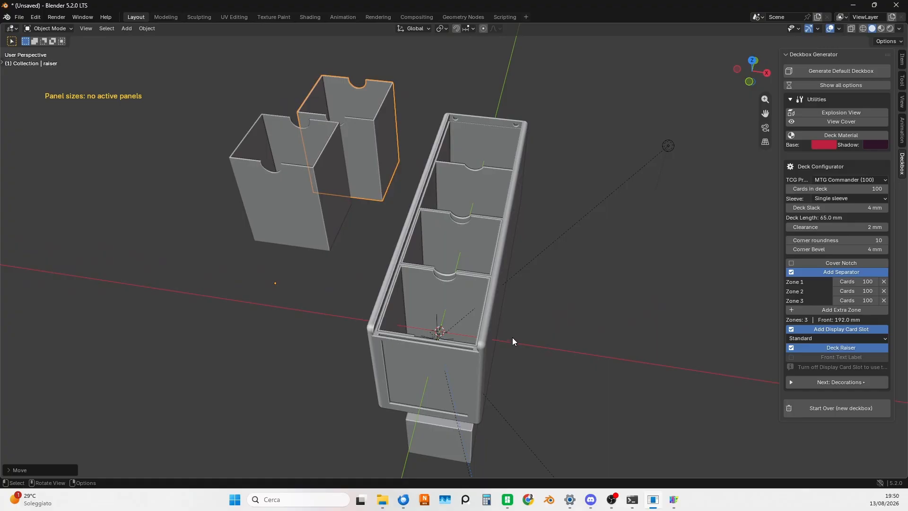
pyautogui.click(482, 368)
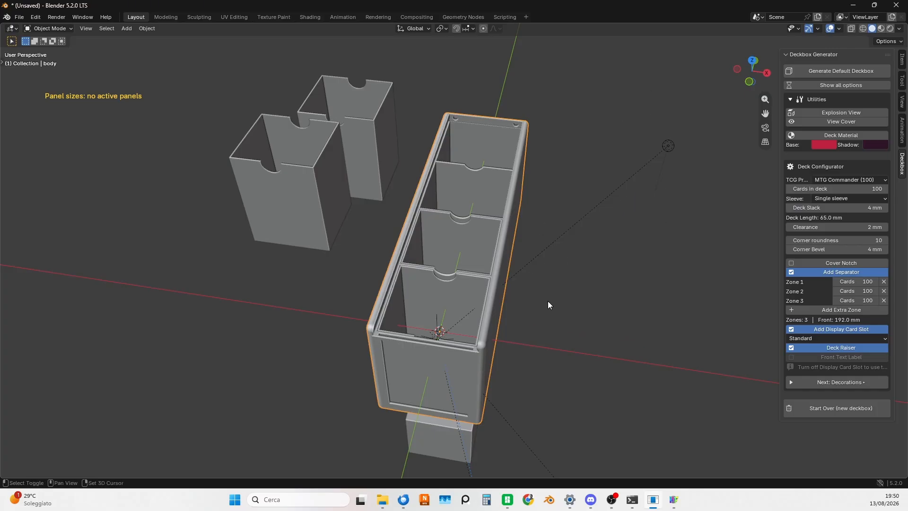
pyautogui.hotkey('shift', 'd')
pyautogui.press('x')
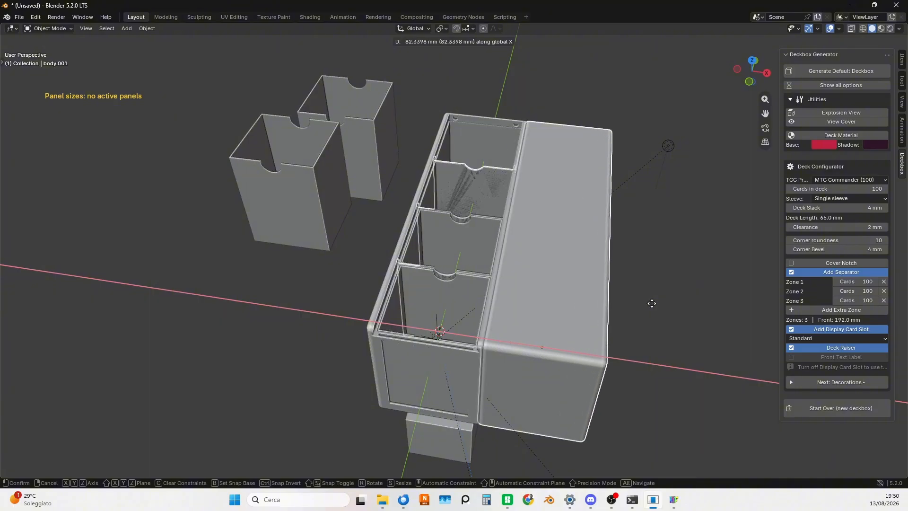
pyautogui.rightClick(651, 304)
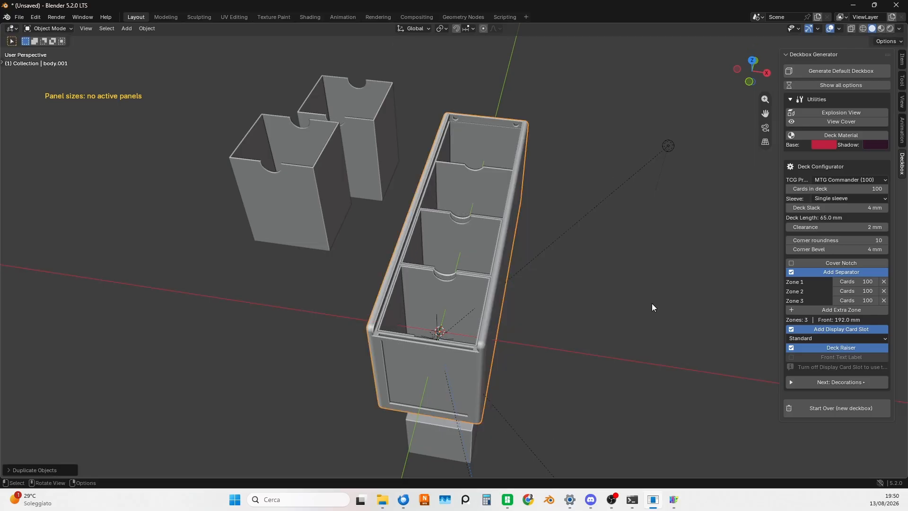
pyautogui.moveTo(643, 320); pyautogui.dragTo(610, 312, button='middle')
pyautogui.hotkey('ctrl', 'z')
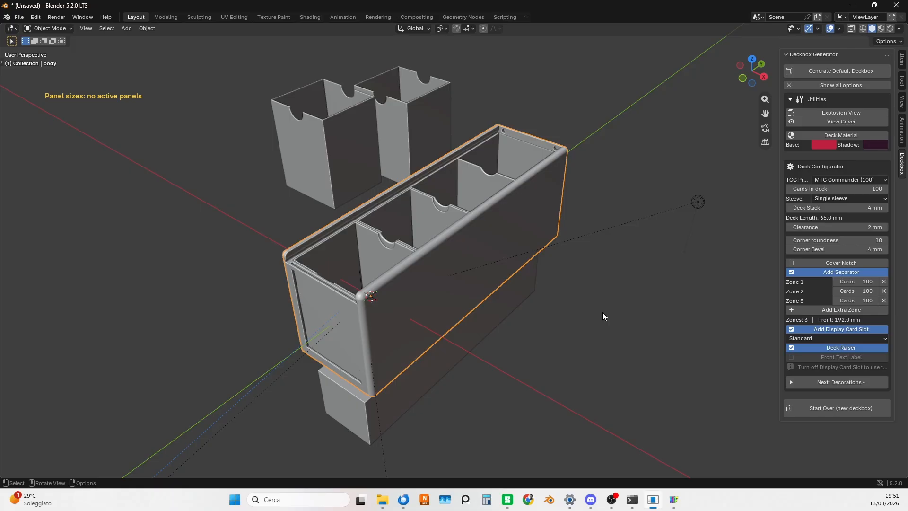
# Move the removed Zone 3 raiser farther away from the deckbox and the other removed raiser
pyautogui.click(427, 222)
pyautogui.click(349, 169)
pyautogui.moveTo(348, 168); pyautogui.dragTo(285, 186)
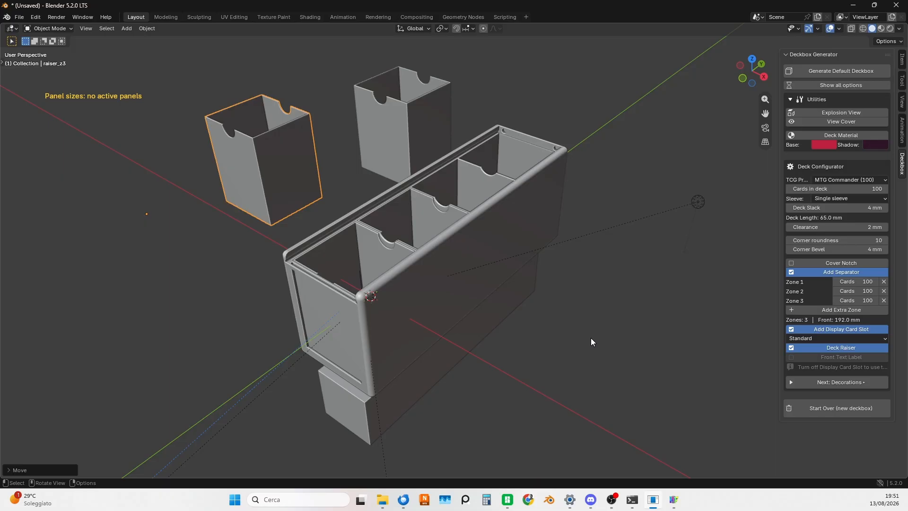
# Start over to remove the deckbox, and delete the leftover stretched cube
pyautogui.click(865, 406)
pyautogui.click(826, 406)
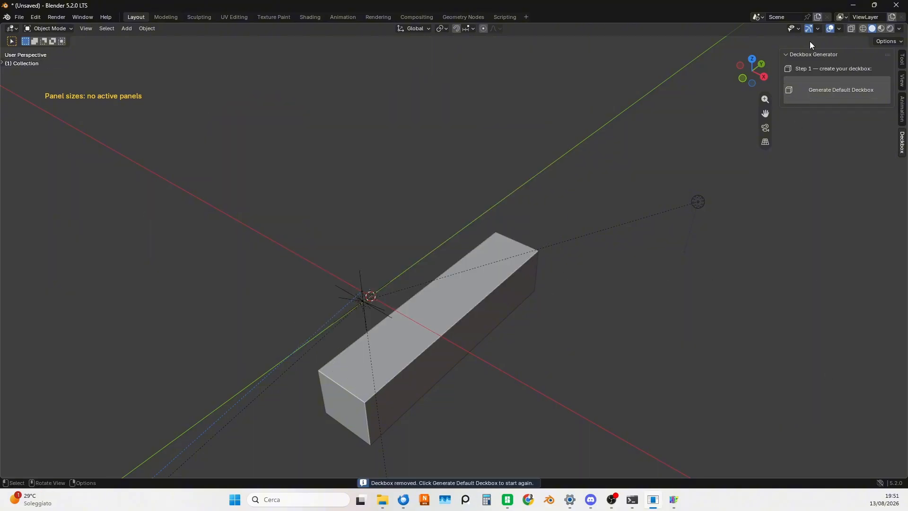
pyautogui.click(440, 331)
pyautogui.press('x')
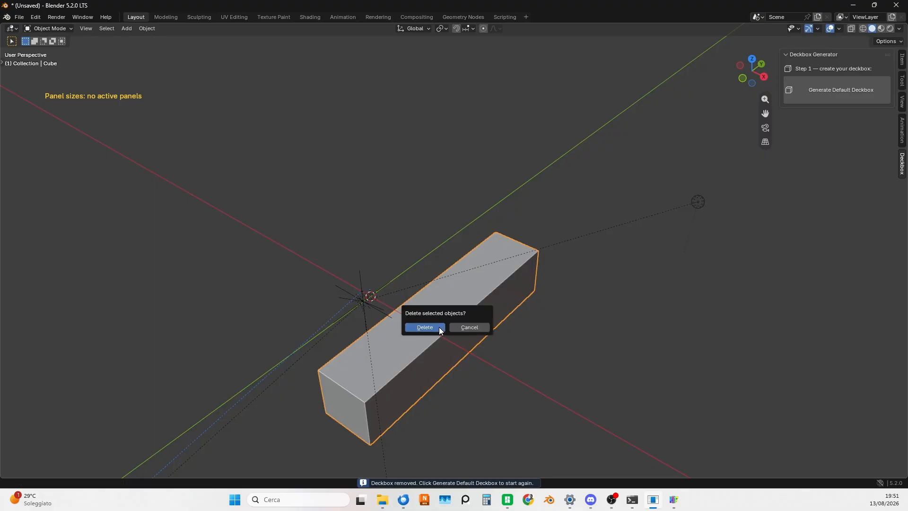
pyautogui.click(426, 327)
# Generate a new default deckbox and place a duplicate of its body and cover about 80 mm away along X
pyautogui.click(851, 88)
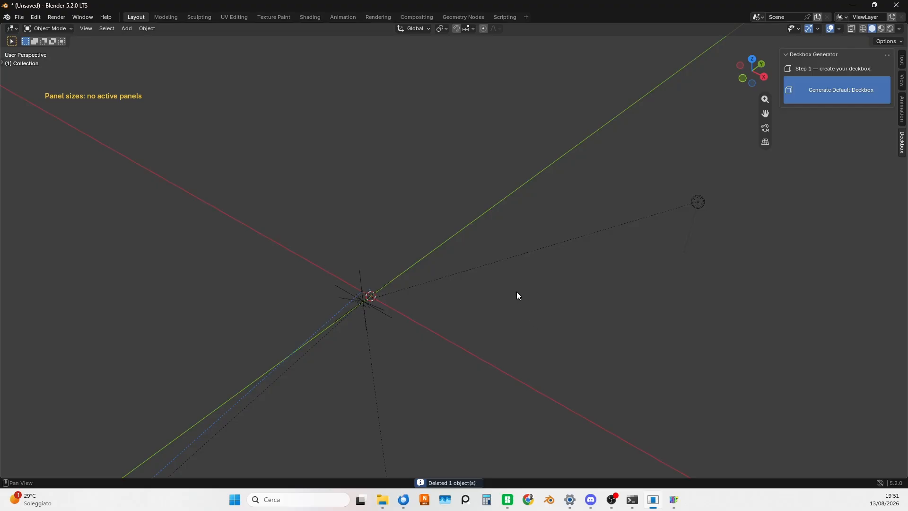
pyautogui.click(833, 89)
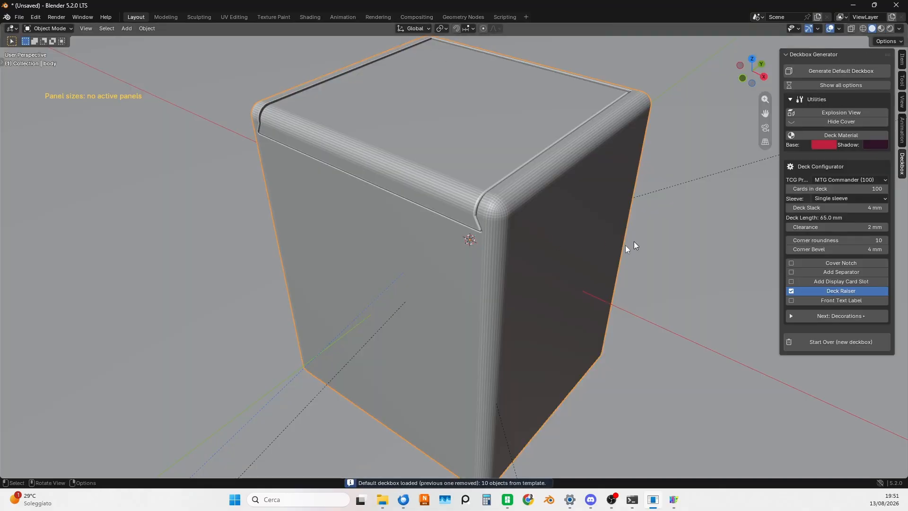
pyautogui.scroll(-3, 493, 270)
pyautogui.moveTo(503, 282); pyautogui.dragTo(491, 200, button='middle')
pyautogui.click(491, 201)
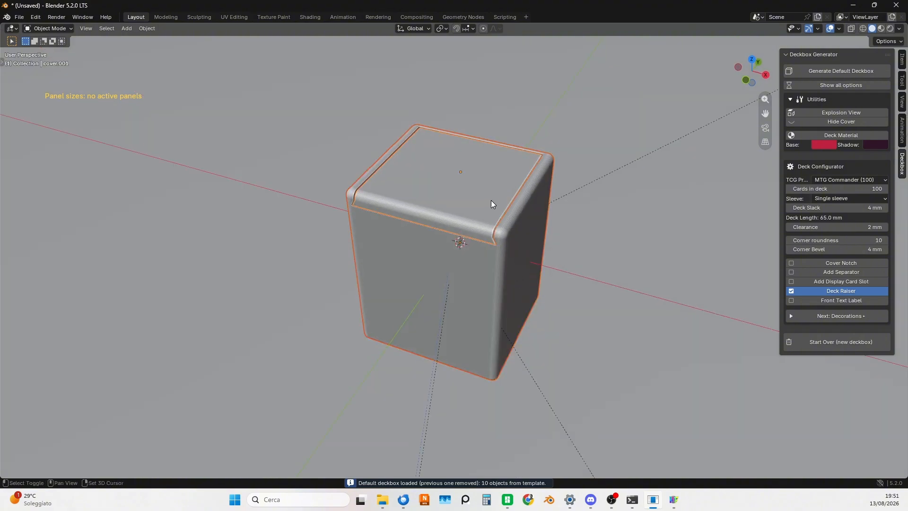
pyautogui.press('g')
pyautogui.press('x')
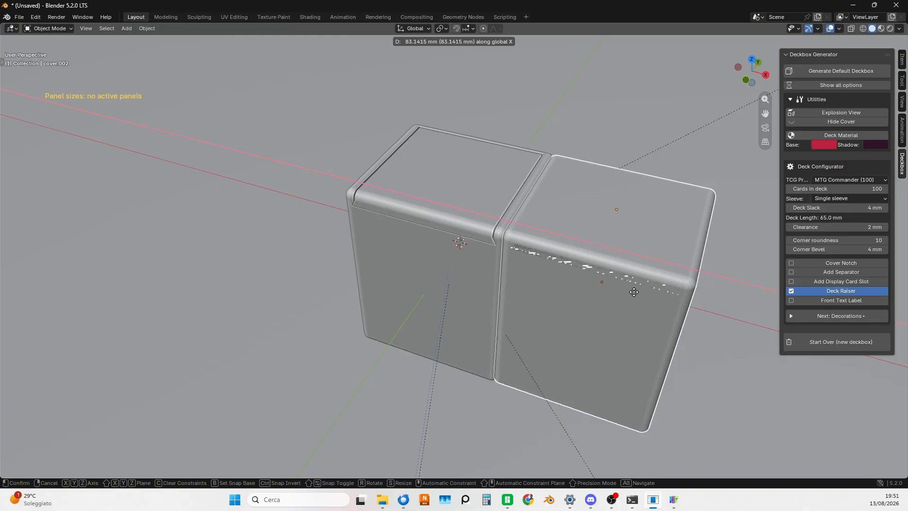
pyautogui.click(631, 291)
pyautogui.click(596, 353)
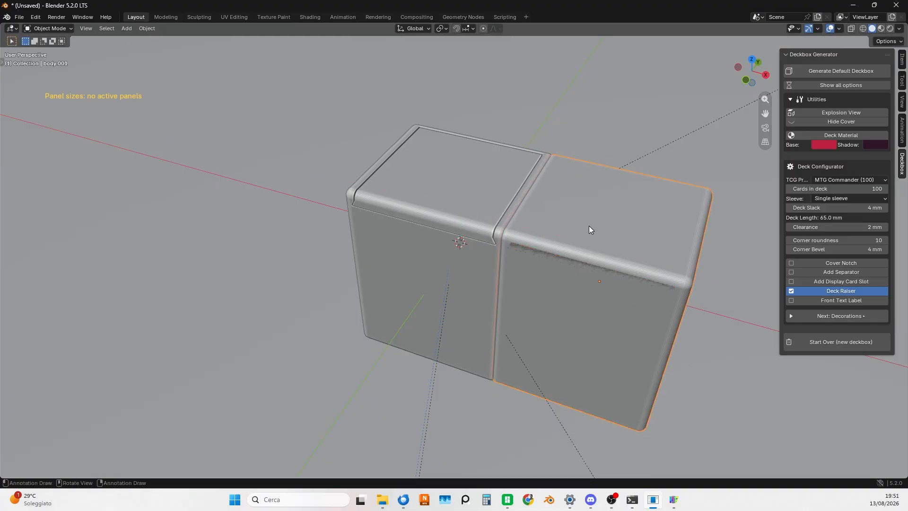
# Slide the original deckbox's cover forward along Y to expose the interior, and undo the move
pyautogui.click(428, 184)
pyautogui.press('g')
pyautogui.press('y')
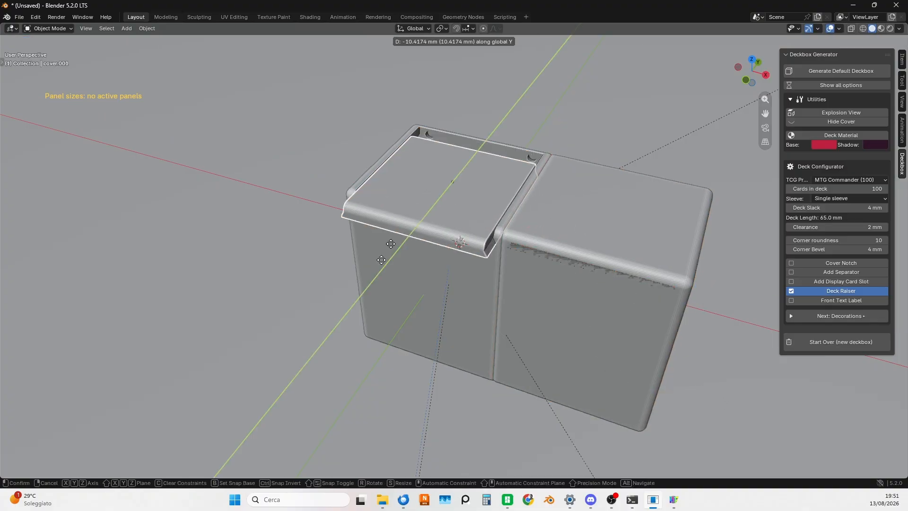
pyautogui.click(357, 299)
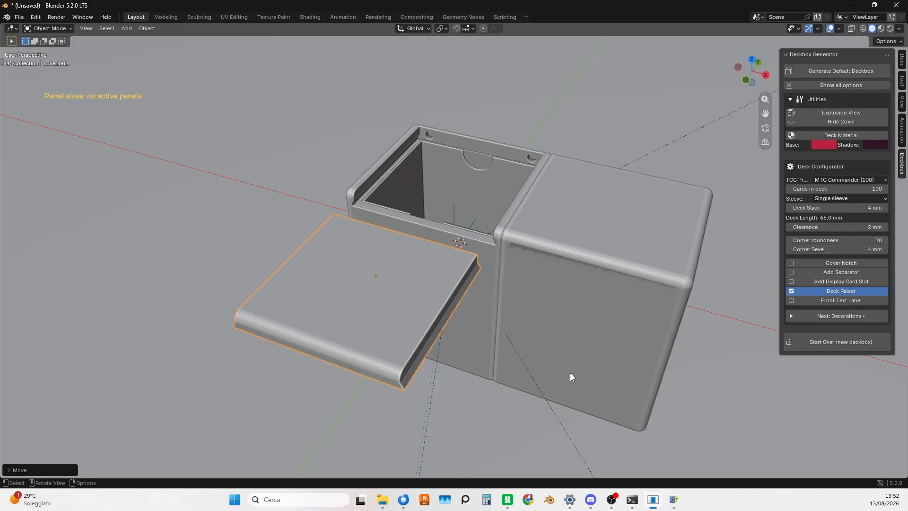
pyautogui.moveTo(555, 331)
pyautogui.mouseDown(button='middle')
pyautogui.moveTo(414, 321)
pyautogui.moveTo(399, 296)
pyautogui.moveTo(573, 299)
pyautogui.moveTo(567, 327)
pyautogui.mouseUp(button='middle')
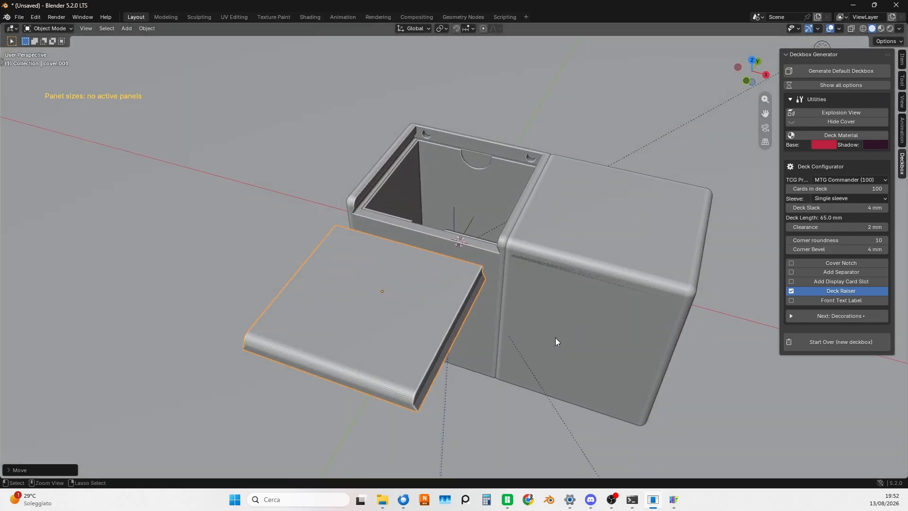
pyautogui.hotkey('ctrl', 'z')
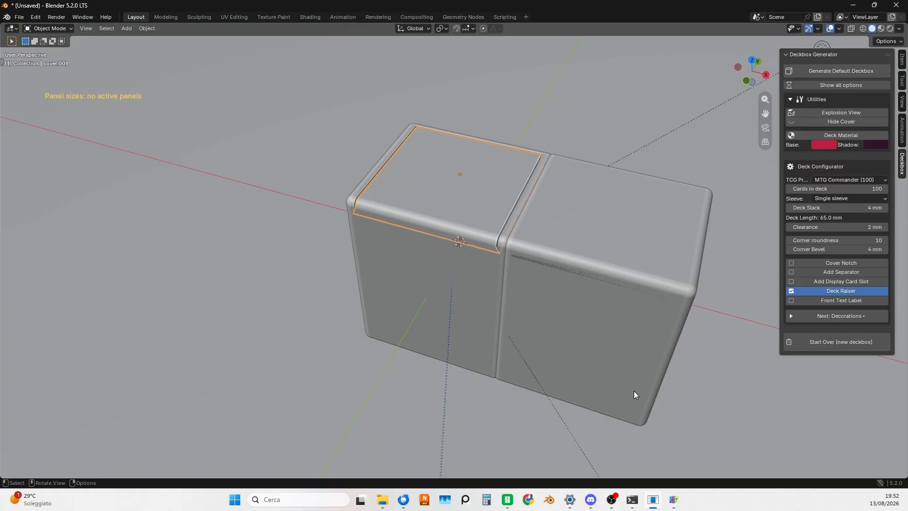
# Delete the duplicated deckbox body and its cover, leaving only the original deckbox
pyautogui.scroll(-3, 617, 336)
pyautogui.moveTo(617, 337); pyautogui.dragTo(555, 294, button='middle')
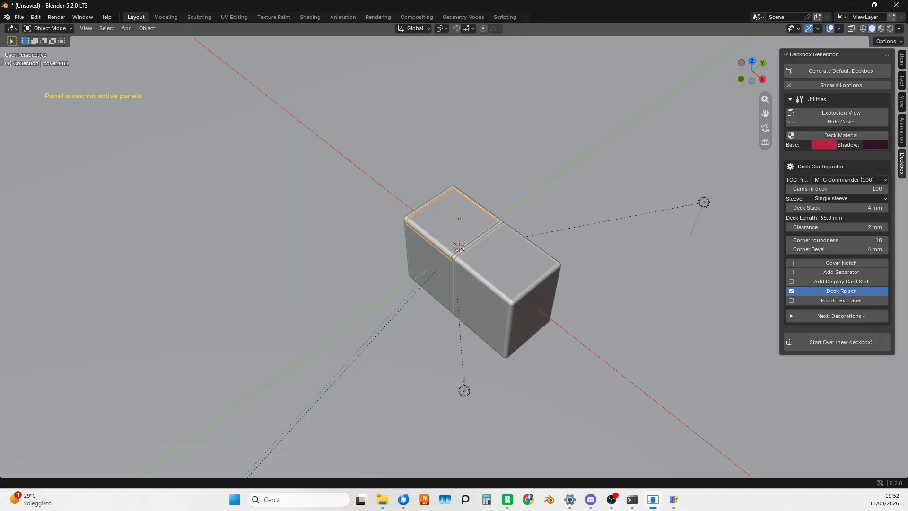
pyautogui.click(536, 310)
pyautogui.press('c')
pyautogui.press('Escape')
pyautogui.press('x')
pyautogui.click(536, 308)
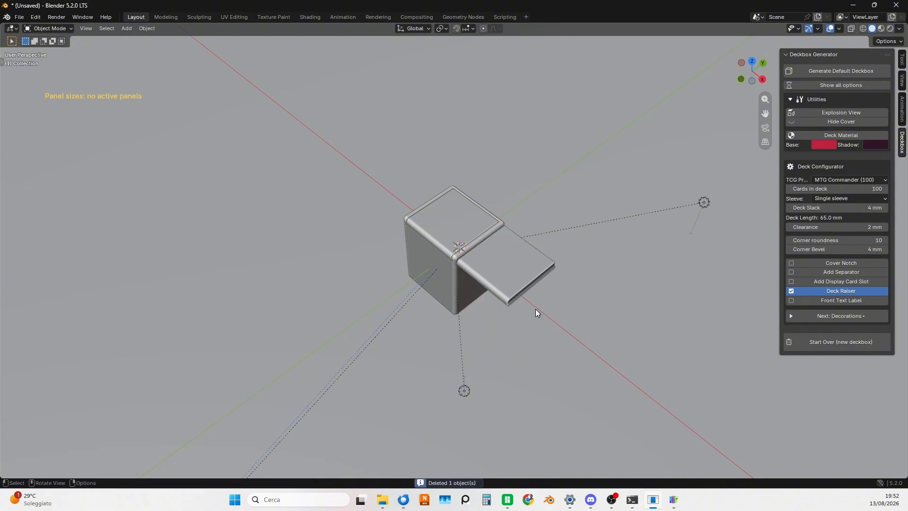
pyautogui.click(523, 264)
pyautogui.press('x')
pyautogui.click(523, 264)
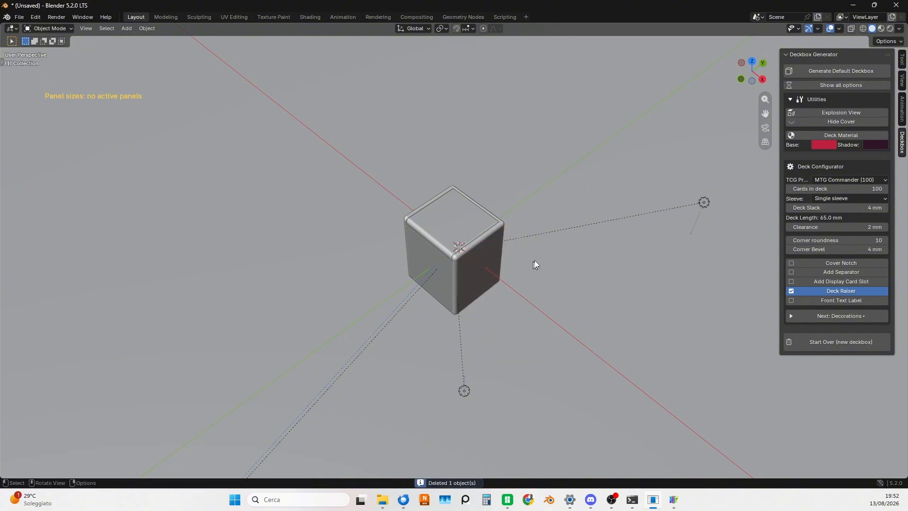
pyautogui.moveTo(535, 264); pyautogui.dragTo(496, 240, button='middle')
pyautogui.scroll(6, 497, 240)
pyautogui.scroll(-2, 539, 247)
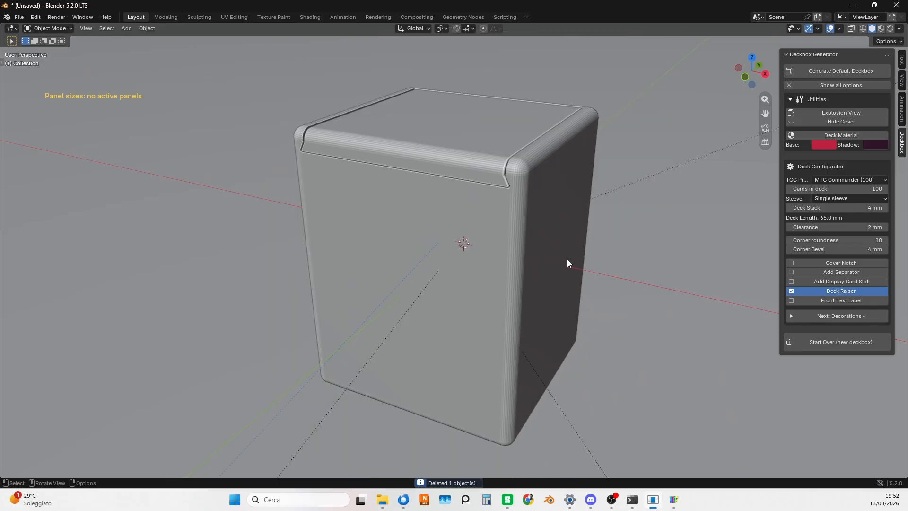
pyautogui.moveTo(566, 259); pyautogui.dragTo(535, 257, button='middle')
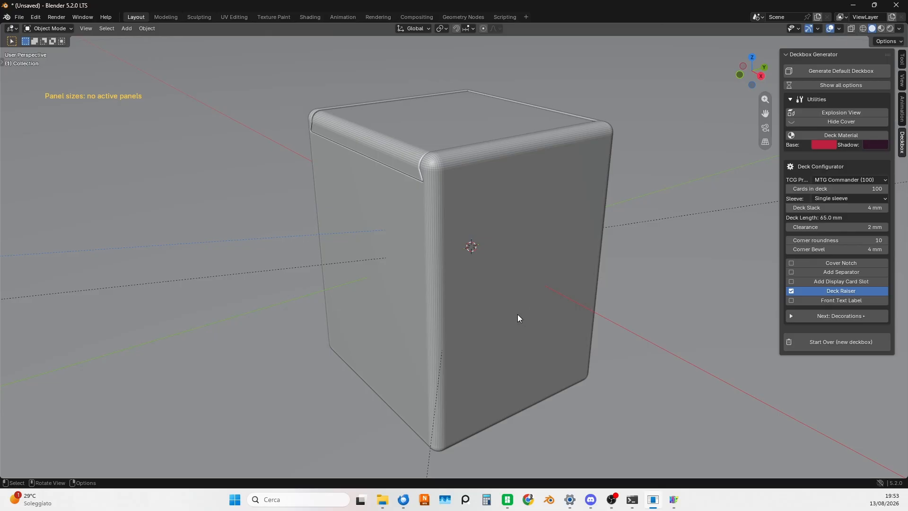
pyautogui.moveTo(517, 323); pyautogui.dragTo(545, 337, button='middle')
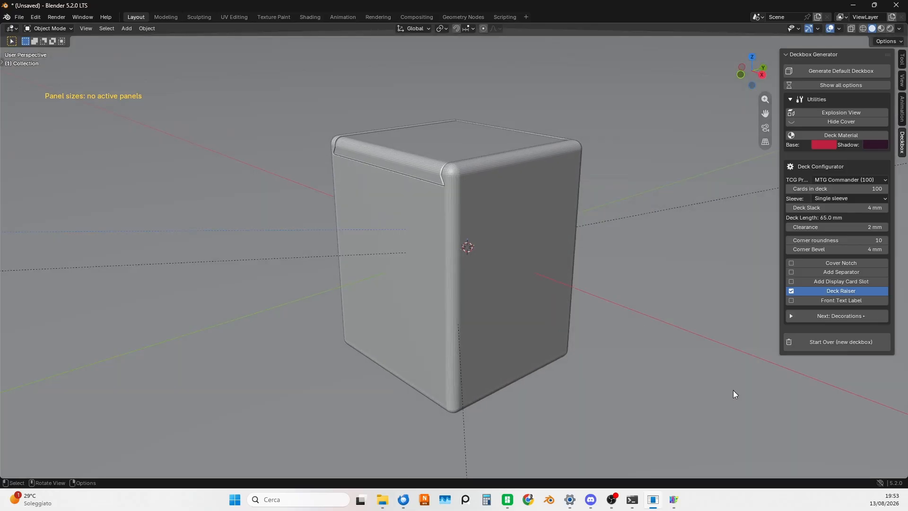
pyautogui.moveTo(611, 500)
pyautogui.click(608, 460)
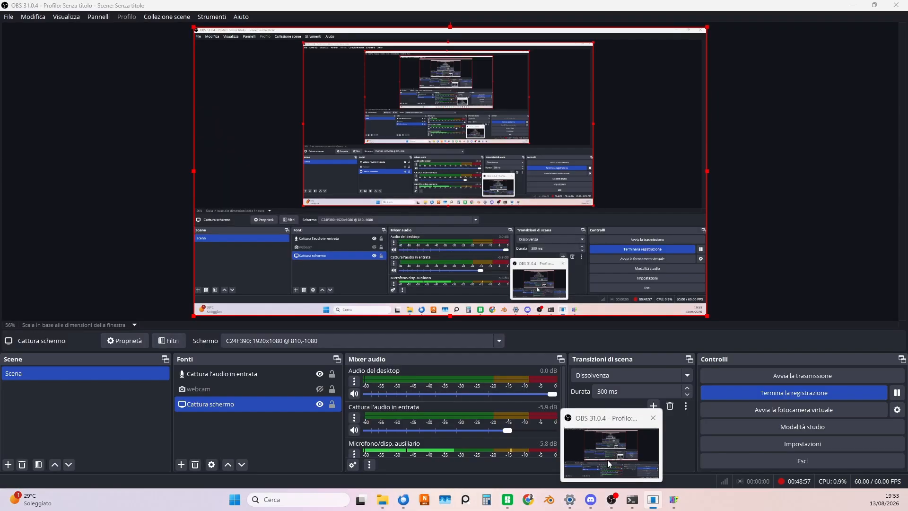
pyautogui.click(608, 460)
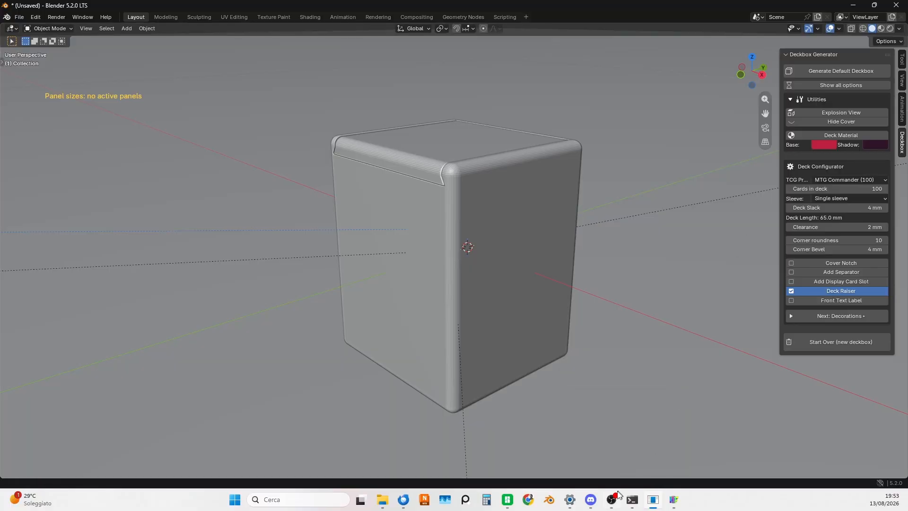
pyautogui.moveTo(617, 496)
pyautogui.click(605, 465)
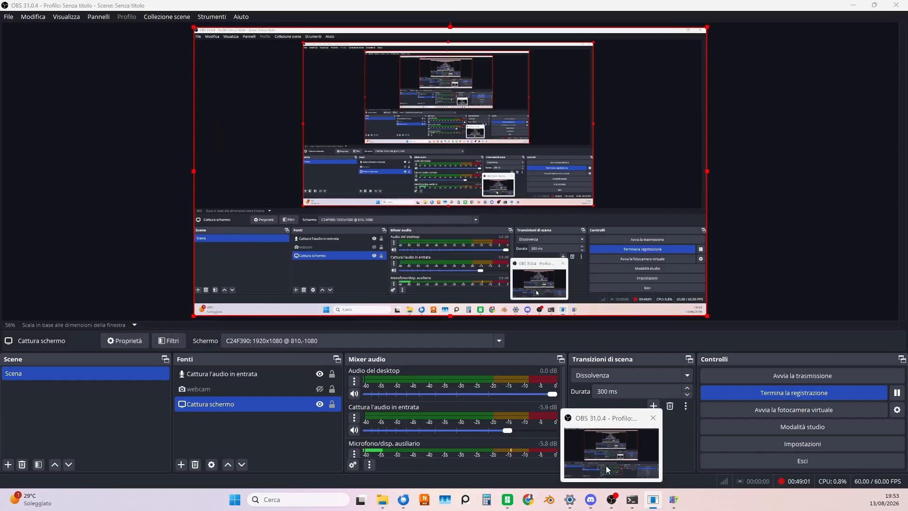
pyautogui.click(606, 466)
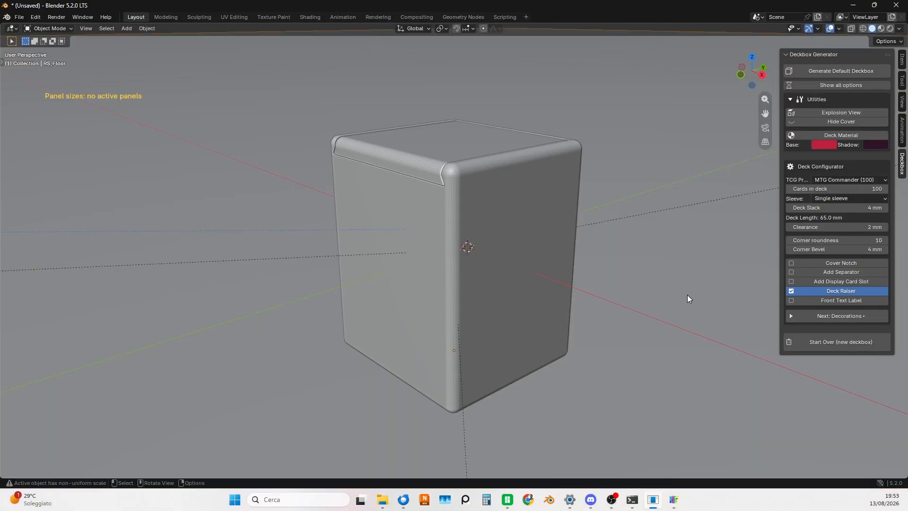
# Turn off the Deck Raiser option for the remaining deckbox
pyautogui.click(790, 292)
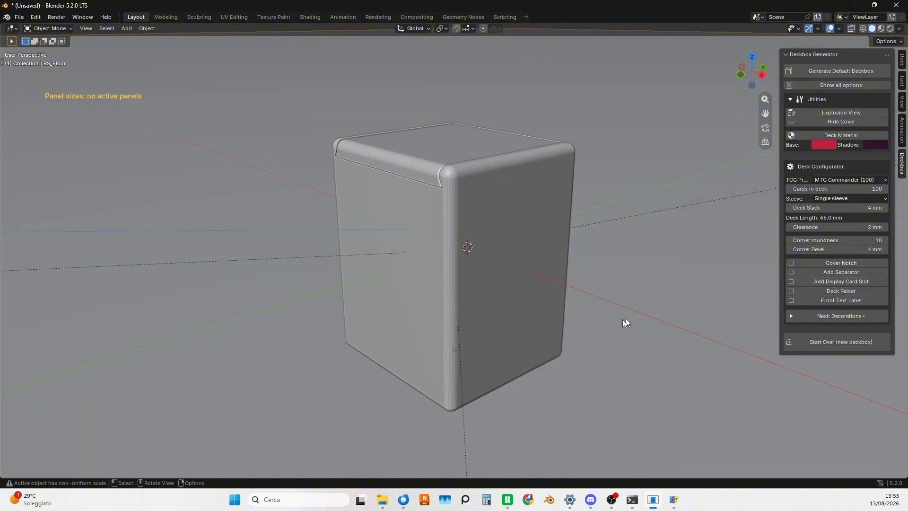
pyautogui.moveTo(623, 320); pyautogui.dragTo(615, 337, button='middle')
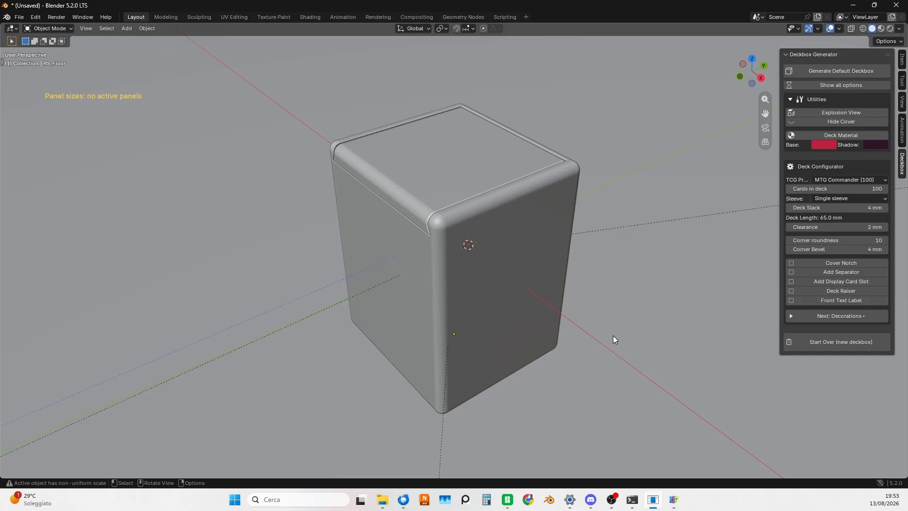
pyautogui.moveTo(600, 268); pyautogui.dragTo(581, 238, button='middle')
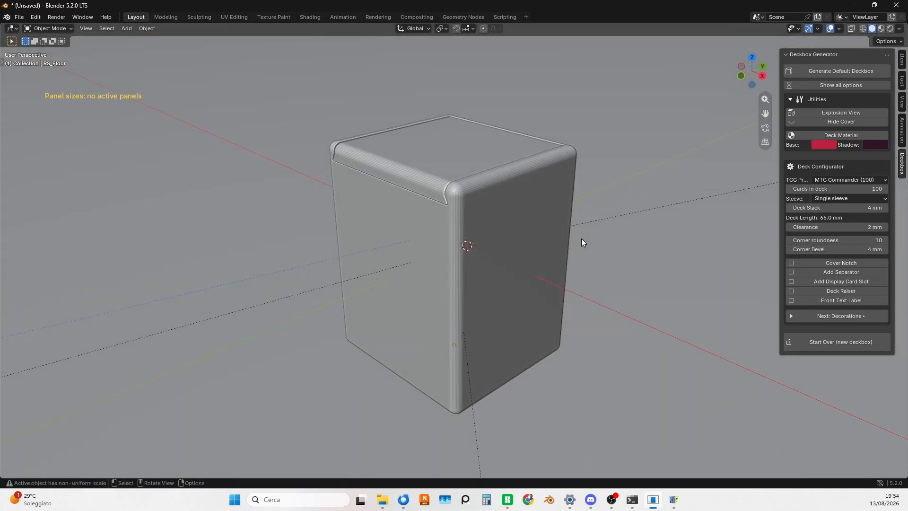
# Try the One Piece (50) TCG preset on the deckbox, and switch to the Custom preset
pyautogui.click(841, 179)
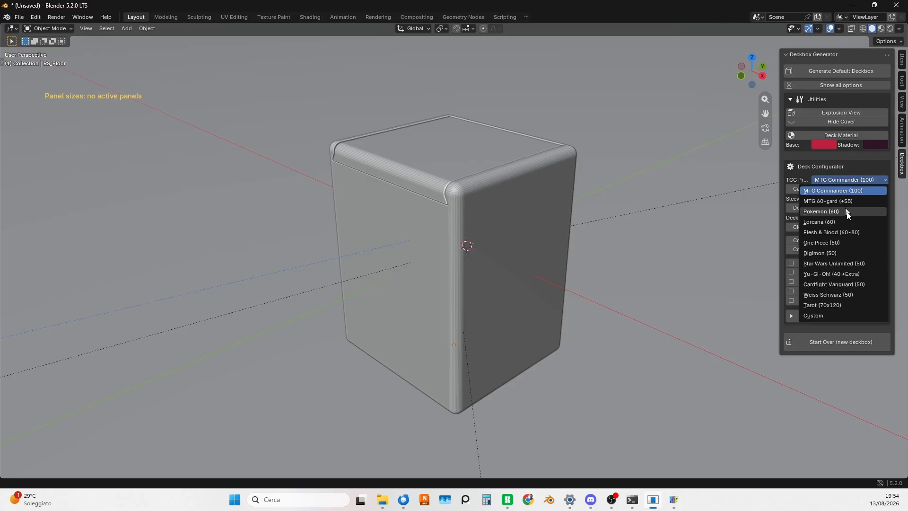
pyautogui.click(851, 243)
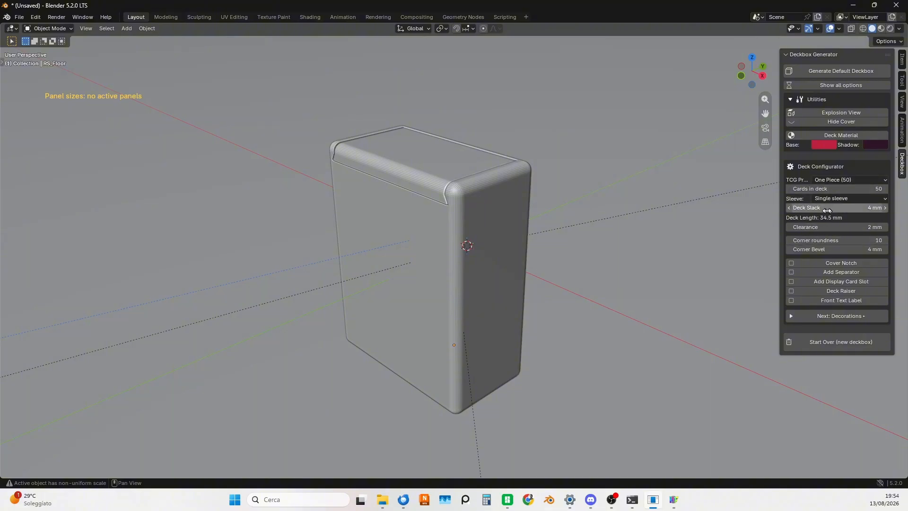
pyautogui.click(836, 181)
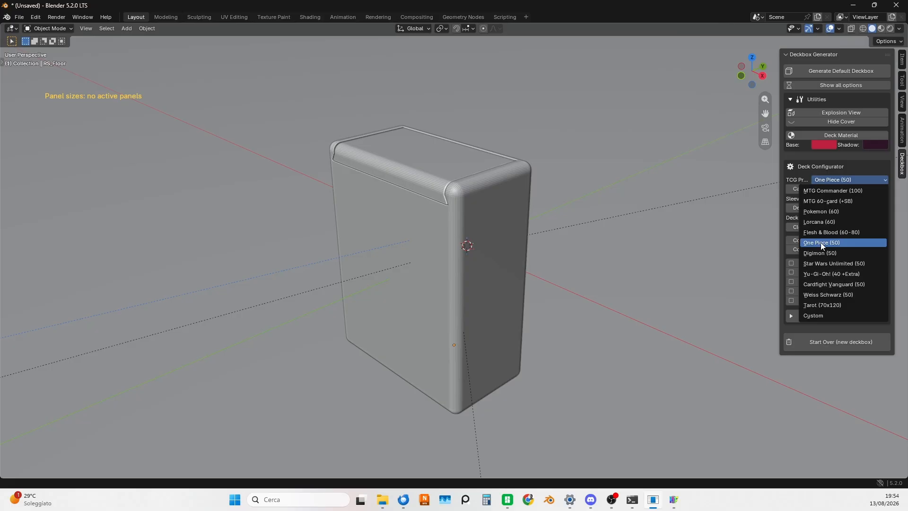
pyautogui.click(834, 178)
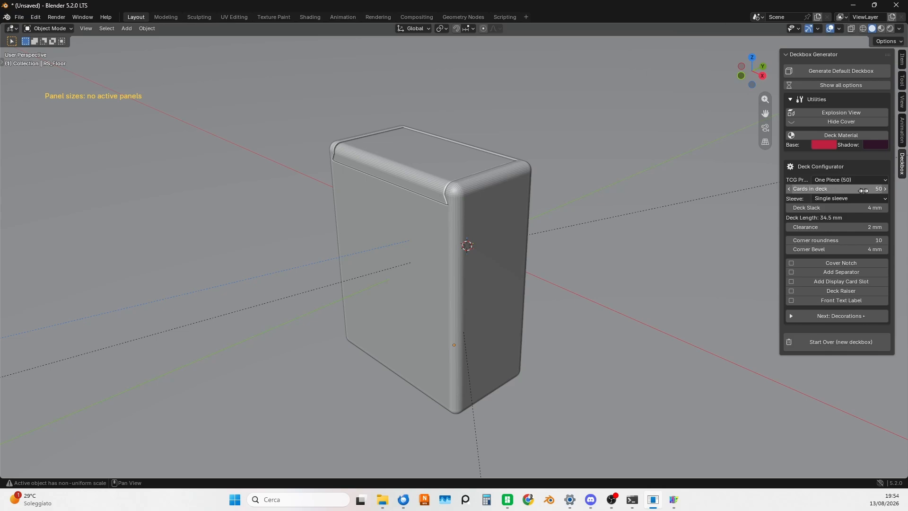
pyautogui.click(879, 191)
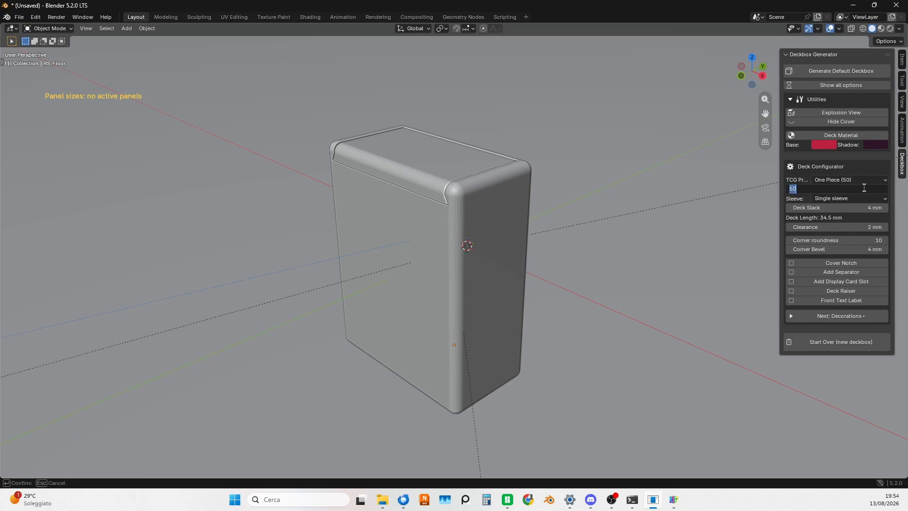
pyautogui.press('Return')
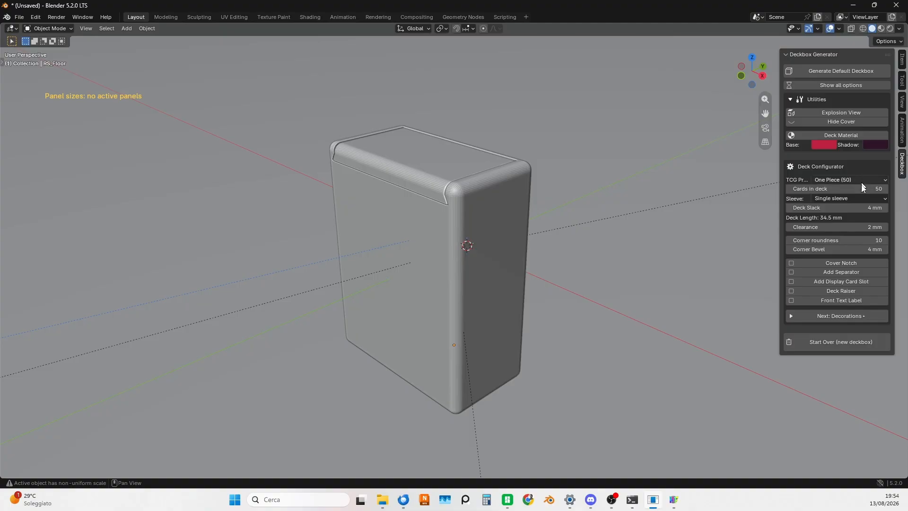
pyautogui.click(857, 181)
pyautogui.click(847, 316)
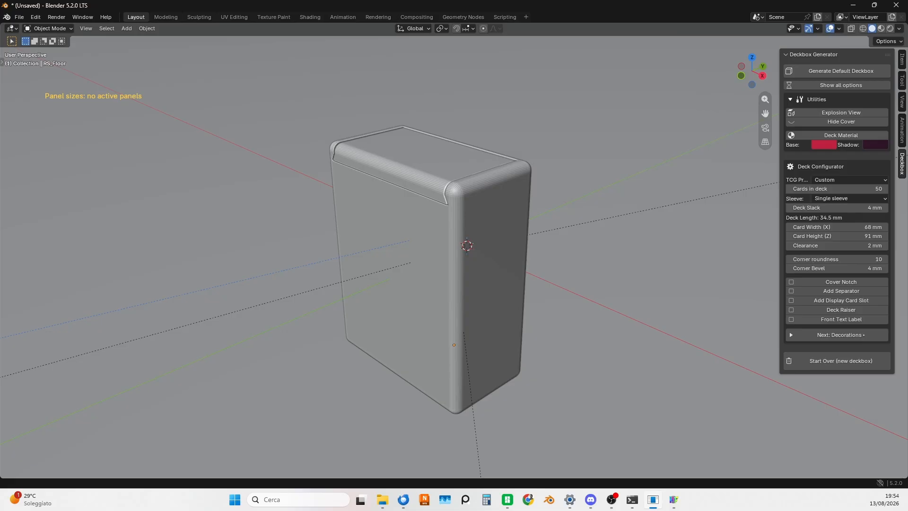
# Set the TCG preset to MTG Commander (100) and enter 100 cards in the deck
pyautogui.click(849, 180)
pyautogui.click(848, 190)
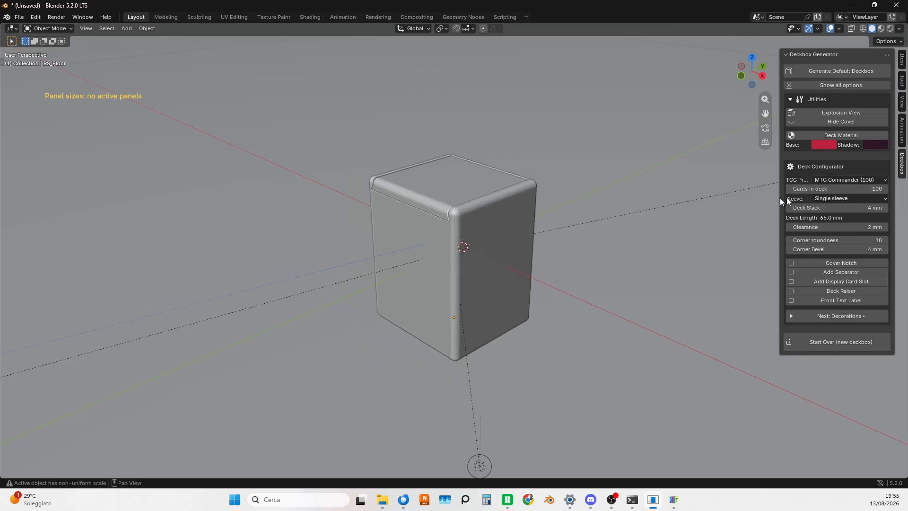
pyautogui.click(861, 190)
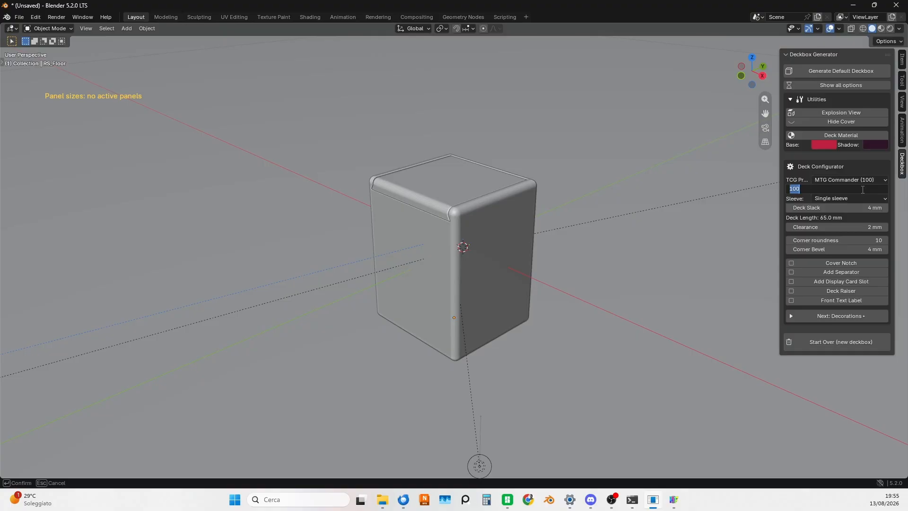
pyautogui.write('1000')
pyautogui.press('BackSpace')
pyautogui.press('Return')
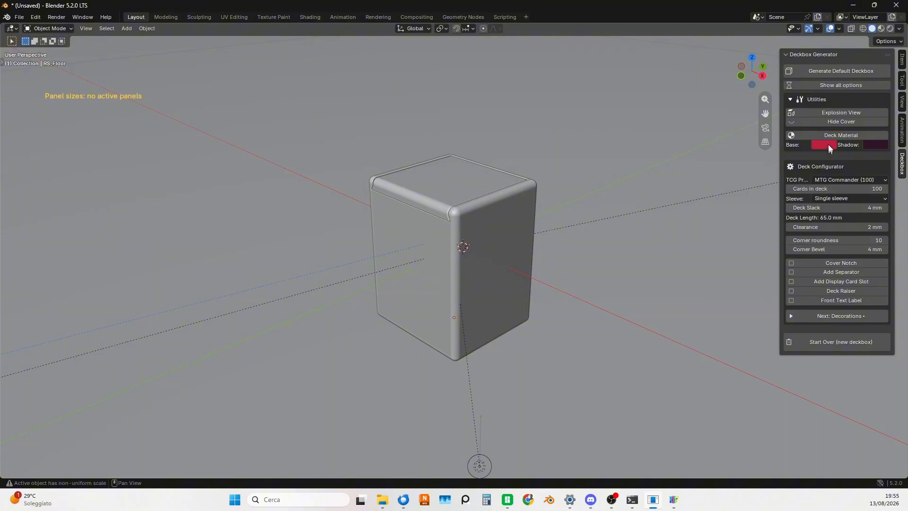
# Hide the deckbox cover and add separators with three extra zones of 100 cards each
pyautogui.click(833, 121)
pyautogui.moveTo(612, 217); pyautogui.dragTo(633, 223, button='middle')
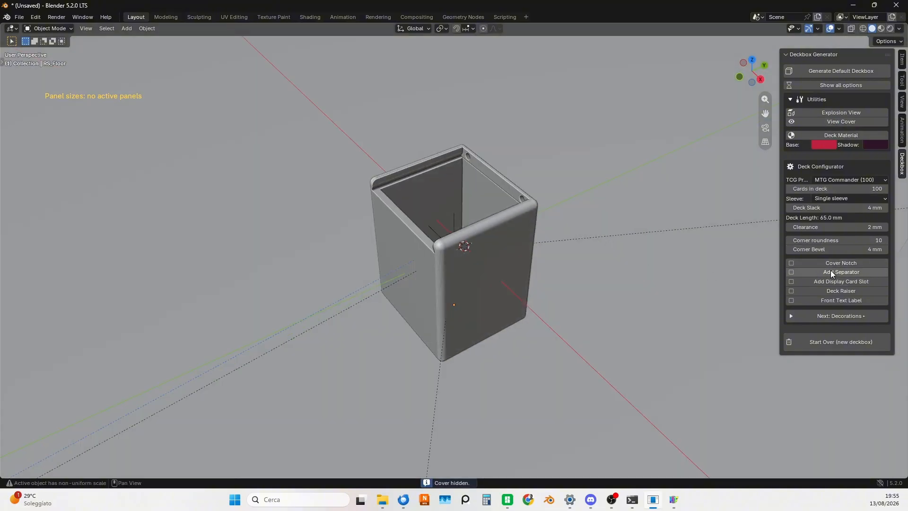
pyautogui.click(830, 271)
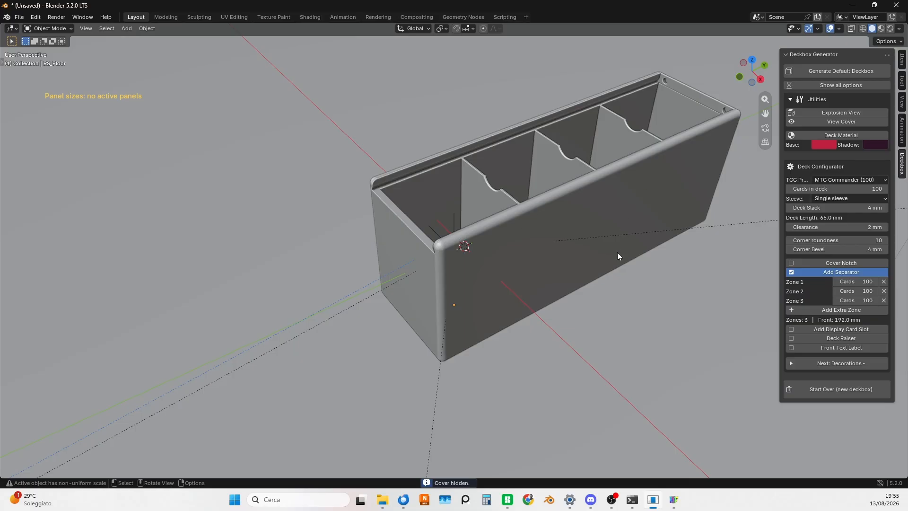
pyautogui.moveTo(617, 253); pyautogui.dragTo(540, 320, button='middle')
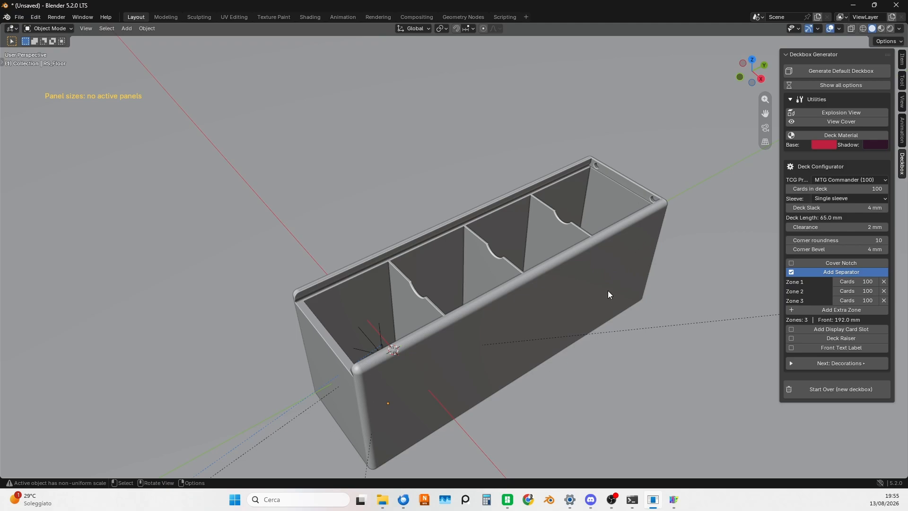
pyautogui.moveTo(608, 291); pyautogui.dragTo(608, 294, button='middle')
# Hide the floor plane beneath the deckbox and enable the Deck Raiser option
pyautogui.moveTo(604, 340); pyautogui.dragTo(644, 389, button='middle')
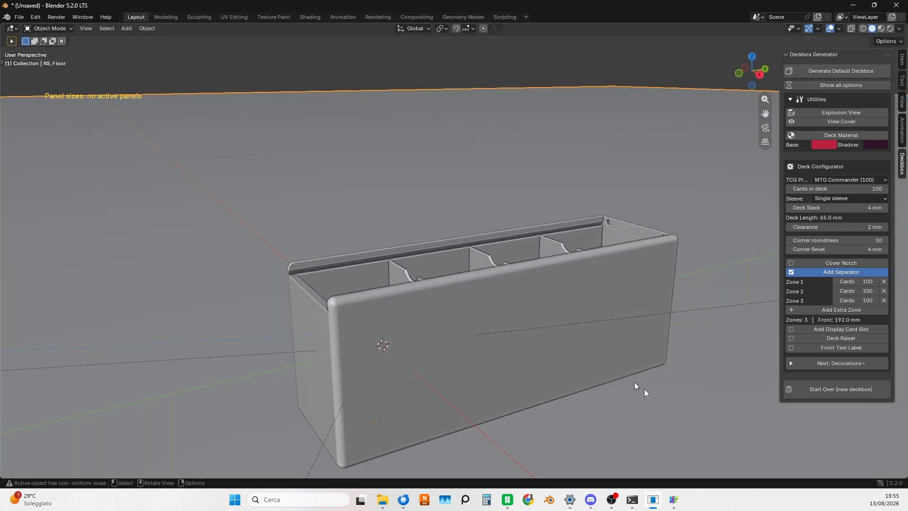
pyautogui.moveTo(640, 275); pyautogui.dragTo(743, 350, button='middle')
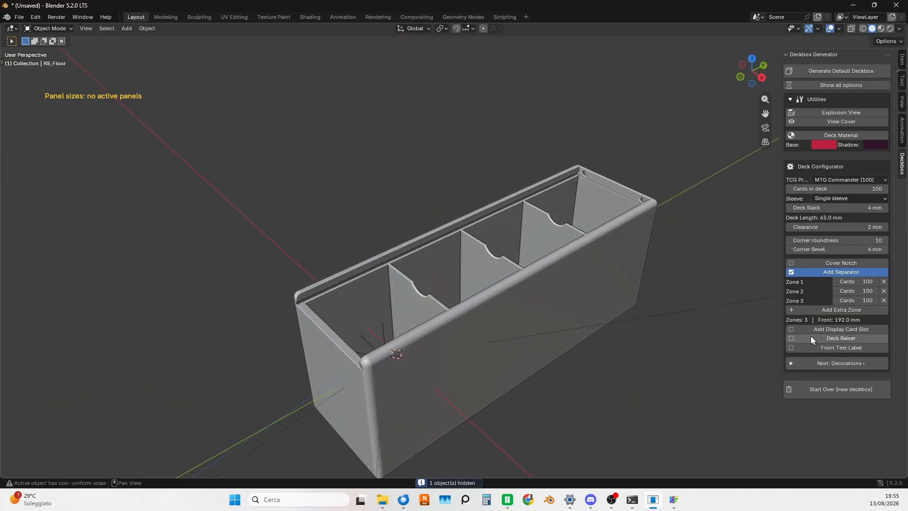
pyautogui.click(792, 338)
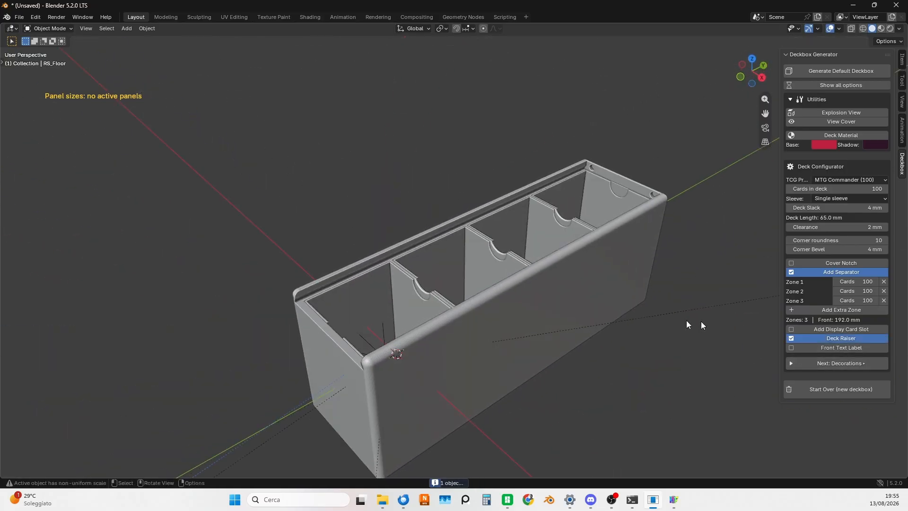
# Move the Zone 2 raiser out of its compartment so it sits clear of the deckbox's open underside
pyautogui.moveTo(697, 323); pyautogui.dragTo(521, 311, button='middle')
pyautogui.click(458, 373)
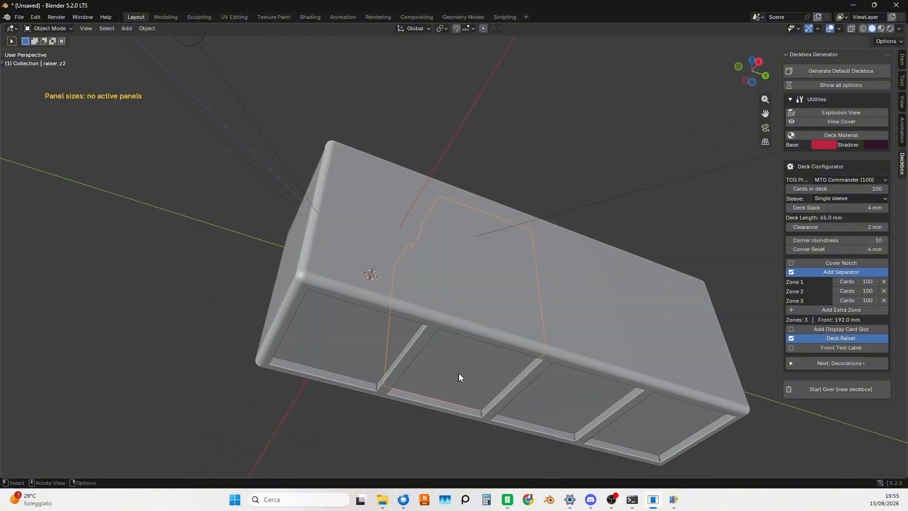
pyautogui.press('g')
pyautogui.click(529, 251)
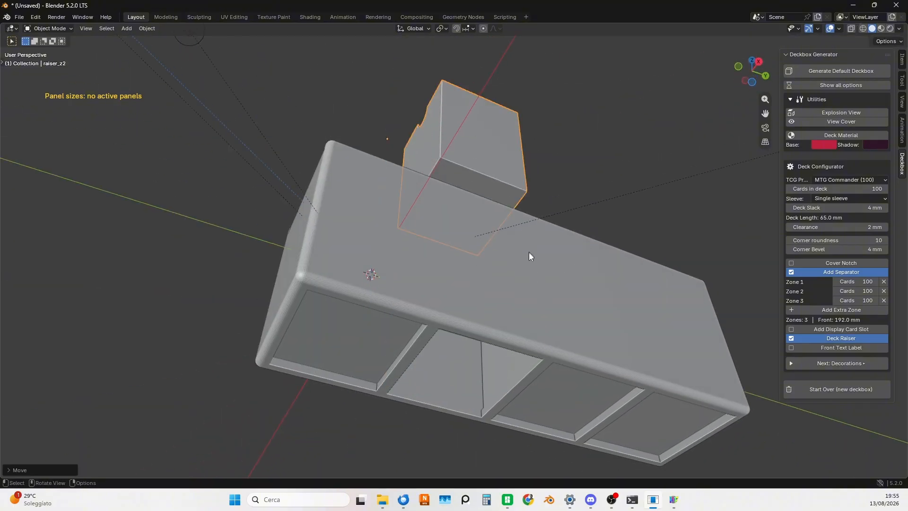
# Select the deckbox body, activate the Measure tool and set the snap target to Face
pyautogui.moveTo(529, 252); pyautogui.dragTo(539, 342, button='middle')
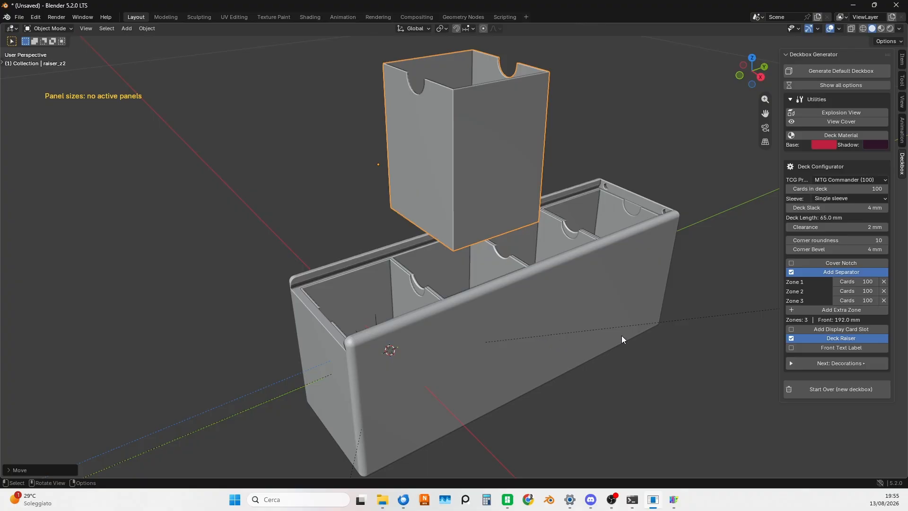
pyautogui.click(592, 301)
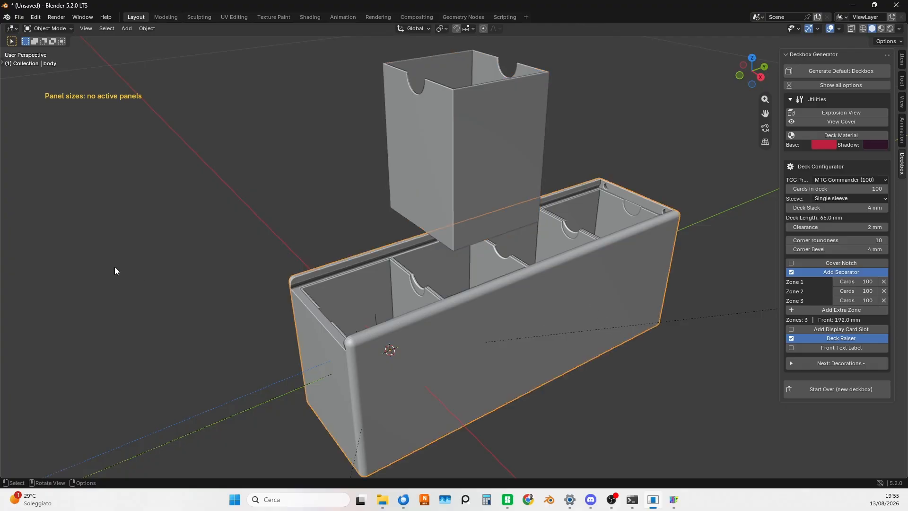
pyautogui.press('t')
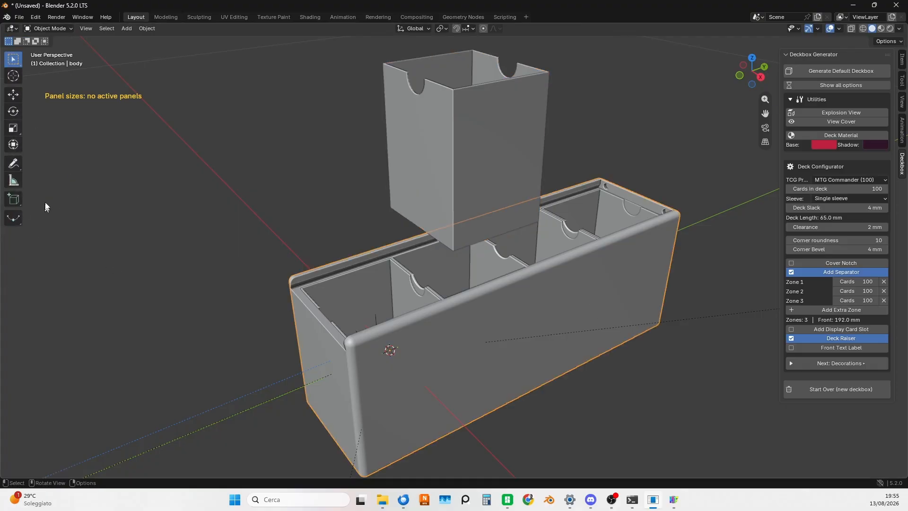
pyautogui.click(14, 180)
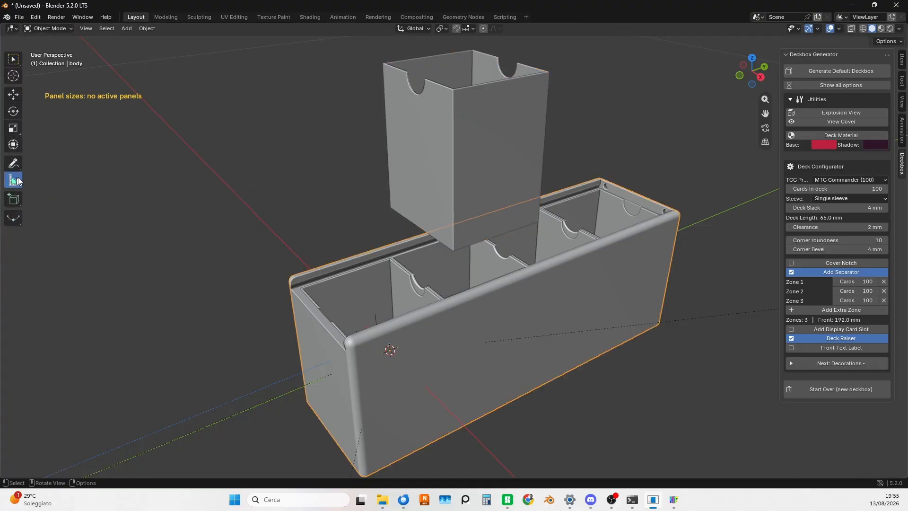
pyautogui.click(467, 29)
pyautogui.click(445, 96)
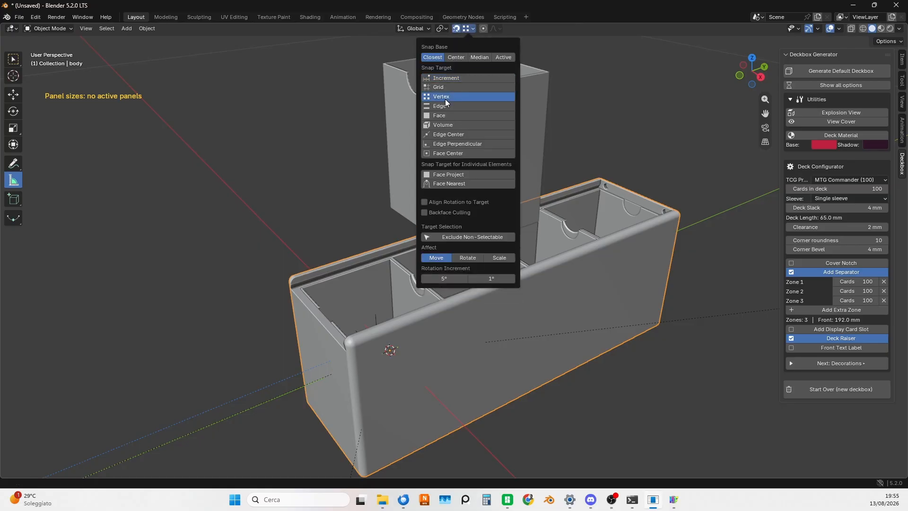
pyautogui.click(447, 117)
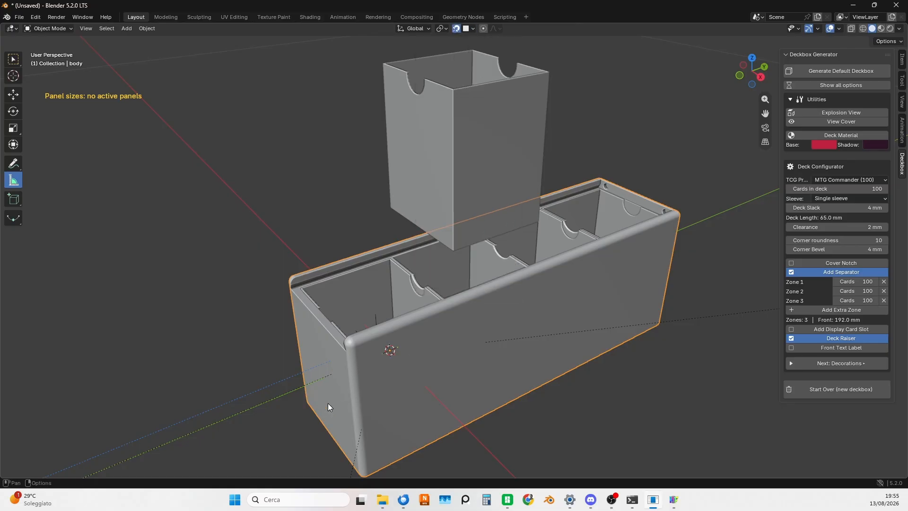
# Measure the deckbox body's overall length between its two outer end faces
pyautogui.moveTo(692, 269); pyautogui.dragTo(605, 237, button='middle')
pyautogui.moveTo(703, 365); pyautogui.dragTo(574, 322)
pyautogui.moveTo(582, 324); pyautogui.dragTo(722, 366, button='middle')
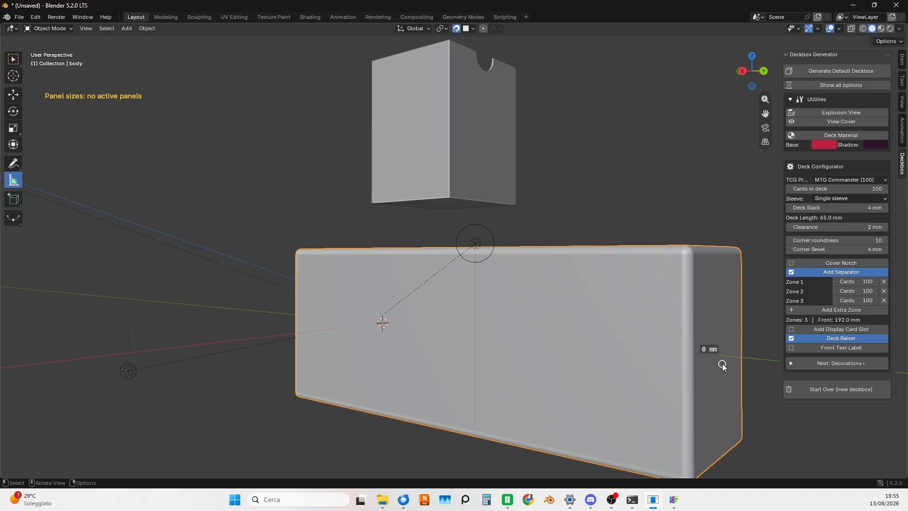
pyautogui.moveTo(722, 363); pyautogui.dragTo(295, 307)
pyautogui.moveTo(295, 306); pyautogui.dragTo(334, 364, button='middle')
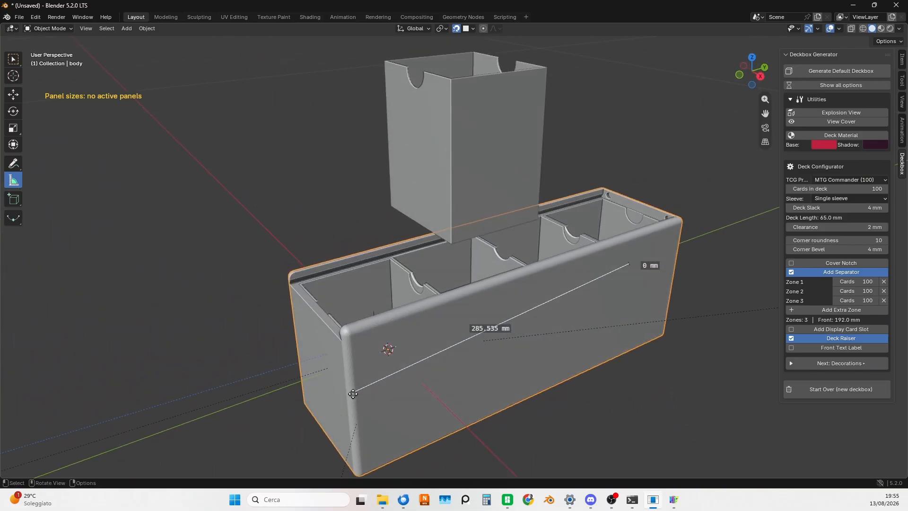
pyautogui.moveTo(353, 394); pyautogui.dragTo(313, 371)
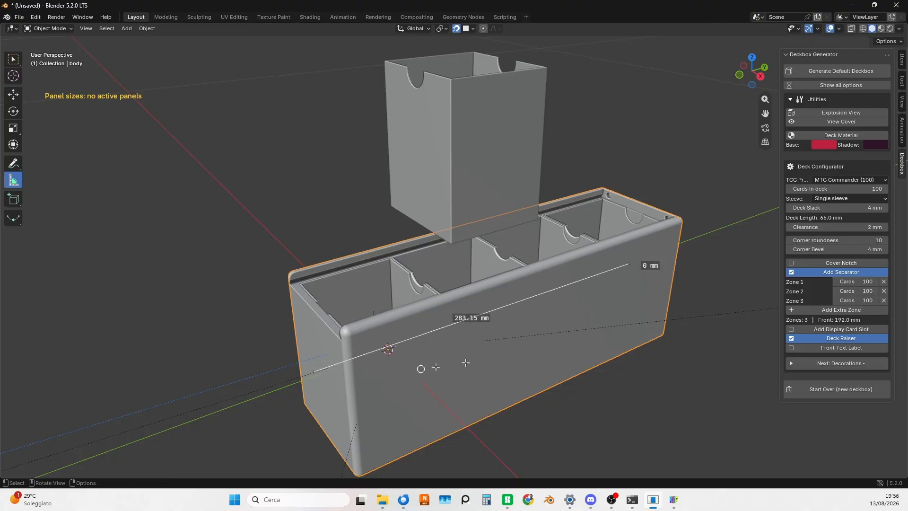
pyautogui.moveTo(481, 329); pyautogui.dragTo(449, 264, button='middle')
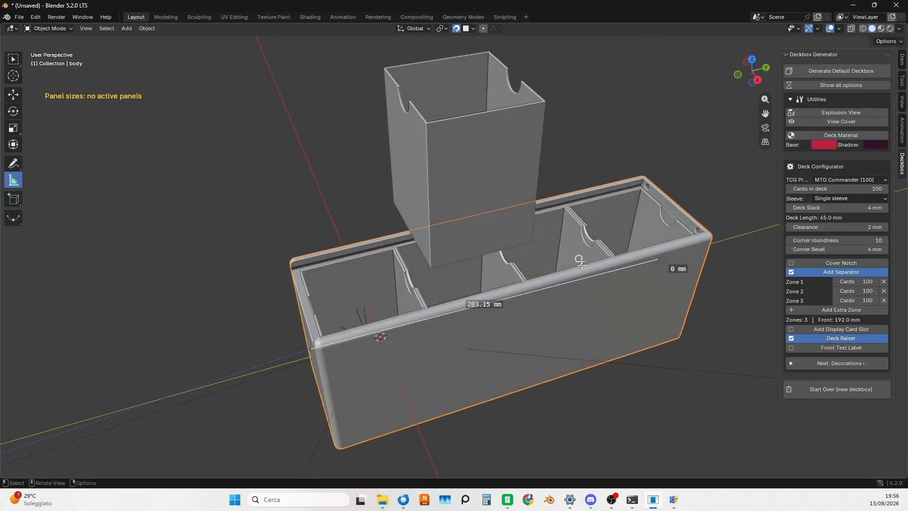
pyautogui.moveTo(474, 308); pyautogui.dragTo(483, 305, button='middle')
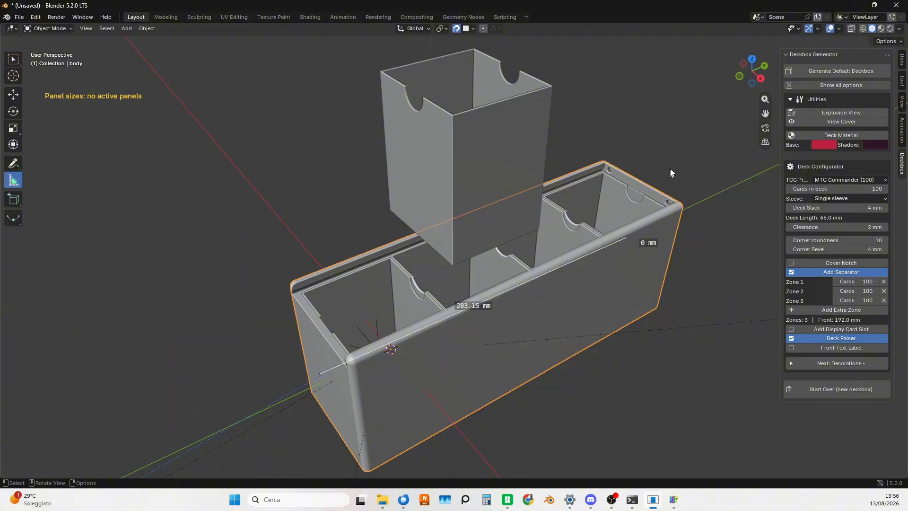
pyautogui.moveTo(564, 395); pyautogui.dragTo(577, 356, button='middle')
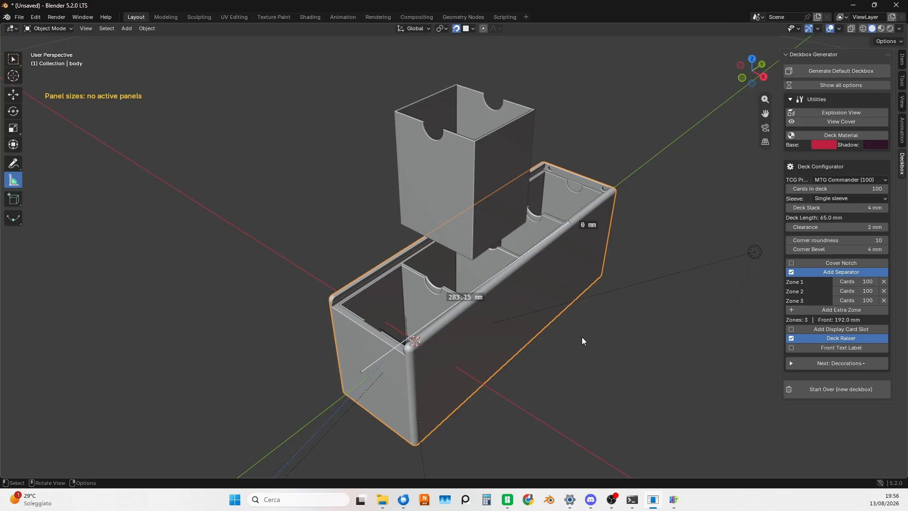
pyautogui.moveTo(581, 336); pyautogui.dragTo(464, 284, button='middle')
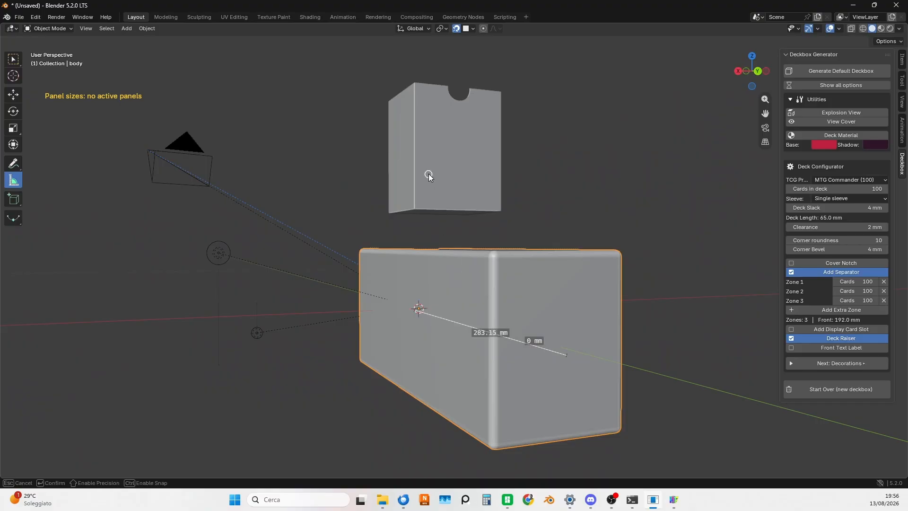
pyautogui.moveTo(276, 348); pyautogui.dragTo(396, 391, button='middle')
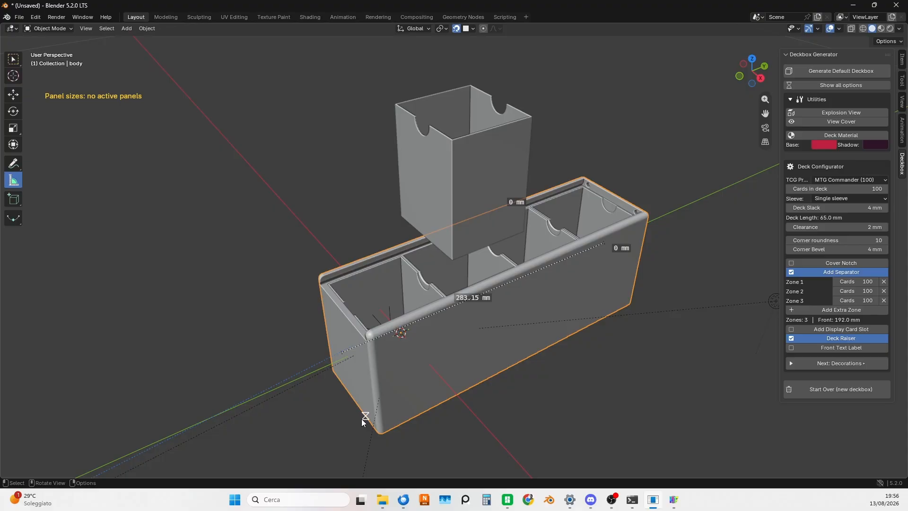
pyautogui.click(612, 500)
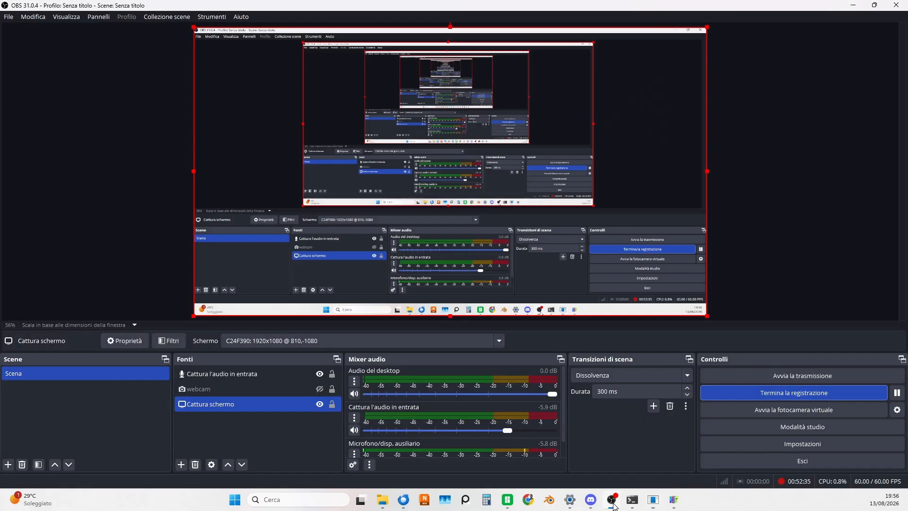